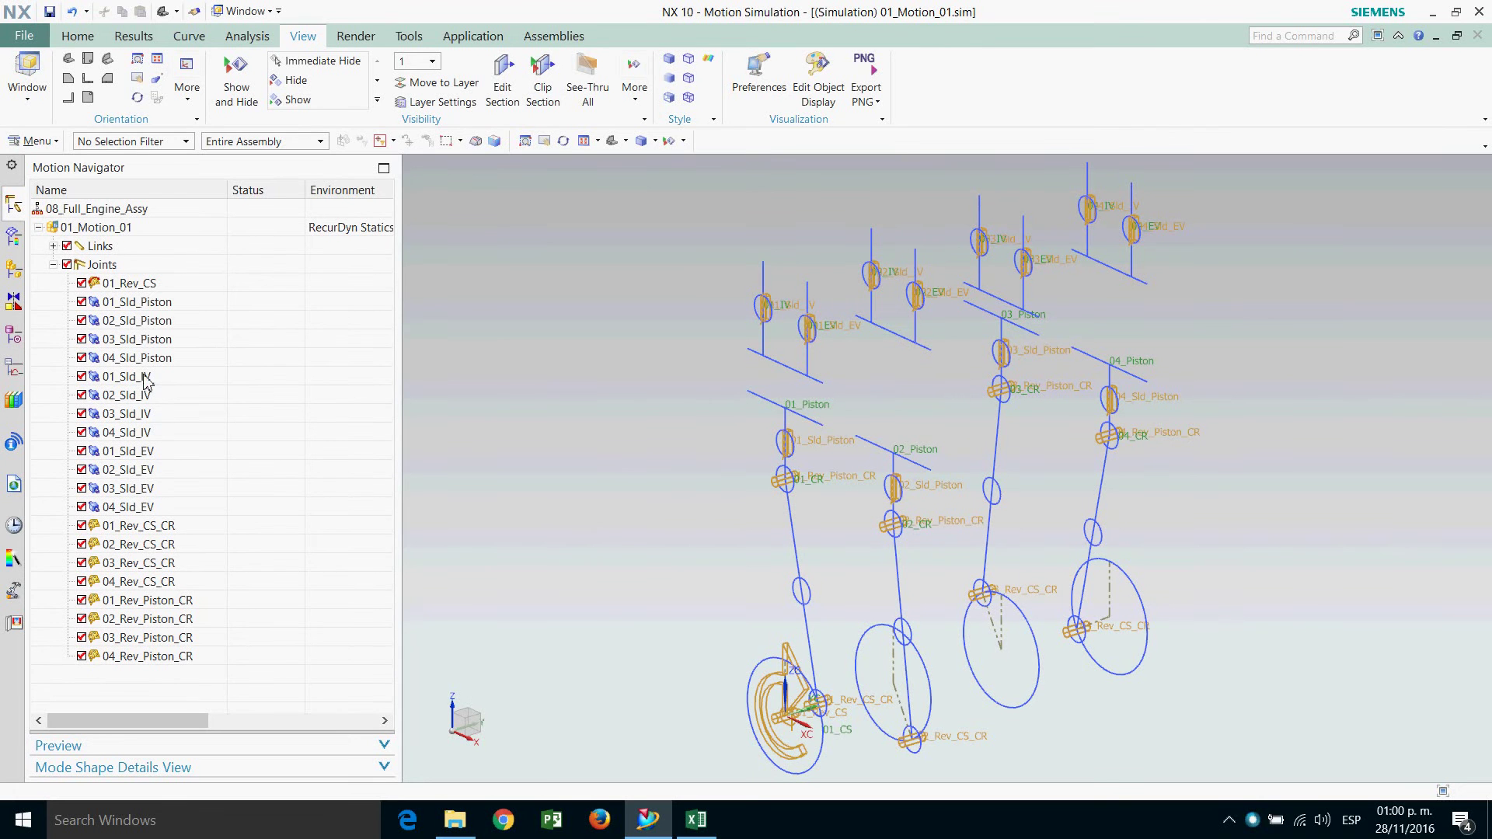
Edit joint 01_Sld_IV and set its translation driver to Function.
{"action": "double_click", "coordinate": [144, 380]}
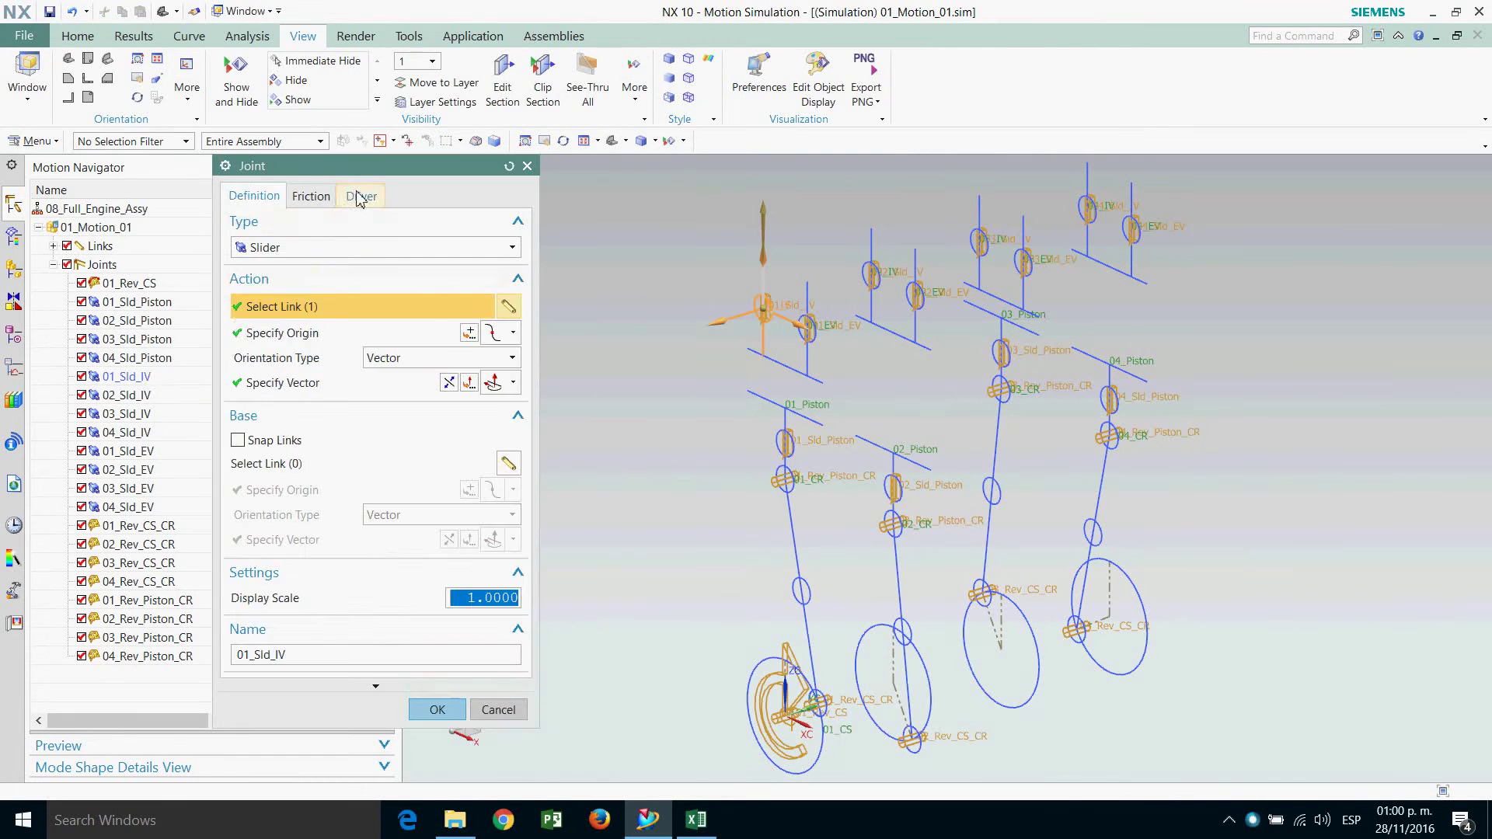
{"action": "left_click", "coordinate": [359, 198]}
{"action": "left_click", "coordinate": [412, 247]}
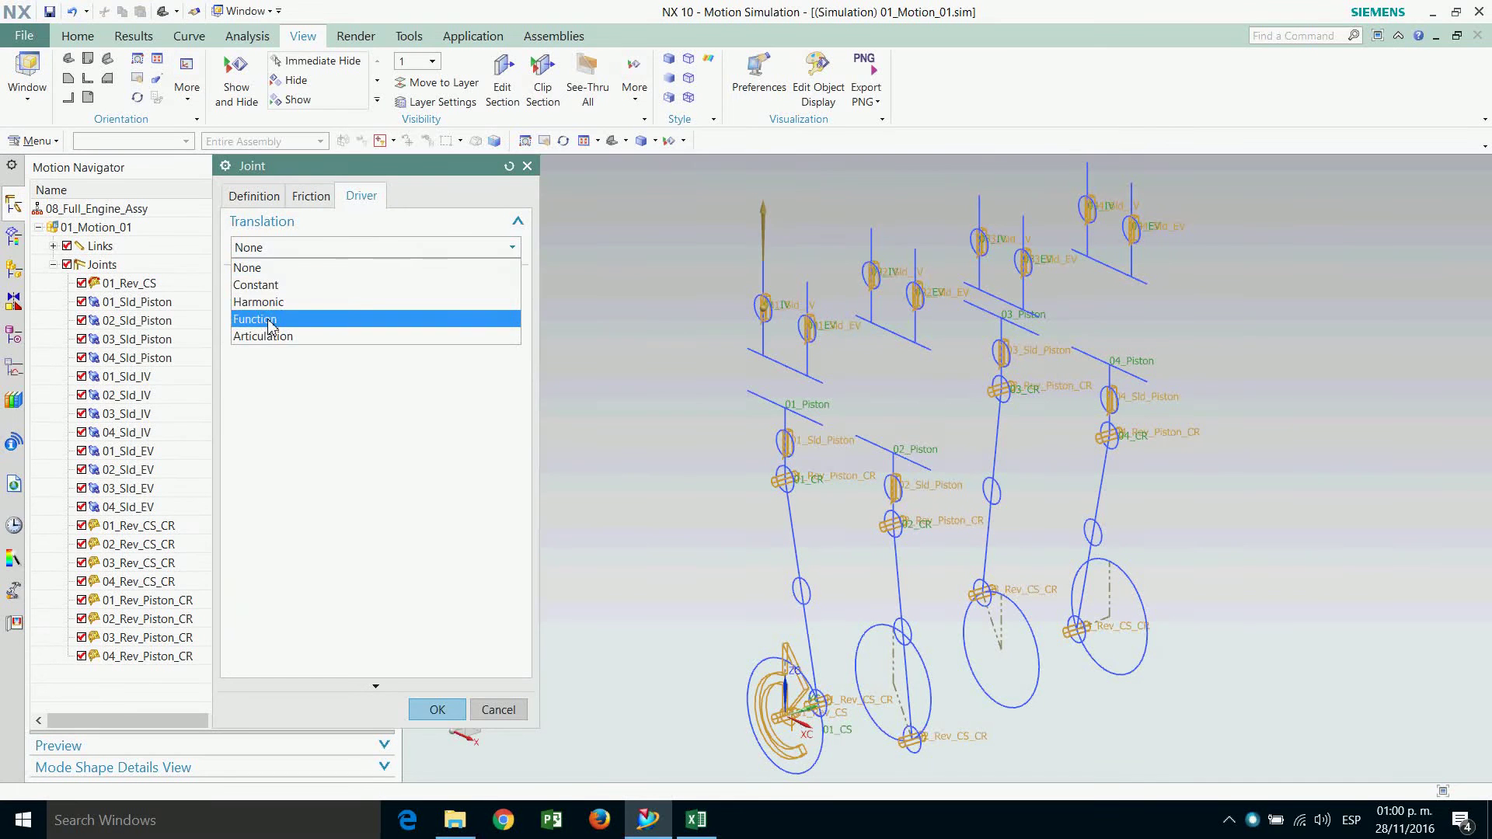
{"action": "left_click", "coordinate": [419, 313]}
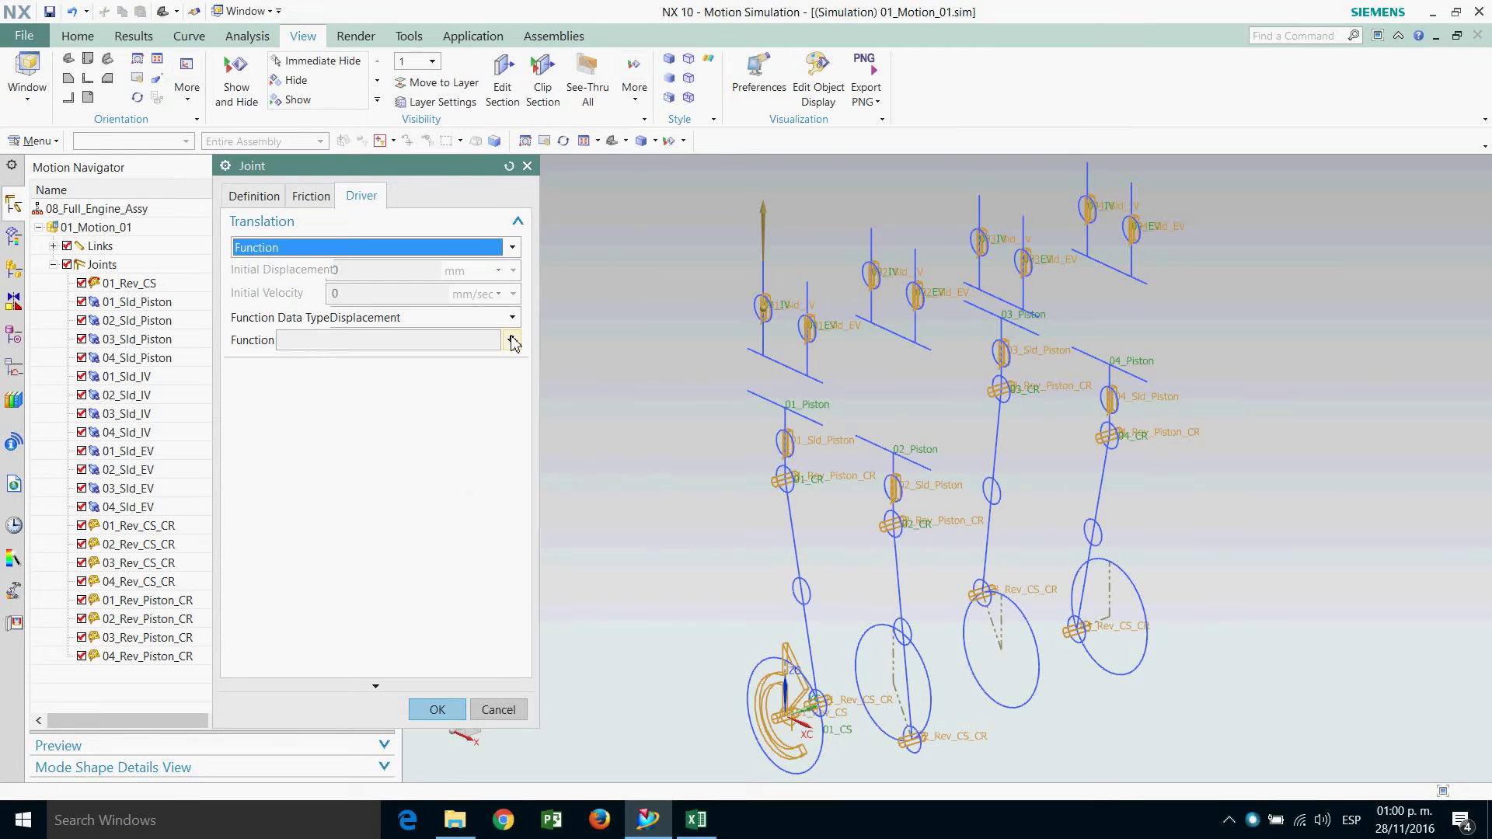
Create a new Table in AFU function for the joint's displacement driver and name the record 01_IV.
{"action": "left_click", "coordinate": [513, 342]}
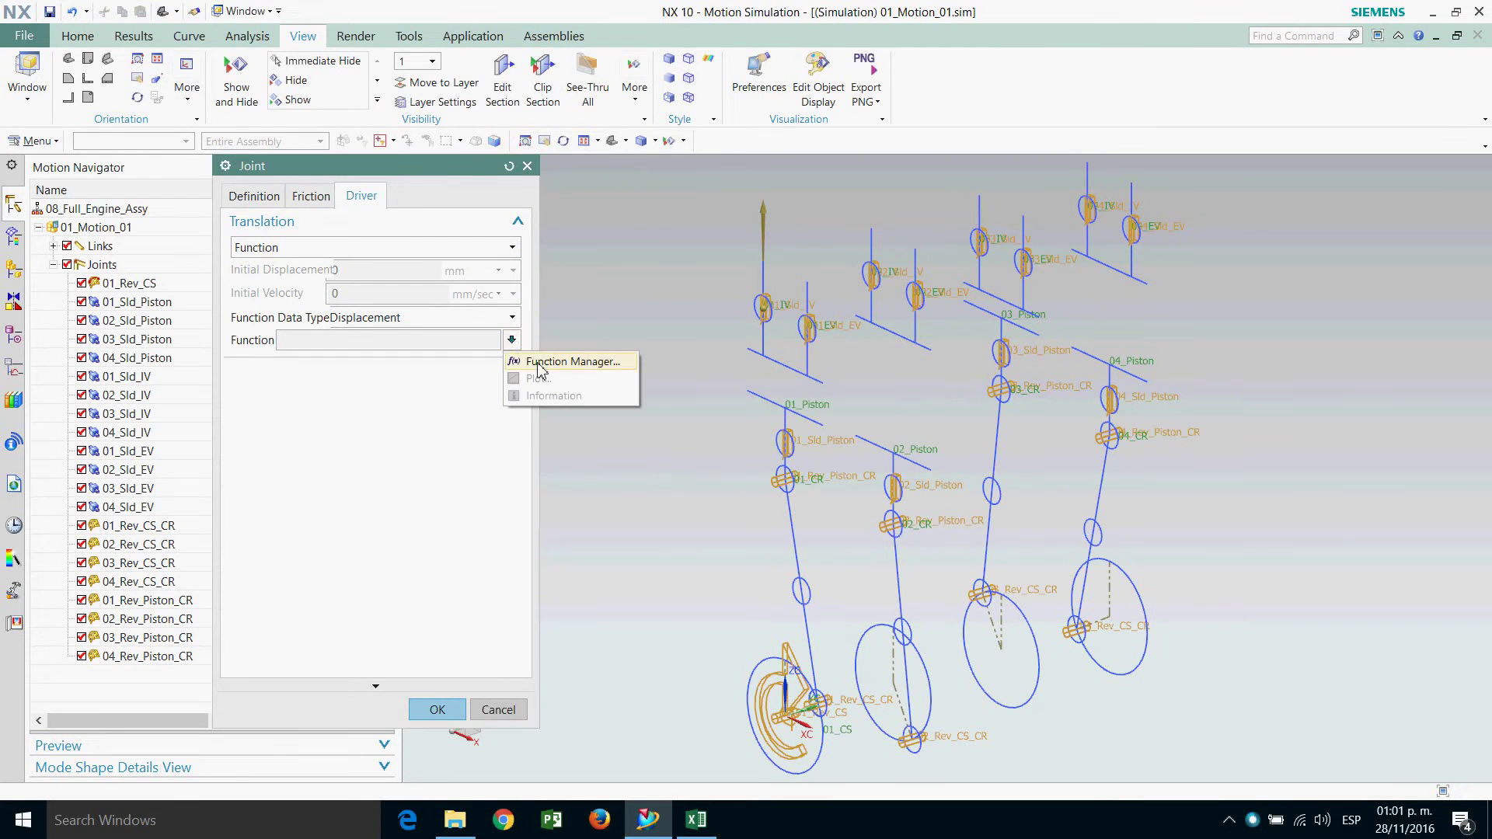
{"action": "left_click", "coordinate": [538, 363]}
{"action": "left_click", "coordinate": [442, 220]}
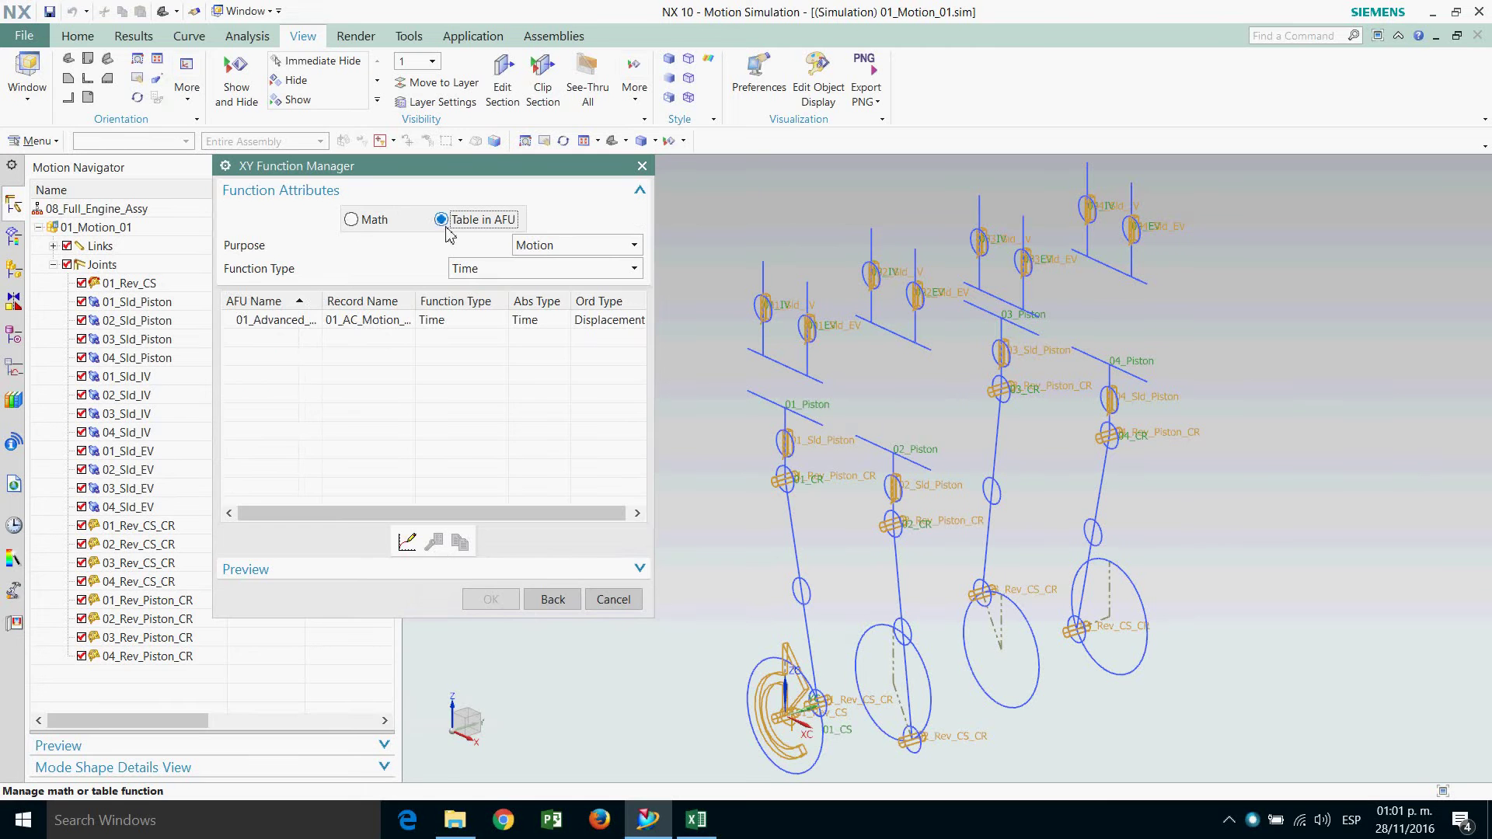
{"action": "left_click", "coordinate": [408, 542]}
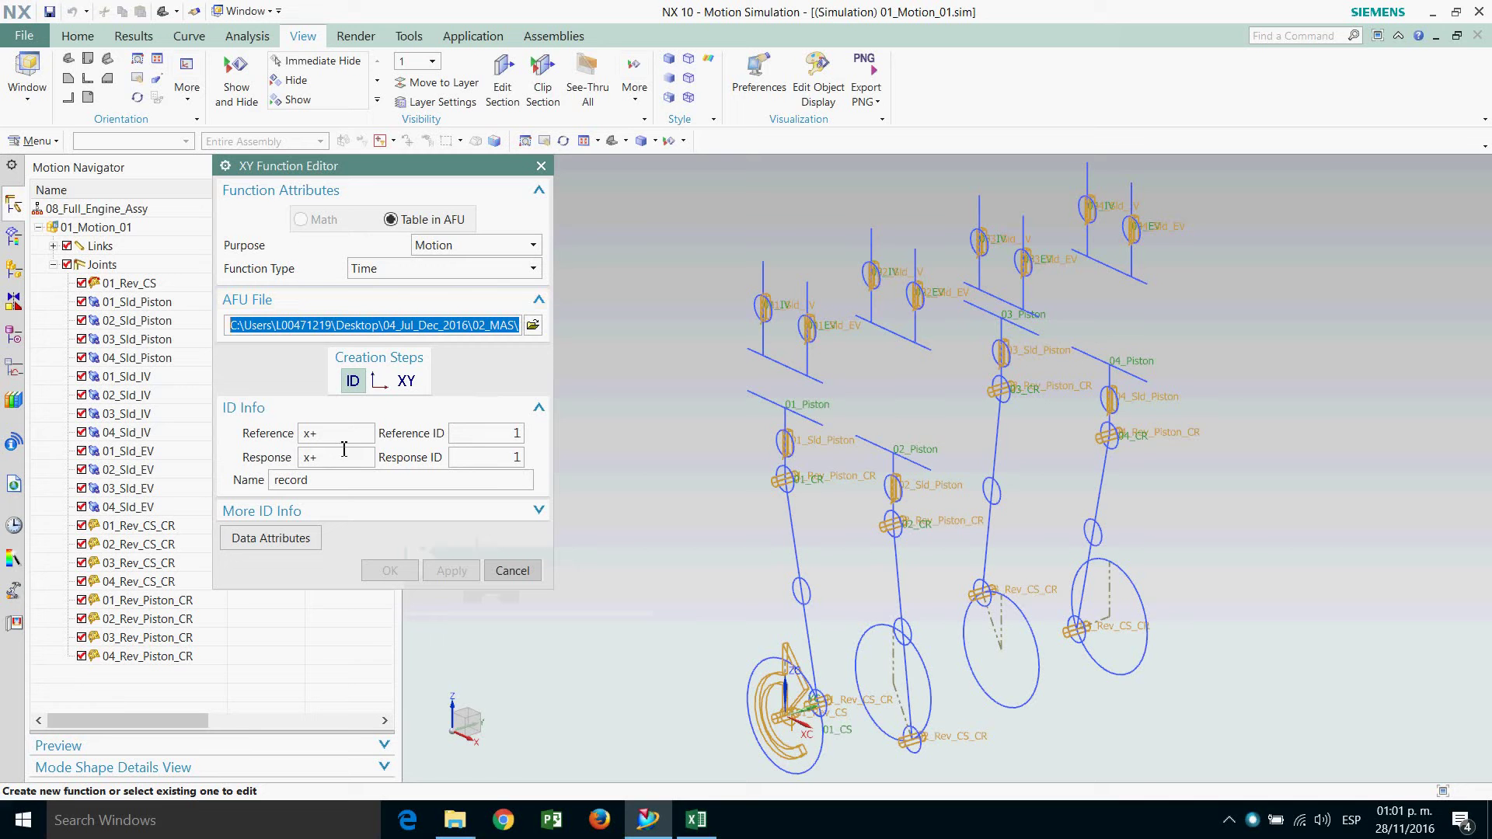
{"action": "left_click", "coordinate": [325, 482]}
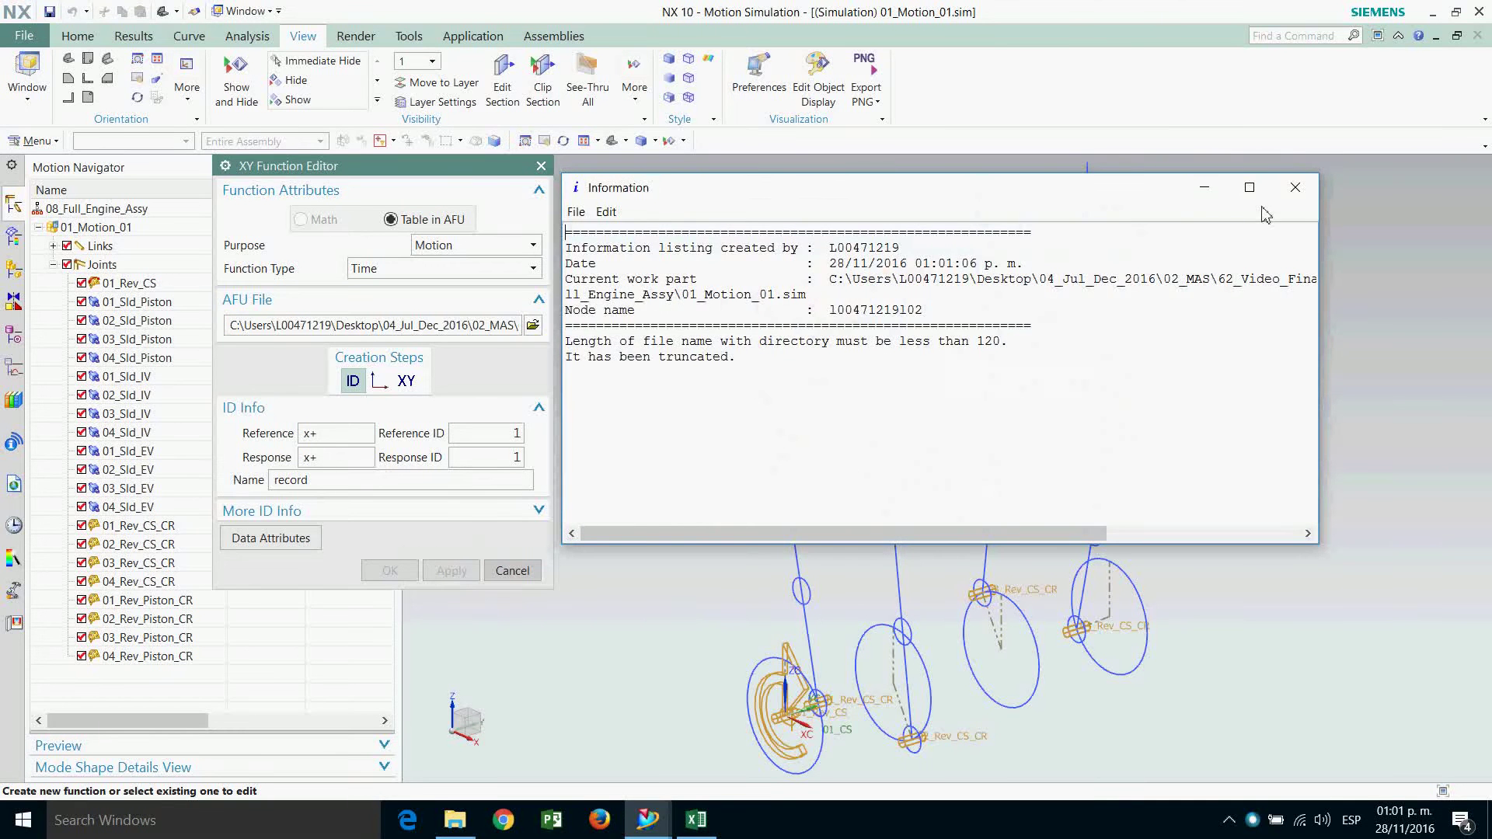
{"action": "left_click", "coordinate": [1295, 187]}
{"action": "double_click", "coordinate": [323, 482]}
{"action": "type", "text": "01_IV"}
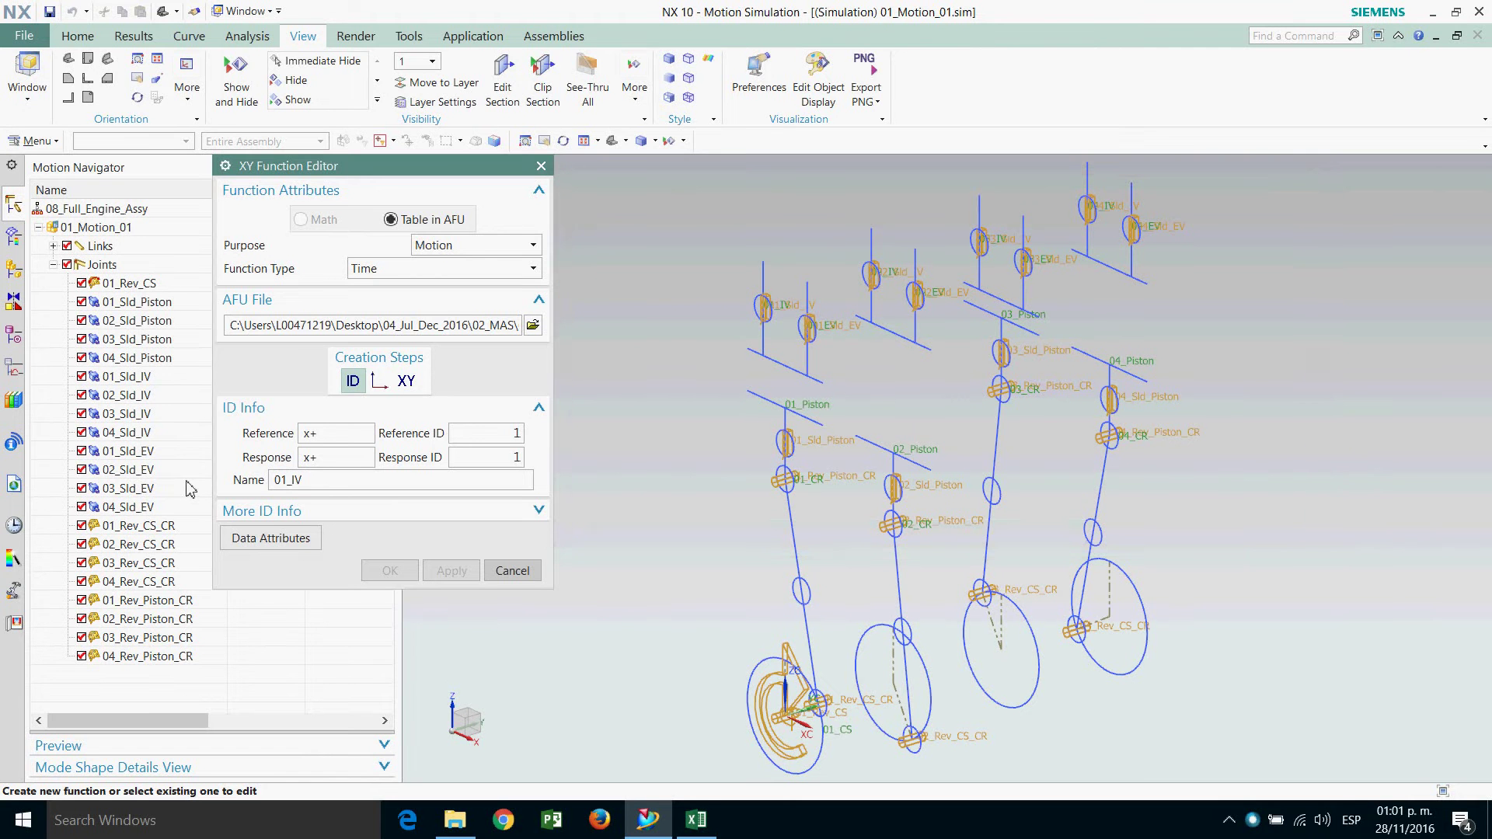
Define the 01_IV XY data with an X increment of 1/360 and 720 points, and clear the generated key-in values.
{"action": "left_click", "coordinate": [406, 381]}
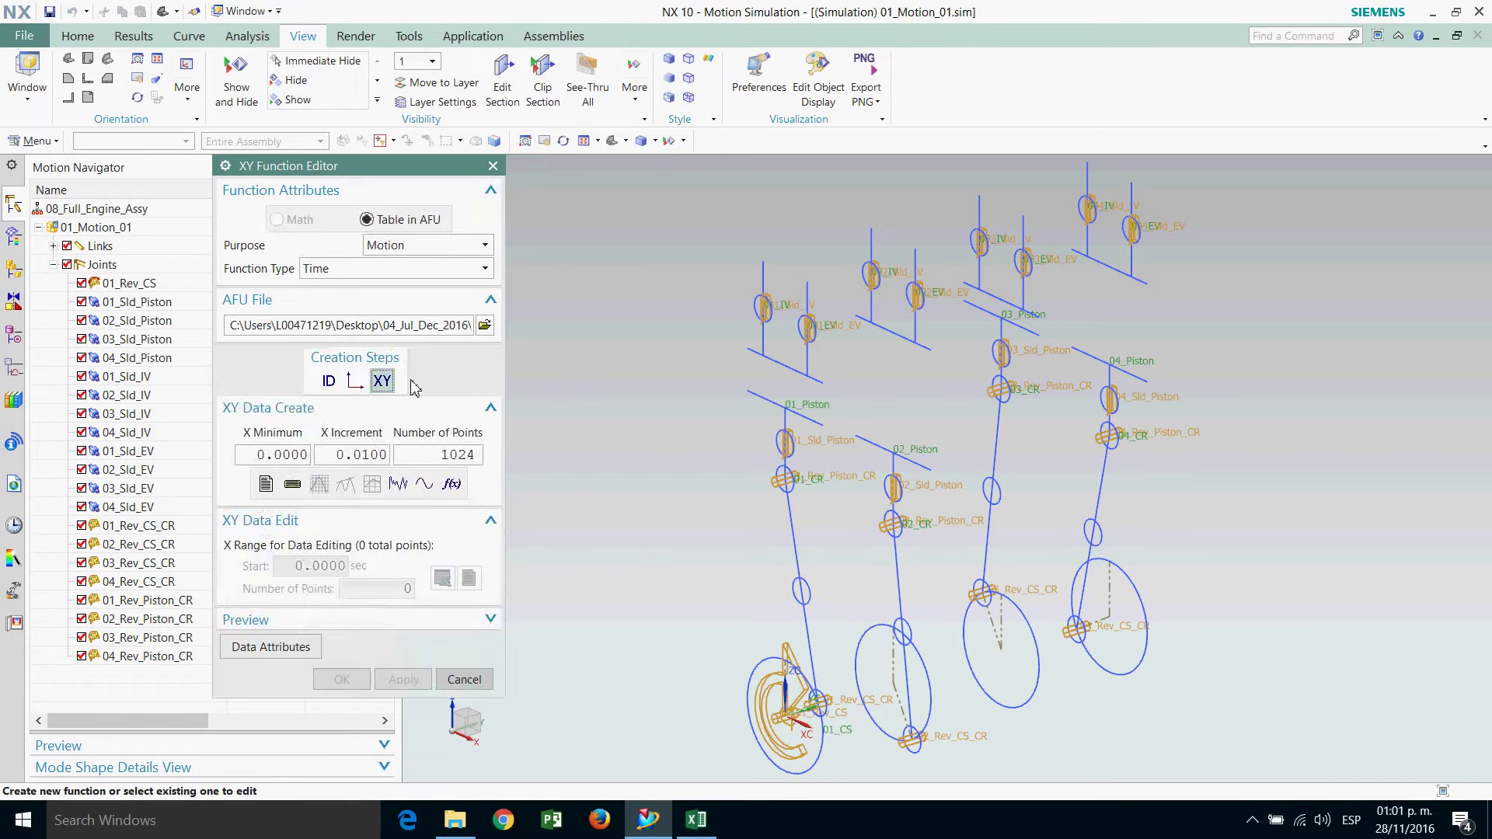
{"action": "double_click", "coordinate": [345, 459]}
{"action": "type", "text": "1/360"}
{"action": "scroll", "coordinate": [861, 470], "scroll_direction": "up", "scroll_amount": 1}
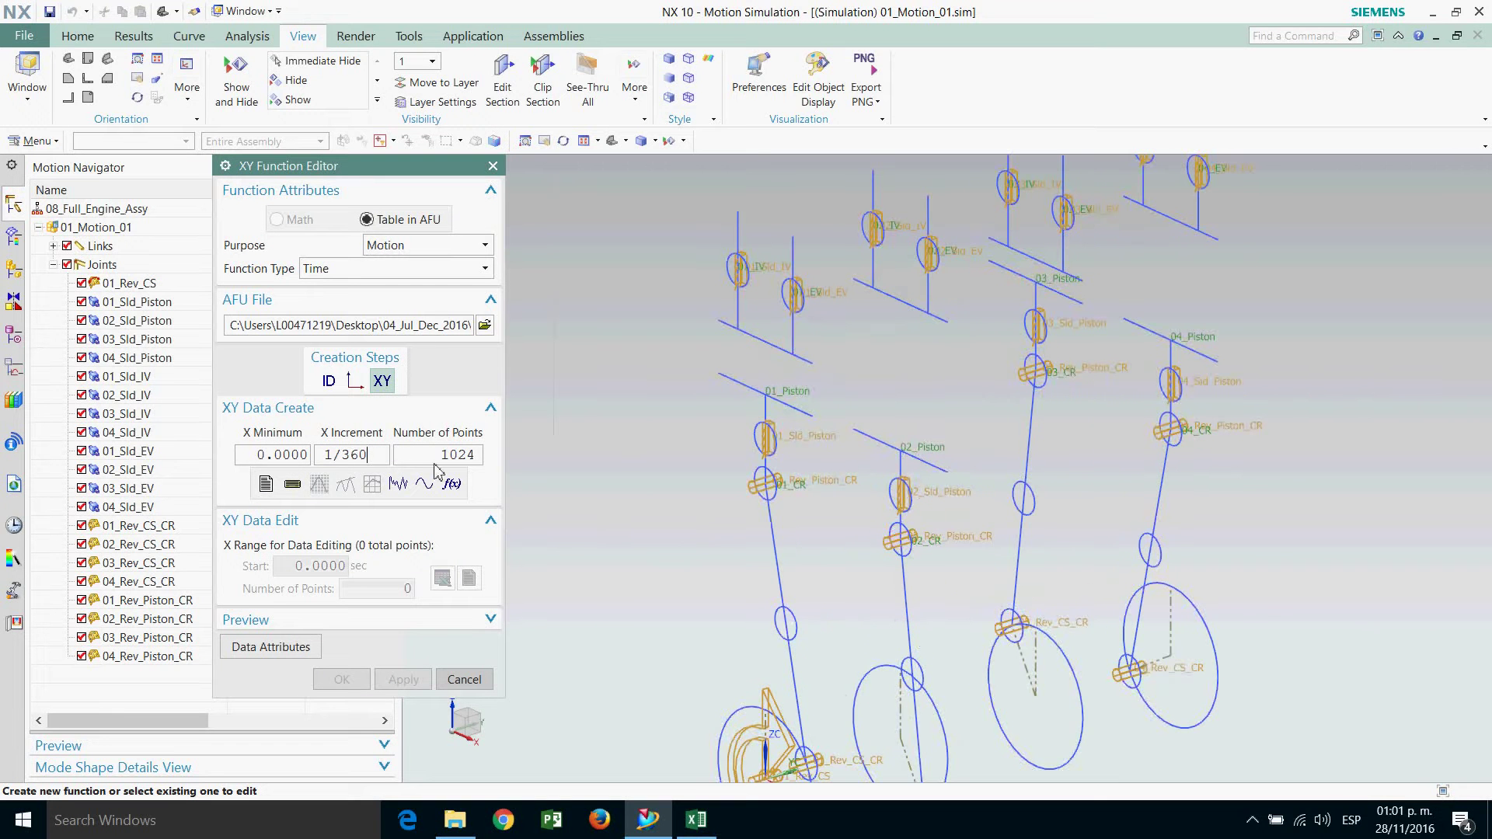
{"action": "double_click", "coordinate": [444, 458]}
{"action": "type", "text": "720"}
{"action": "left_click", "coordinate": [266, 483]}
{"action": "key", "text": "Delete"}
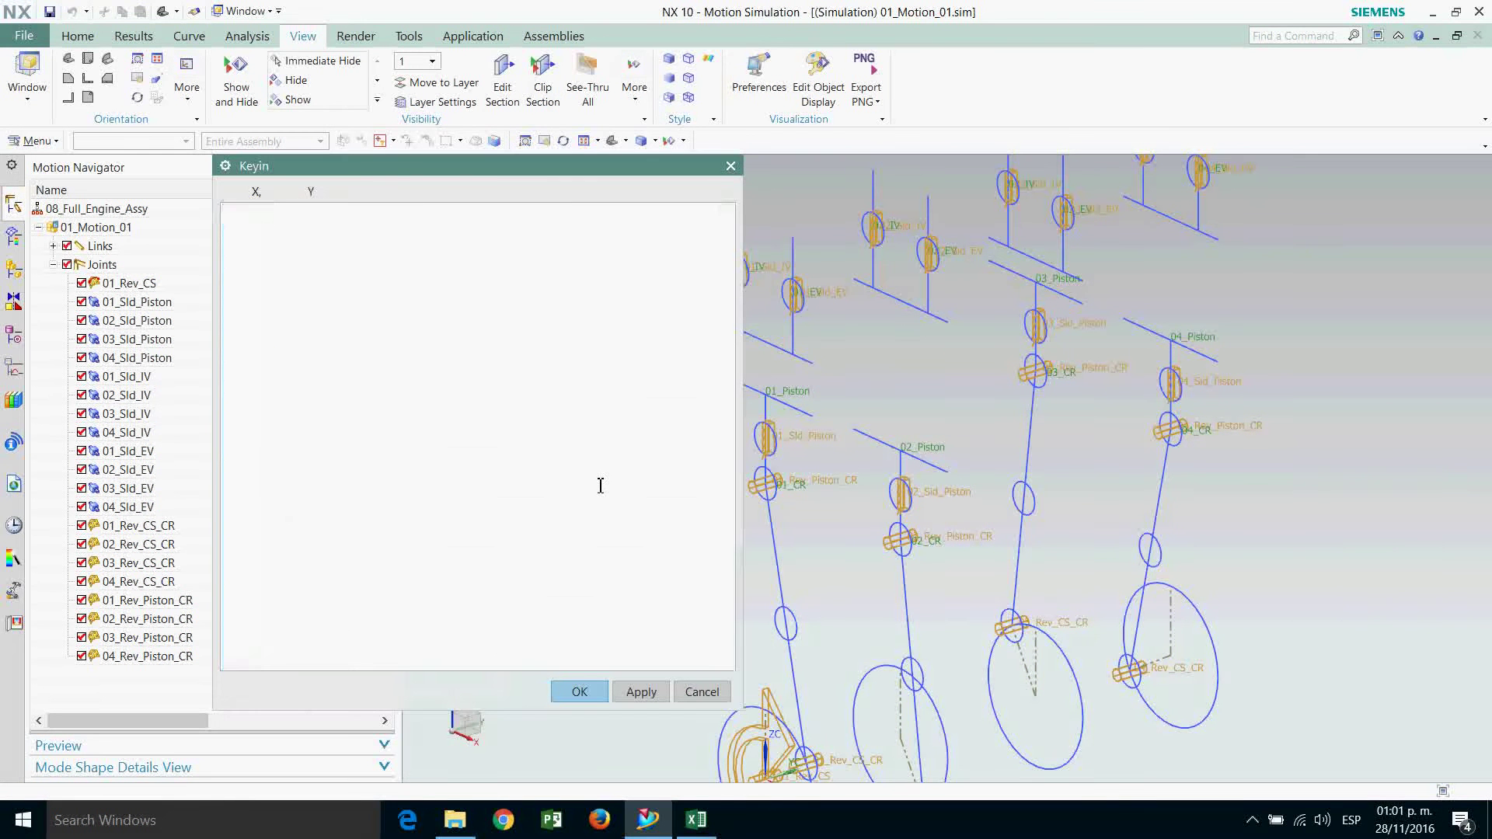
Switch to the Excel workbook 01_Valves_Paths_General_Final and copy the 01_Intake_Valve_FF X and Y values in H8:I727.
{"action": "left_click", "coordinate": [696, 820]}
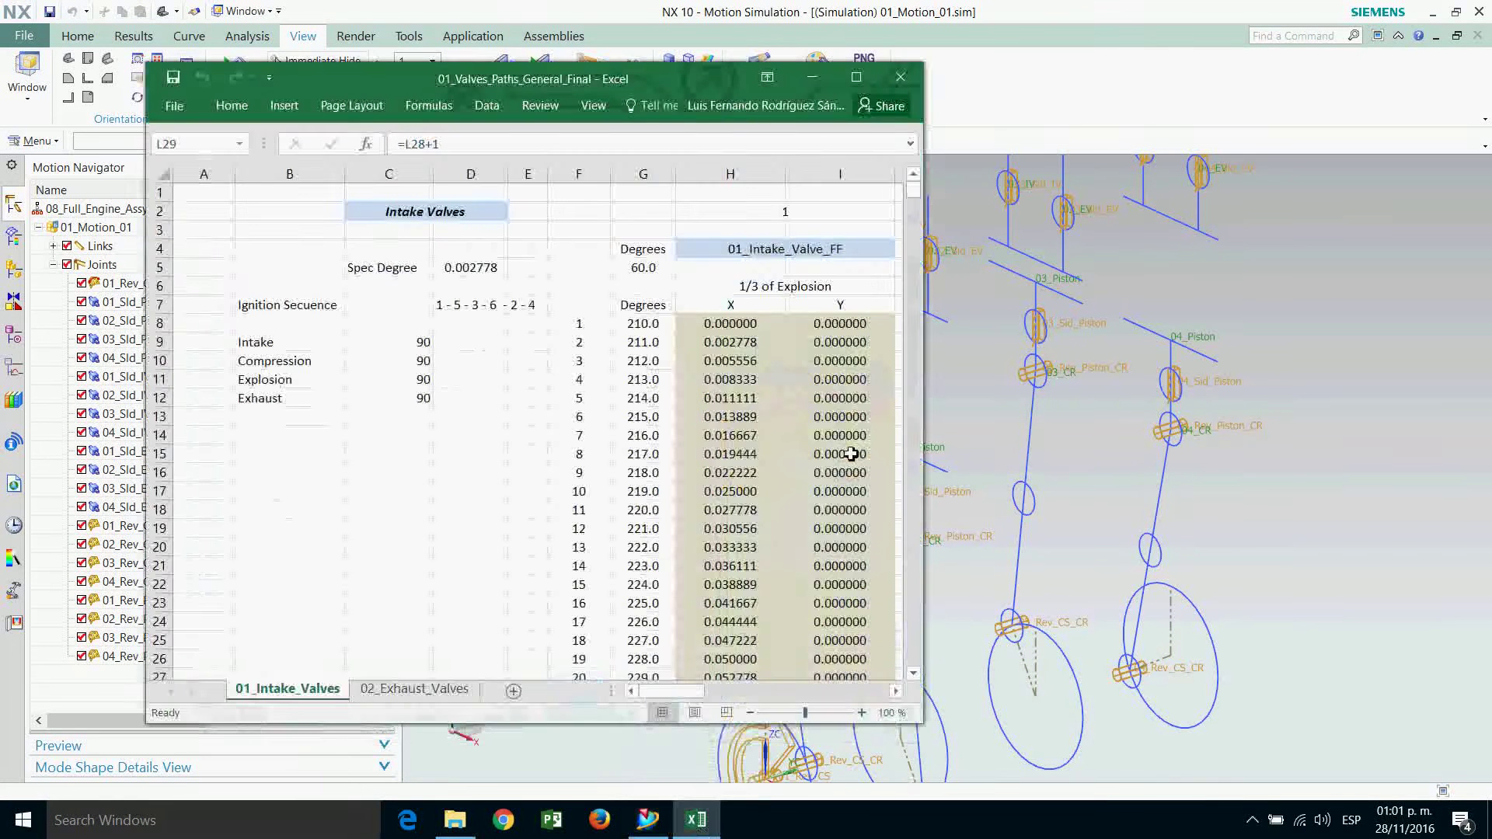
{"action": "left_click", "coordinate": [856, 76]}
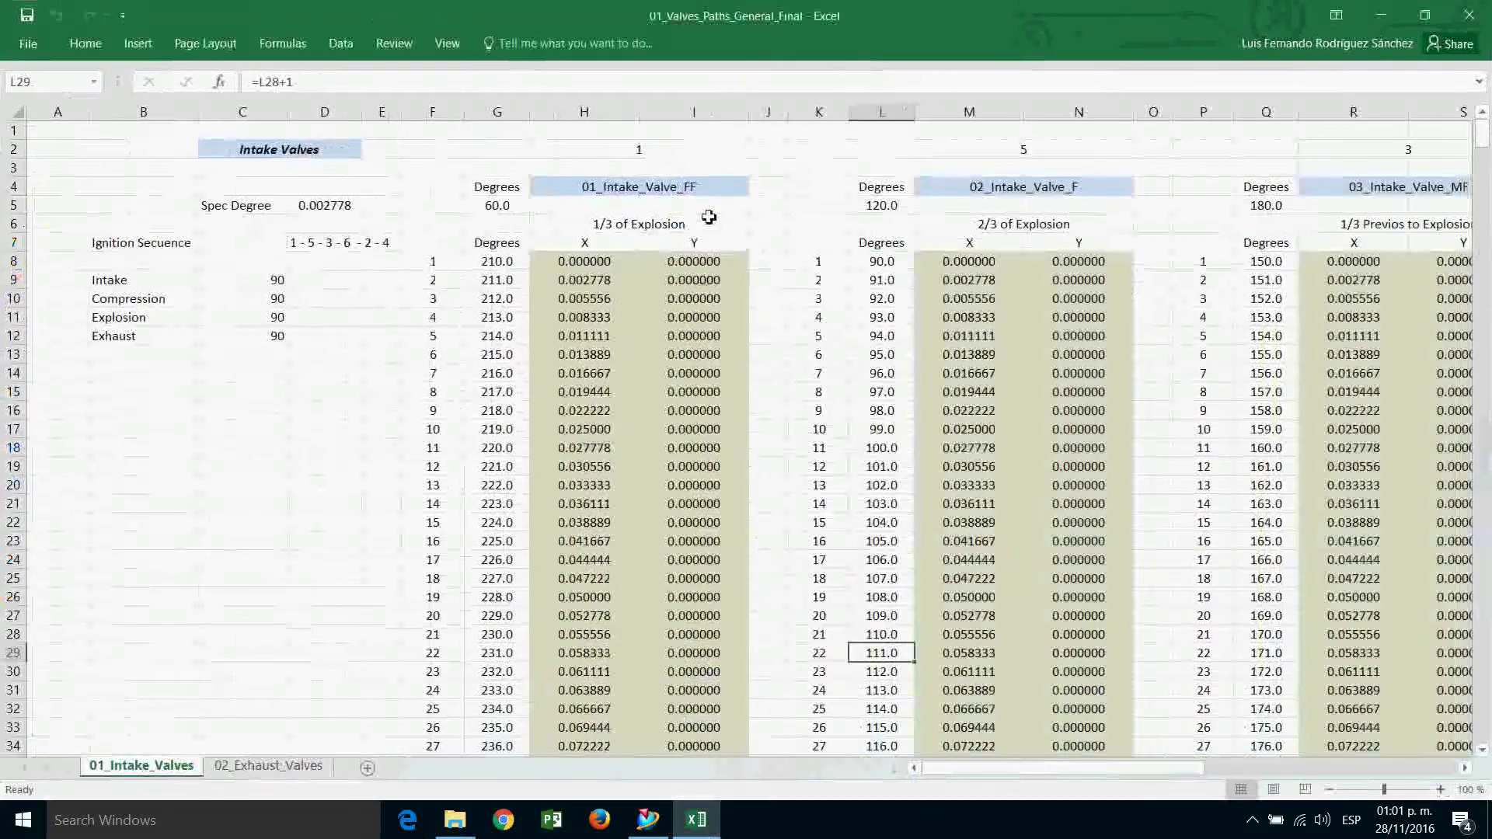
{"action": "left_click", "coordinate": [568, 266]}
{"action": "left_click_drag", "start_coordinate": [1486, 138], "coordinate": [1486, 727]}
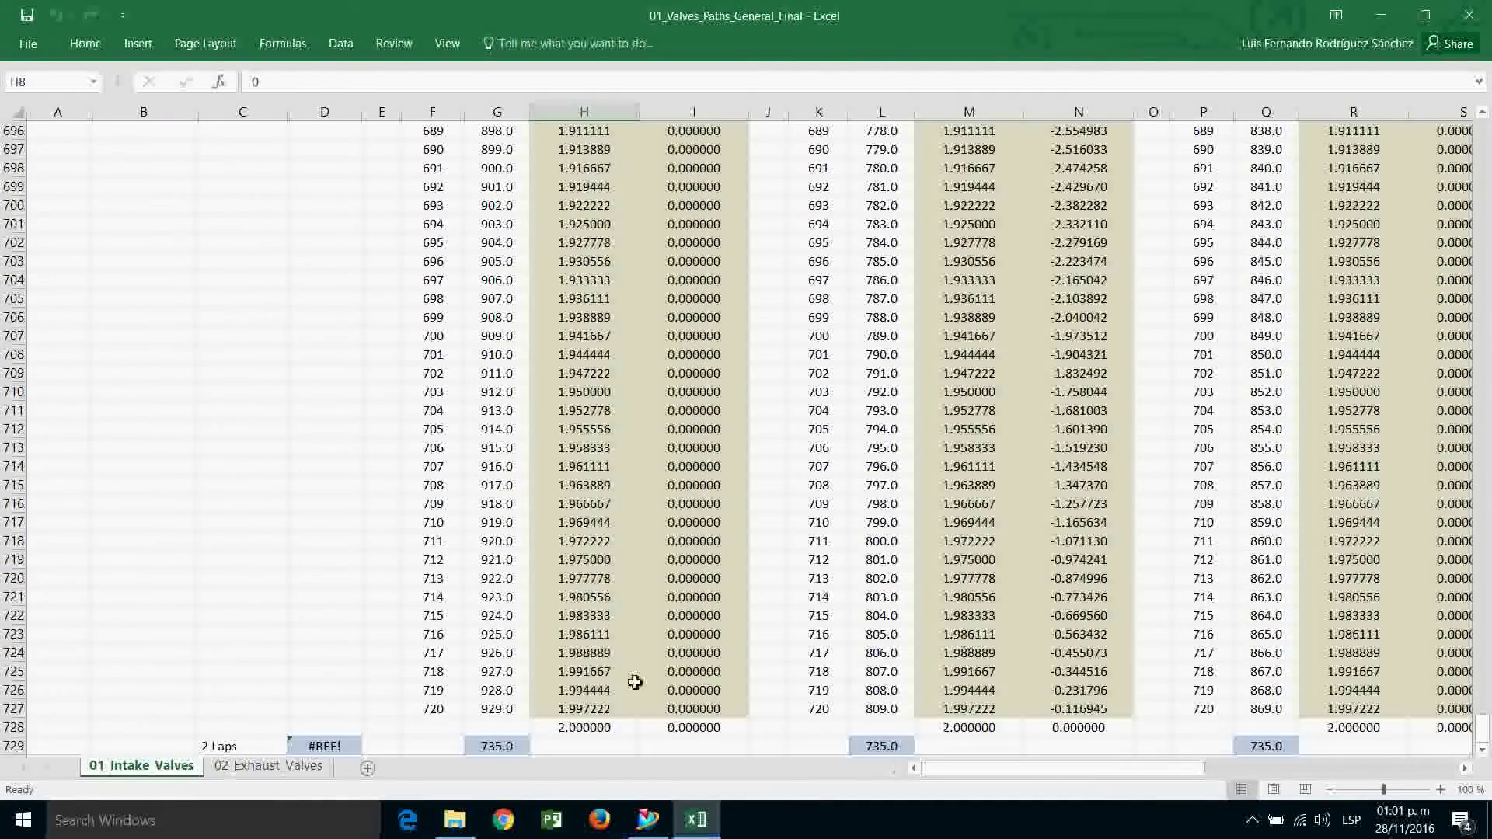
{"action": "left_click", "coordinate": [710, 707], "text": "shift"}
{"action": "right_click", "coordinate": [710, 708]}
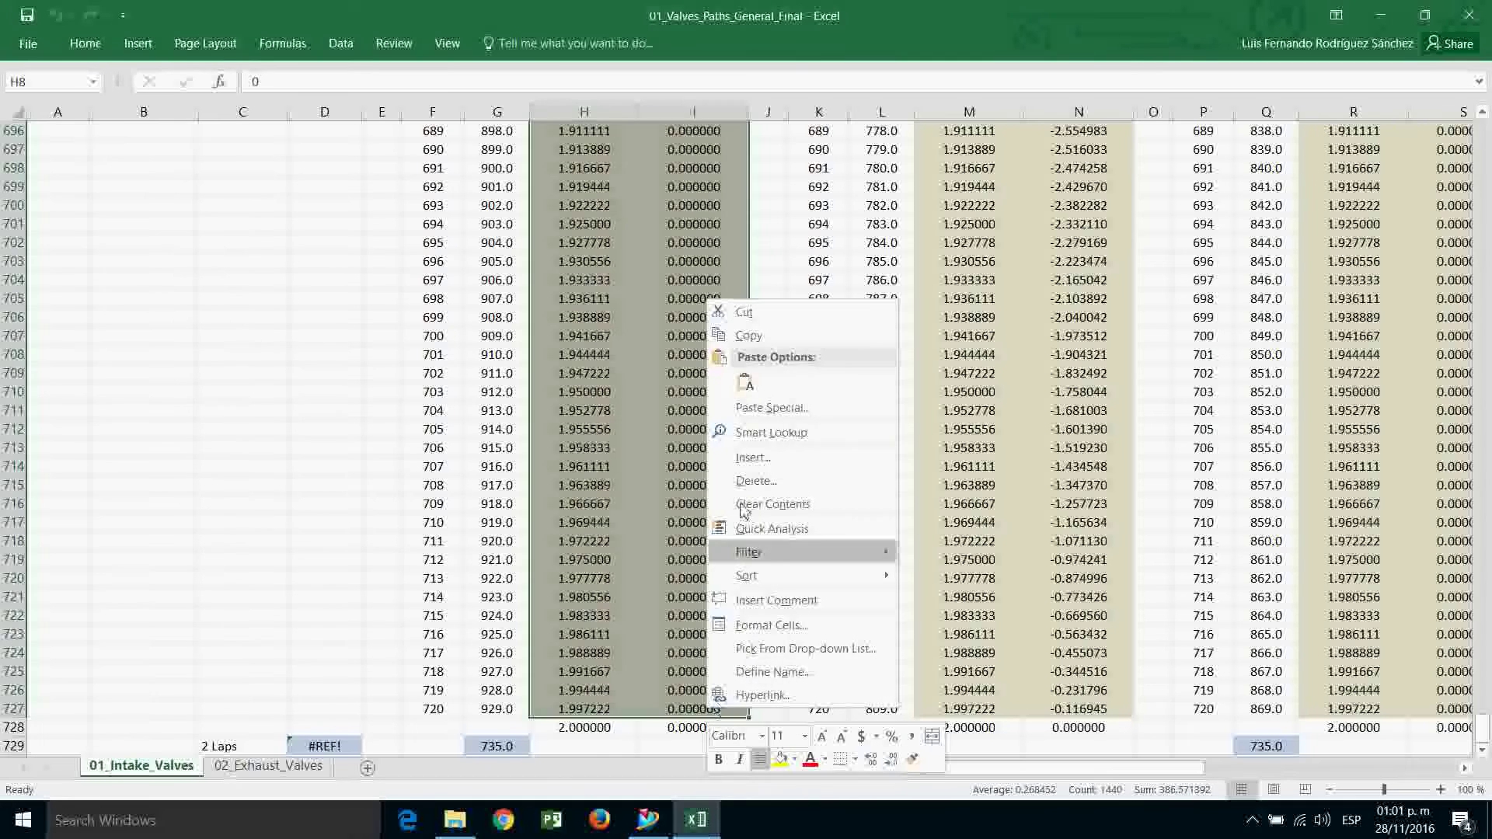
{"action": "left_click", "coordinate": [748, 335]}
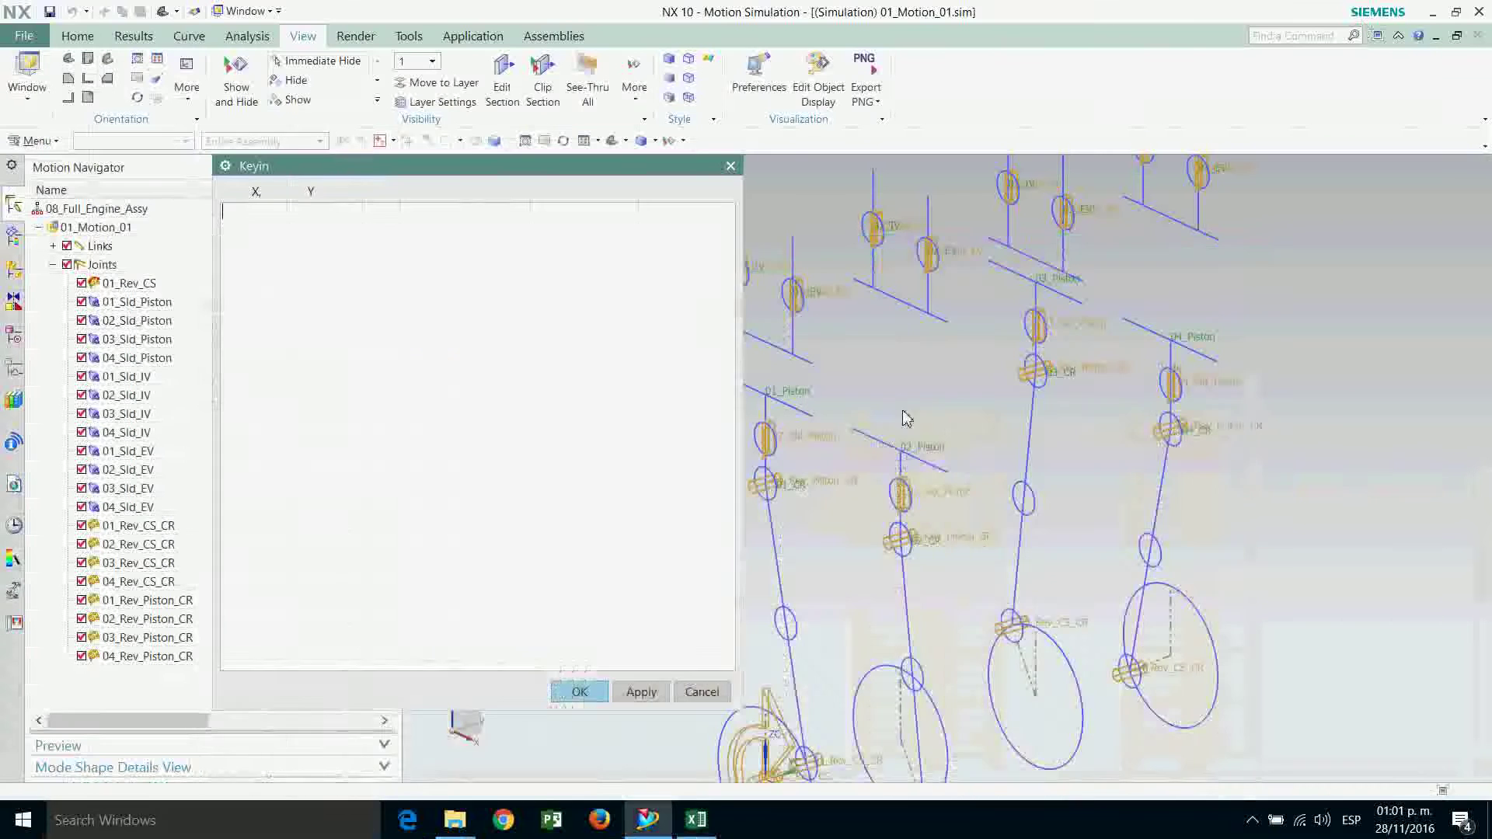
Switch back to NX, paste the copied values as the 01_IV key-in data, and apply that function to the 01_Sld_IV driver.
{"action": "key", "text": "alt+Tab"}
{"action": "right_click", "coordinate": [432, 230]}
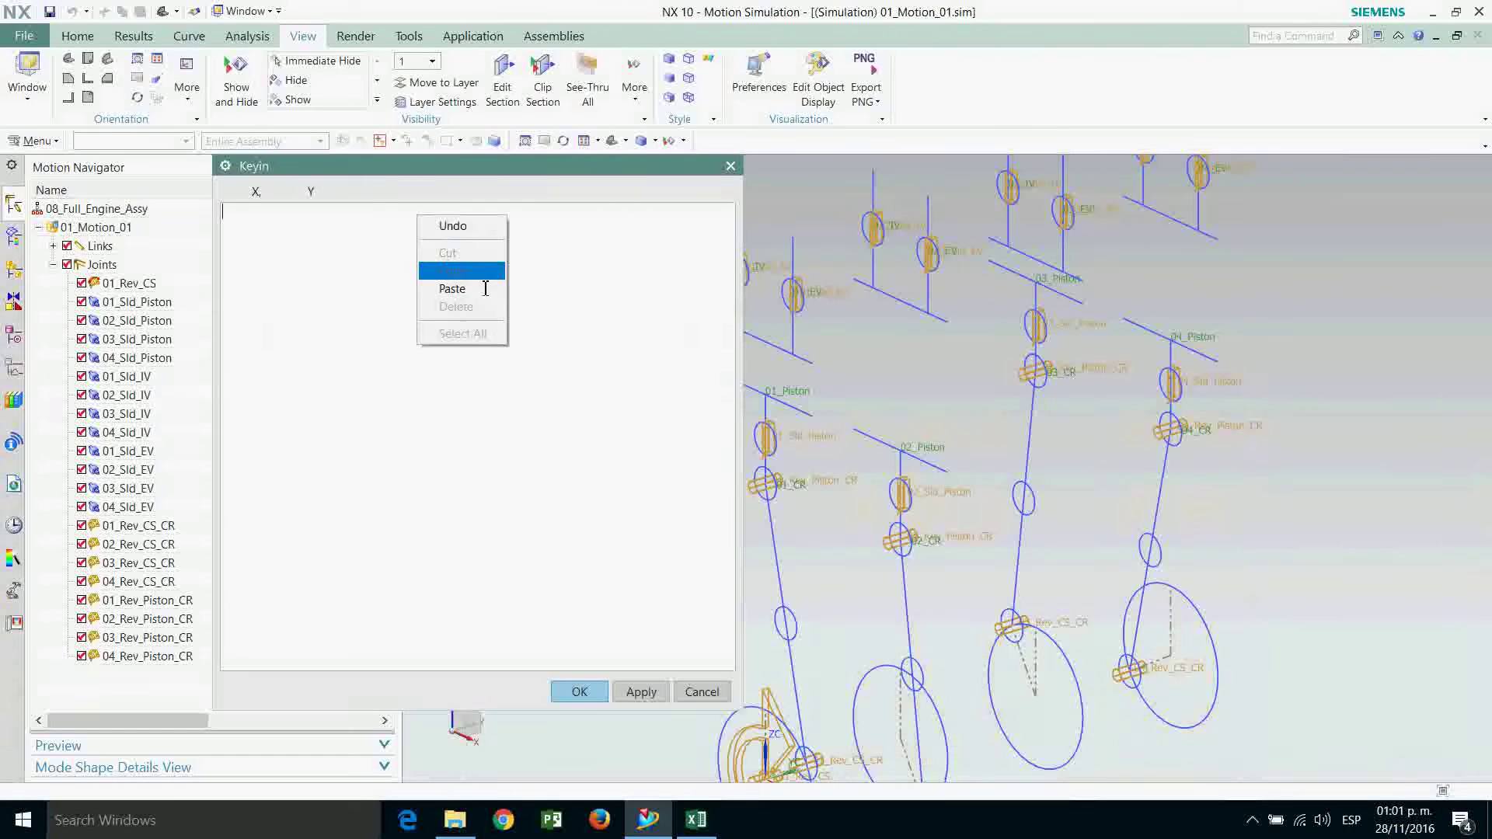
{"action": "left_click", "coordinate": [459, 289]}
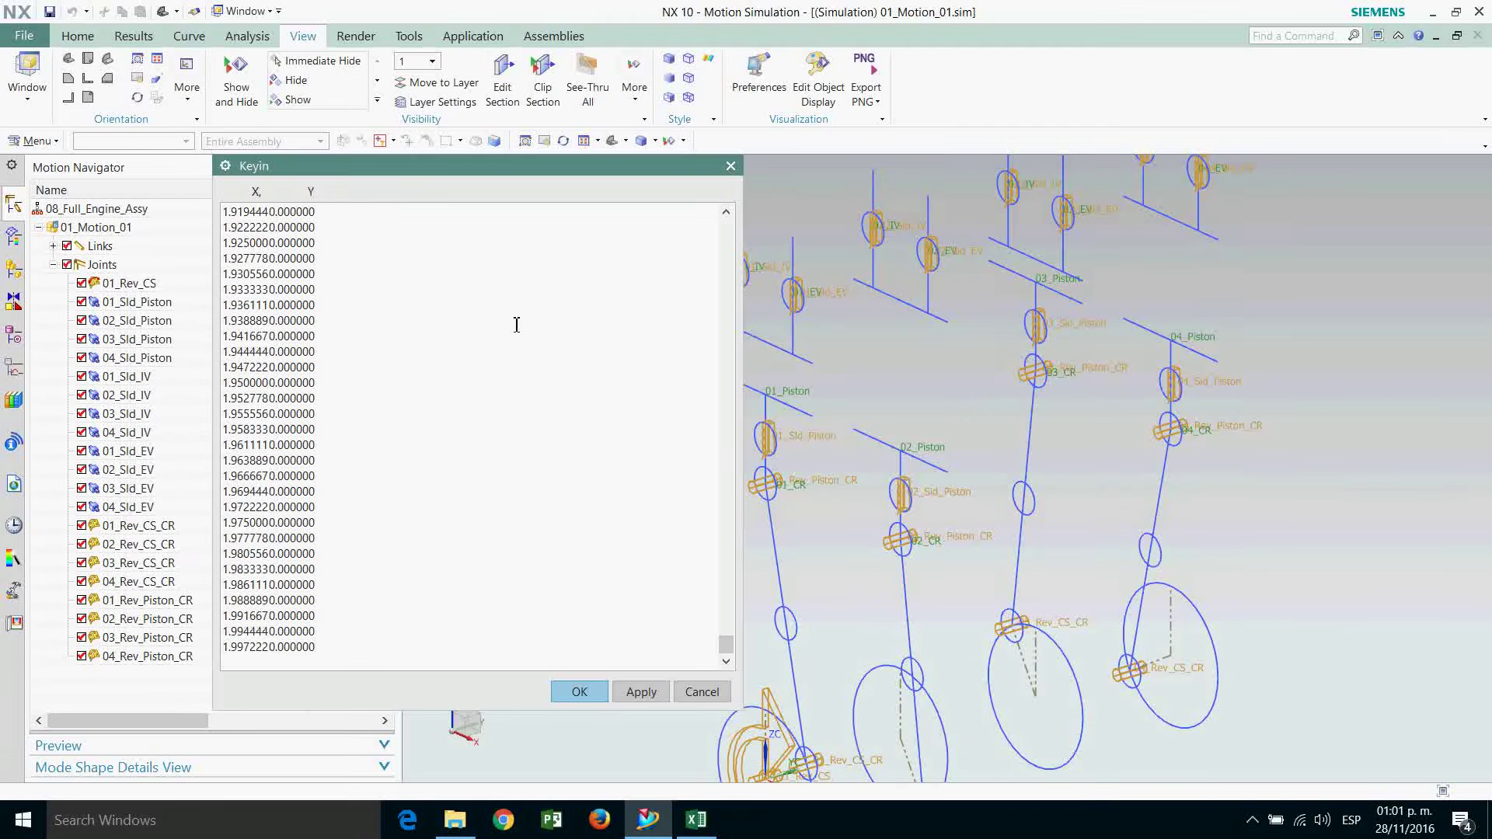
{"action": "left_click", "coordinate": [581, 693]}
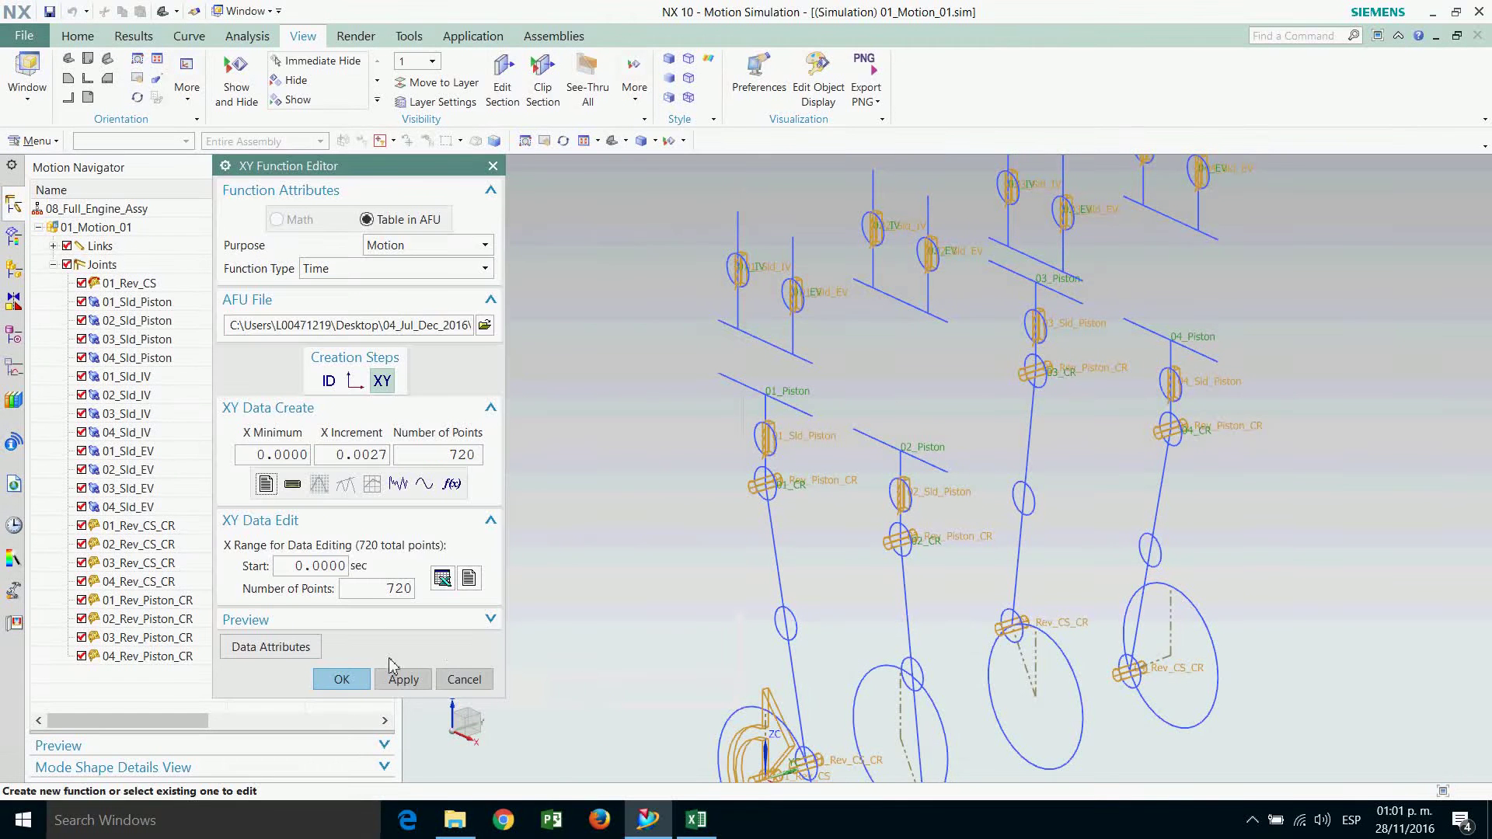
{"action": "left_click", "coordinate": [359, 685]}
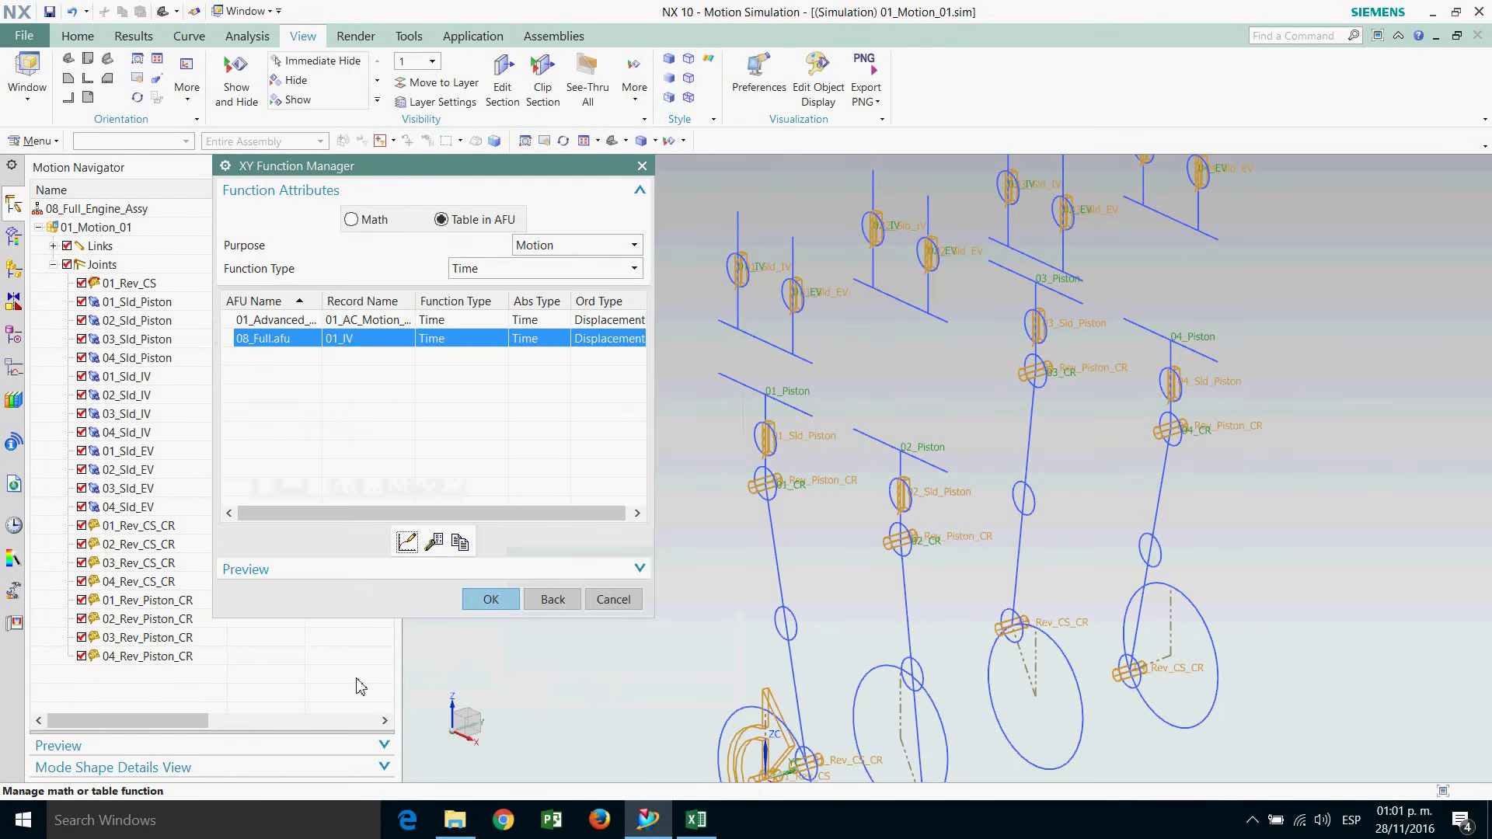
{"action": "left_click", "coordinate": [491, 601]}
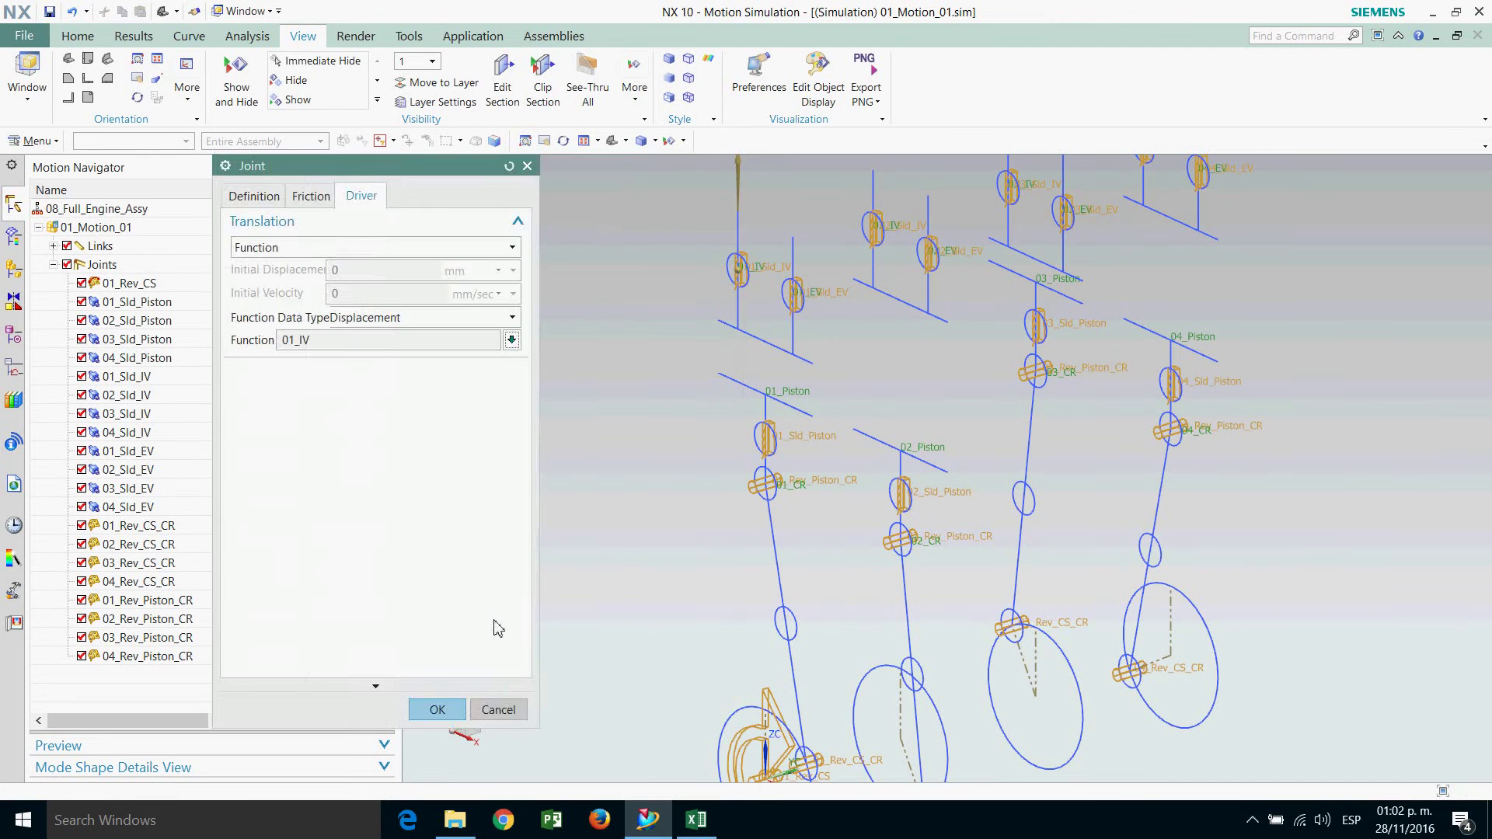
{"action": "left_click", "coordinate": [438, 710]}
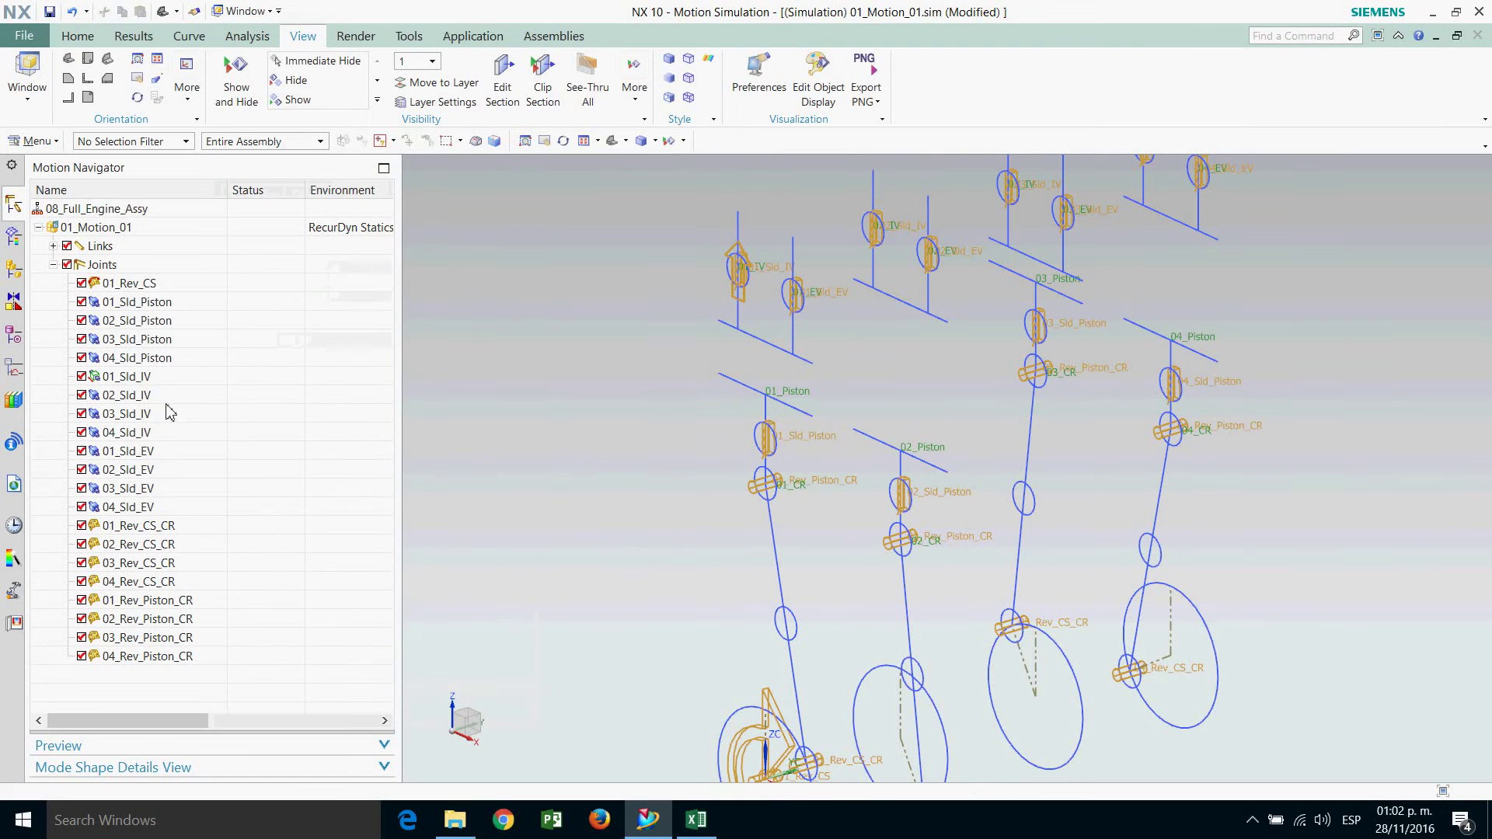
Edit joint 02_Sld_IV and set its translation driver to Function.
{"action": "double_click", "coordinate": [144, 396]}
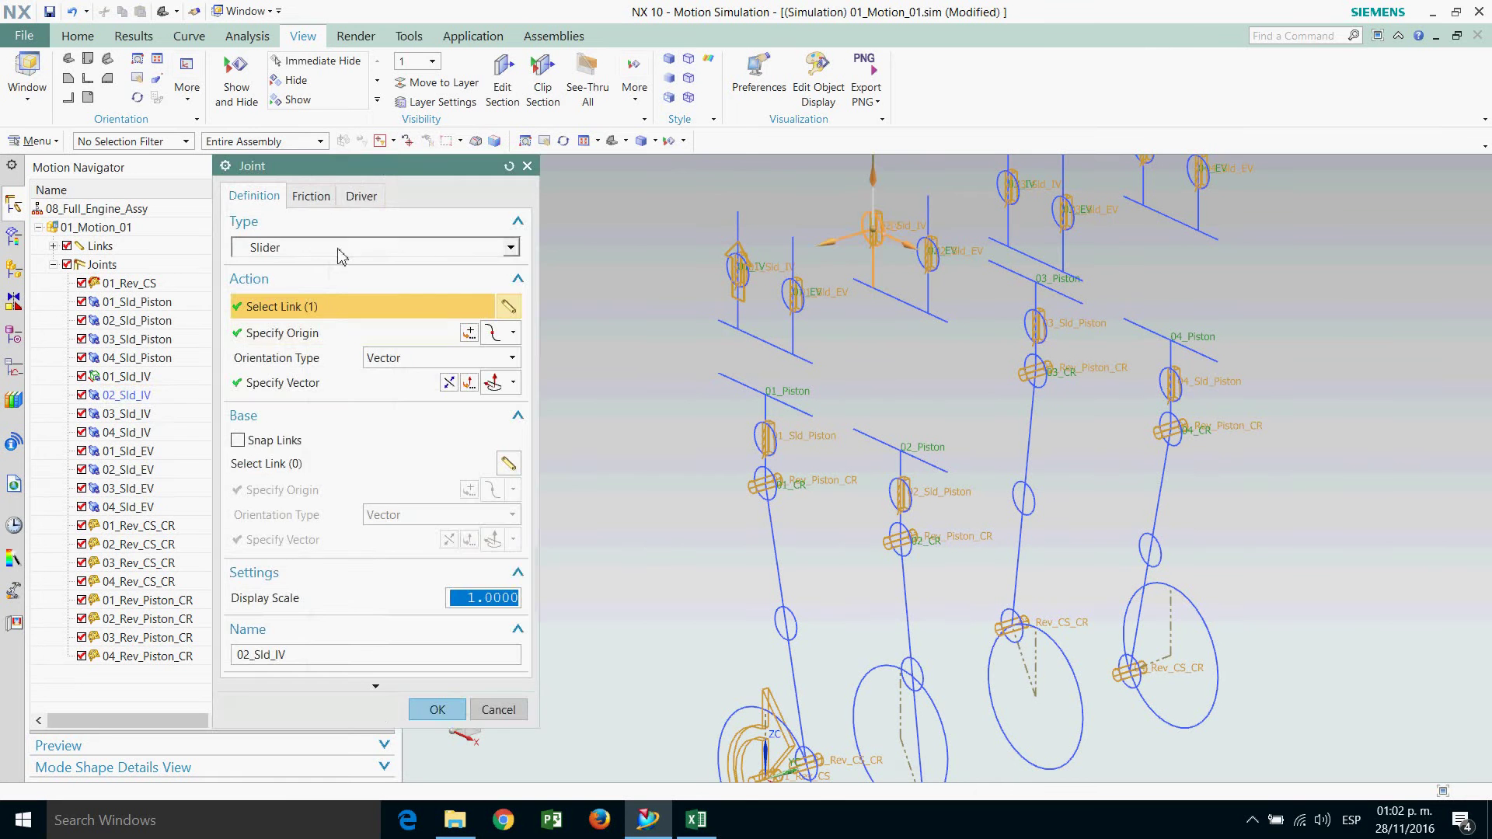
{"action": "left_click", "coordinate": [354, 199]}
{"action": "left_click", "coordinate": [374, 253]}
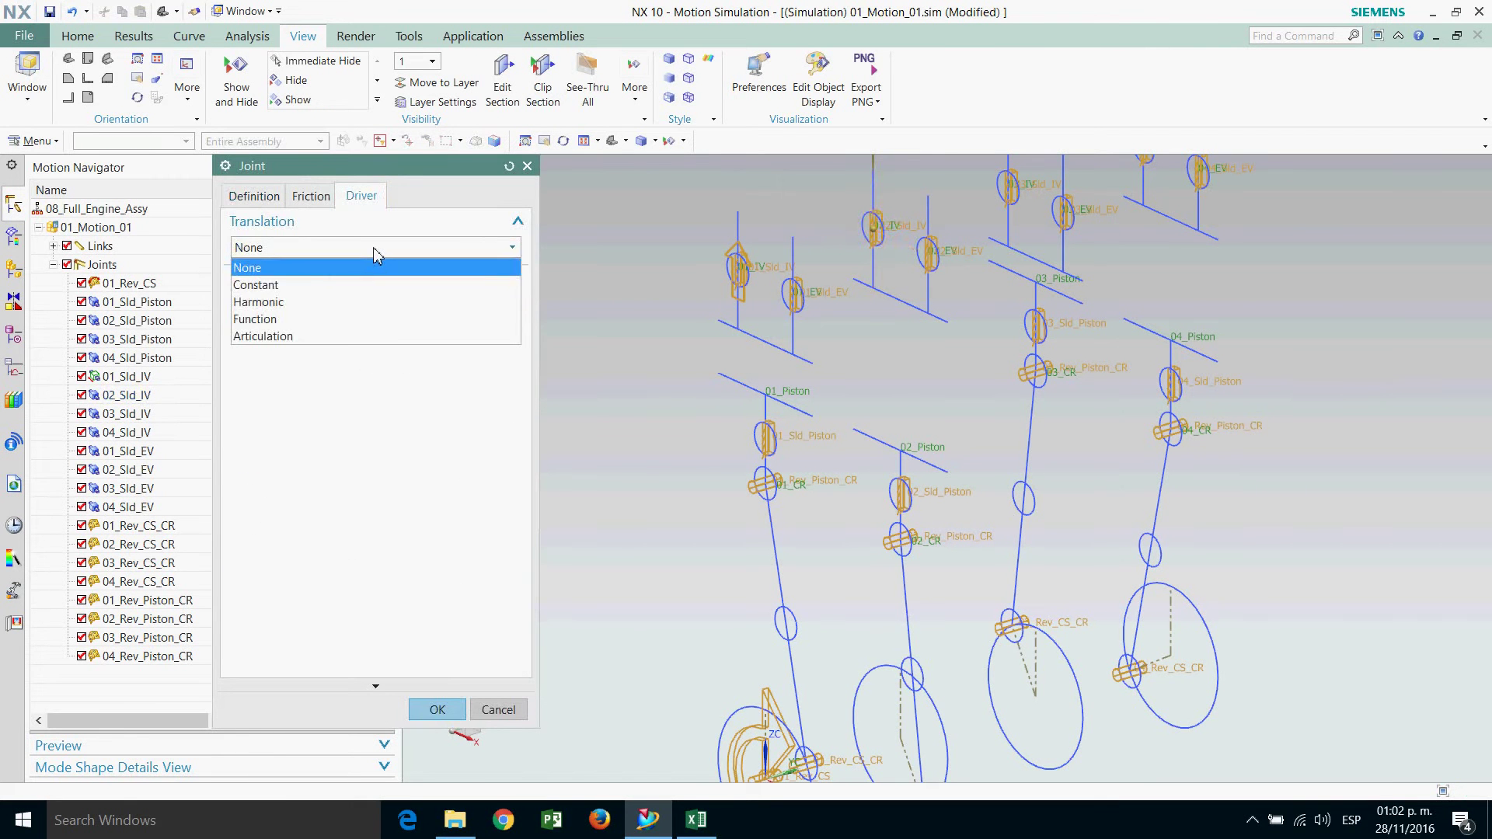
{"action": "left_click", "coordinate": [279, 320]}
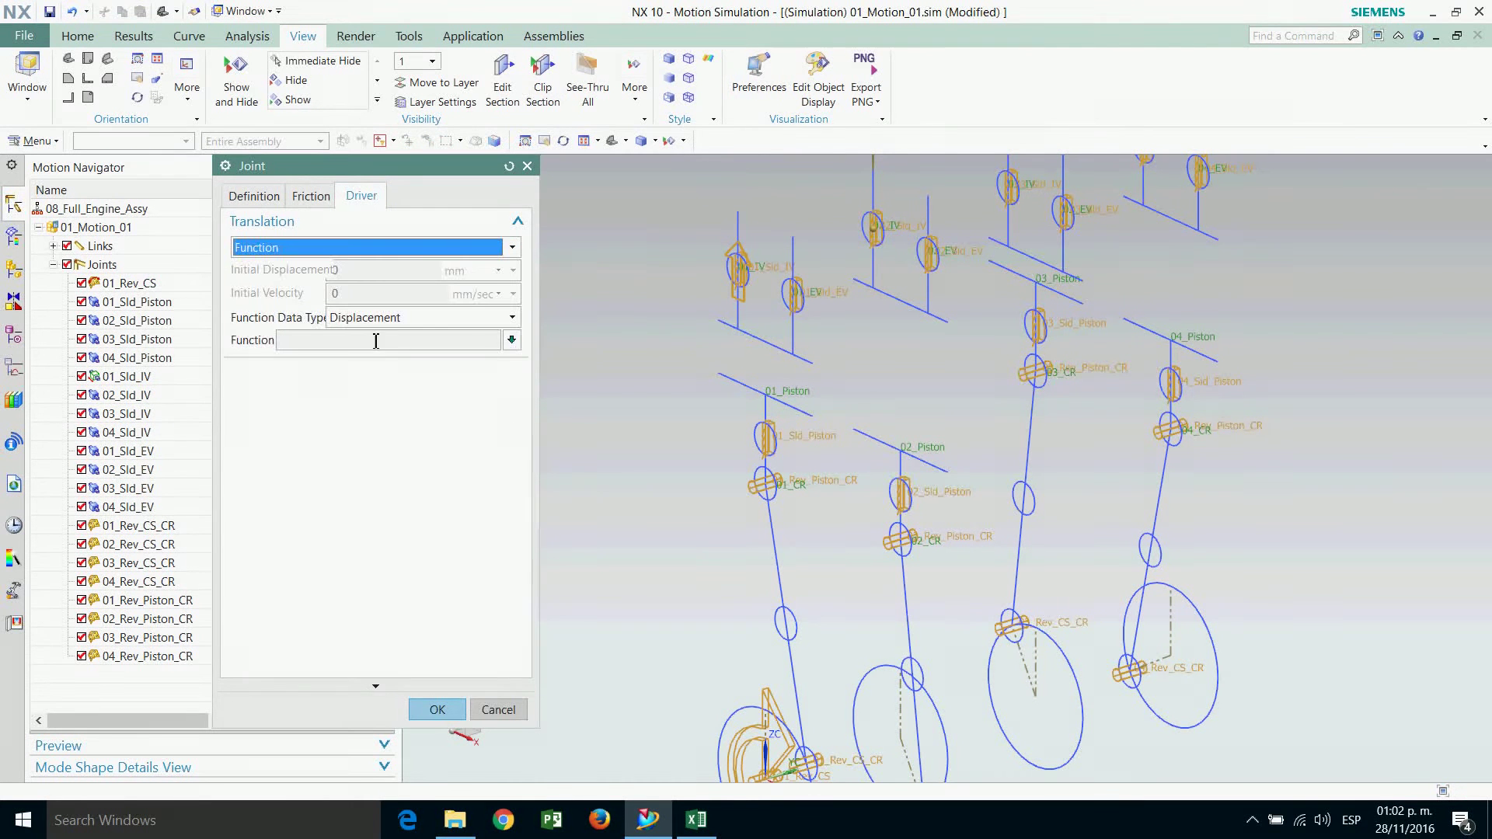
Create a new Table in AFU function for the 02_Sld_IV driver and name the record 02_IV.
{"action": "left_click", "coordinate": [512, 342]}
{"action": "left_click", "coordinate": [535, 363]}
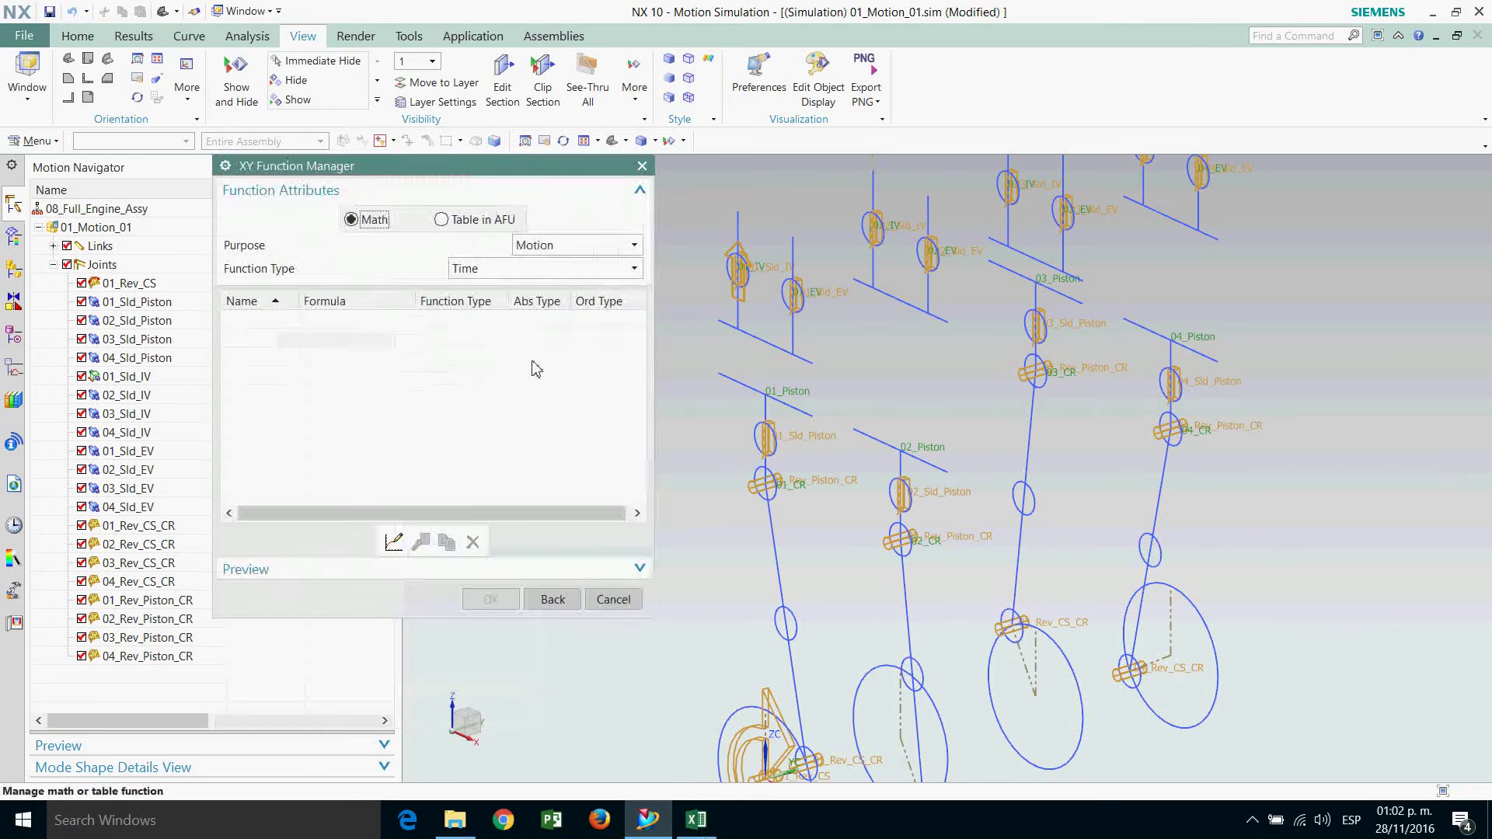
{"action": "left_click", "coordinate": [441, 220]}
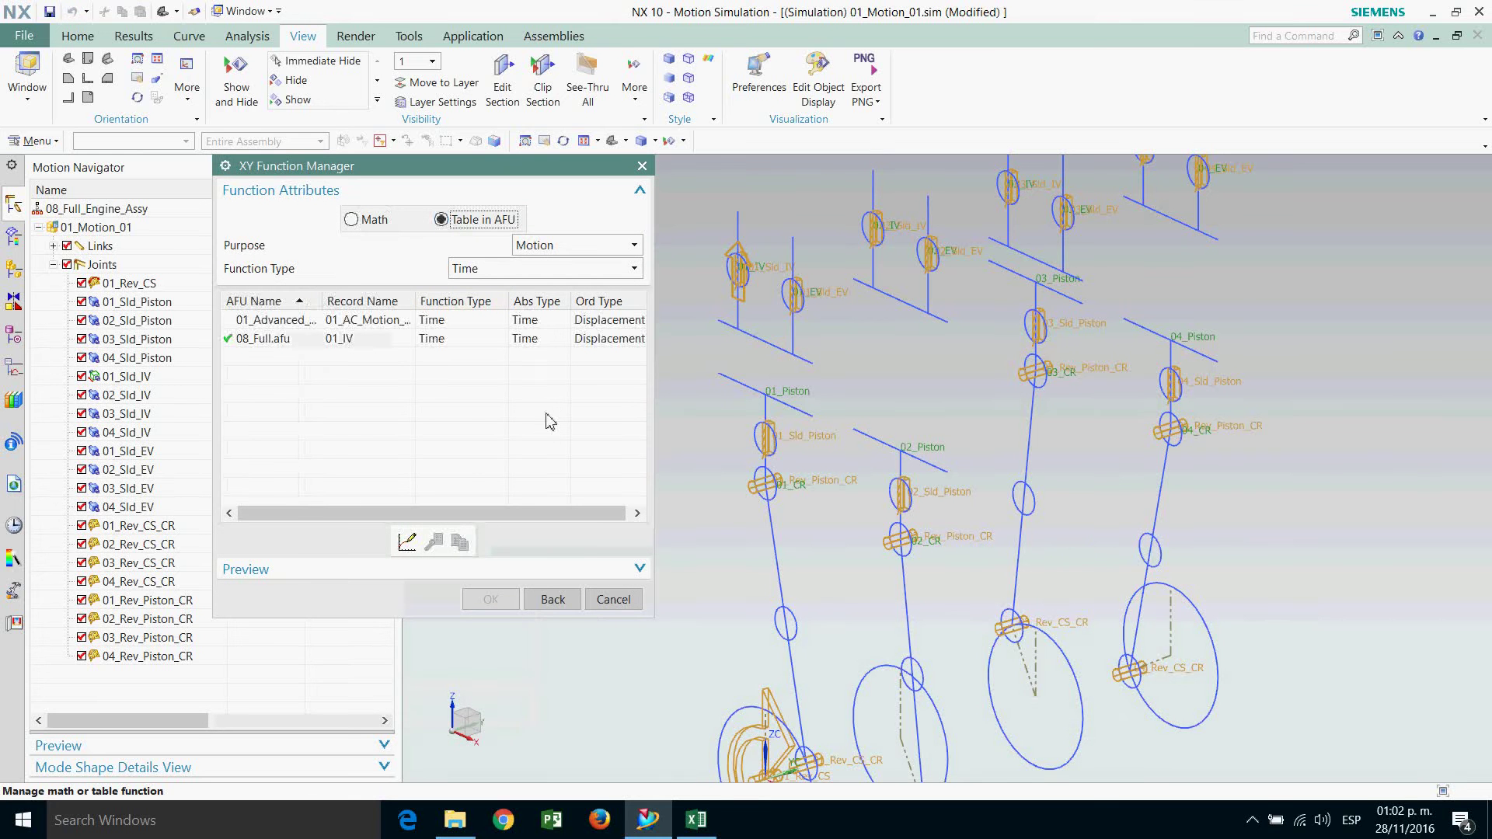
{"action": "left_click", "coordinate": [405, 552]}
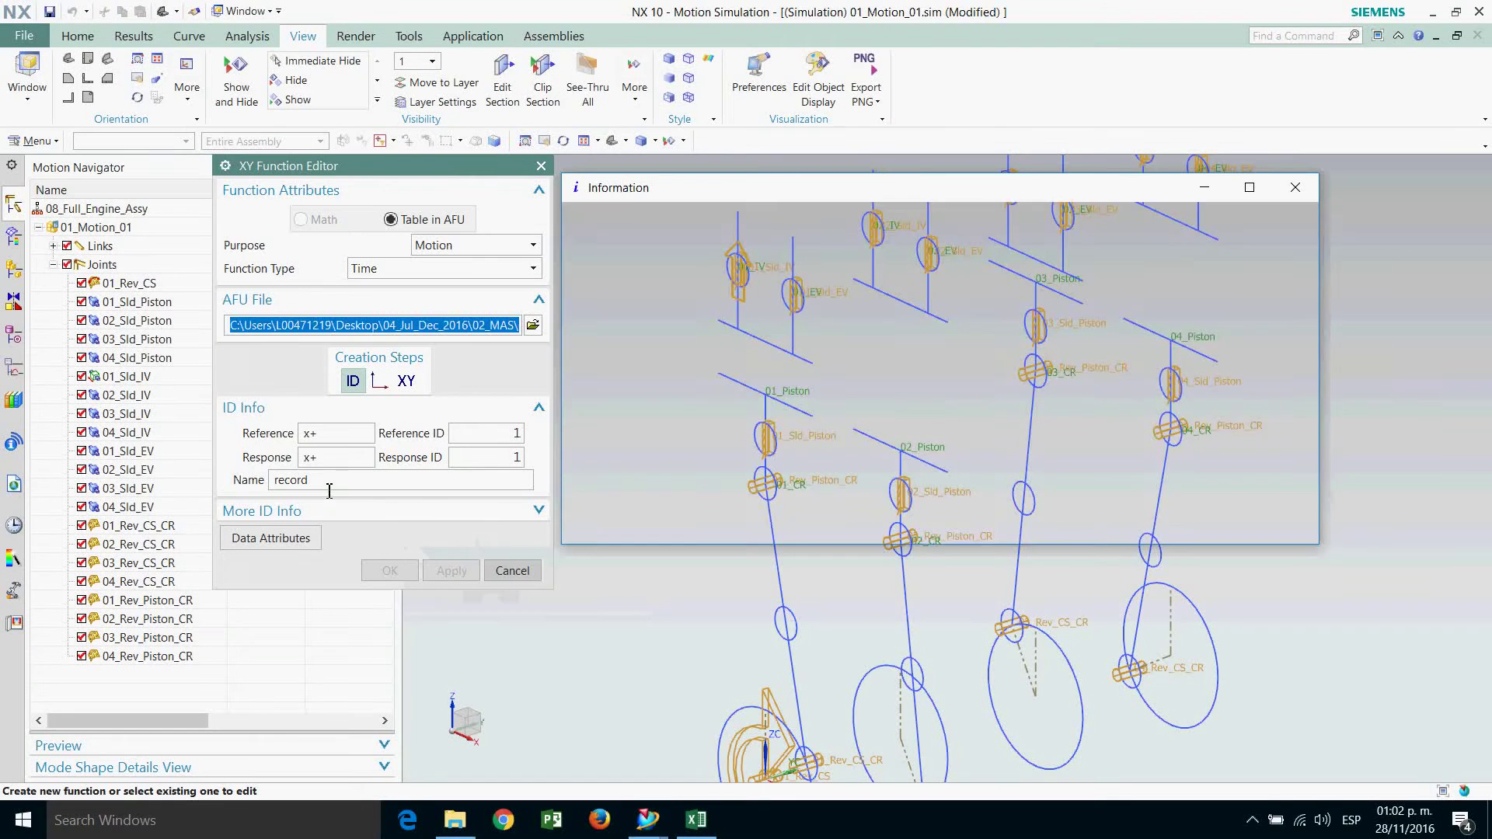
{"action": "left_click", "coordinate": [1295, 188]}
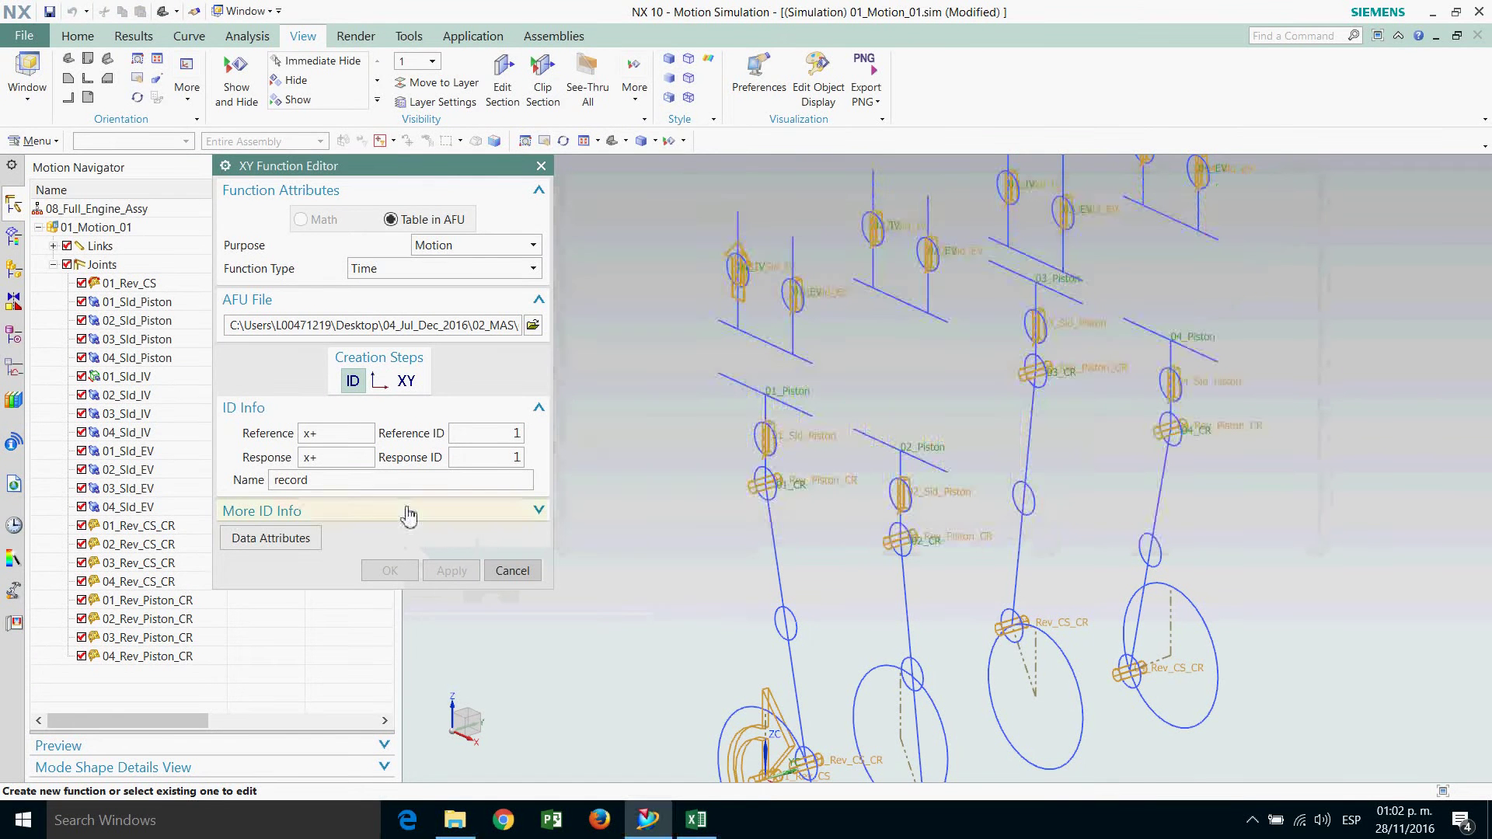
{"action": "type", "text": "02_IV"}
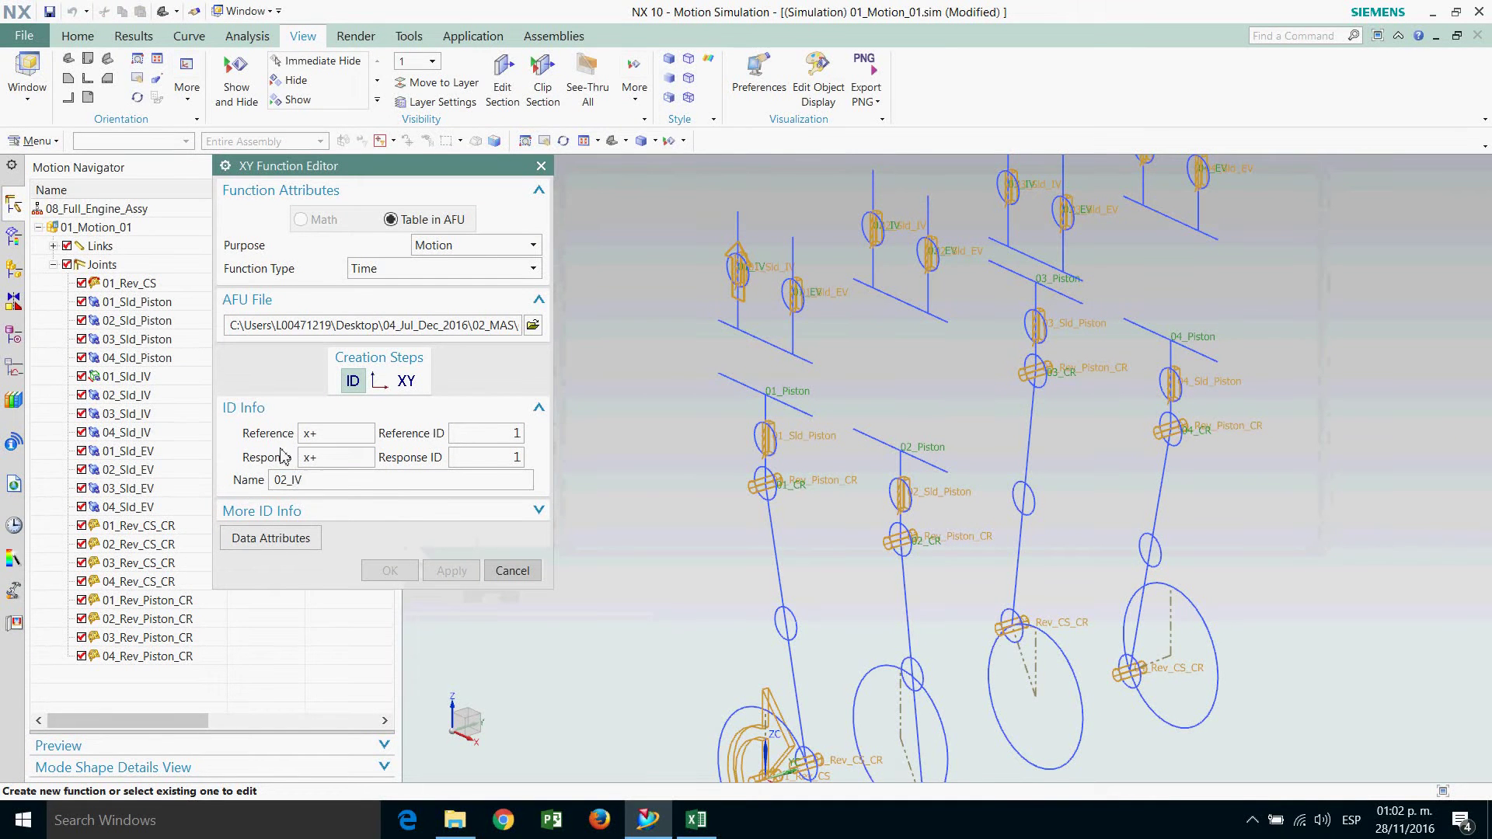
Define the 02_IV XY data with an X increment of 1/360 and 720 points, and clear the generated key-in values.
{"action": "left_click", "coordinate": [406, 380]}
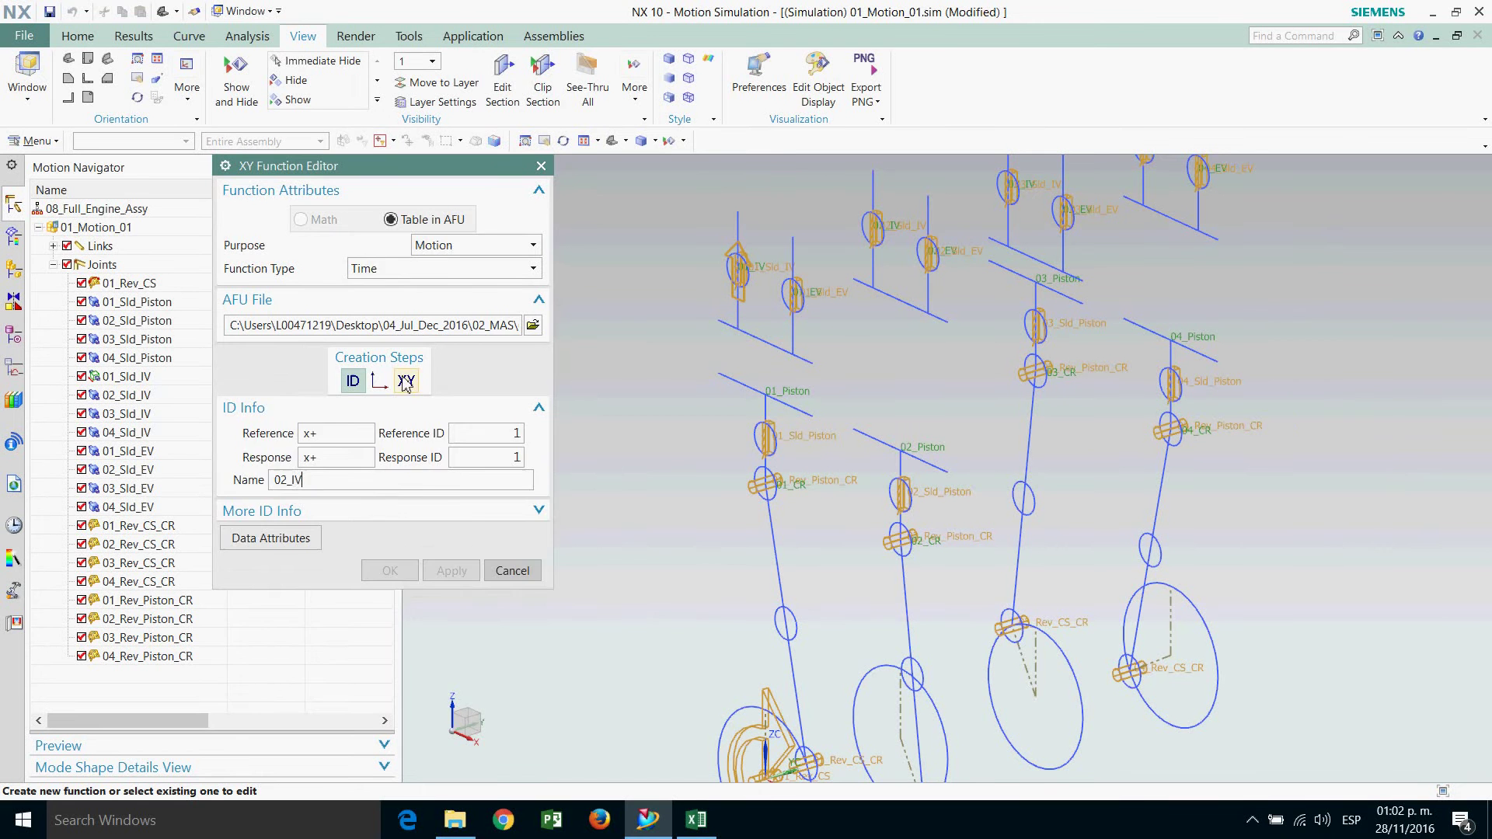
{"action": "double_click", "coordinate": [342, 457]}
{"action": "type", "text": "1/360"}
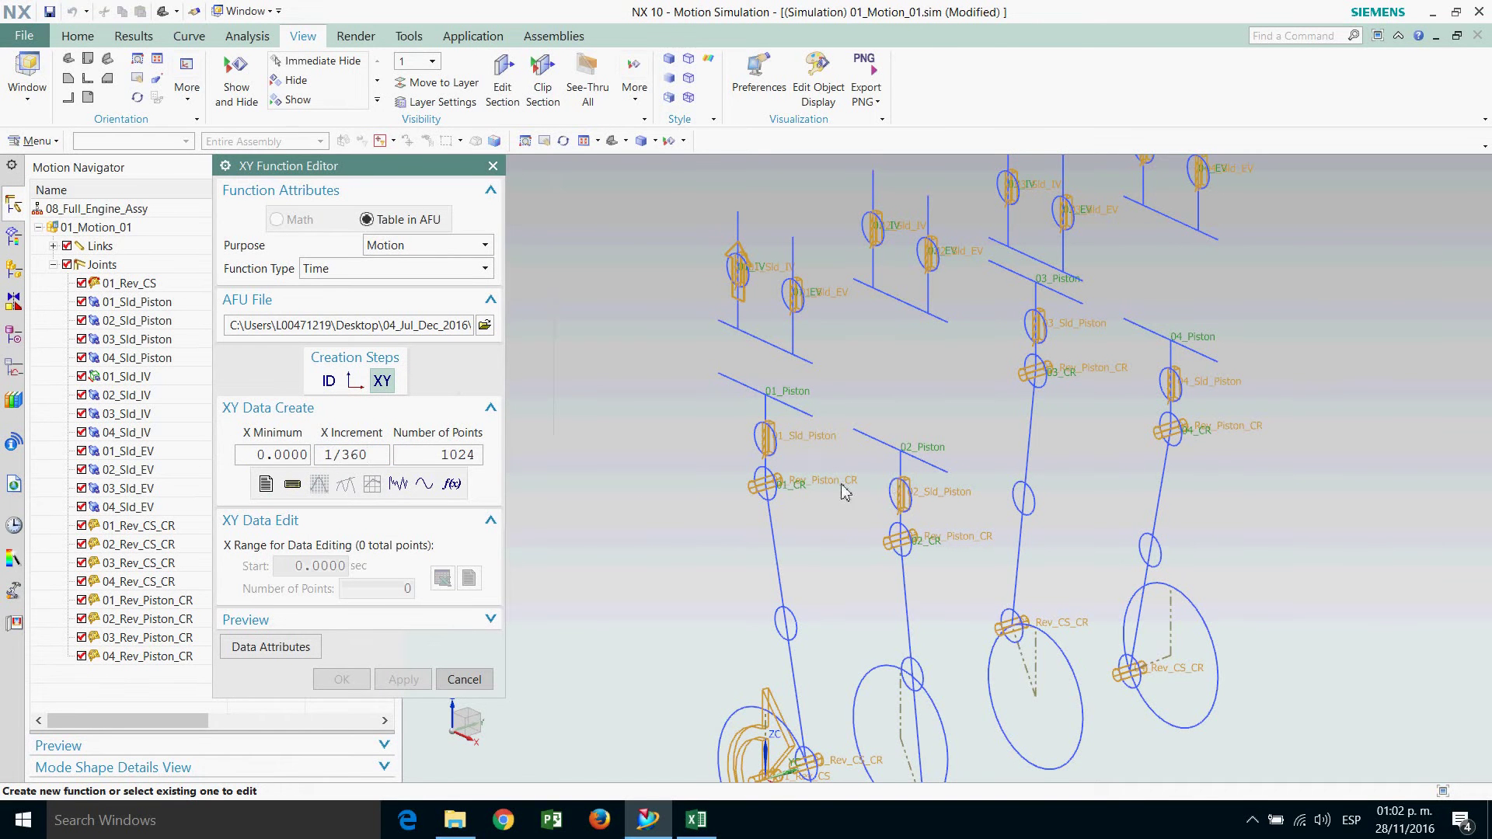
{"action": "double_click", "coordinate": [440, 463]}
{"action": "type", "text": "7"}
{"action": "left_click", "coordinate": [268, 484]}
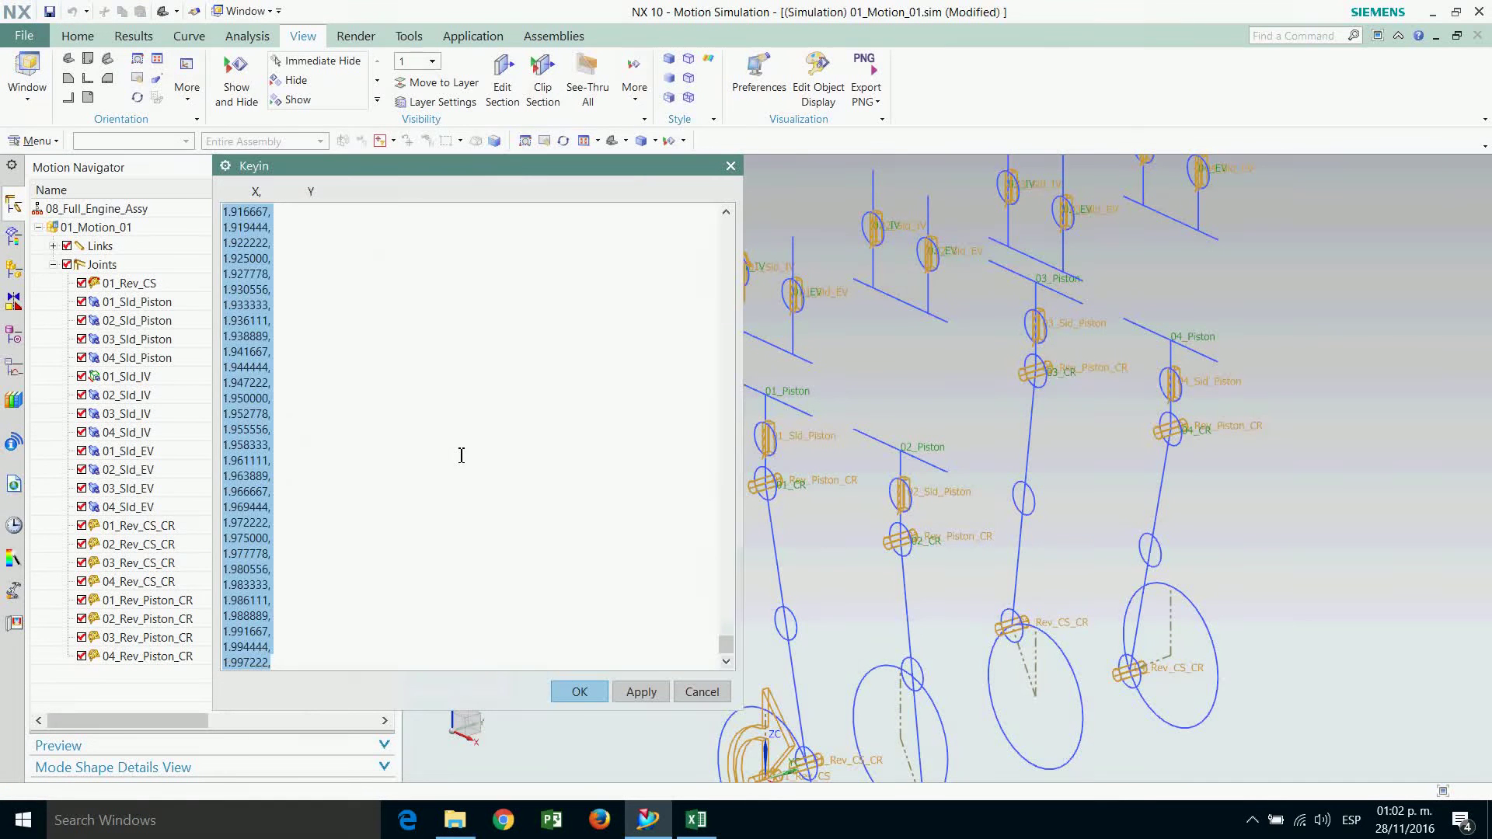
{"action": "key", "text": "Delete"}
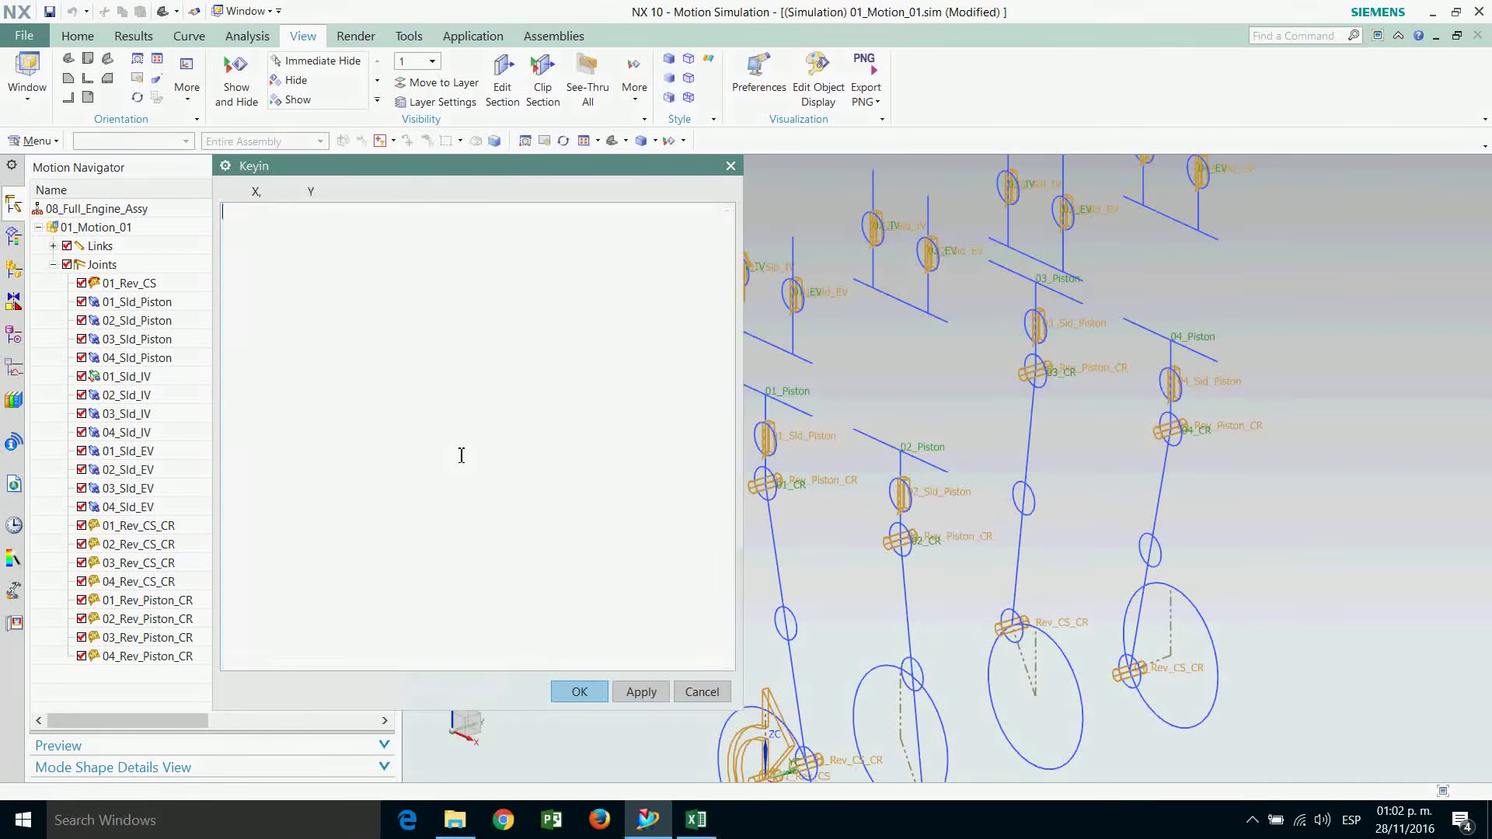
Switch to Excel, inspect the valve columns on the 01_Intake_Valves and 02_Exhaust_Valves sheets, and return to NX.
{"action": "left_click", "coordinate": [705, 830]}
{"action": "left_click", "coordinate": [969, 261]}
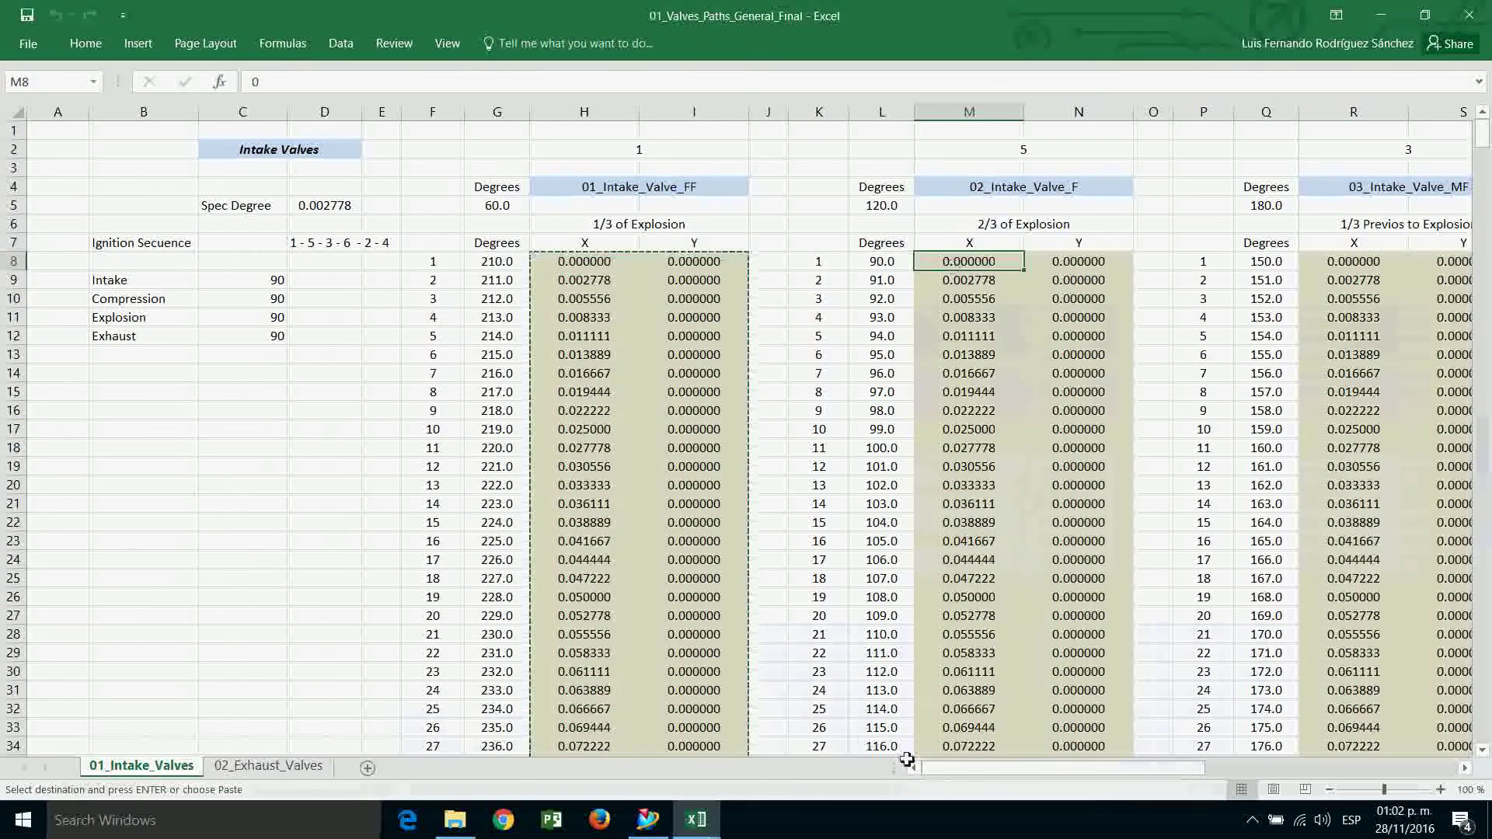
{"action": "scroll", "coordinate": [907, 760], "scroll_direction": "right", "scroll_amount": 3}
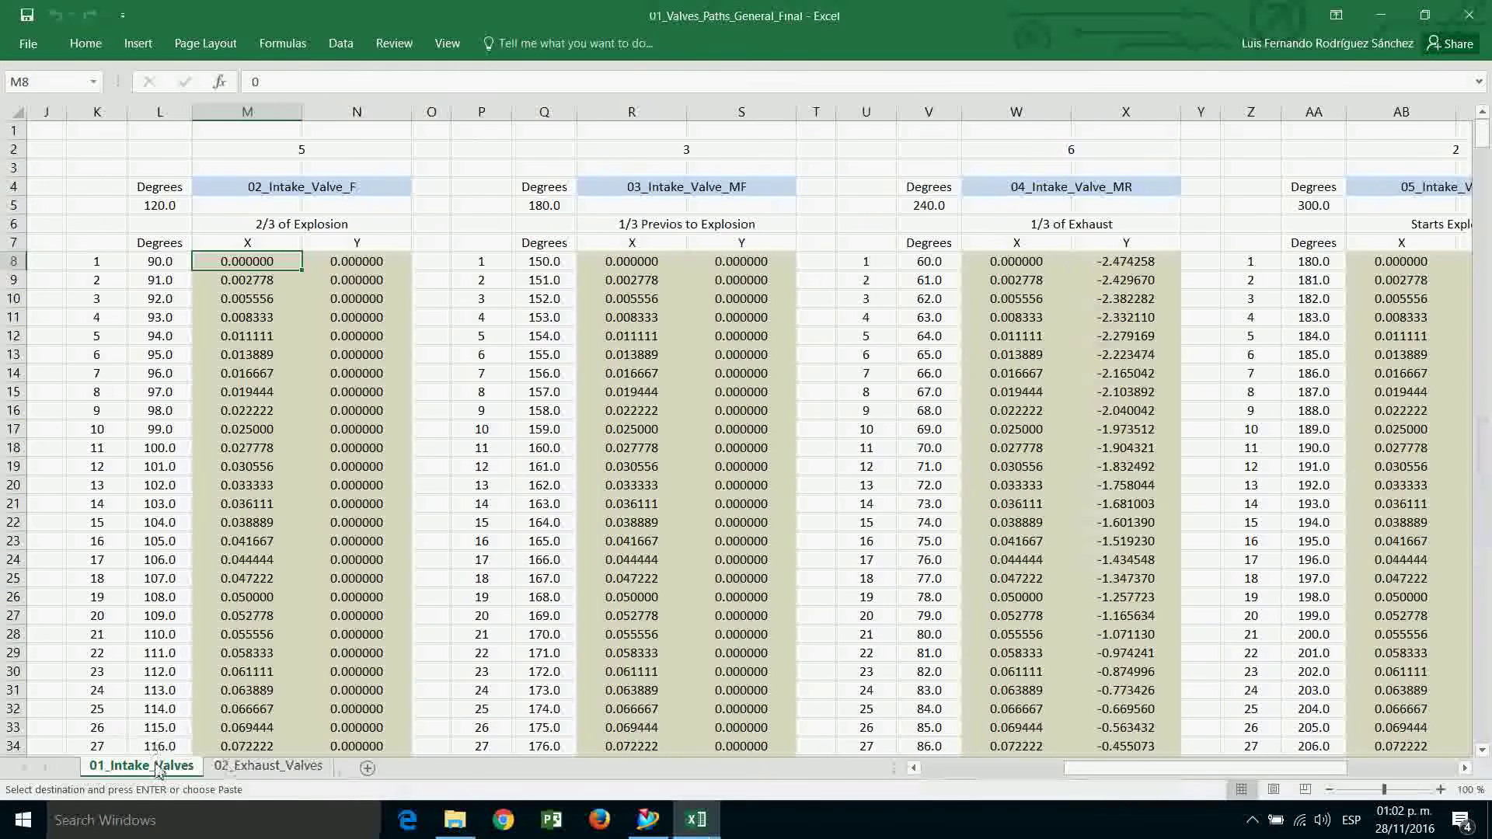
{"action": "mouse_move", "coordinate": [1131, 774]}
{"action": "left_mouse_down"}
{"action": "mouse_move", "coordinate": [1265, 775]}
{"action": "mouse_move", "coordinate": [975, 777]}
{"action": "mouse_move", "coordinate": [1295, 777]}
{"action": "mouse_move", "coordinate": [1134, 777]}
{"action": "left_mouse_up"}
{"action": "left_click", "coordinate": [307, 765]}
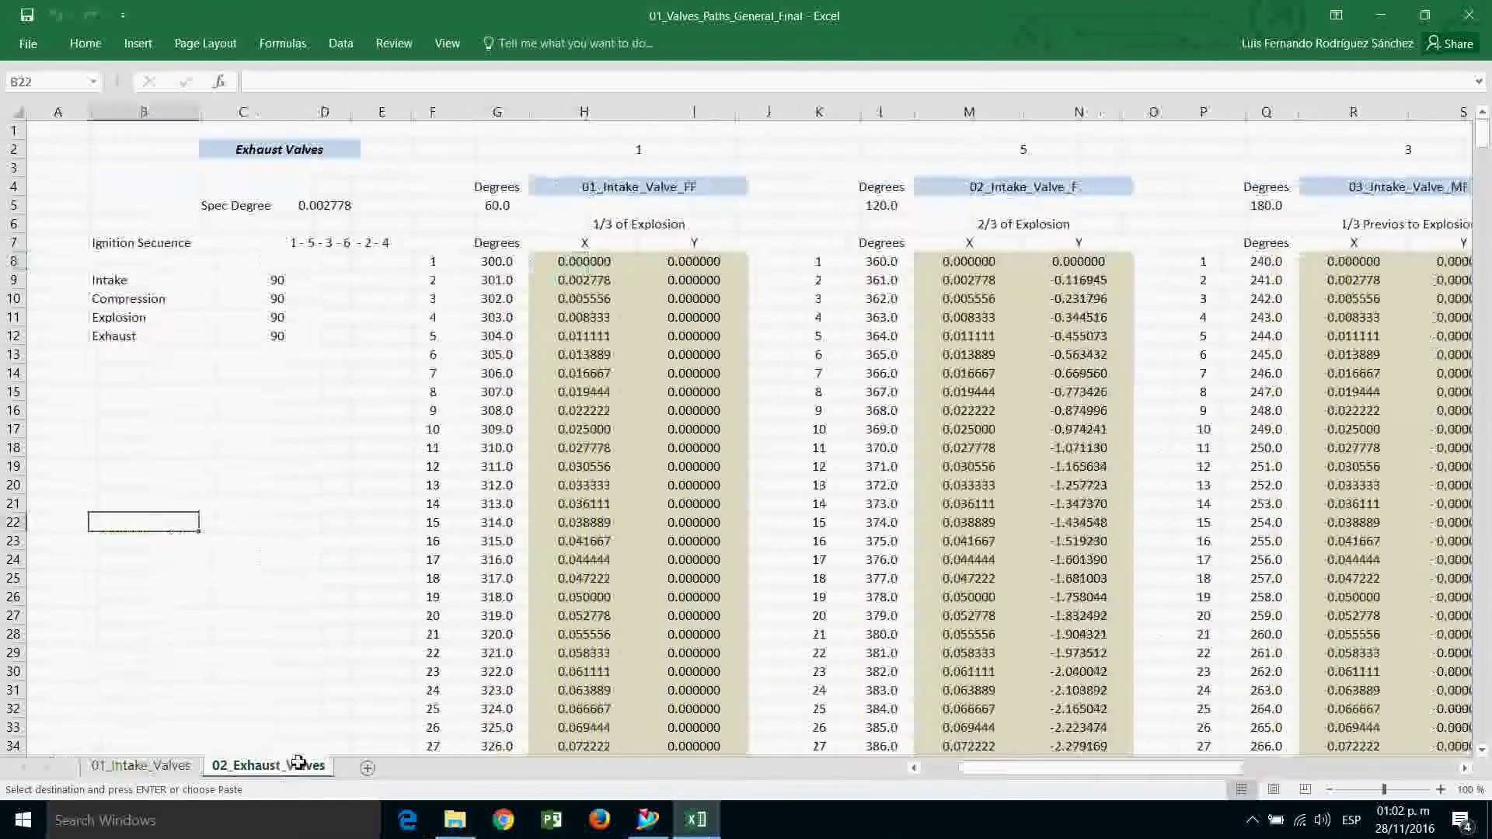
{"action": "key", "text": "alt+Tab"}
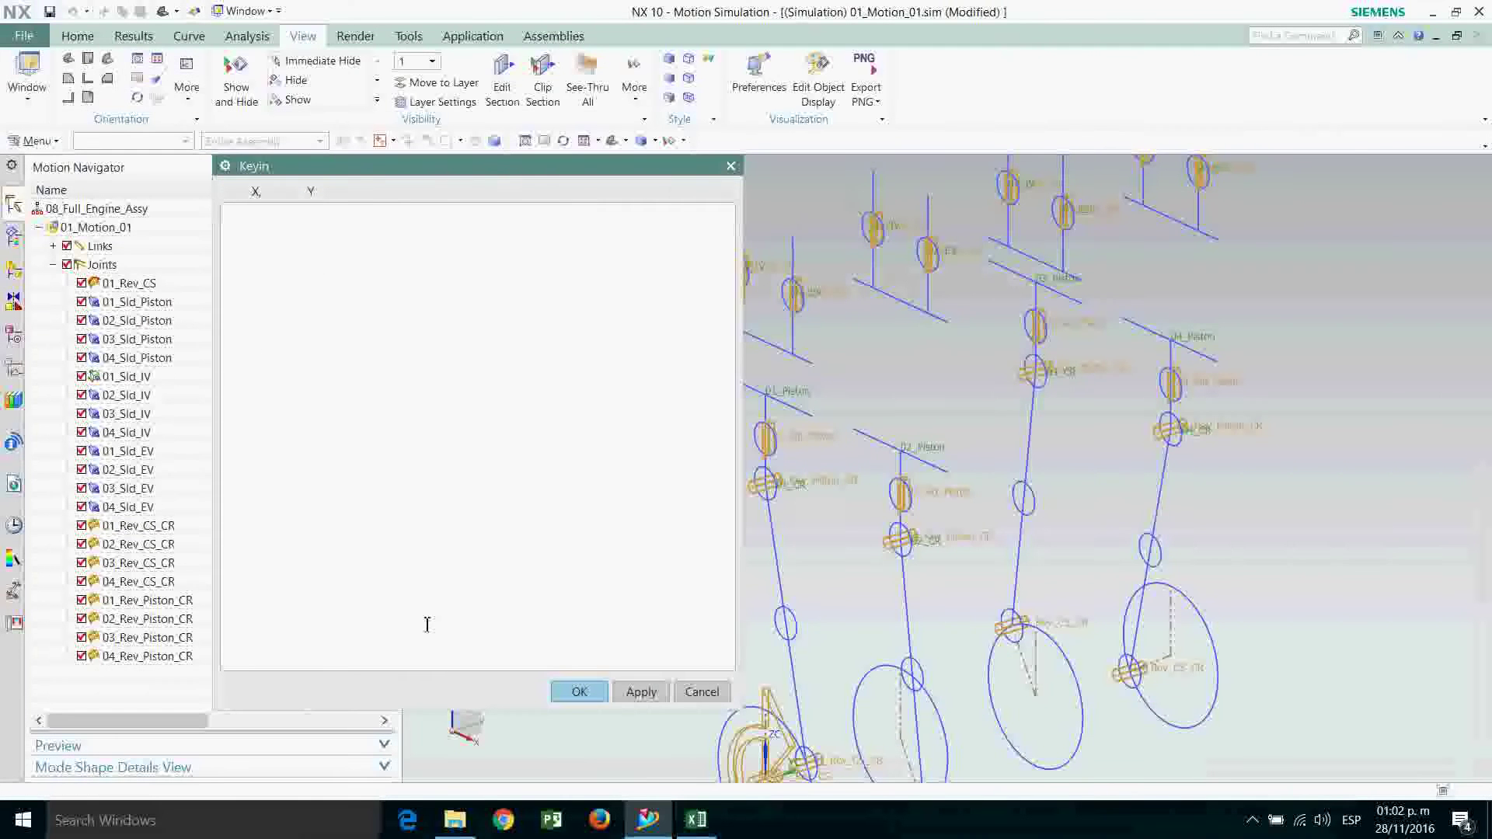
Try to open the 01_Valves_Paths_General_Final workbook from the 62_Video_Final > 01_Ignition_Secuences > 01_Excel folder in File Explorer.
{"action": "left_click", "coordinate": [455, 820]}
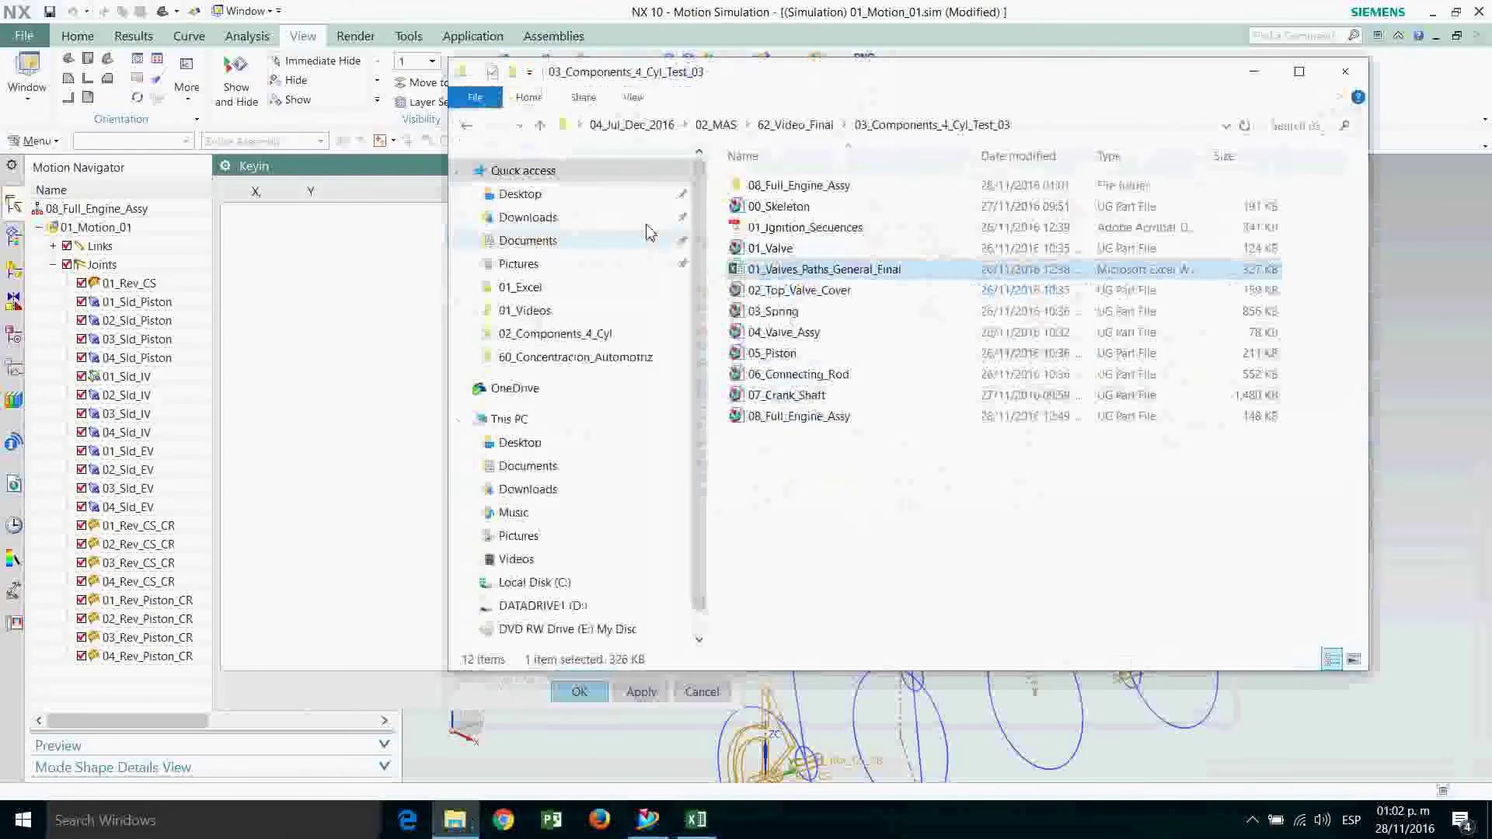
{"action": "left_click", "coordinate": [468, 127]}
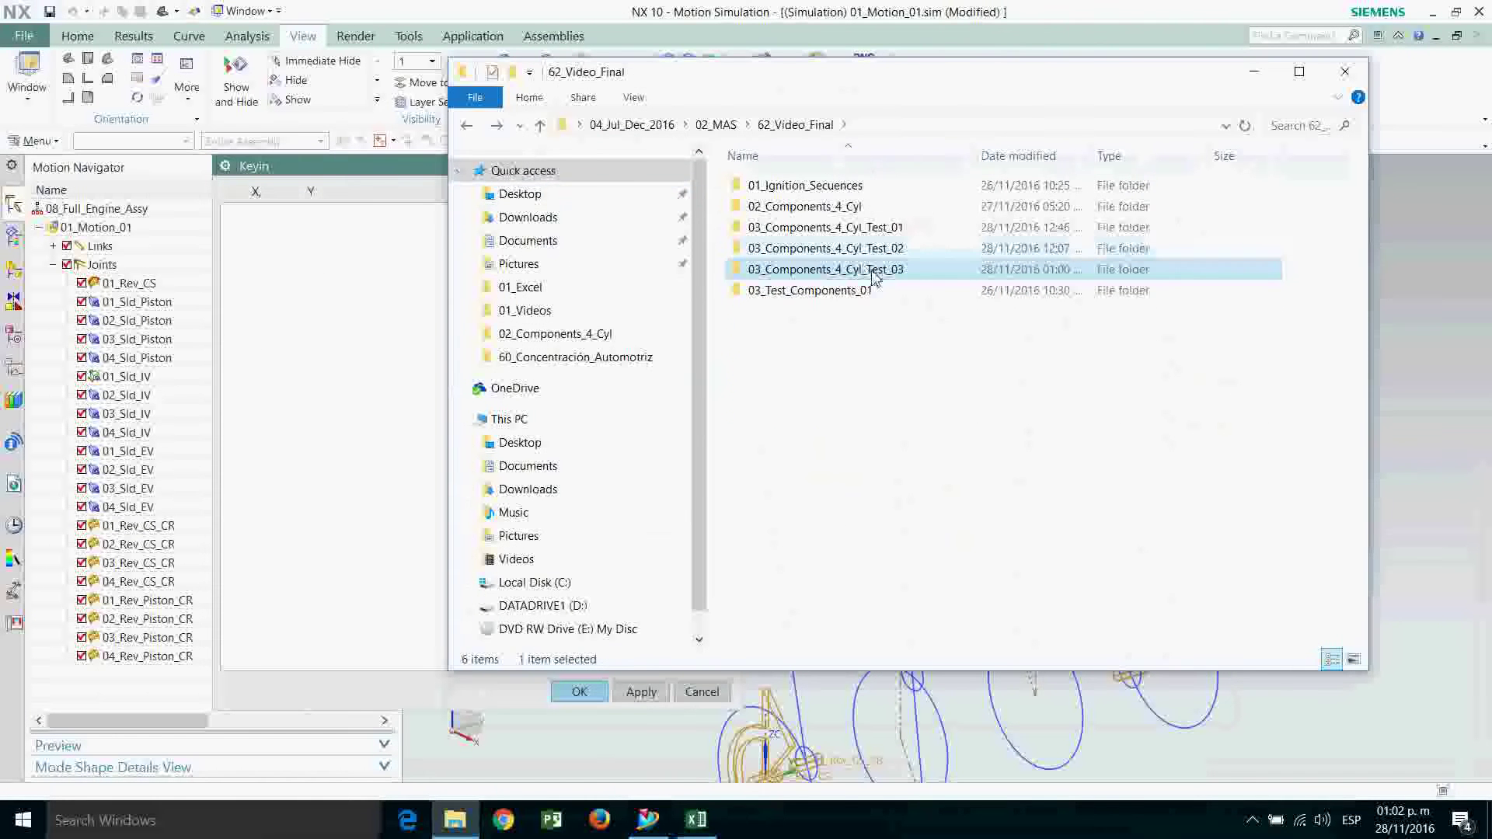
{"action": "double_click", "coordinate": [843, 189]}
{"action": "left_click", "coordinate": [791, 191]}
{"action": "double_click", "coordinate": [791, 190]}
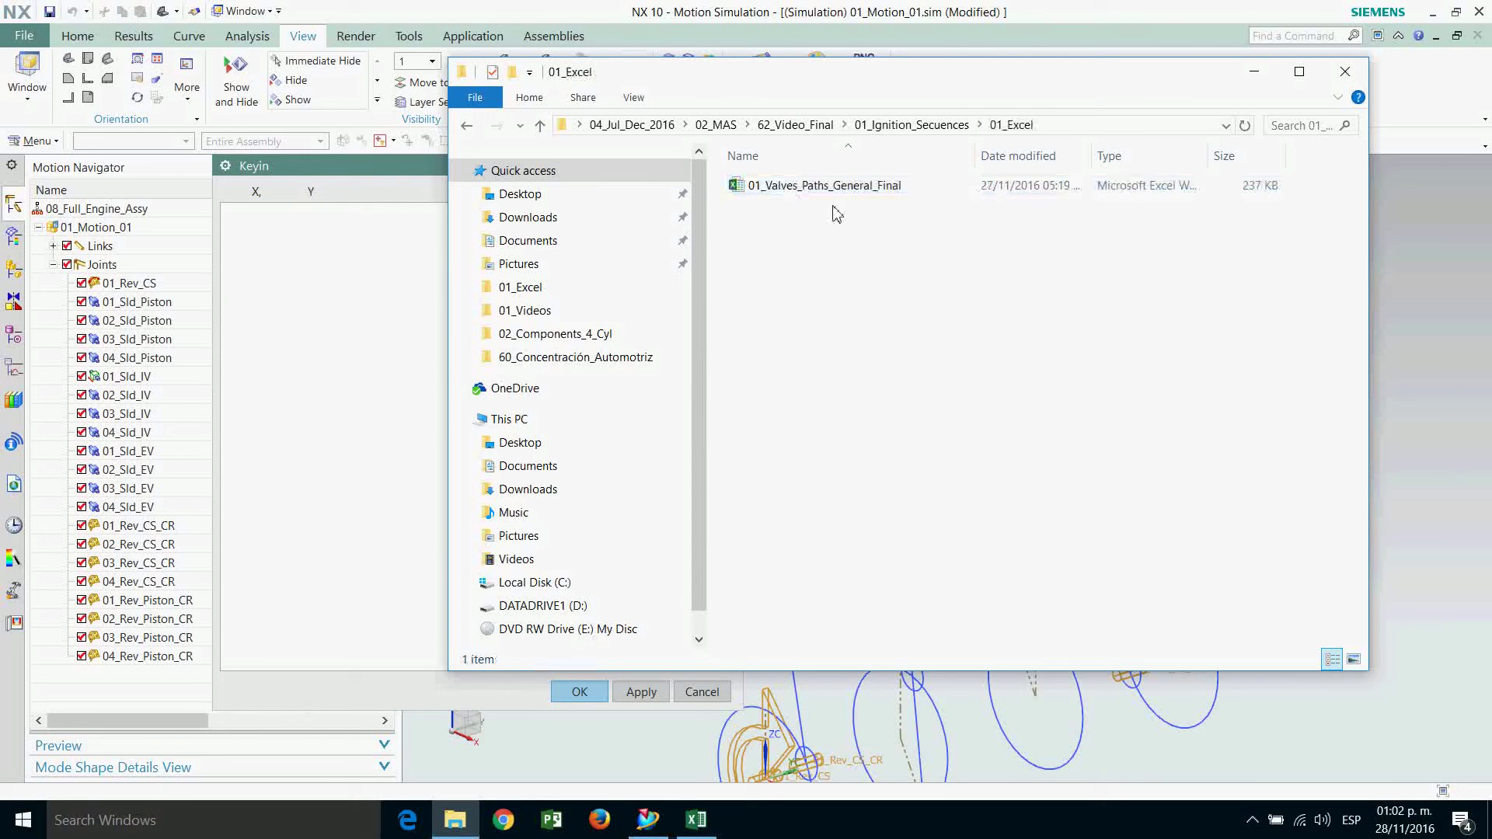
{"action": "double_click", "coordinate": [834, 192]}
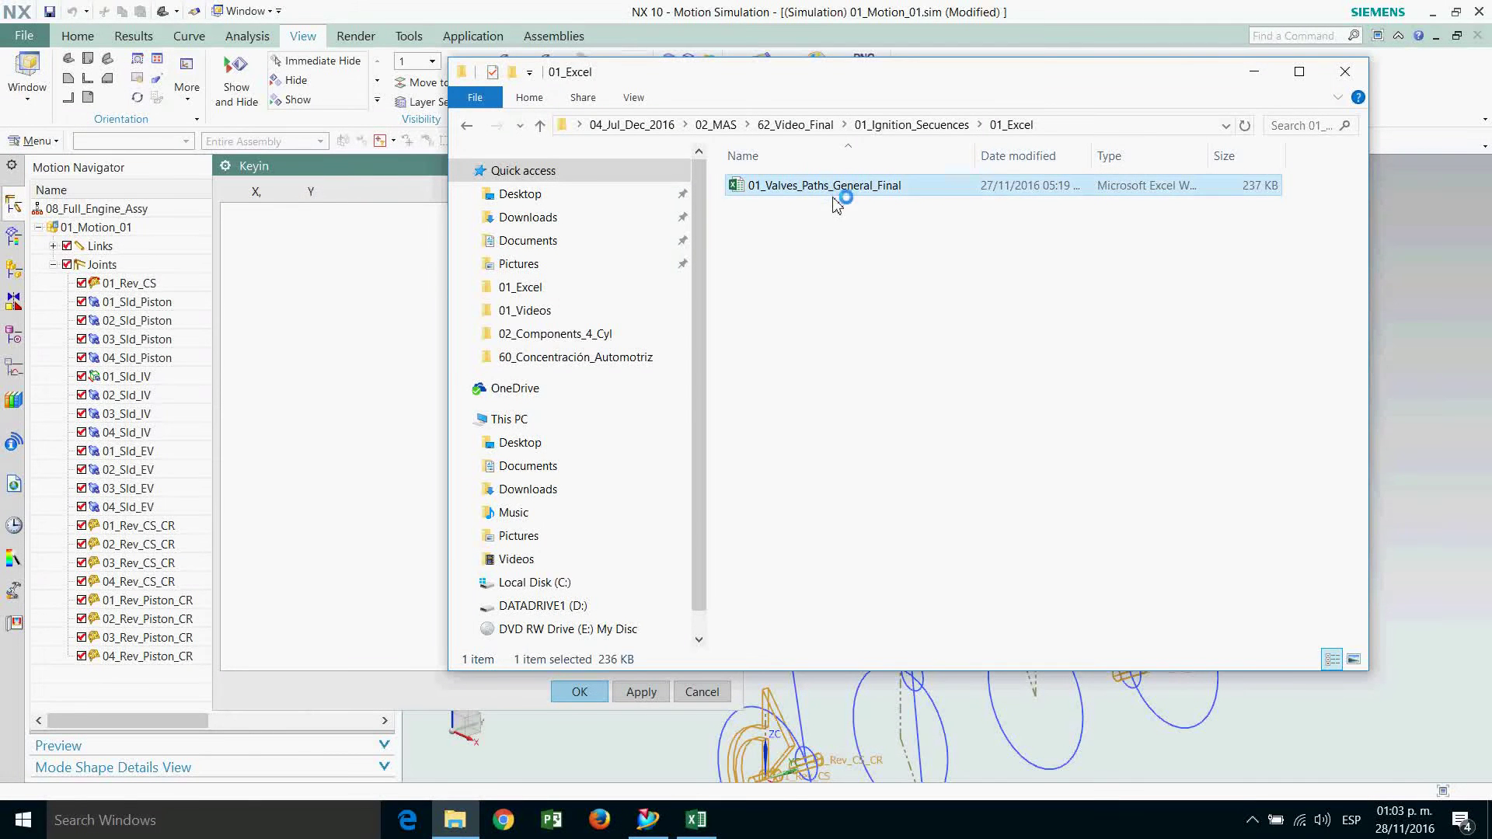
{"action": "left_click", "coordinate": [886, 407]}
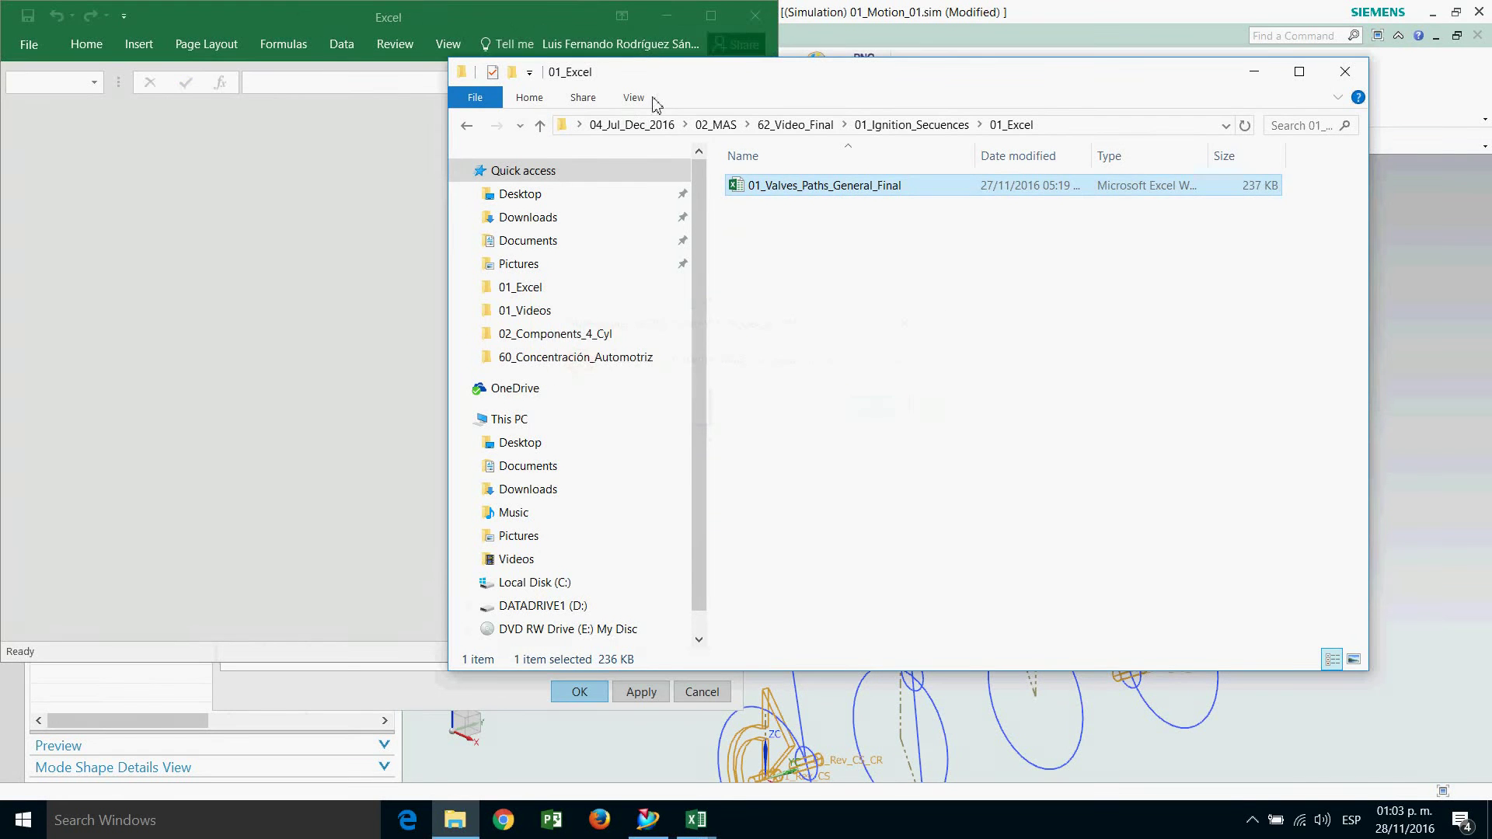
Open the second recent 01_Valves_Paths workbook of today in the empty Excel window and maximize it.
{"action": "left_click", "coordinate": [364, 37]}
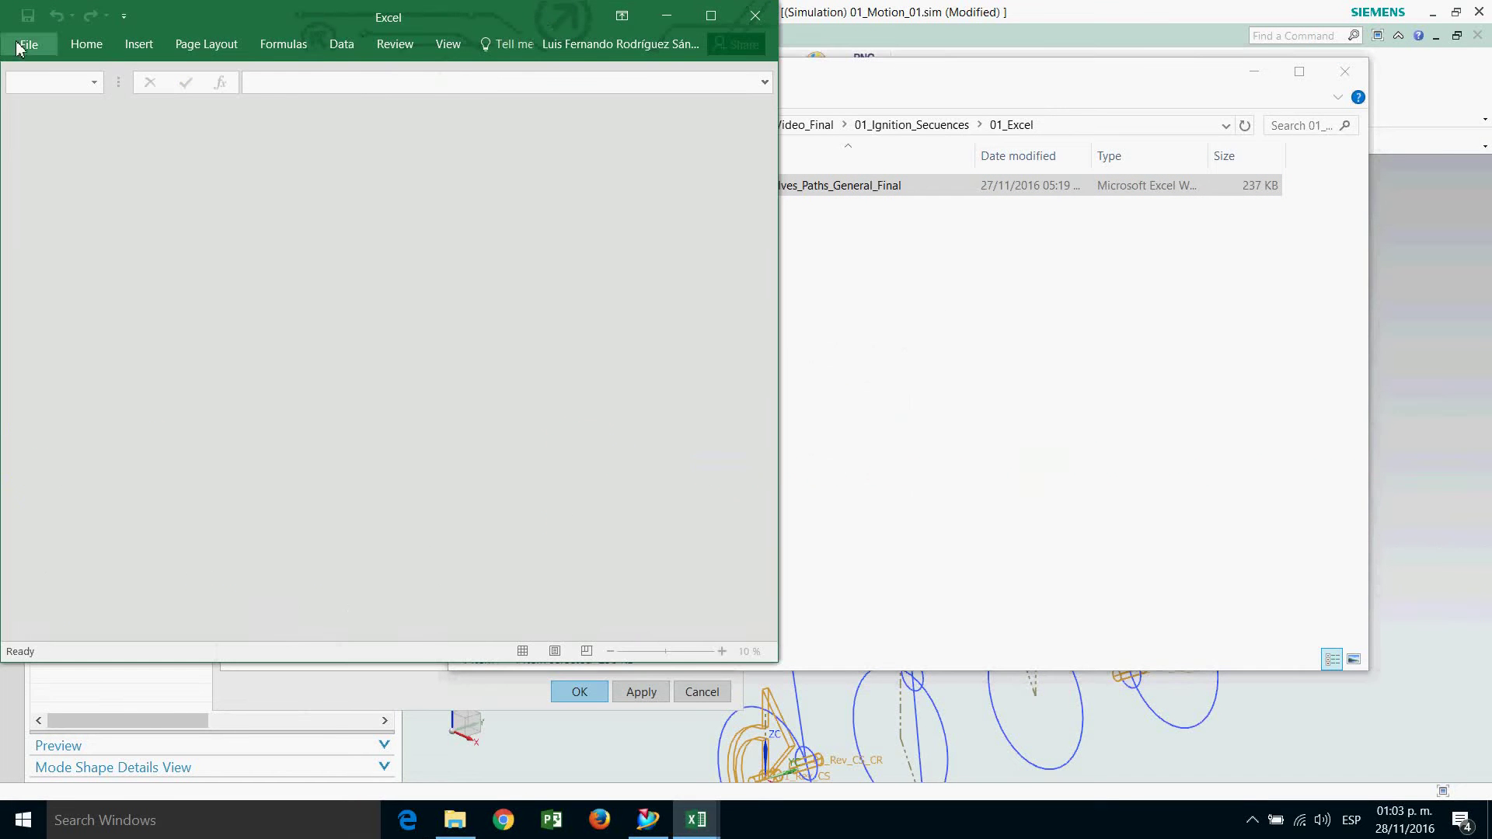
{"action": "left_click", "coordinate": [29, 44]}
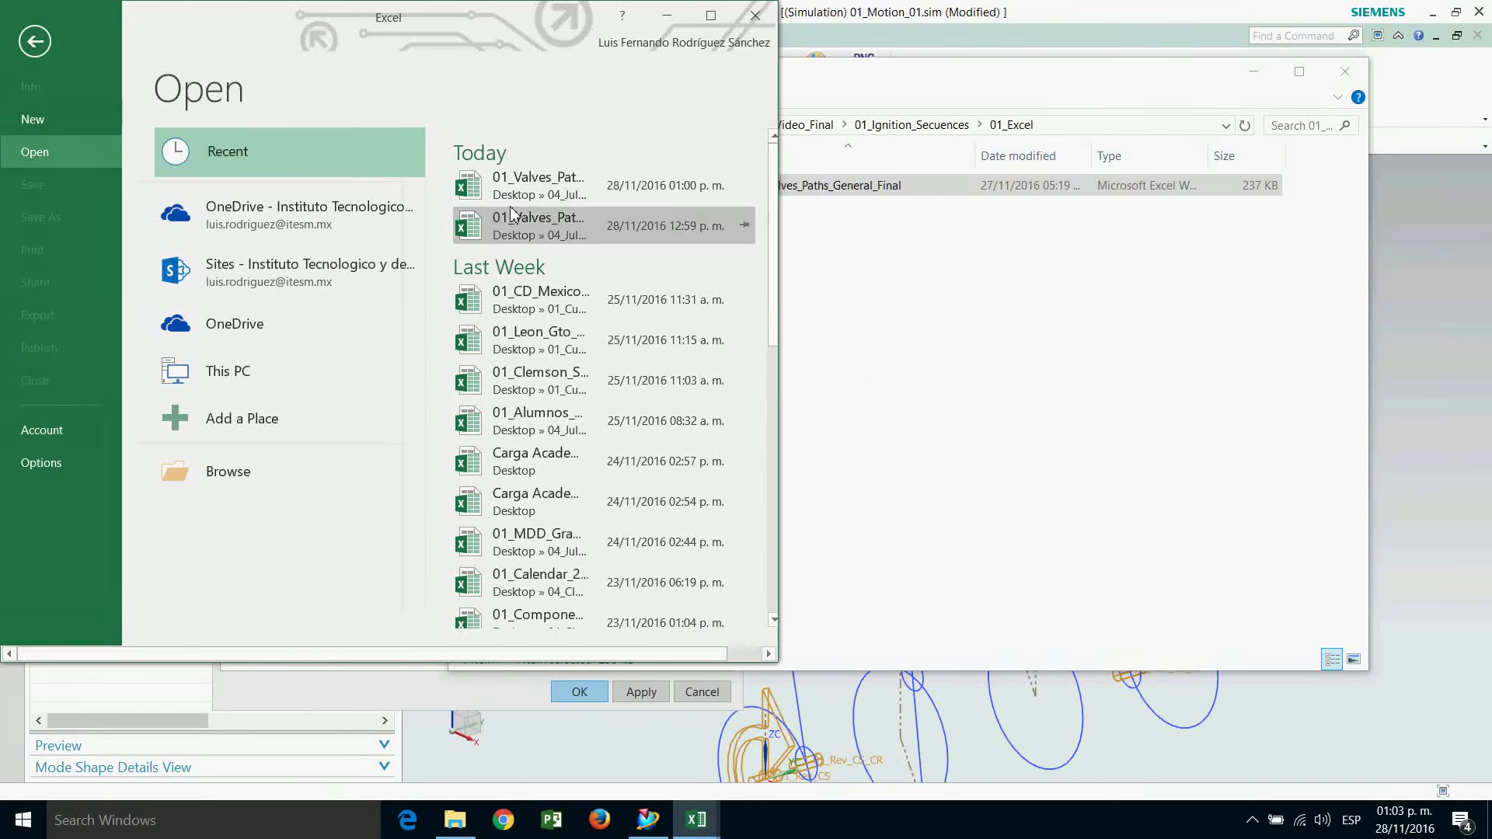
{"action": "left_click", "coordinate": [529, 225]}
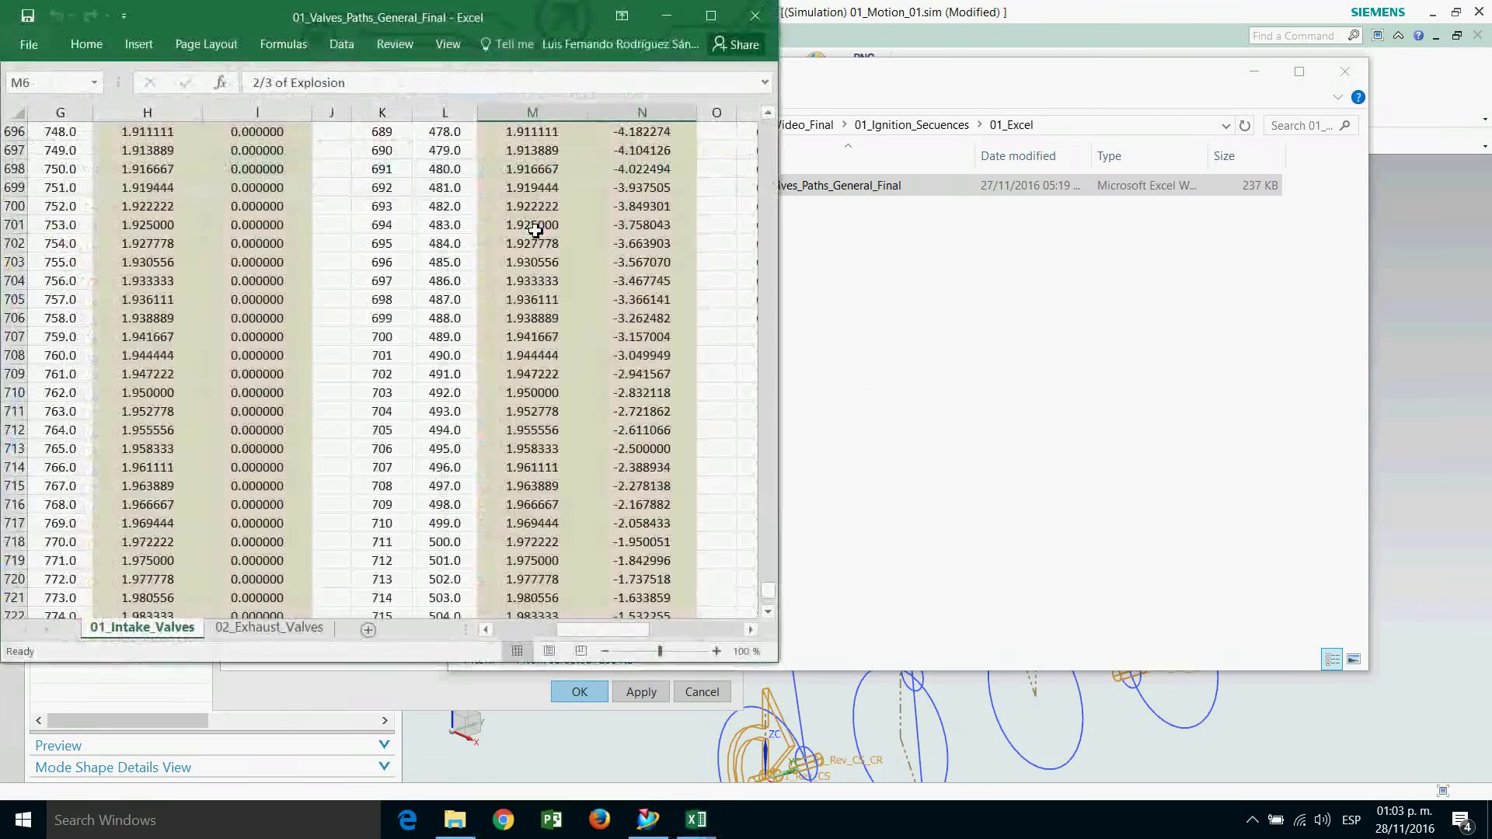
{"action": "left_click", "coordinate": [711, 15]}
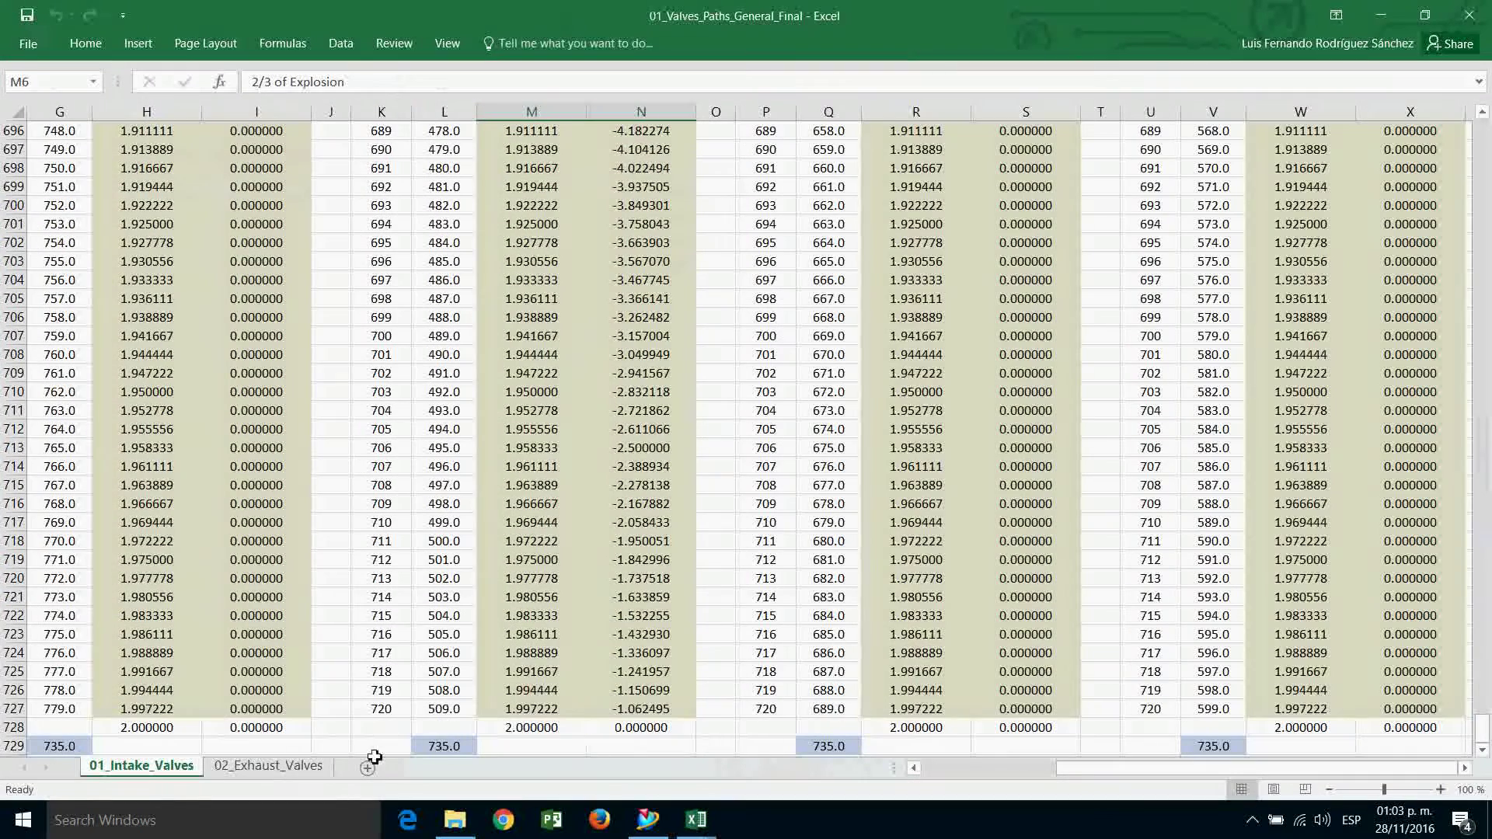
Examine the numbered intake valve columns and the ignition sequence on the 01_Intake_Valves sheet of the newly opened workbook.
{"action": "left_click_drag", "start_coordinate": [1082, 769], "coordinate": [948, 770]}
{"action": "scroll", "coordinate": [1215, 536], "scroll_direction": "up", "scroll_amount": 10}
{"action": "scroll", "coordinate": [1227, 550], "scroll_direction": "up", "scroll_amount": 8}
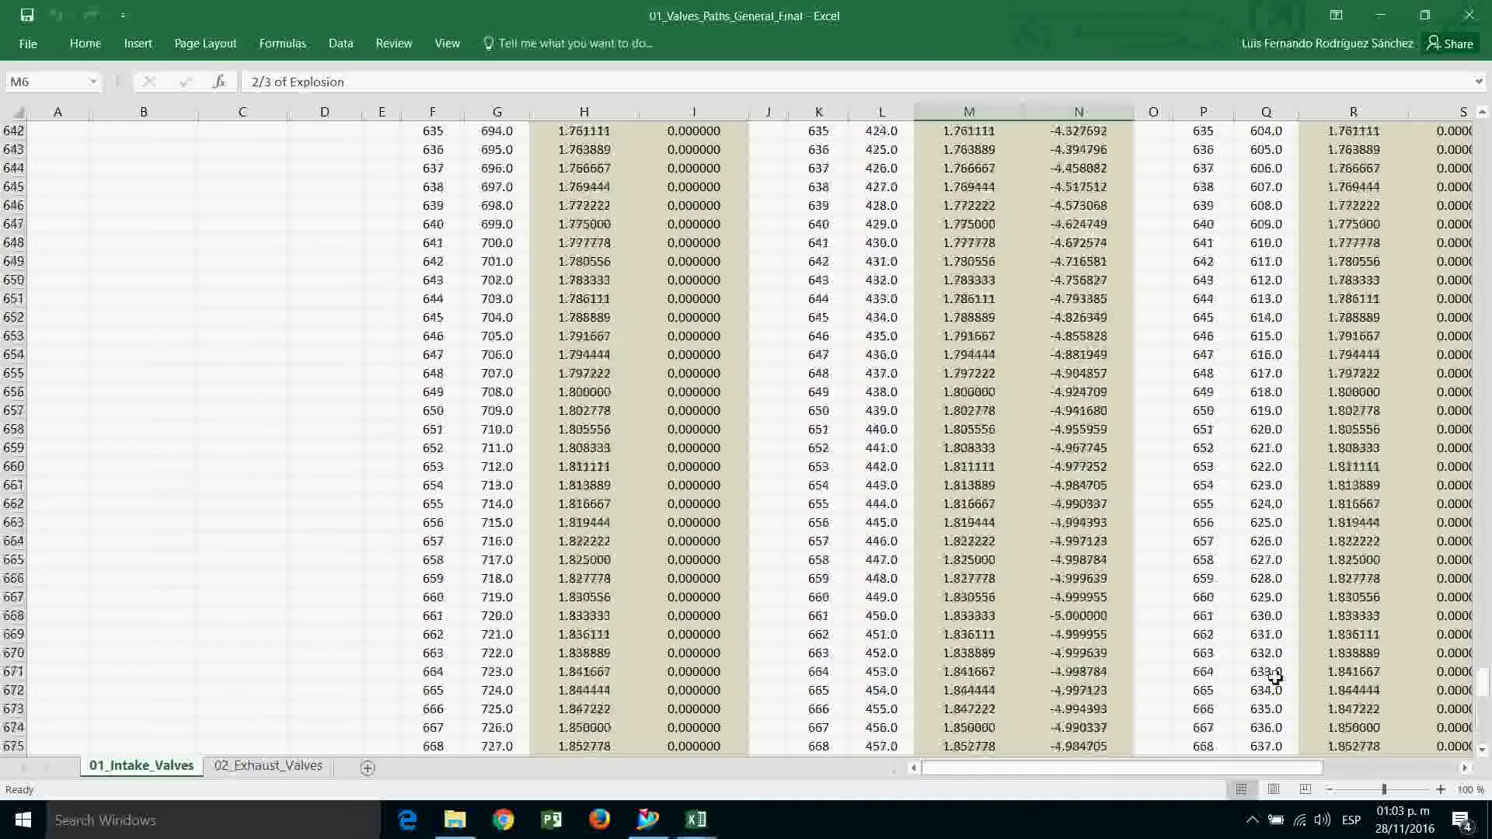
{"action": "left_click_drag", "start_coordinate": [1483, 704], "coordinate": [1451, 101]}
{"action": "left_click_drag", "start_coordinate": [1119, 776], "coordinate": [1253, 775]}
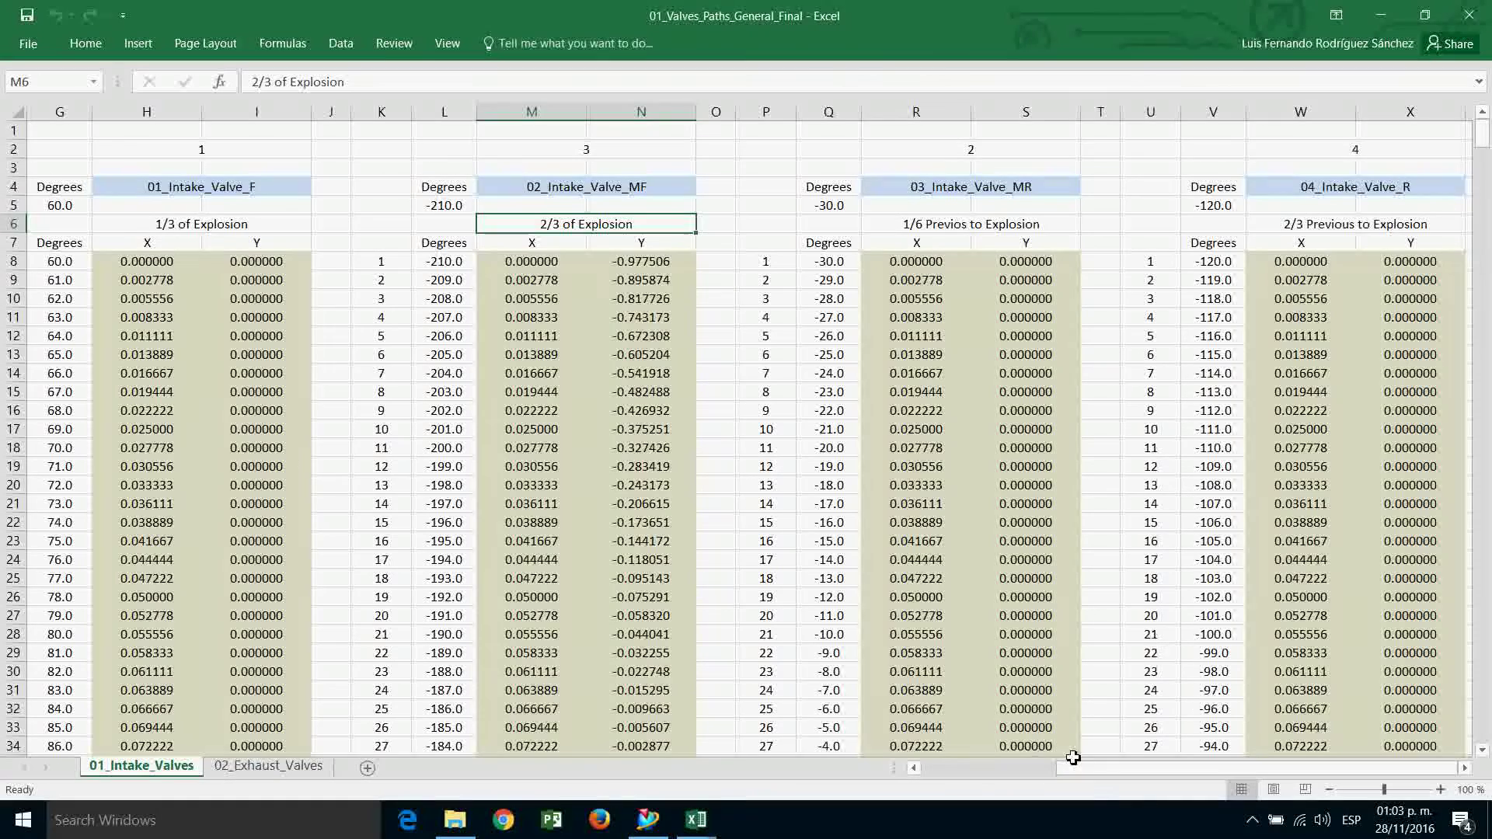
{"action": "mouse_move", "coordinate": [697, 819]}
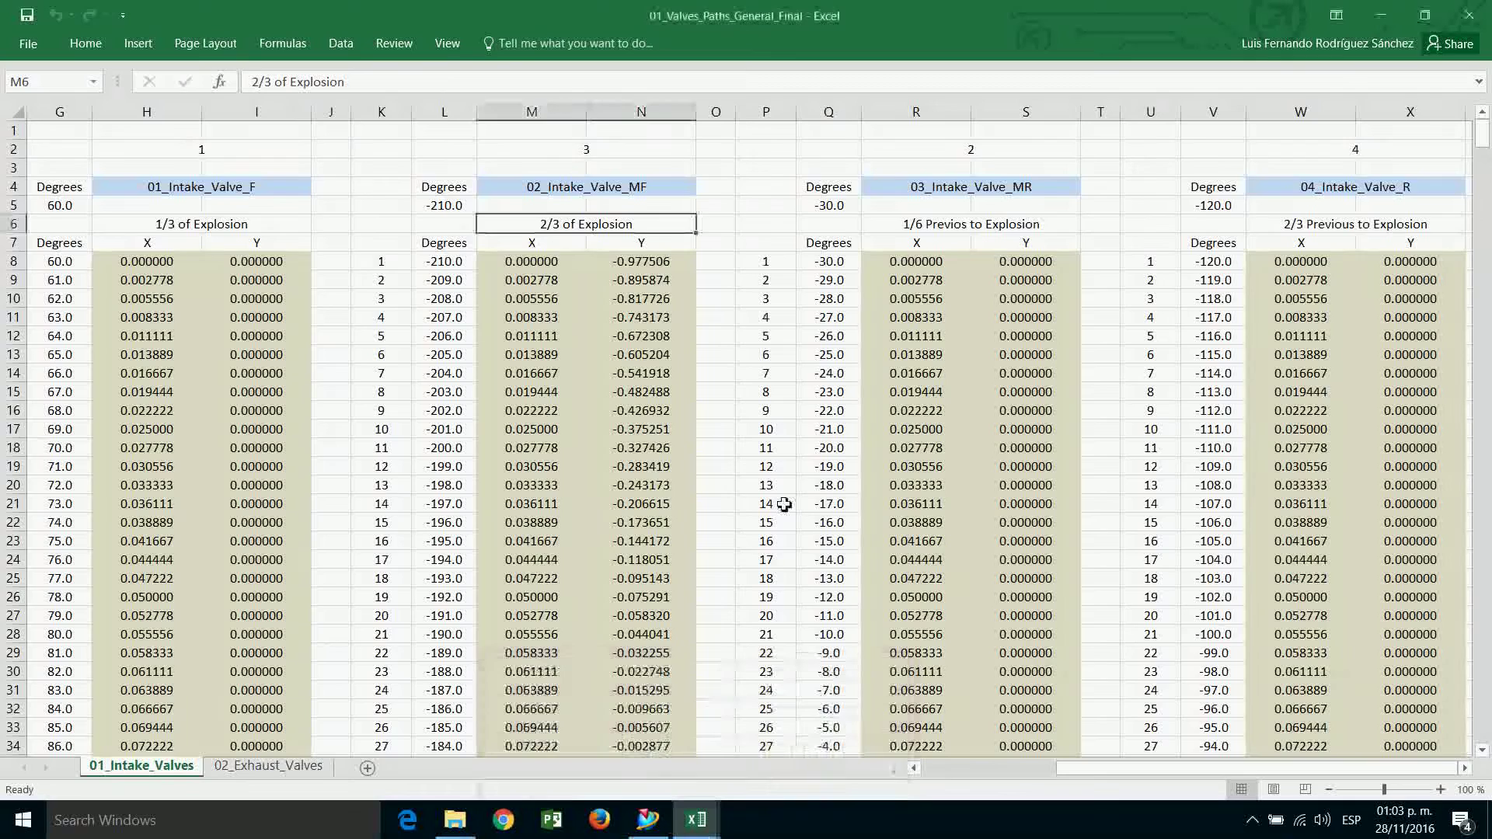
{"action": "scroll", "coordinate": [734, 583], "scroll_direction": "down", "scroll_amount": 9}
{"action": "scroll", "coordinate": [417, 640], "scroll_direction": "up", "scroll_amount": 9}
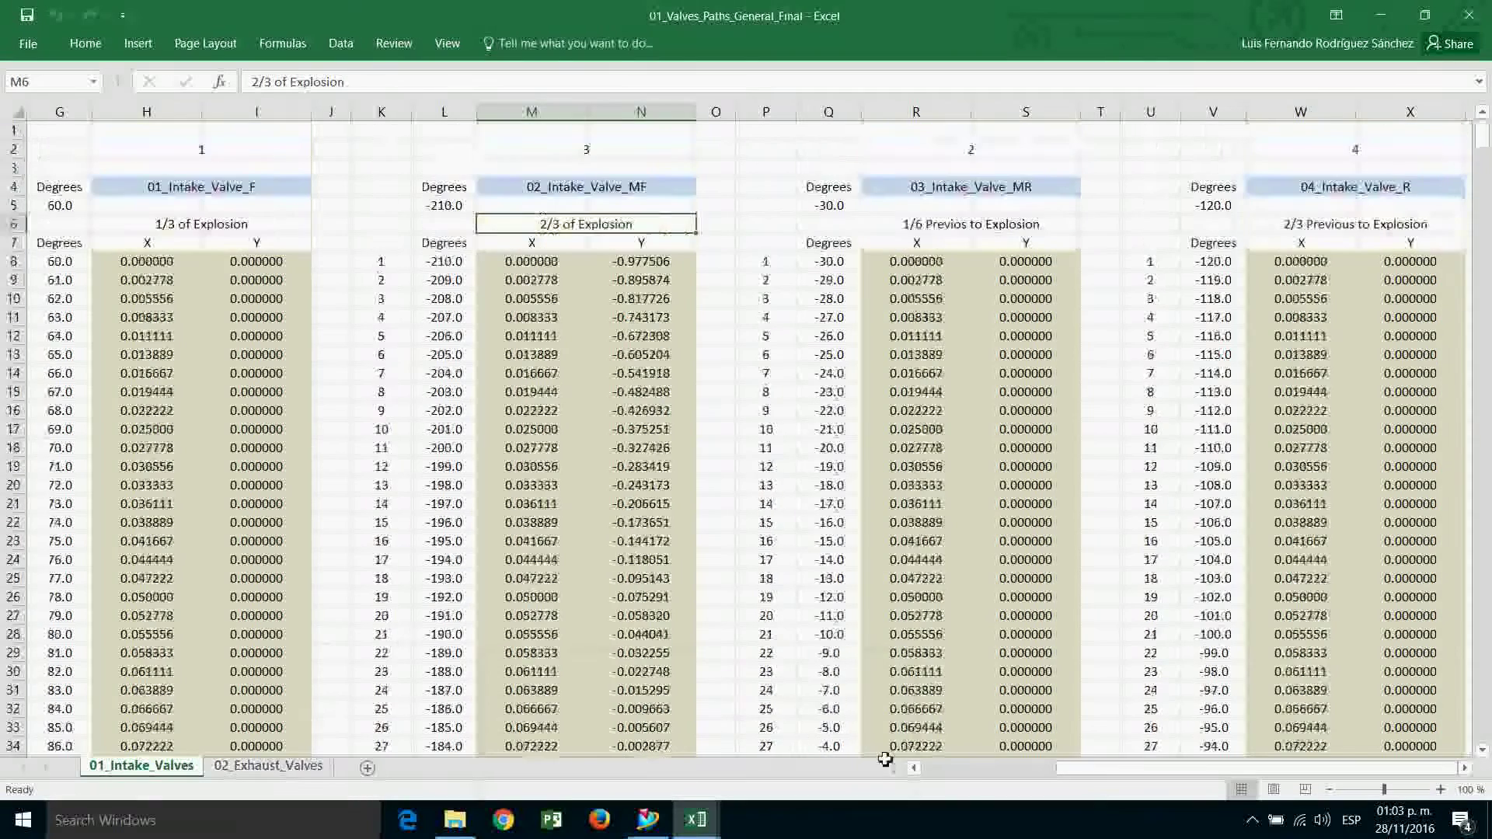
{"action": "left_click", "coordinate": [939, 773]}
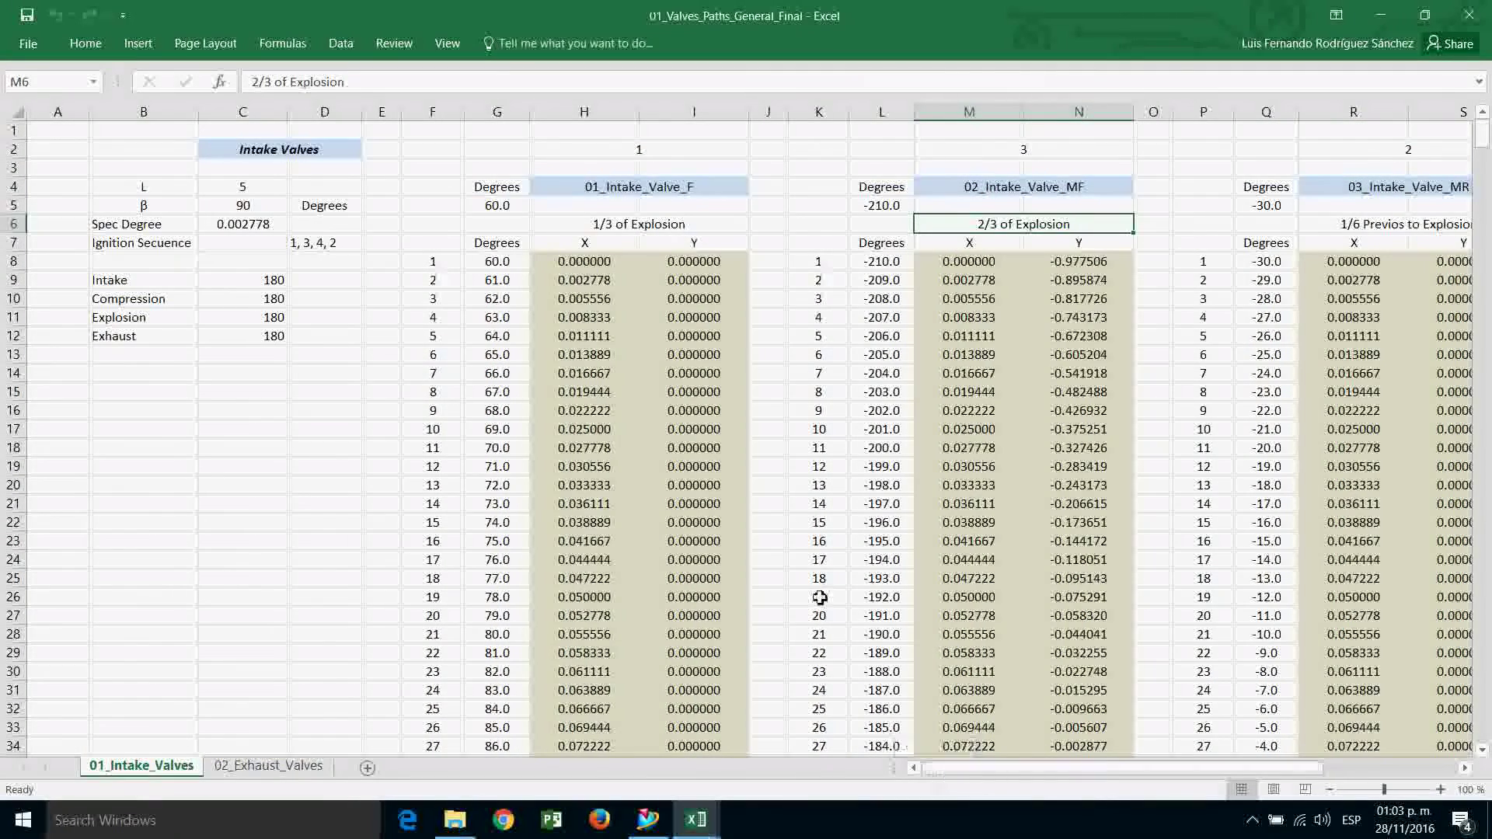
{"action": "left_click", "coordinate": [711, 822]}
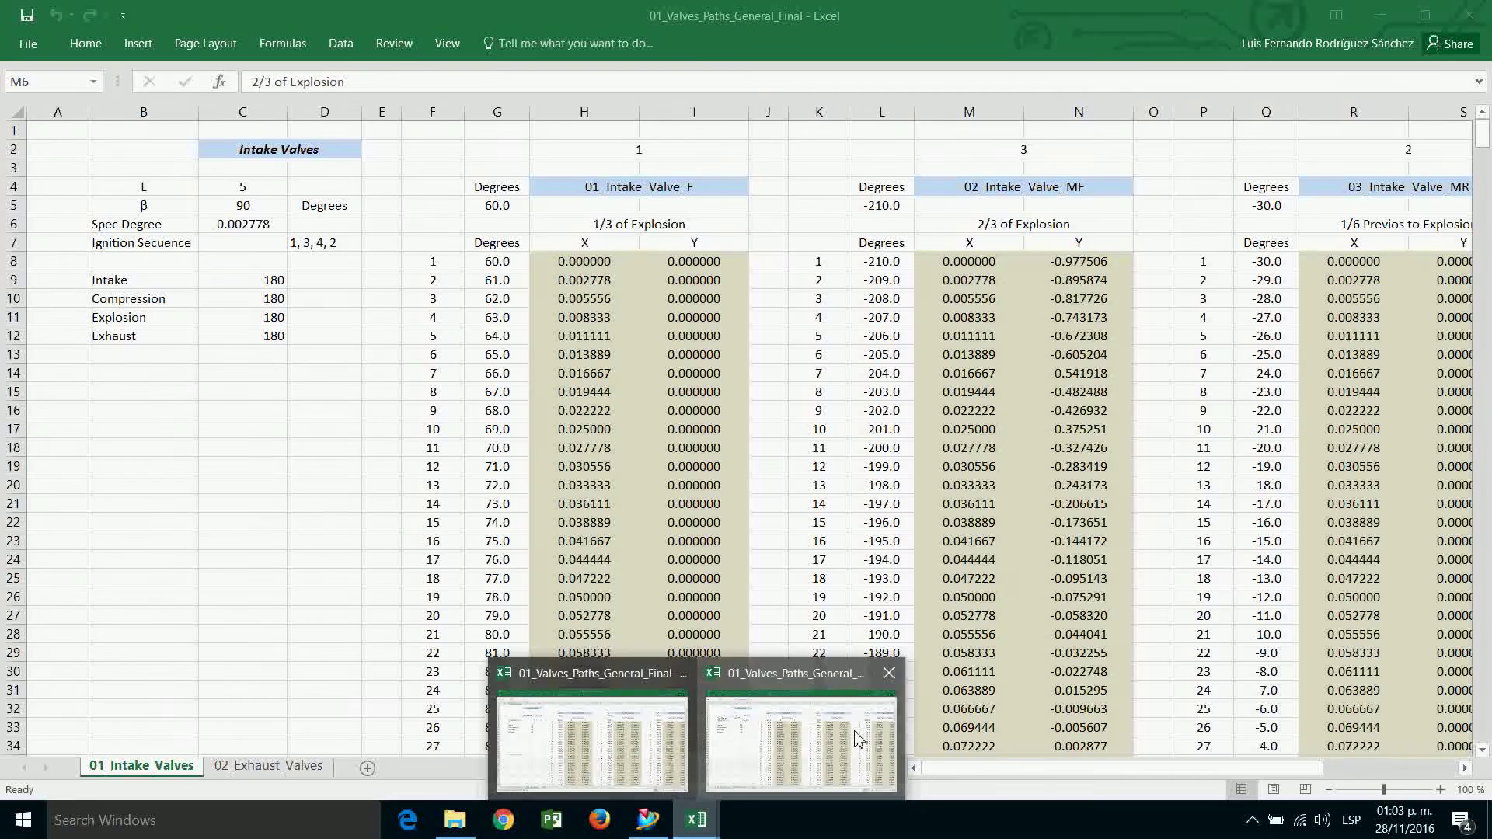
{"action": "left_click", "coordinate": [855, 739]}
{"action": "left_click_drag", "start_coordinate": [972, 769], "coordinate": [1325, 766]}
{"action": "left_click_drag", "start_coordinate": [1112, 776], "coordinate": [980, 773]}
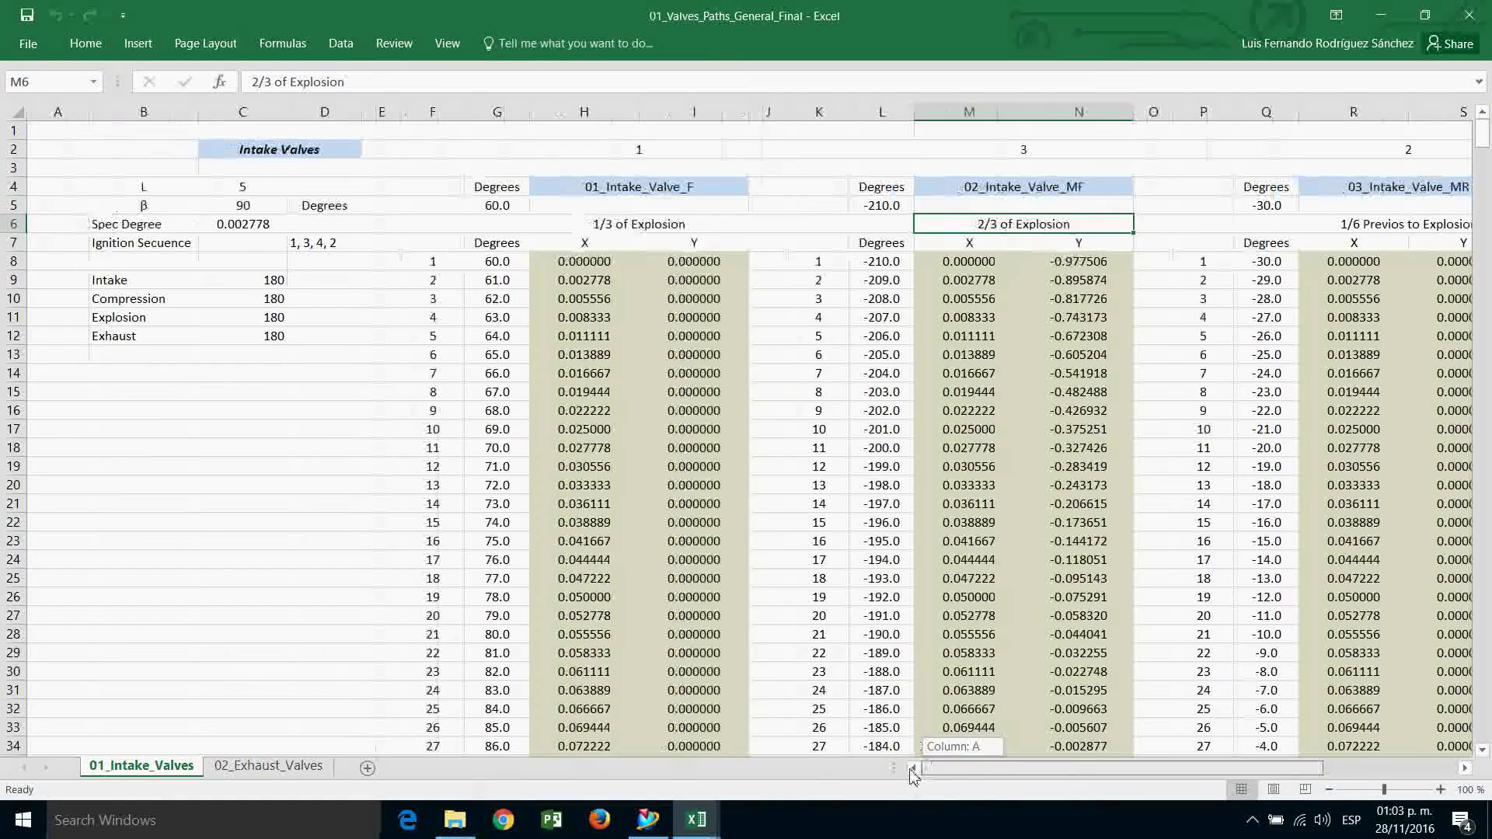
Switch to the other valve path workbook with six intake valves, look through its columns, and close it without saving.
{"action": "left_click", "coordinate": [696, 820]}
{"action": "left_click", "coordinate": [595, 758]}
{"action": "left_click_drag", "start_coordinate": [979, 769], "coordinate": [1306, 769]}
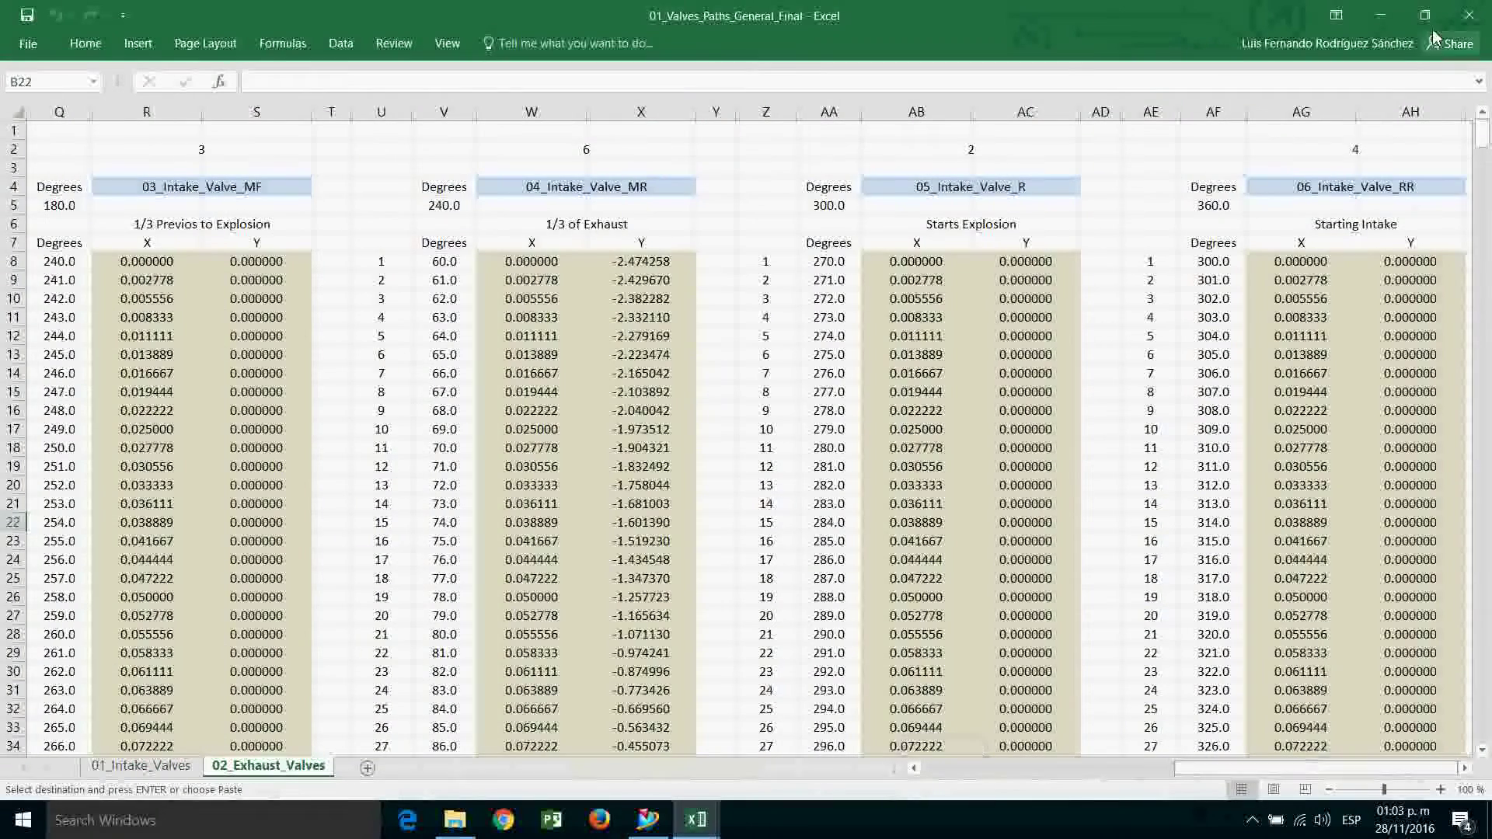
{"action": "left_click", "coordinate": [1469, 15]}
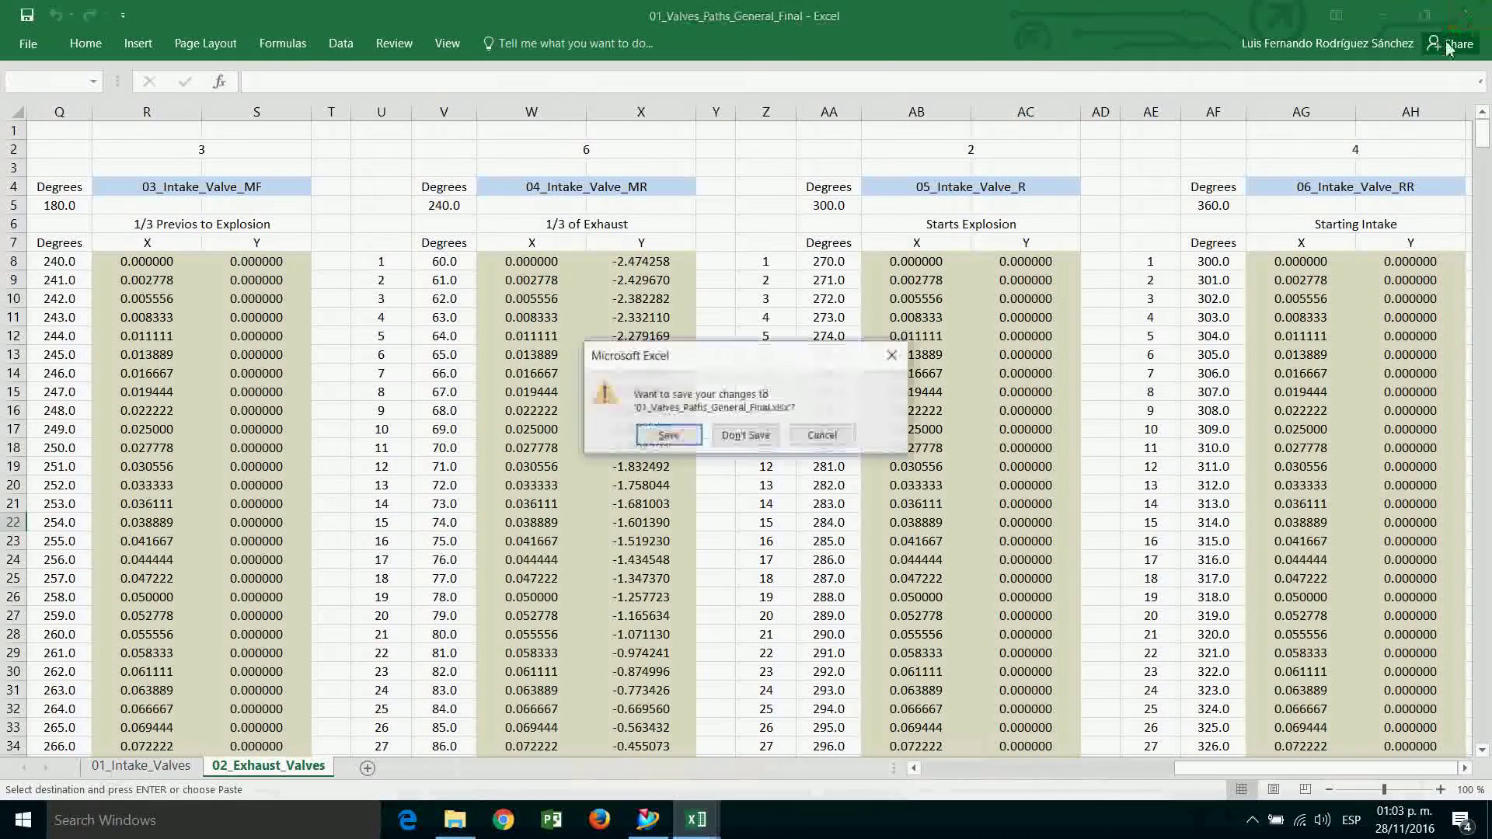
{"action": "left_click", "coordinate": [758, 437]}
{"action": "left_click", "coordinate": [750, 475]}
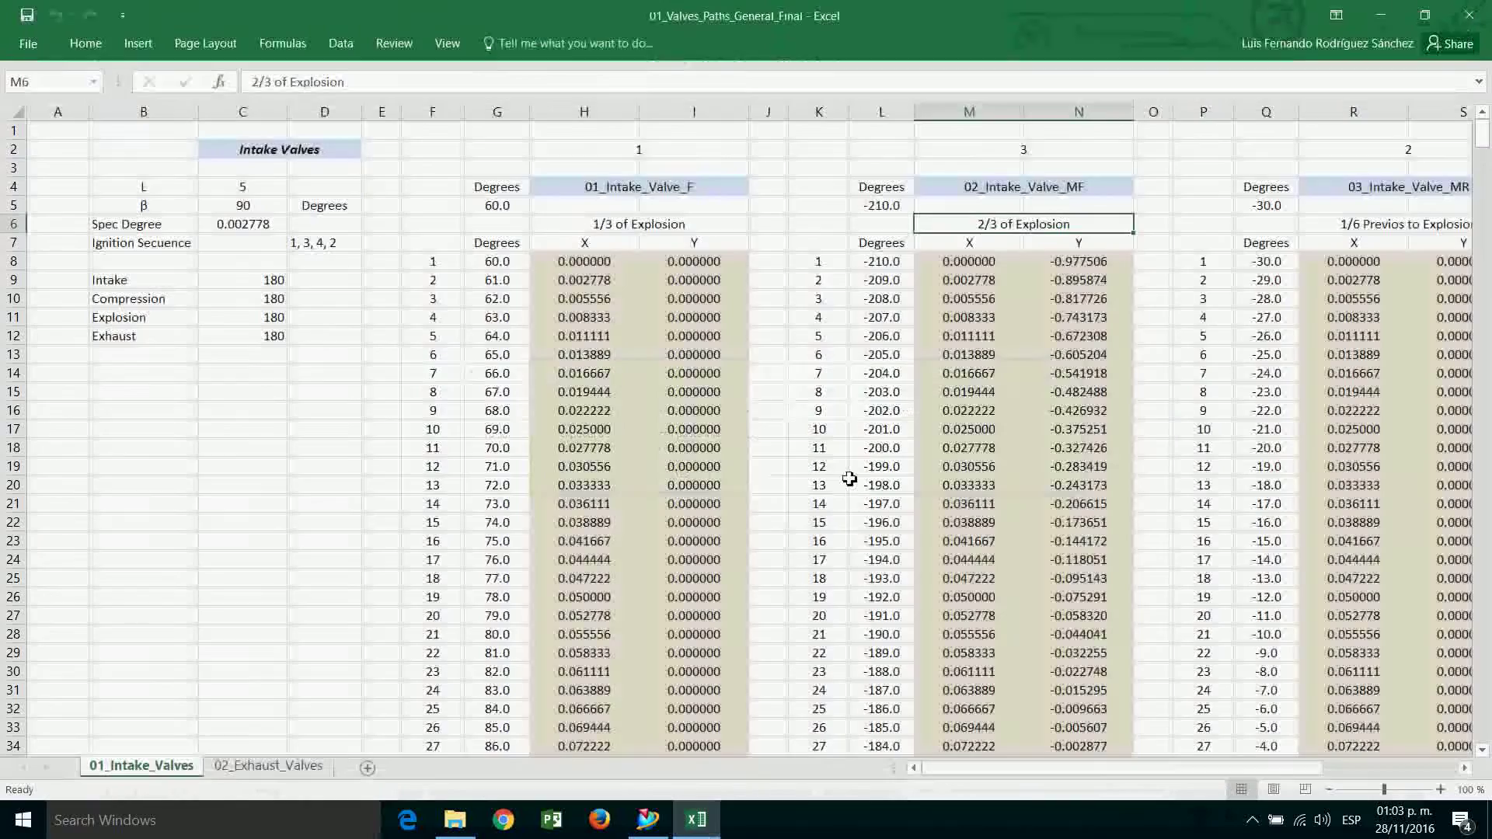
Copy the 01_Intake_Valve_F X and Y values in H8:I727 of the 01_Intake_Valves sheet.
{"action": "left_click_drag", "start_coordinate": [1484, 150], "coordinate": [1477, 727]}
{"action": "left_click", "coordinate": [585, 261]}
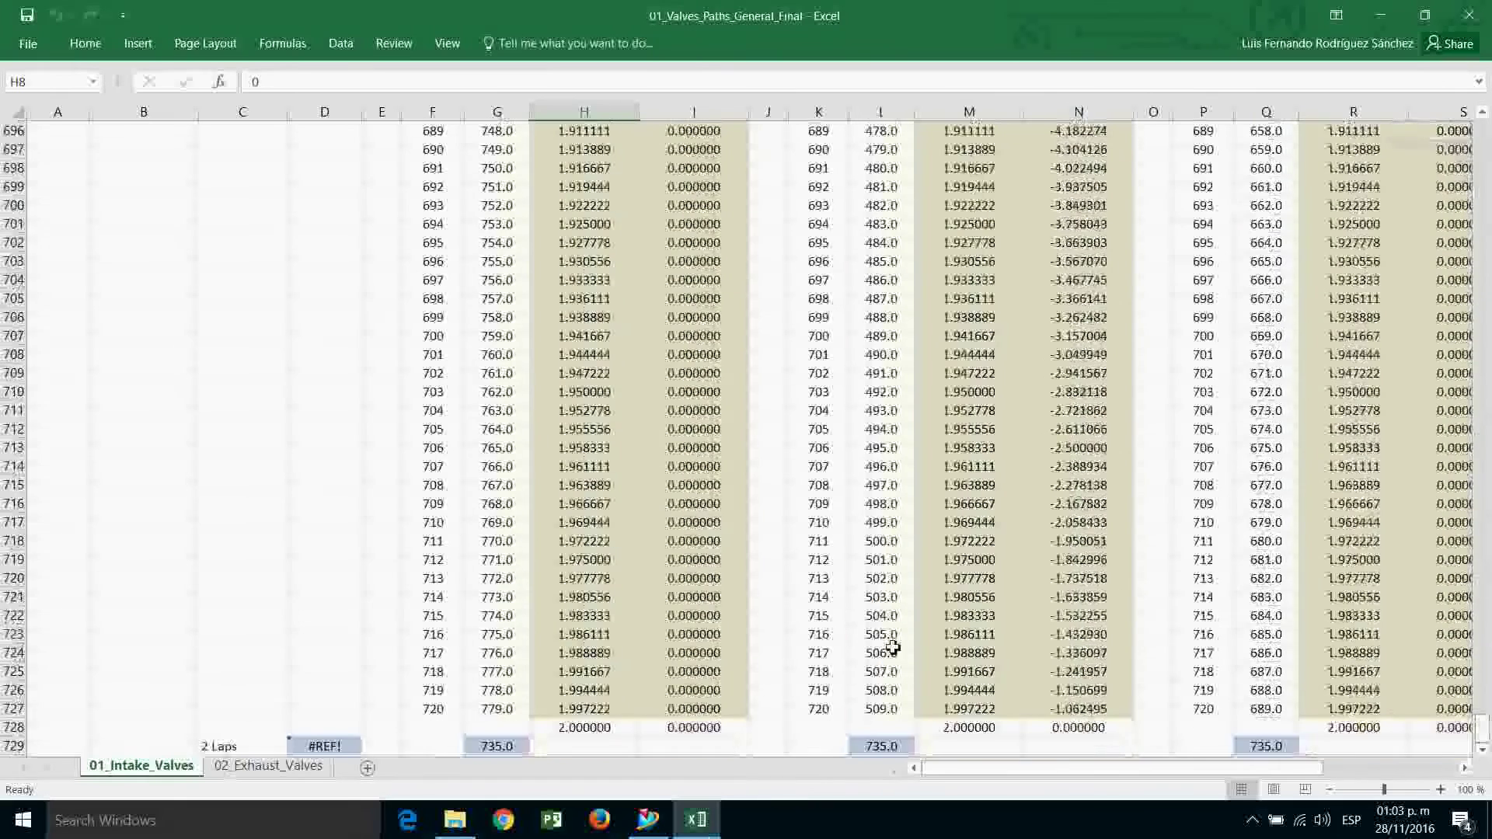
{"action": "left_click", "coordinate": [699, 709], "text": "shift"}
{"action": "right_click", "coordinate": [699, 709]}
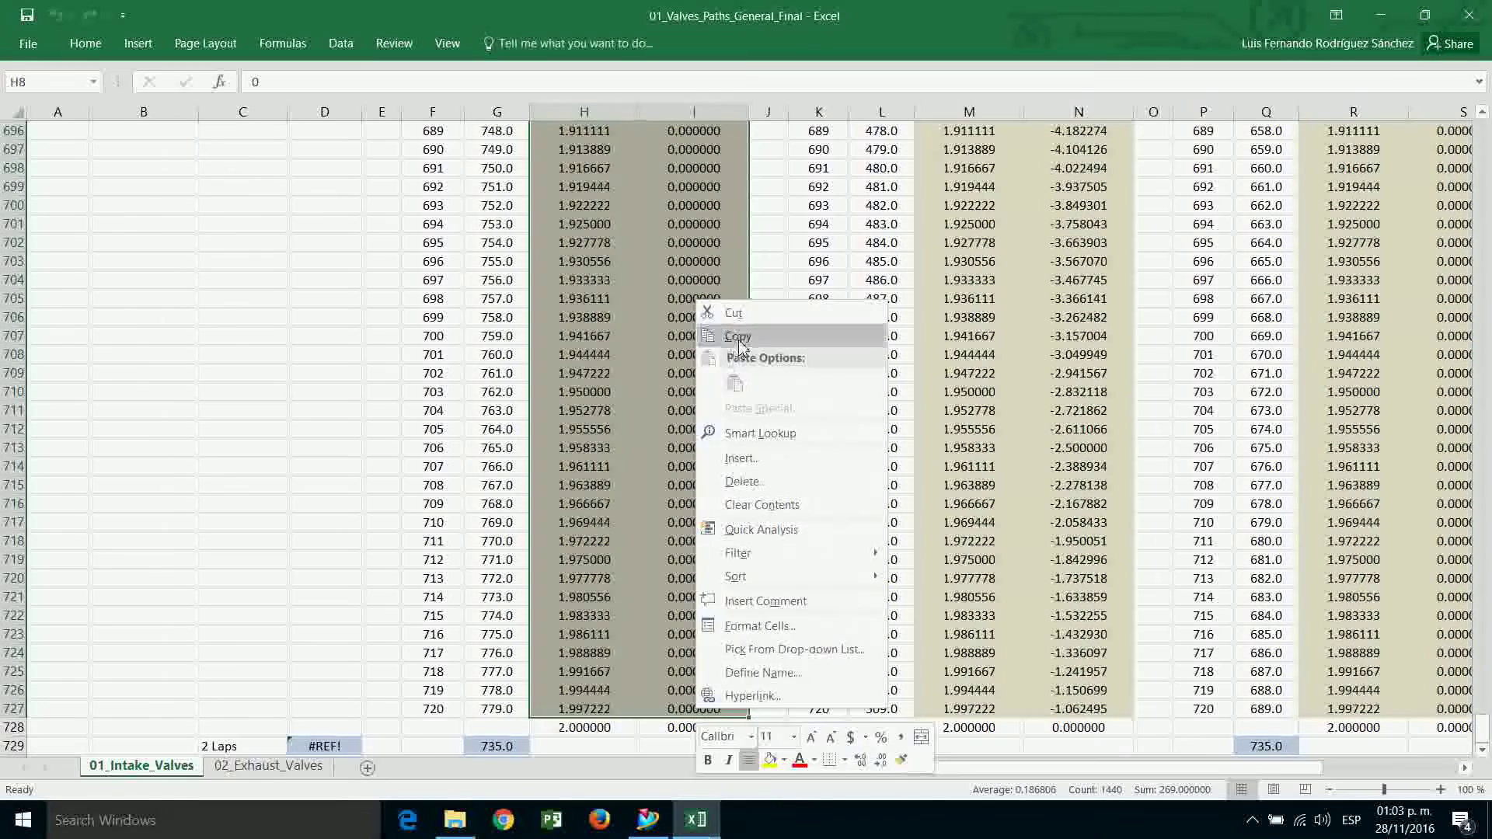
{"action": "left_click", "coordinate": [738, 336]}
Switch back to NX, apply the empty key-in data, reopen the key-in entry, and clear its generated X values.
{"action": "key", "text": "alt+Tab"}
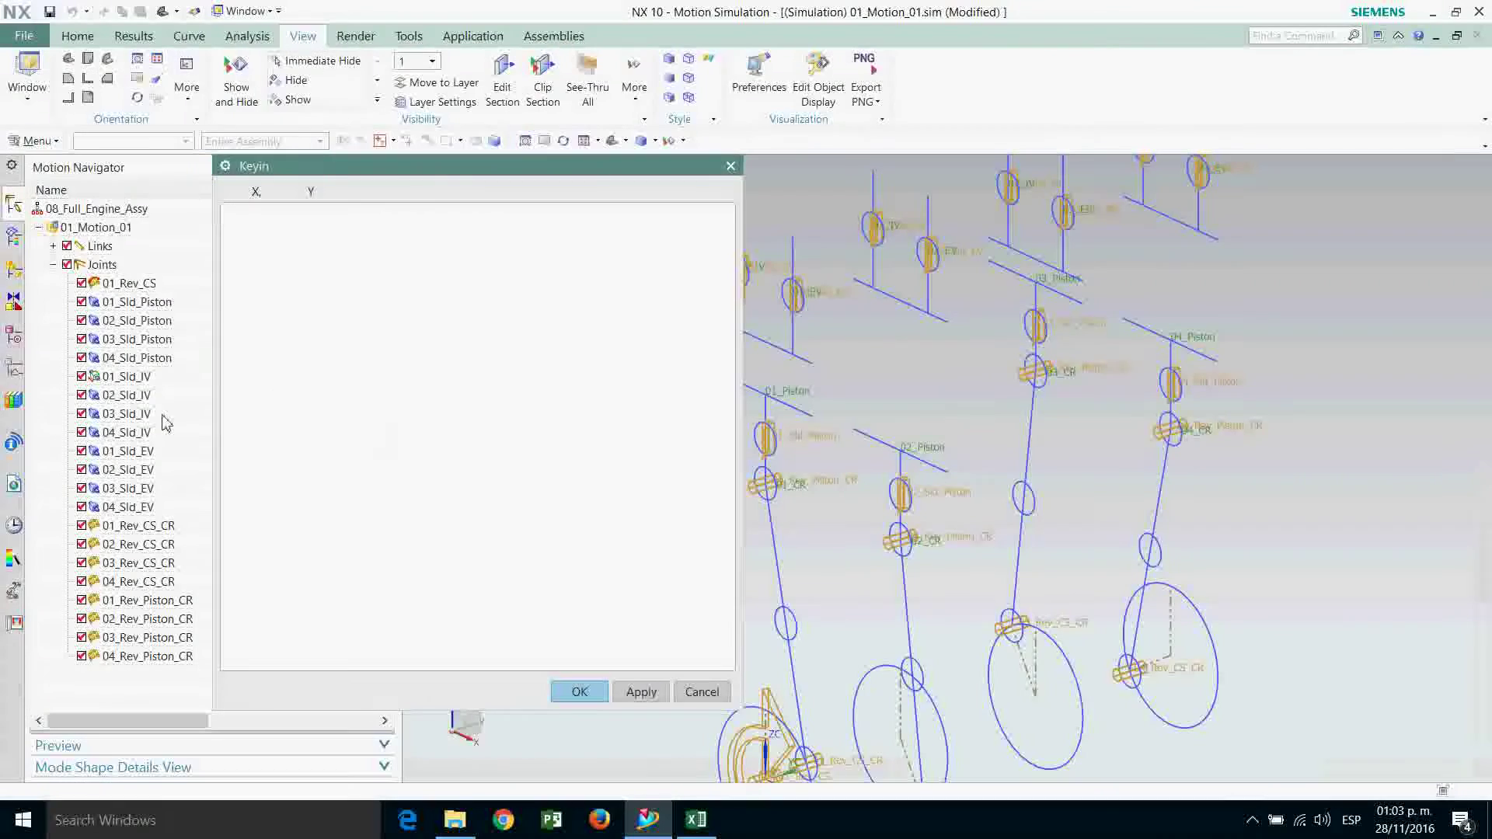
{"action": "left_click", "coordinate": [641, 692]}
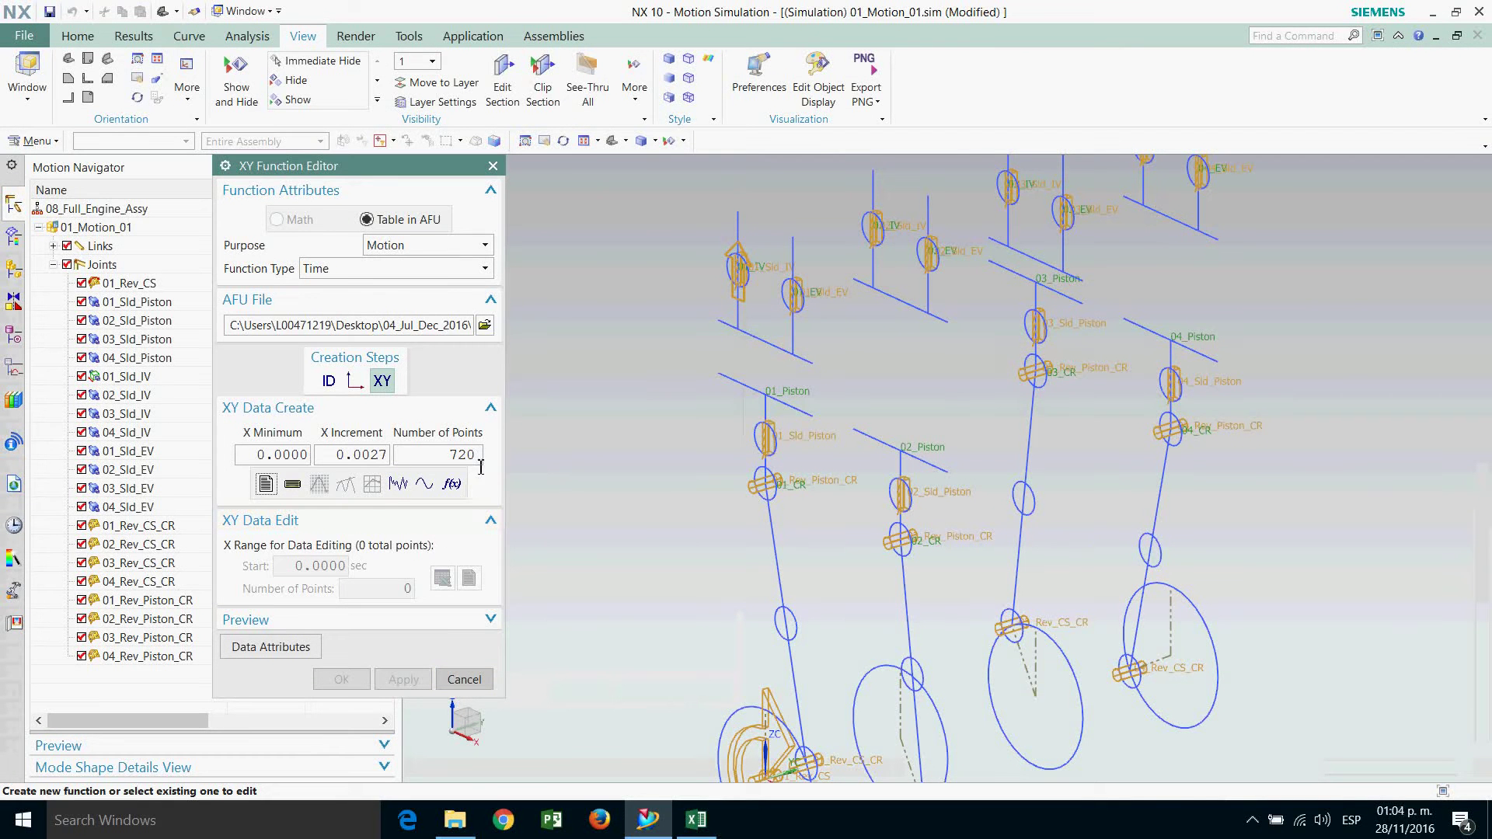
{"action": "left_click", "coordinate": [266, 485]}
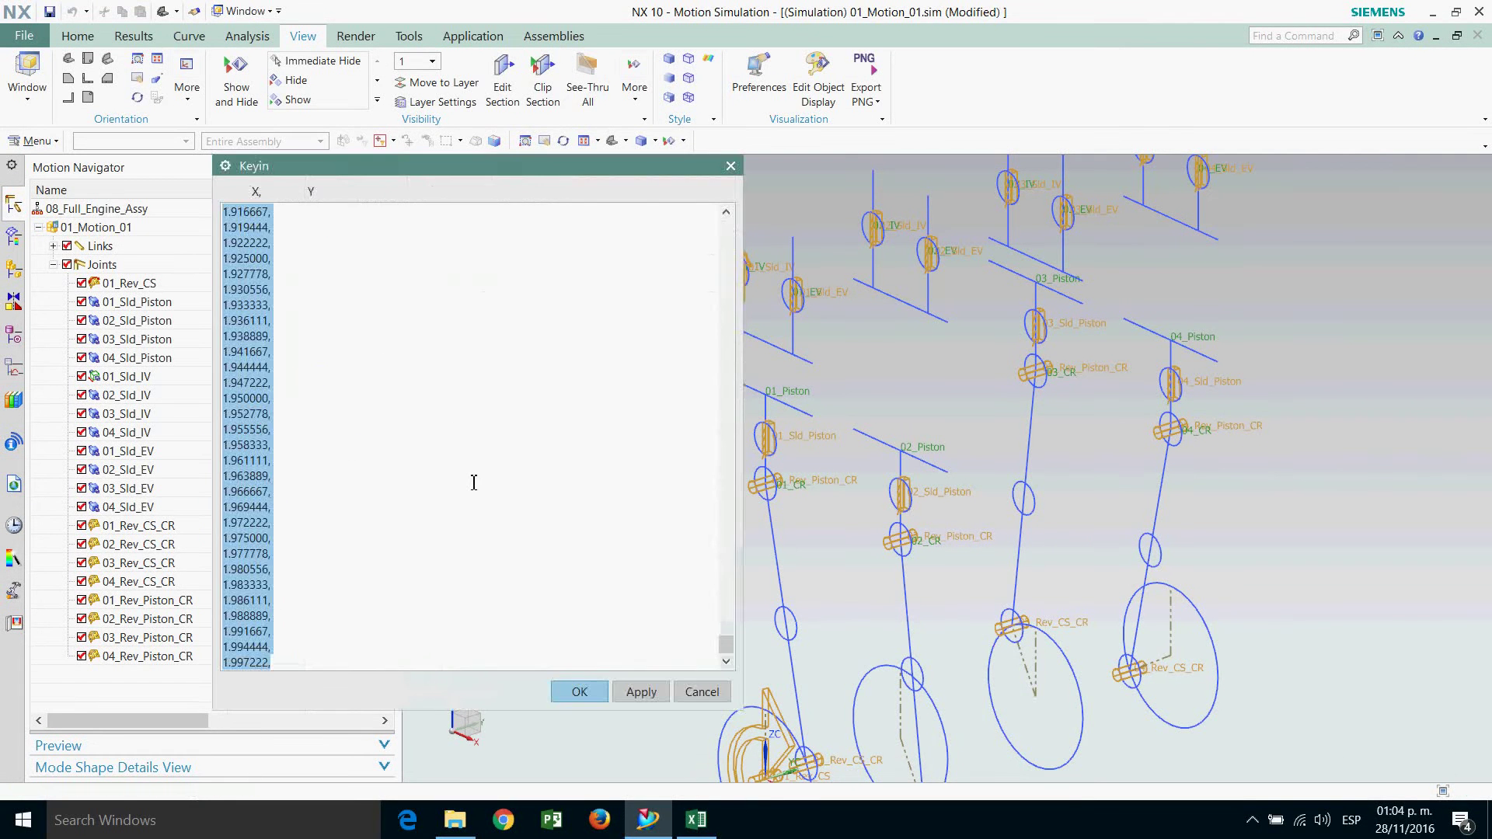
{"action": "key", "text": "Delete"}
Switch to Excel and copy the 02_Intake_Valve_MF X and Y values in M8:N727 of the 01_Intake_Valves sheet.
{"action": "key", "text": "alt+Tab"}
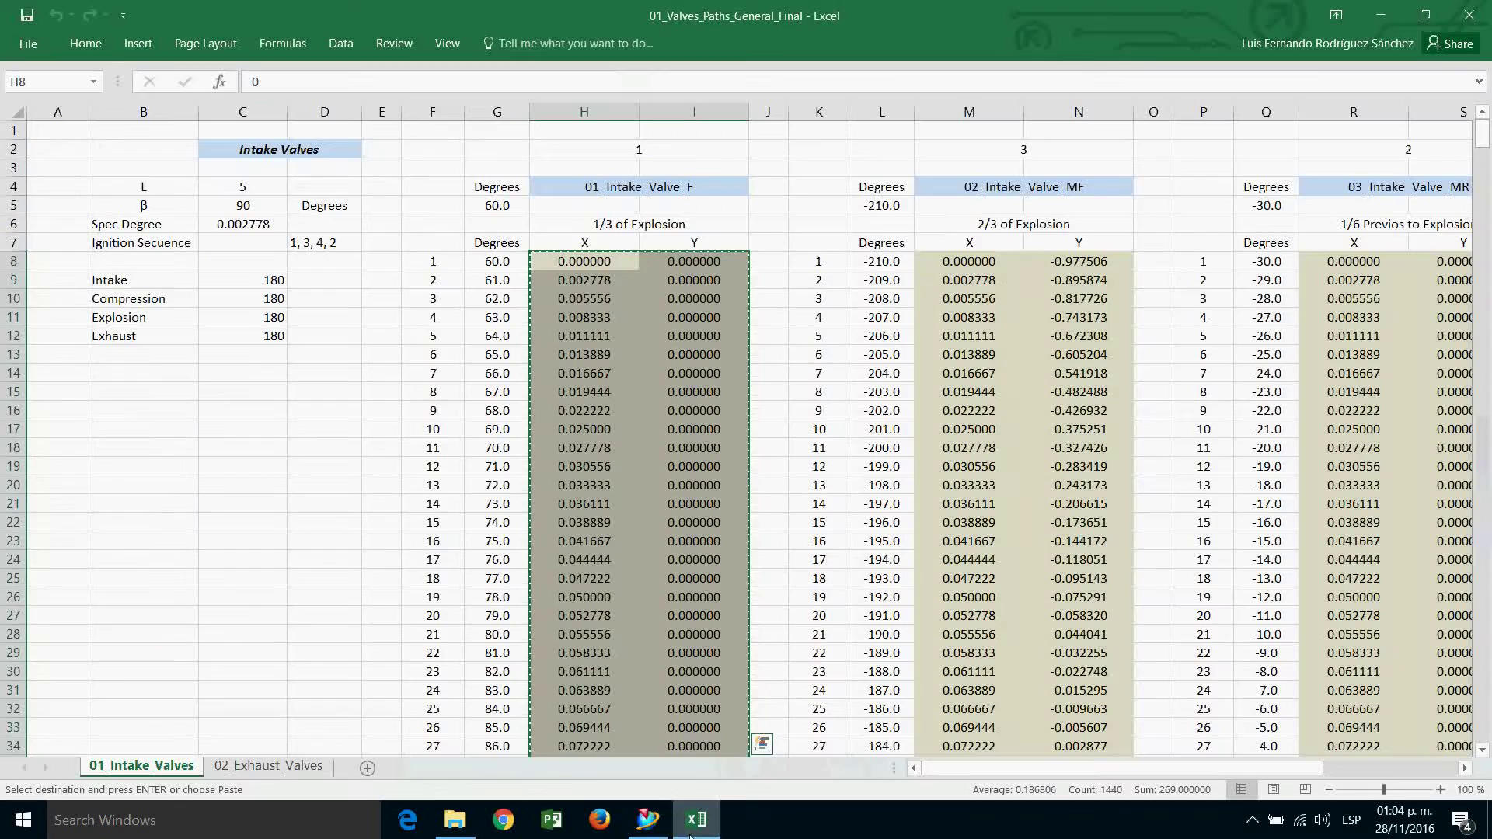
{"action": "left_click", "coordinate": [944, 260]}
{"action": "left_click_drag", "start_coordinate": [1482, 138], "coordinate": [1485, 730]}
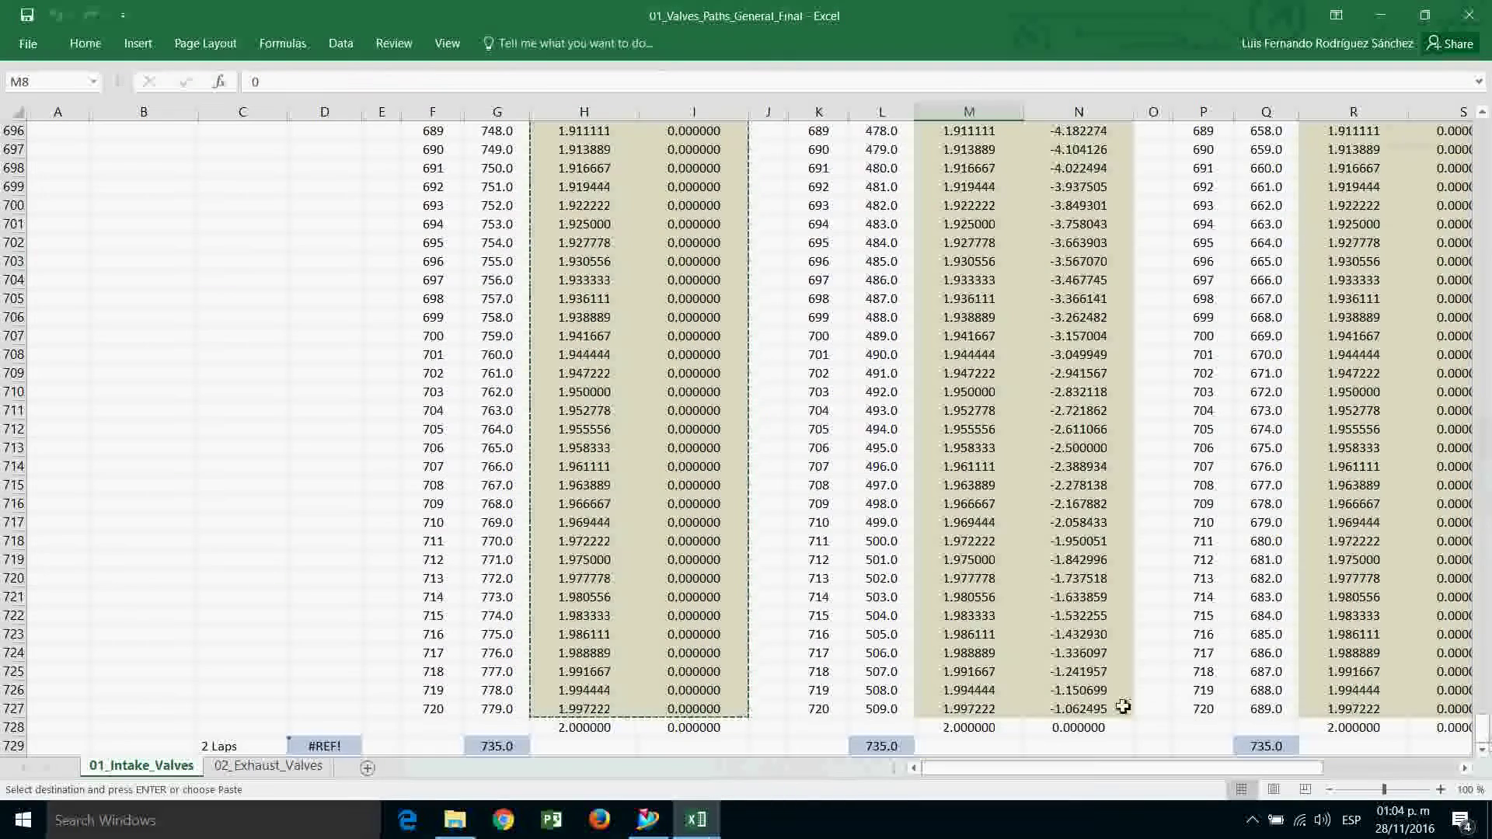
{"action": "left_click", "coordinate": [1092, 709], "text": "shift"}
{"action": "right_click", "coordinate": [1089, 709]}
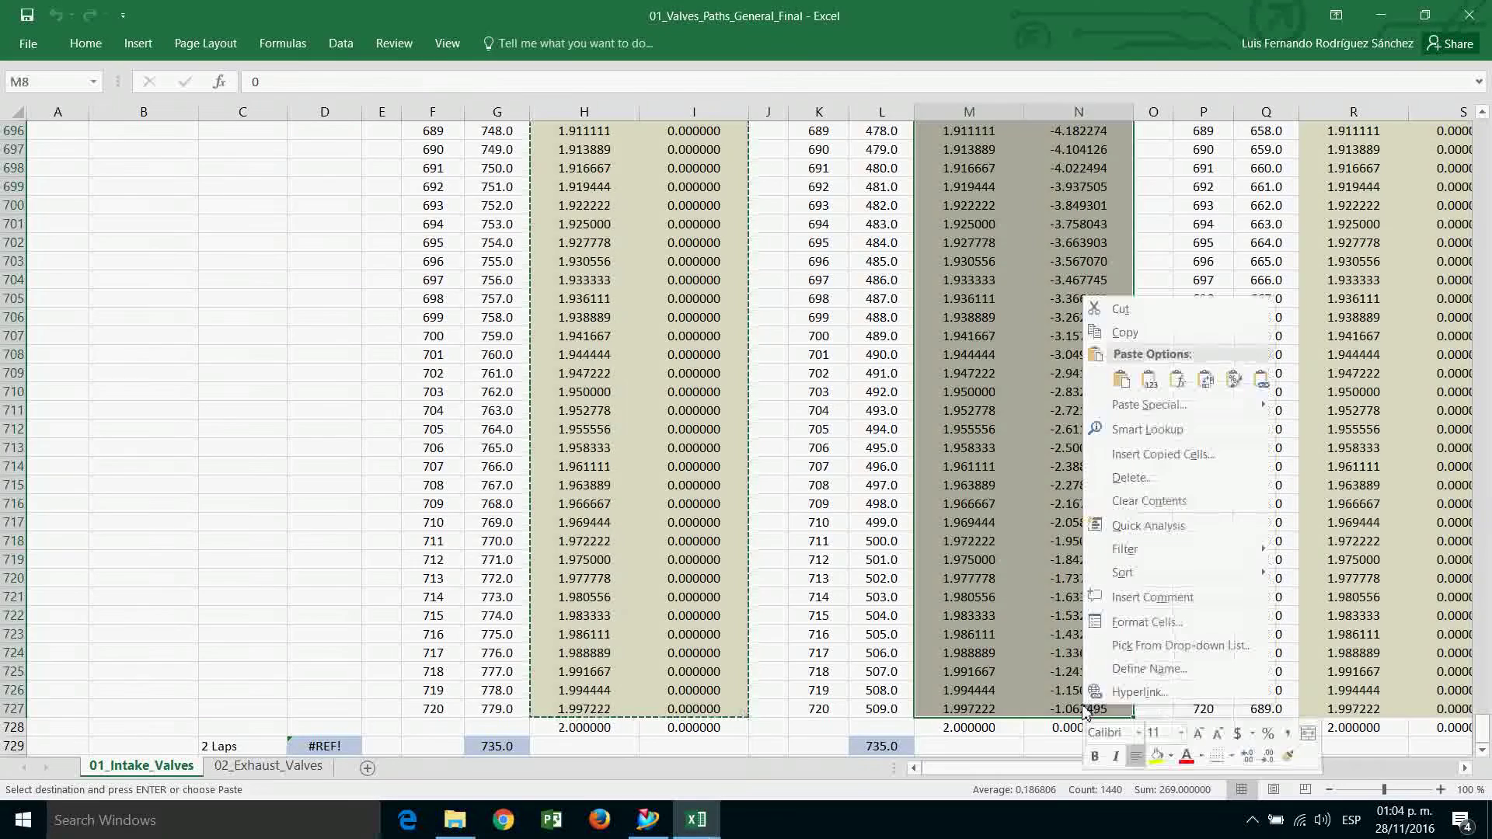
{"action": "left_click", "coordinate": [1112, 335]}
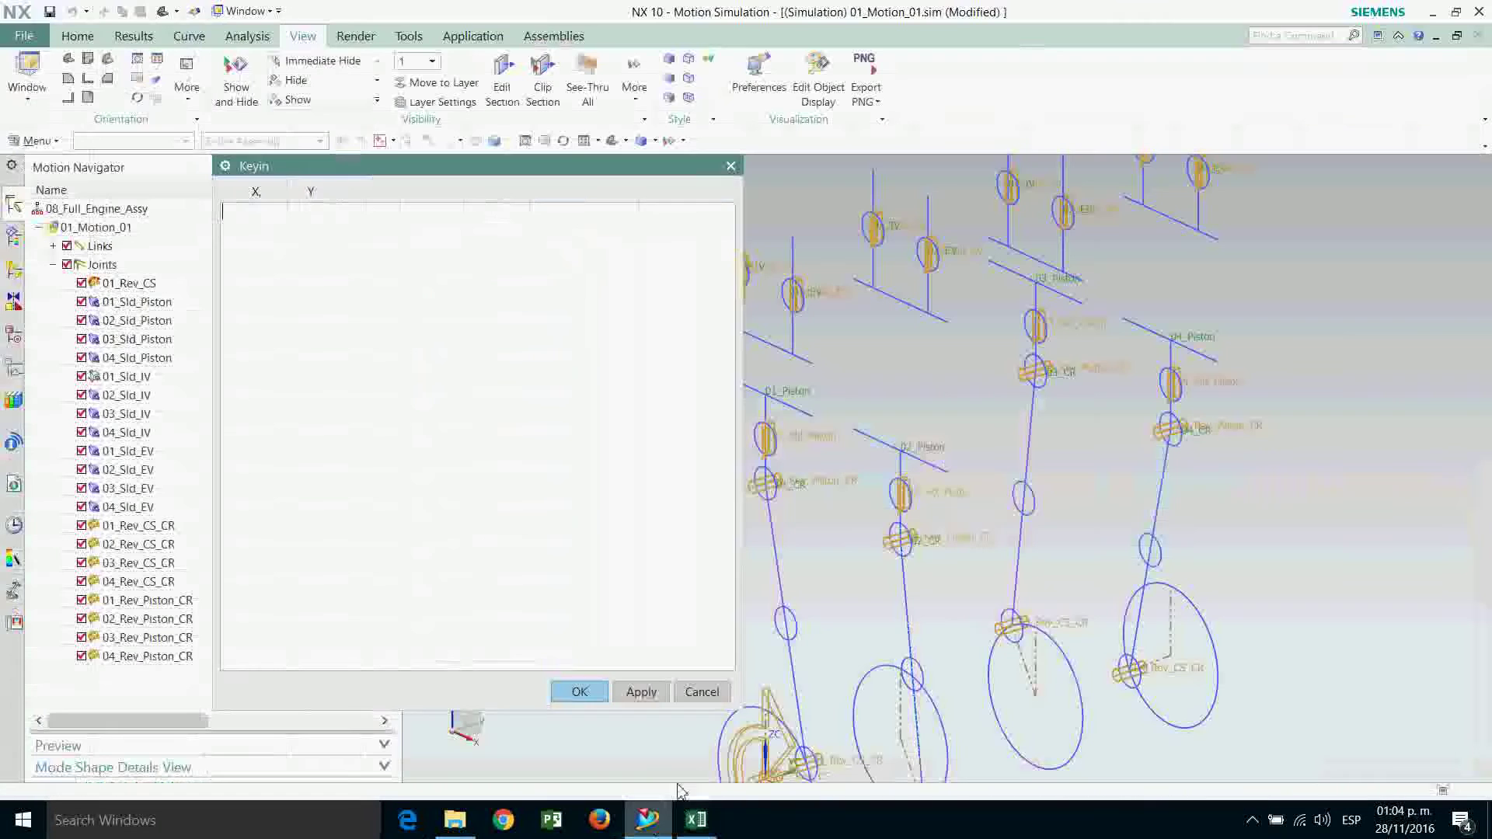
In NX, paste the copied values as the 02_IV key-in data and accept the XY function definition.
{"action": "right_click", "coordinate": [393, 223]}
{"action": "left_click", "coordinate": [459, 287]}
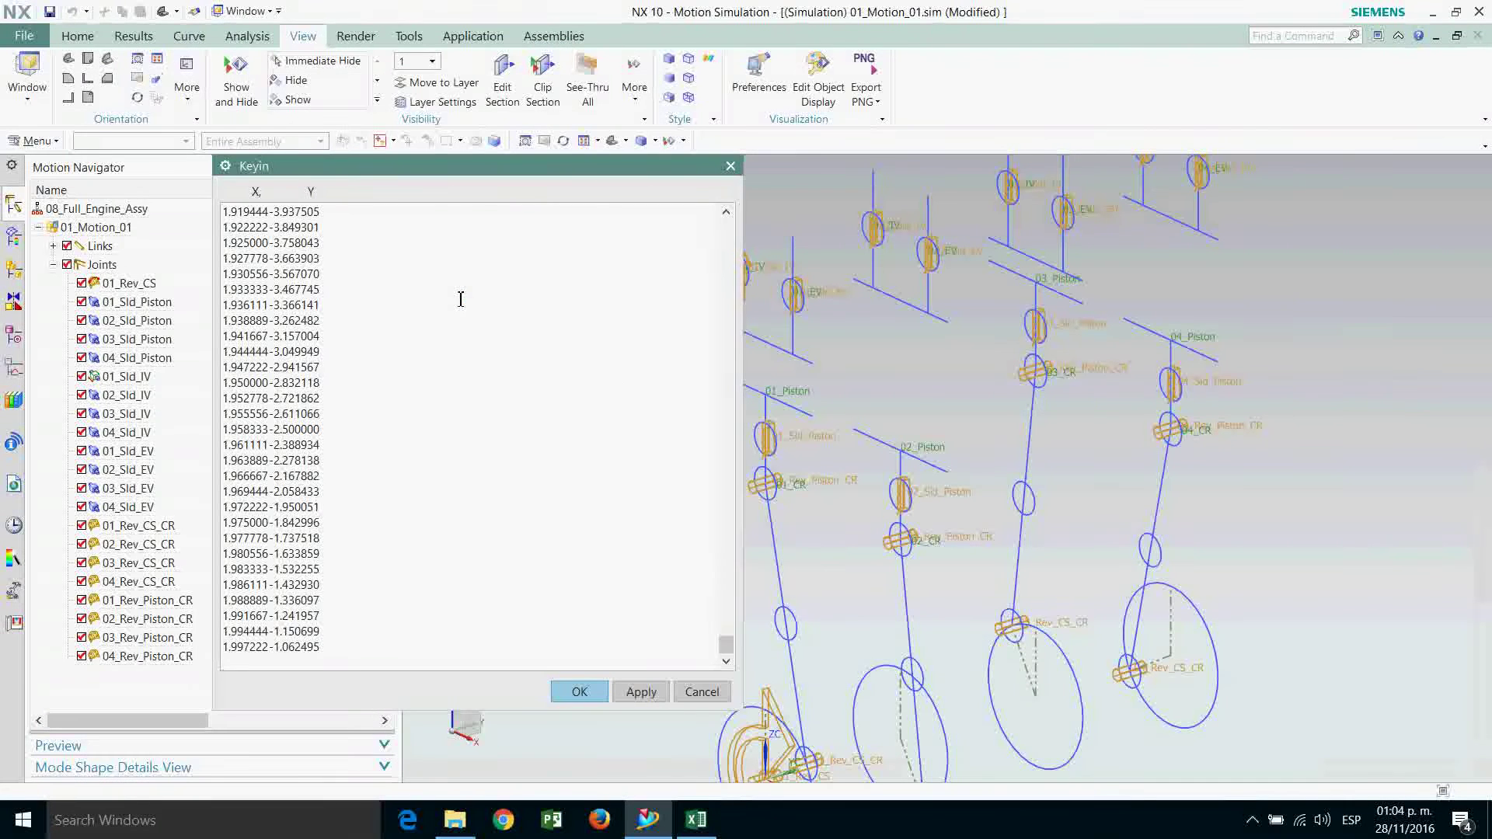
{"action": "left_click", "coordinate": [605, 694]}
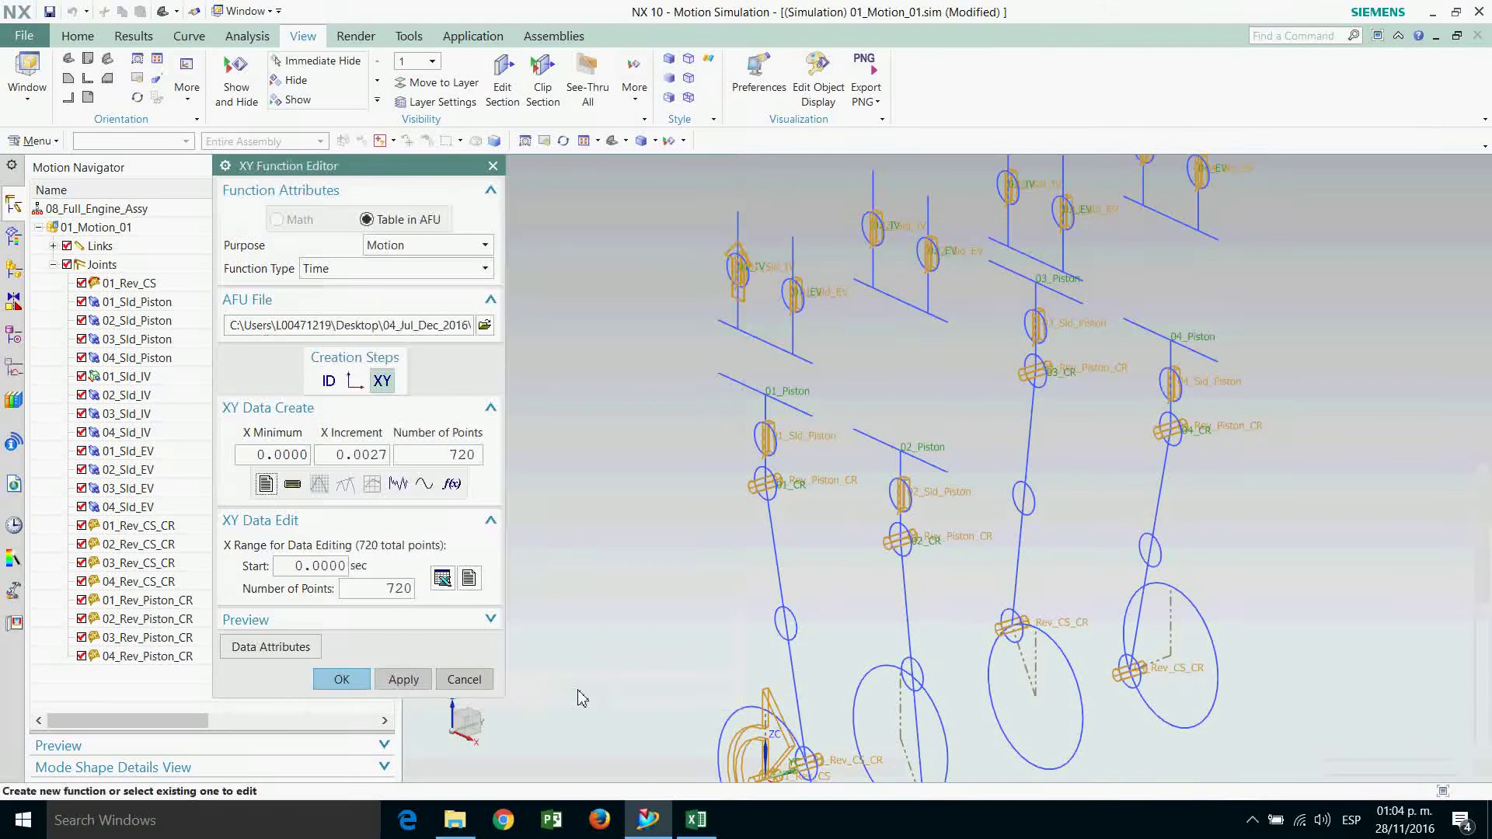
{"action": "left_click", "coordinate": [341, 685]}
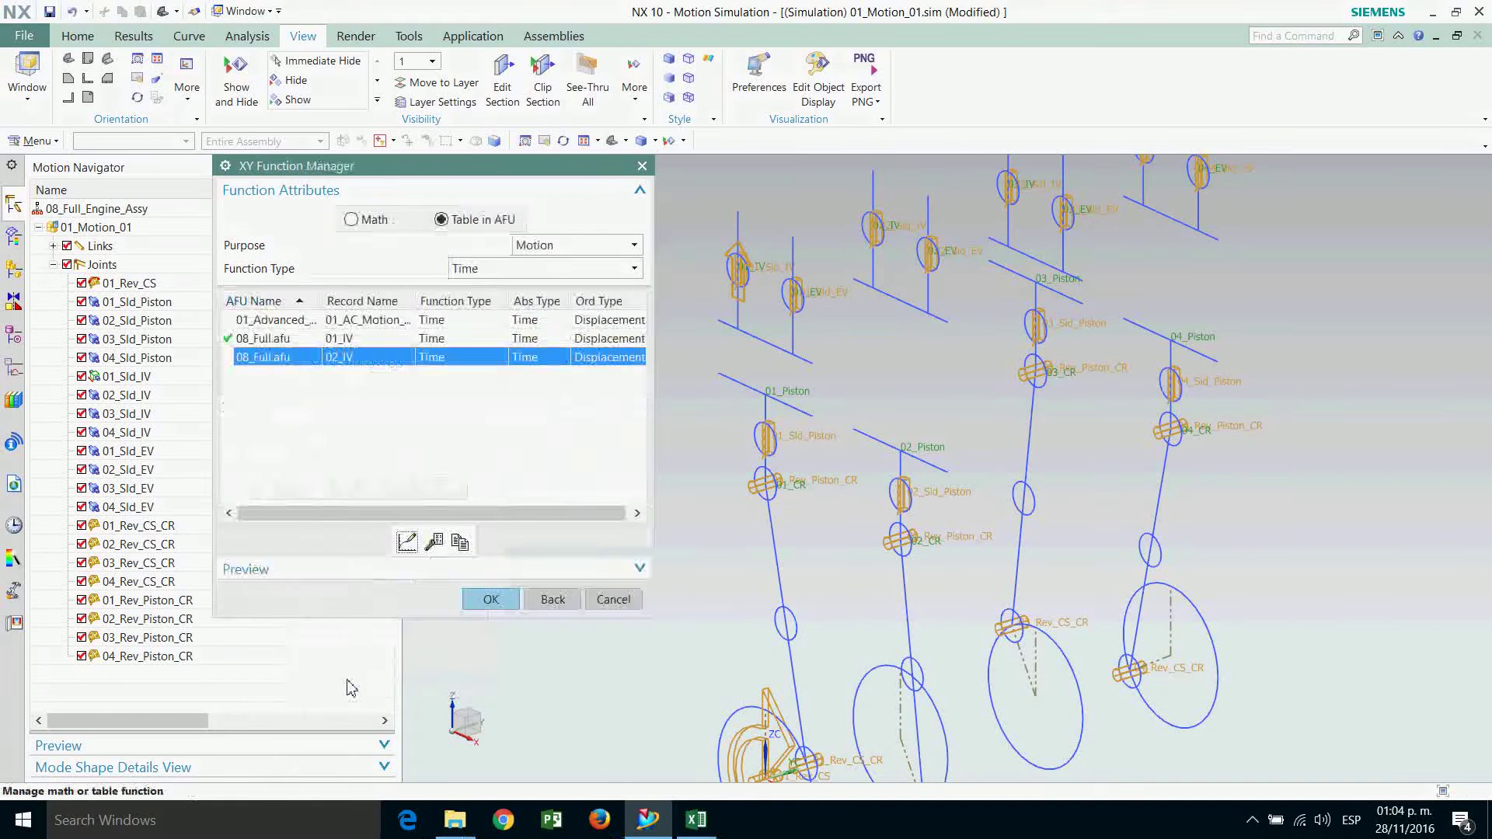
Assign the 02_IV table as the driver function and accept the 02_Sld_IV joint.
{"action": "left_click", "coordinate": [490, 600]}
{"action": "left_click", "coordinate": [457, 713]}
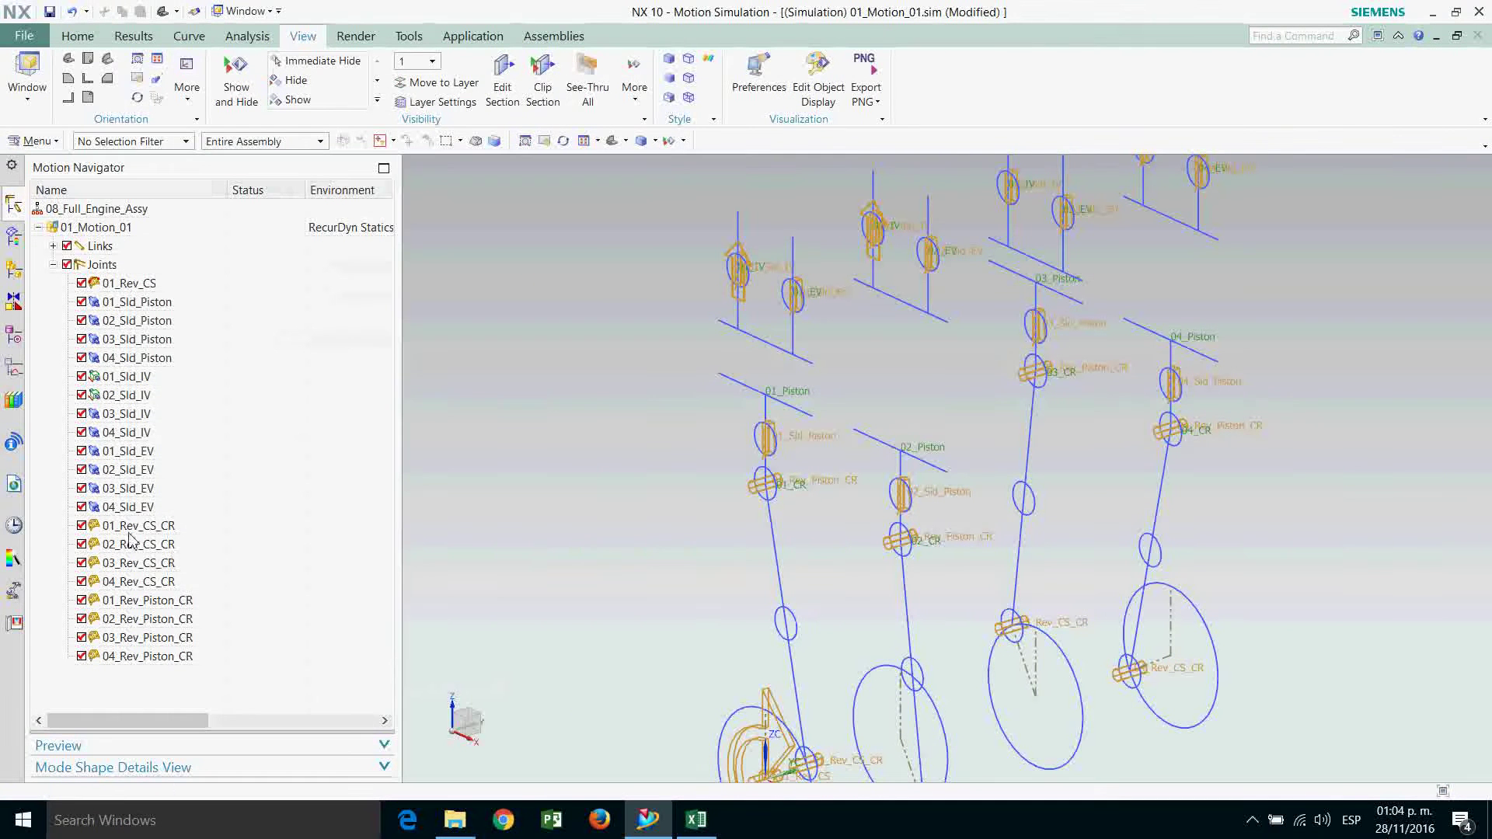
Reopen the 01_Sld_IV joint and bring up the Function Manager for its translation driver.
{"action": "double_click", "coordinate": [129, 379]}
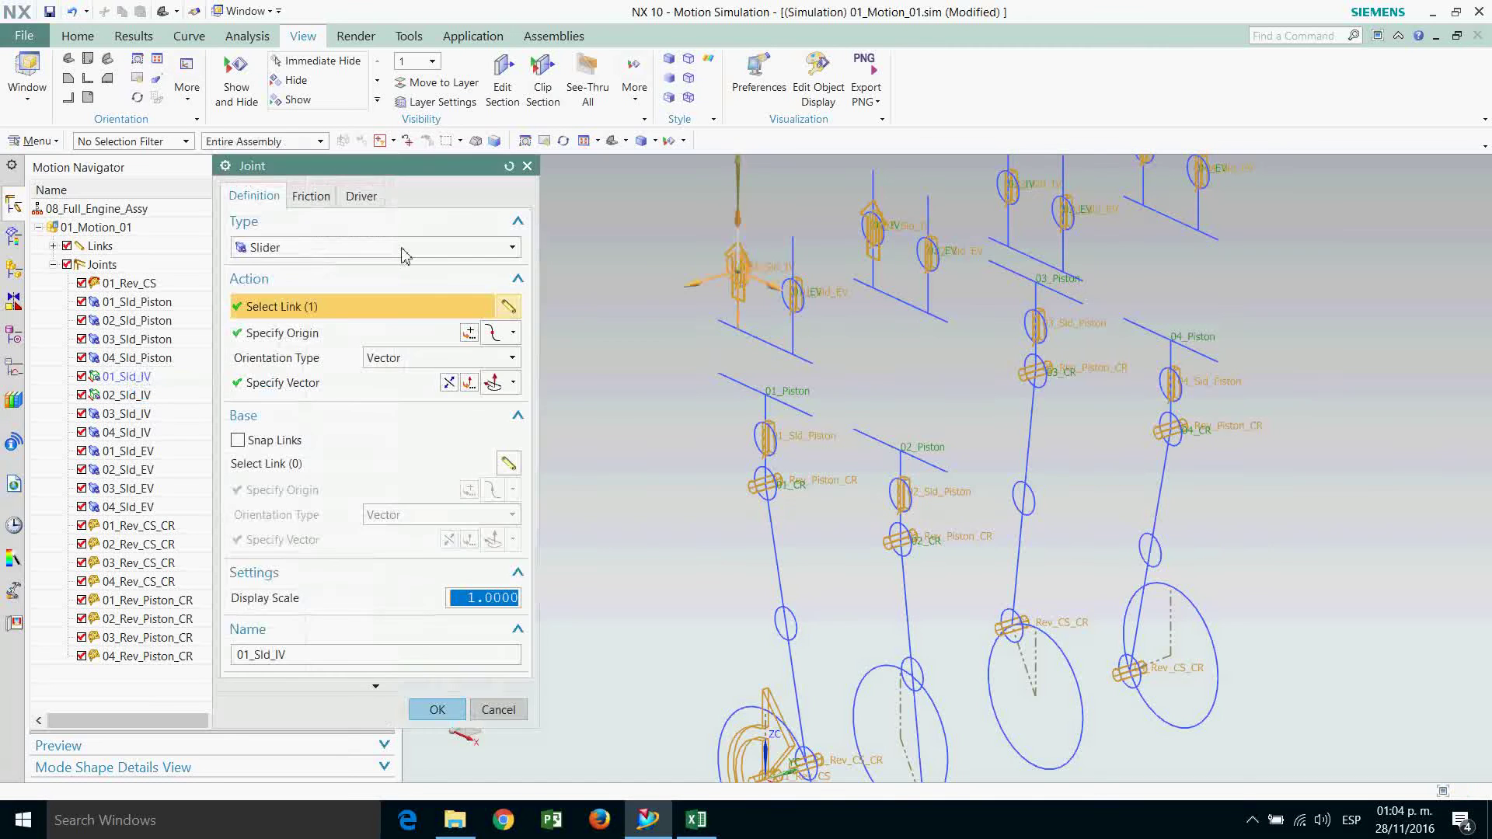
{"action": "left_click", "coordinate": [365, 196]}
{"action": "left_click", "coordinate": [511, 341]}
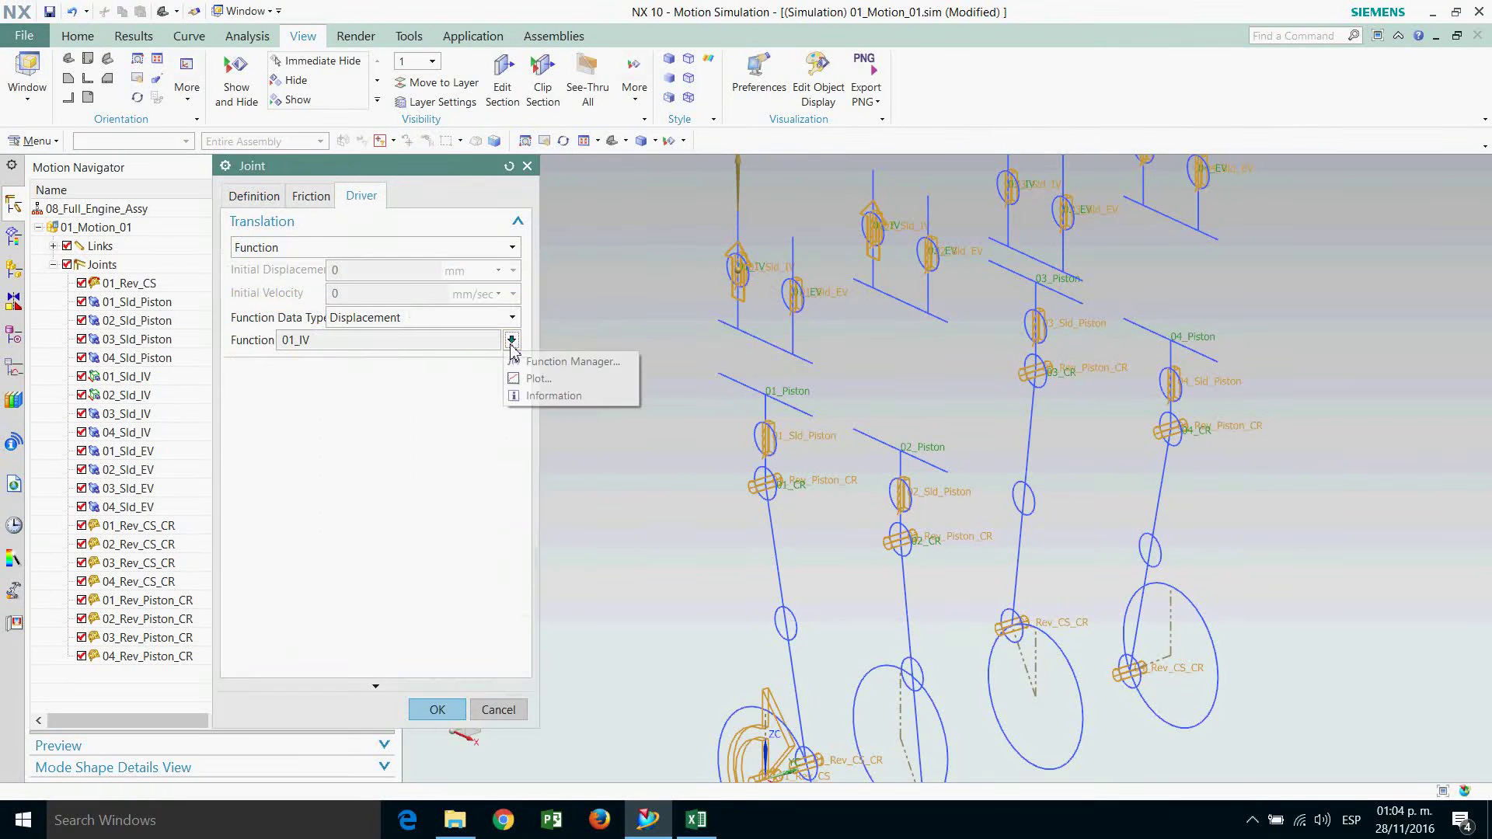
{"action": "left_click", "coordinate": [542, 364]}
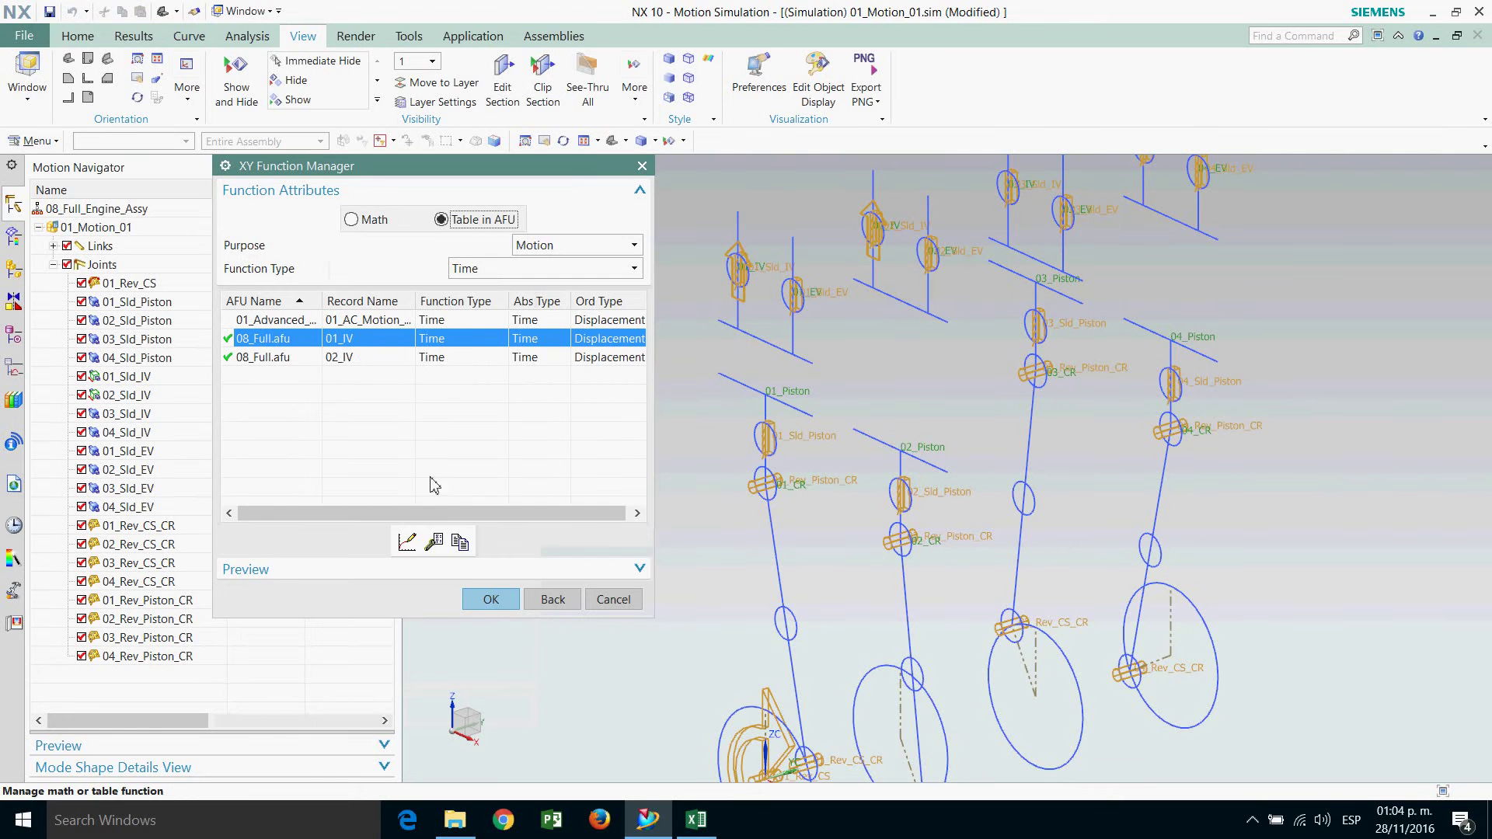
Edit the 01_IV table's XY data as text and clear all of its existing key-in values.
{"action": "left_click", "coordinate": [434, 541]}
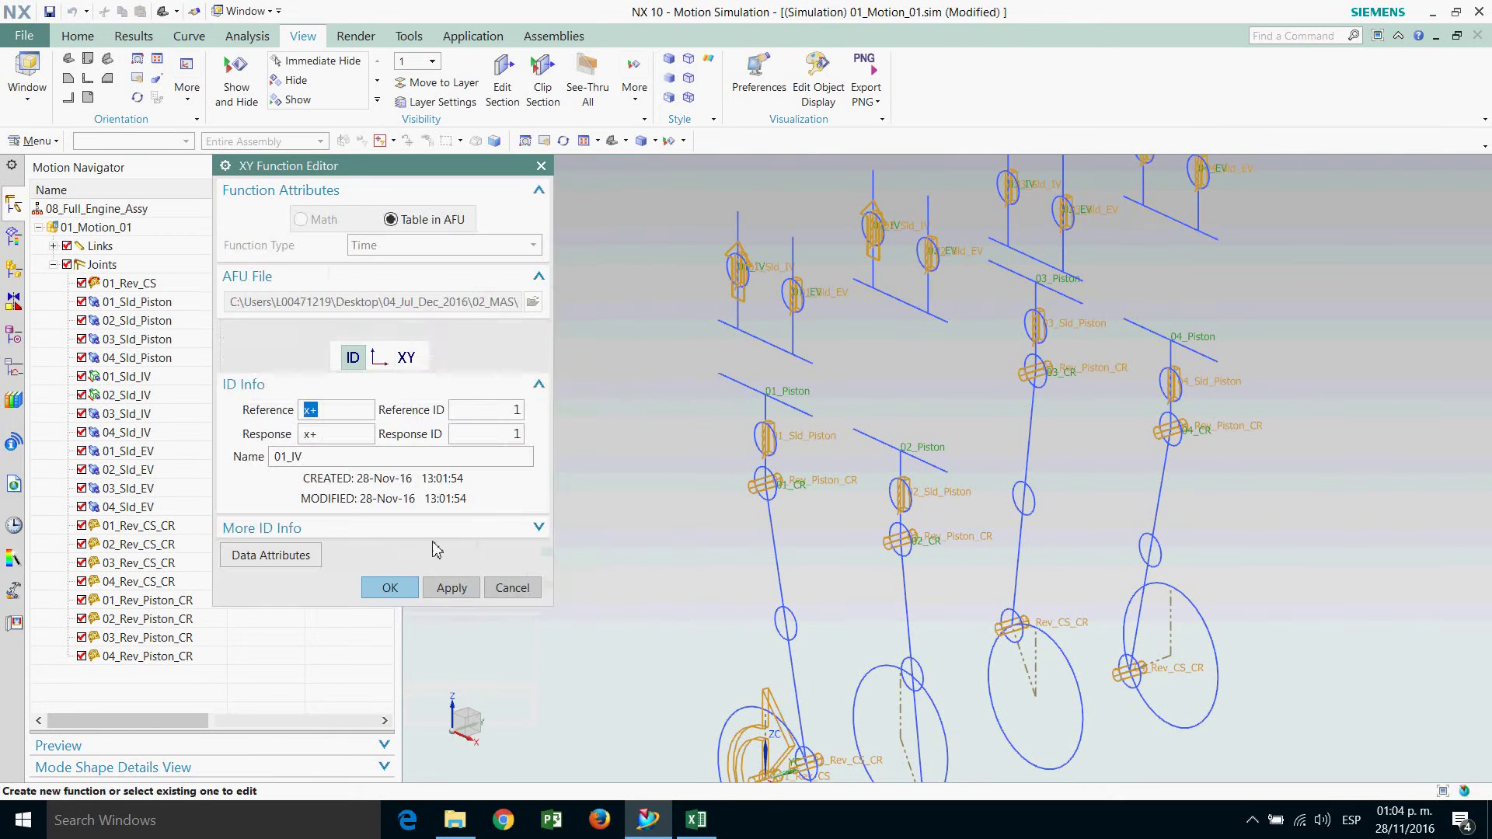
{"action": "left_click", "coordinate": [405, 357]}
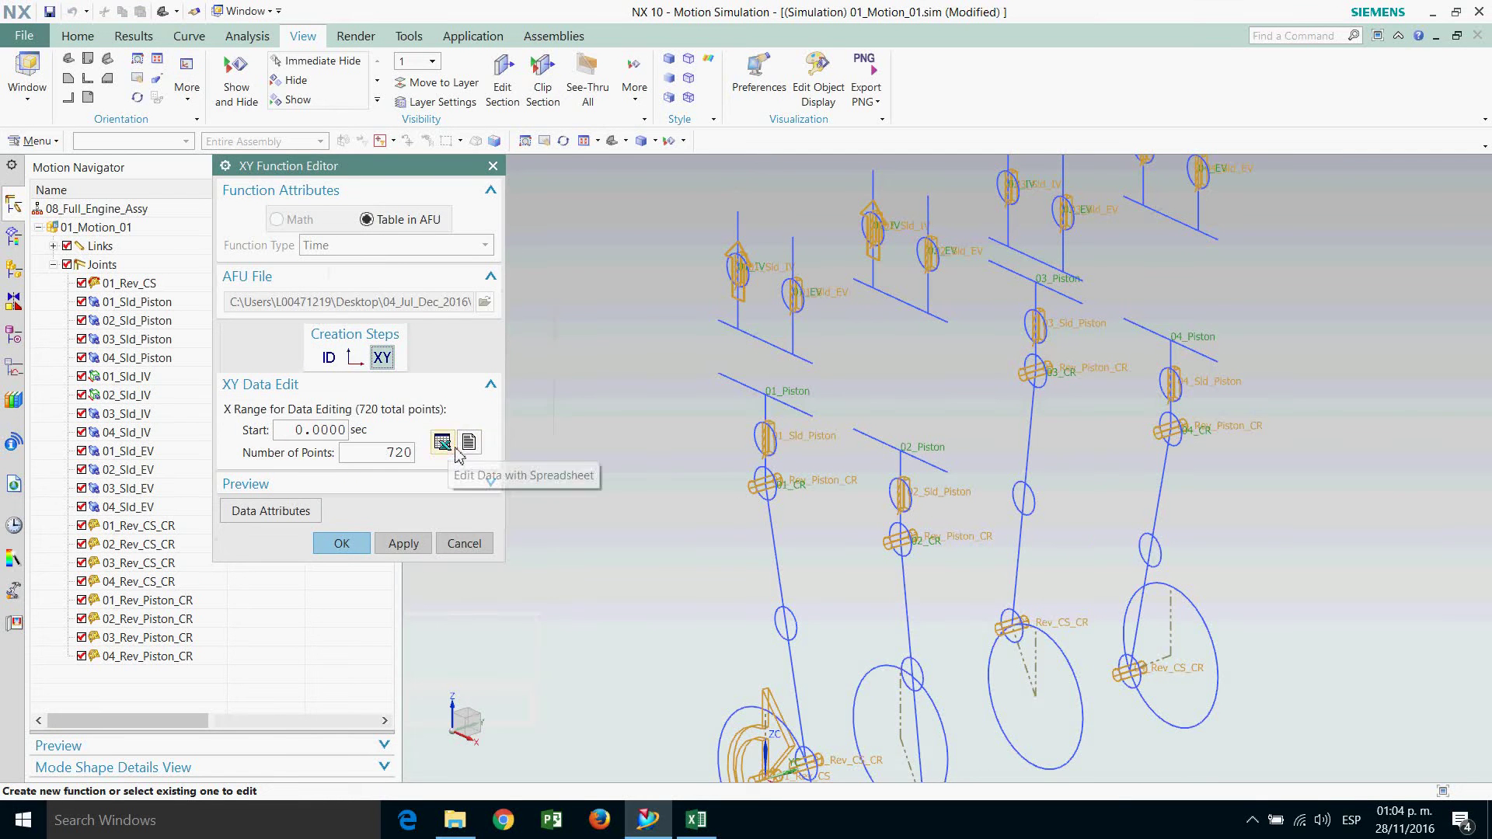
{"action": "left_click", "coordinate": [468, 442]}
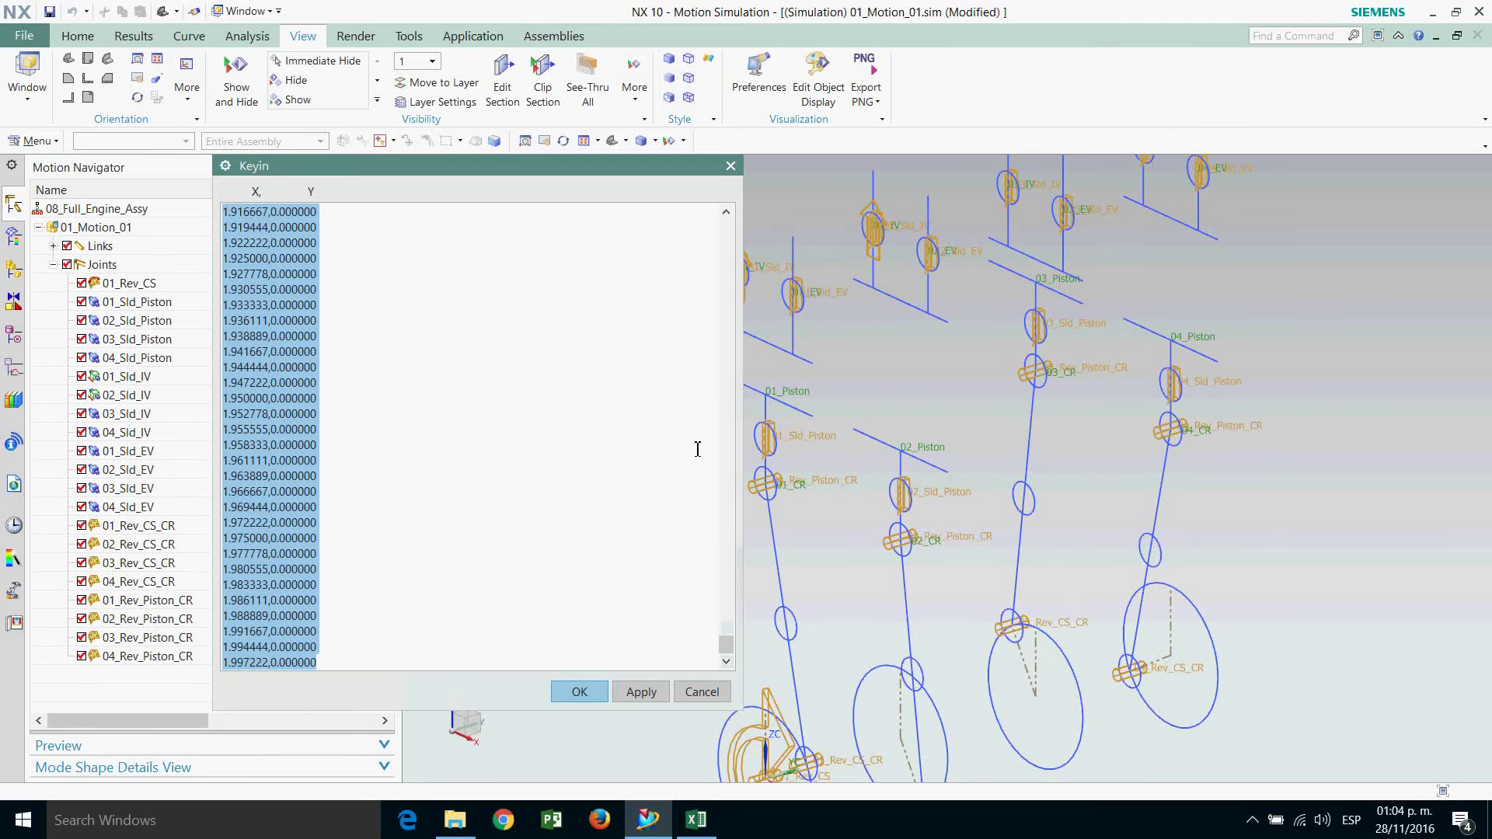
{"action": "left_click_drag", "start_coordinate": [724, 649], "coordinate": [749, 577]}
{"action": "key", "text": "Delete"}
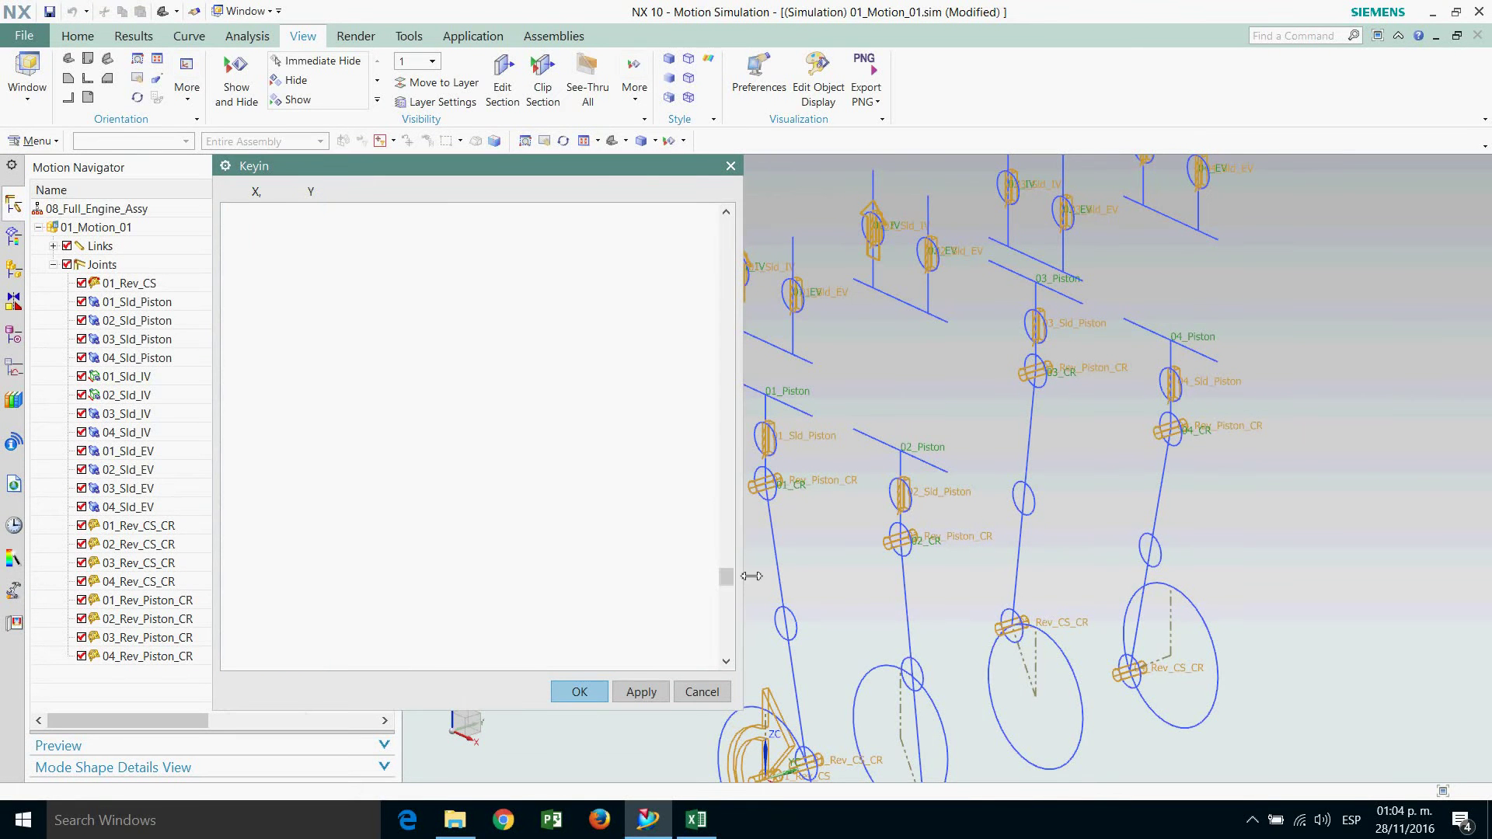
Switch to Excel and copy the 01_Intake_Valve_F X and Y values in H8:I727 of the 01_Intake_Valves sheet.
{"action": "left_click", "coordinate": [696, 820]}
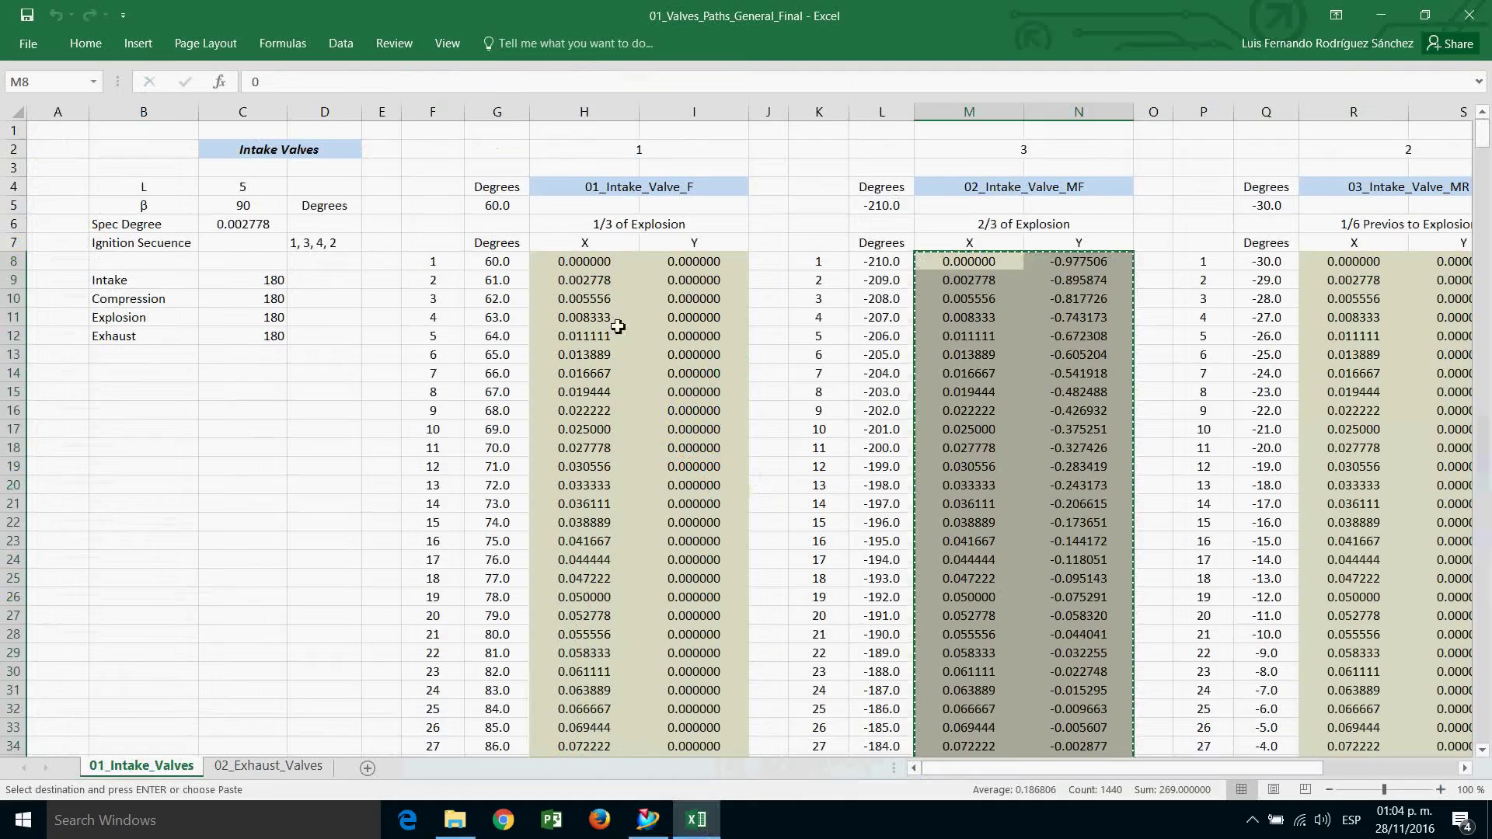
{"action": "key", "text": "ctrl+c"}
{"action": "left_click", "coordinate": [591, 261]}
{"action": "left_click_drag", "start_coordinate": [1482, 138], "coordinate": [1470, 748]}
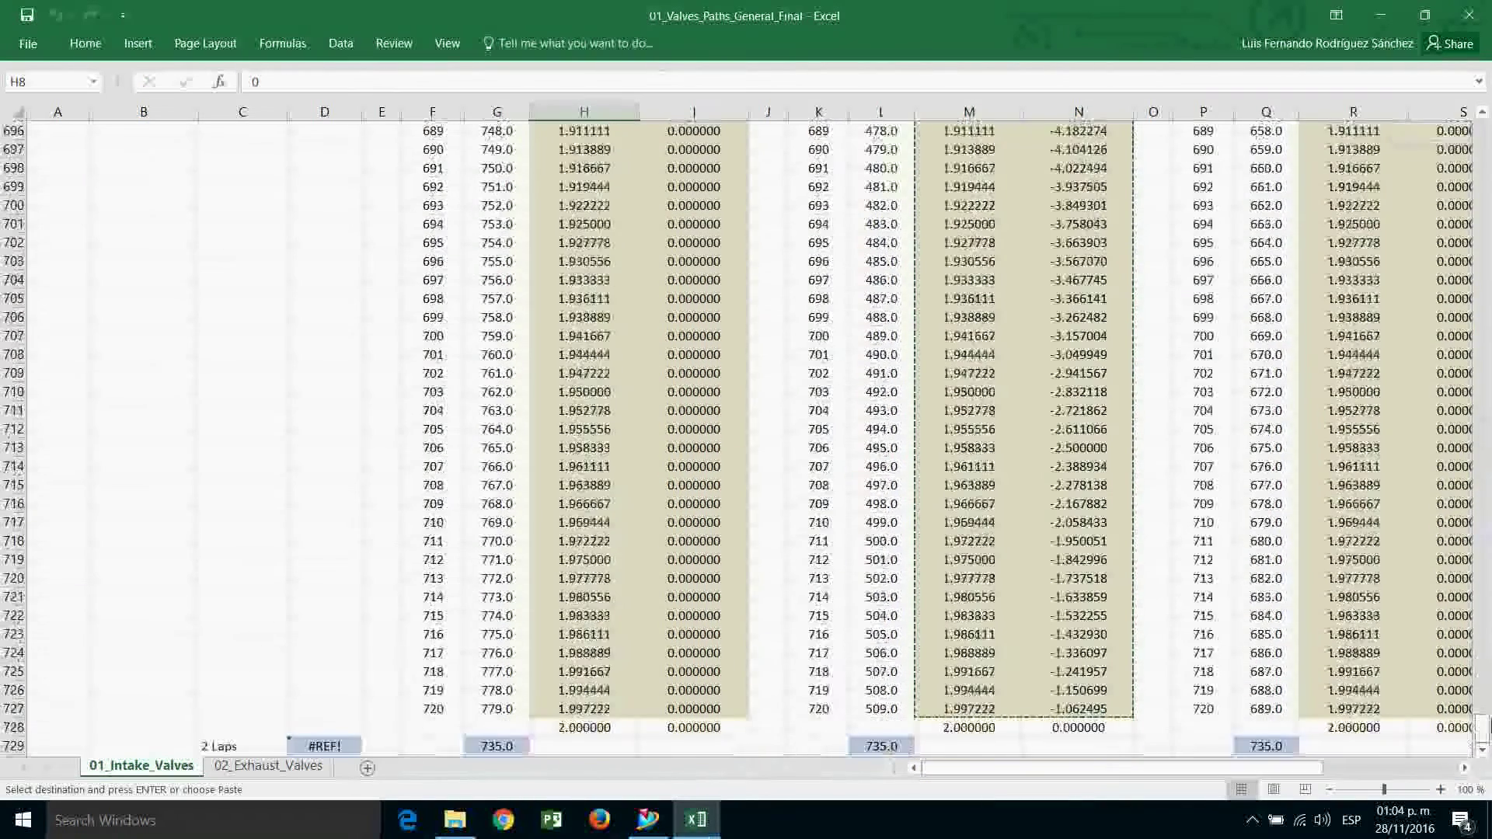
{"action": "left_click", "coordinate": [693, 708], "text": "shift"}
{"action": "right_click", "coordinate": [693, 707]}
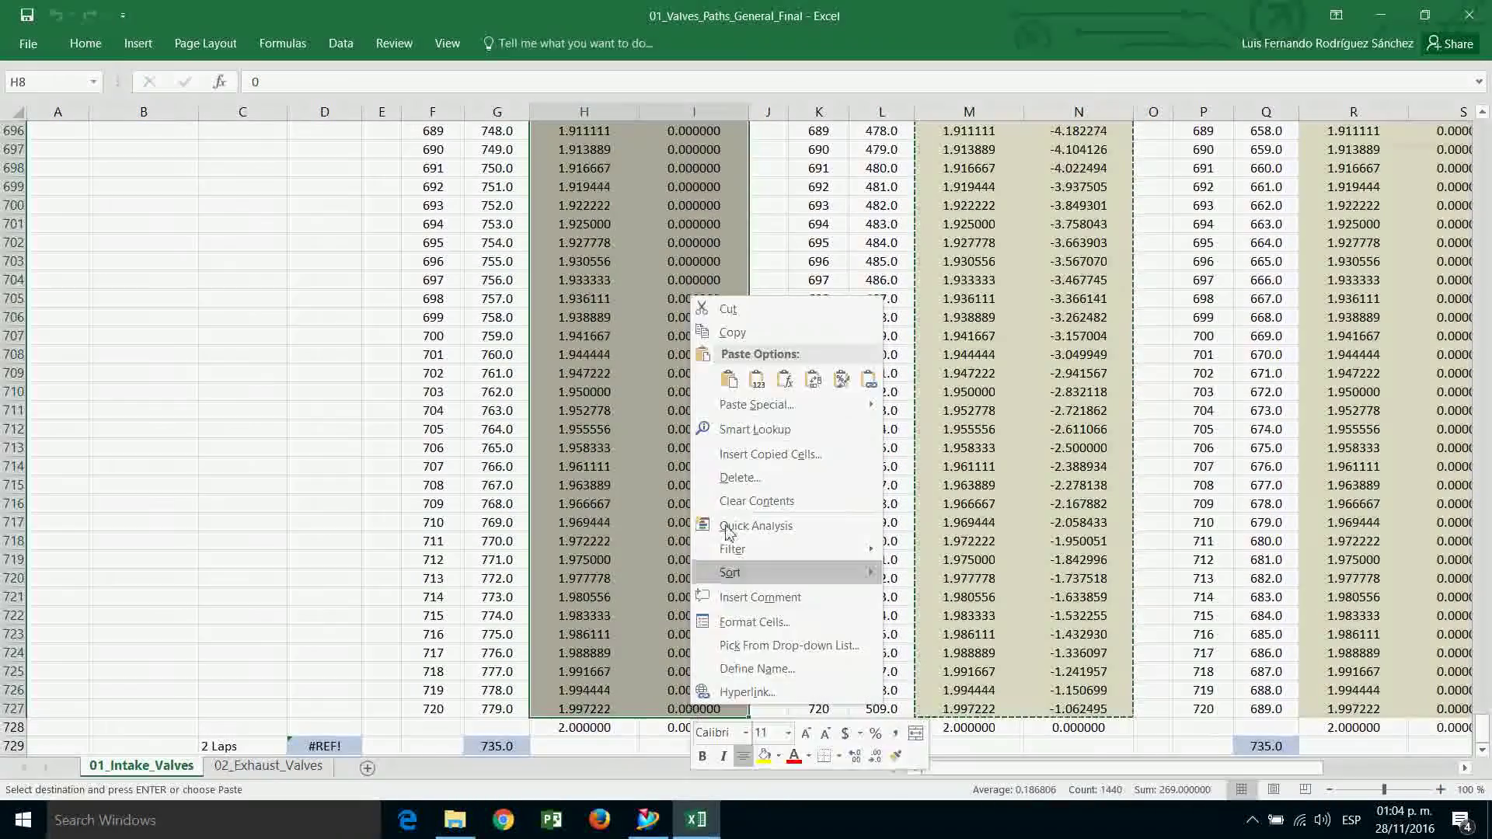
{"action": "left_click", "coordinate": [755, 359]}
Switch to NX, paste the copied values as the 01_IV key-in data, and accept the function and the 01_Sld_IV joint.
{"action": "left_click", "coordinate": [648, 820]}
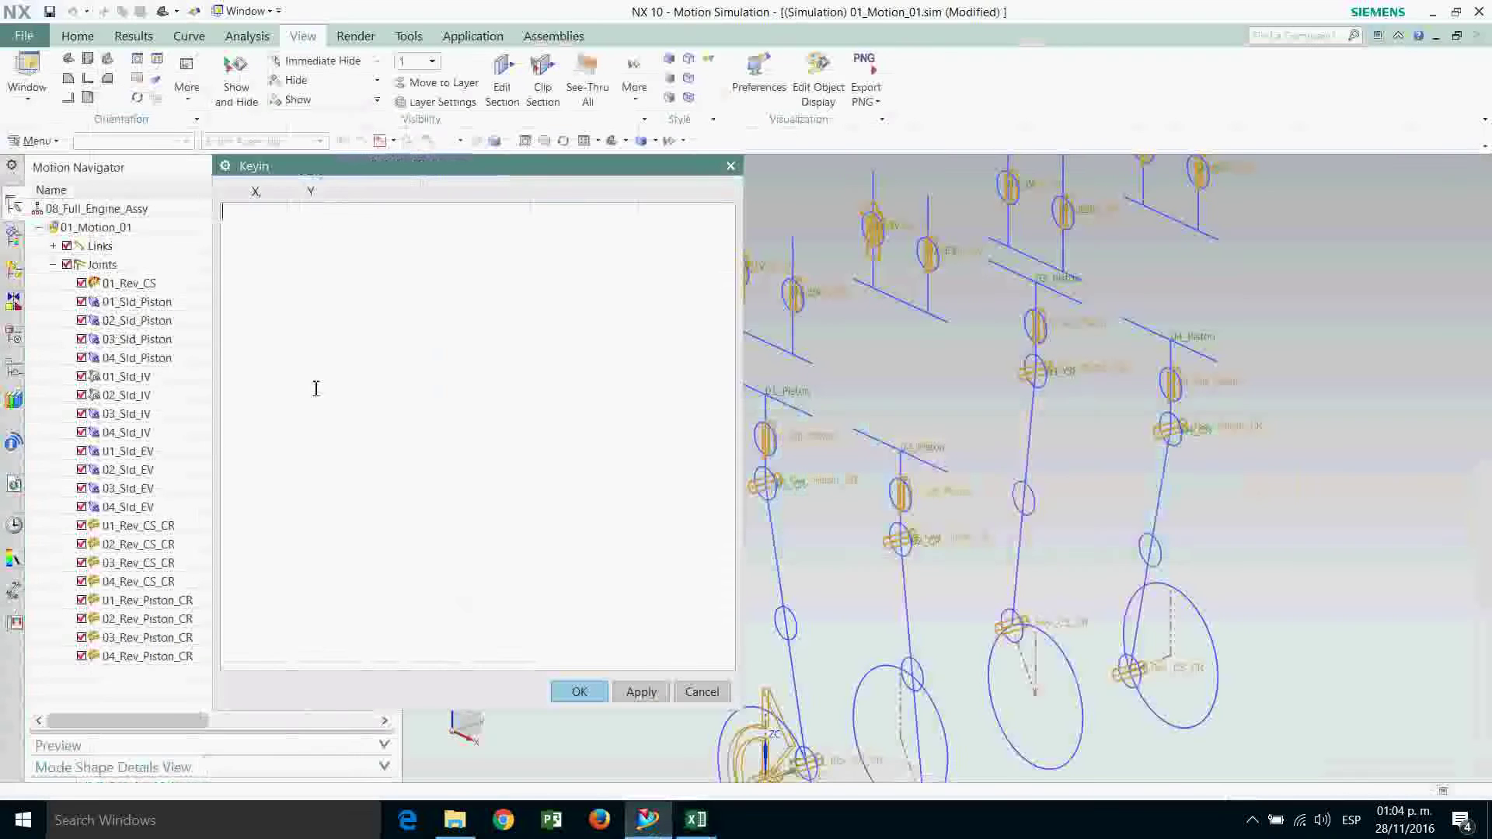
{"action": "right_click", "coordinate": [323, 221]}
{"action": "left_click", "coordinate": [388, 291]}
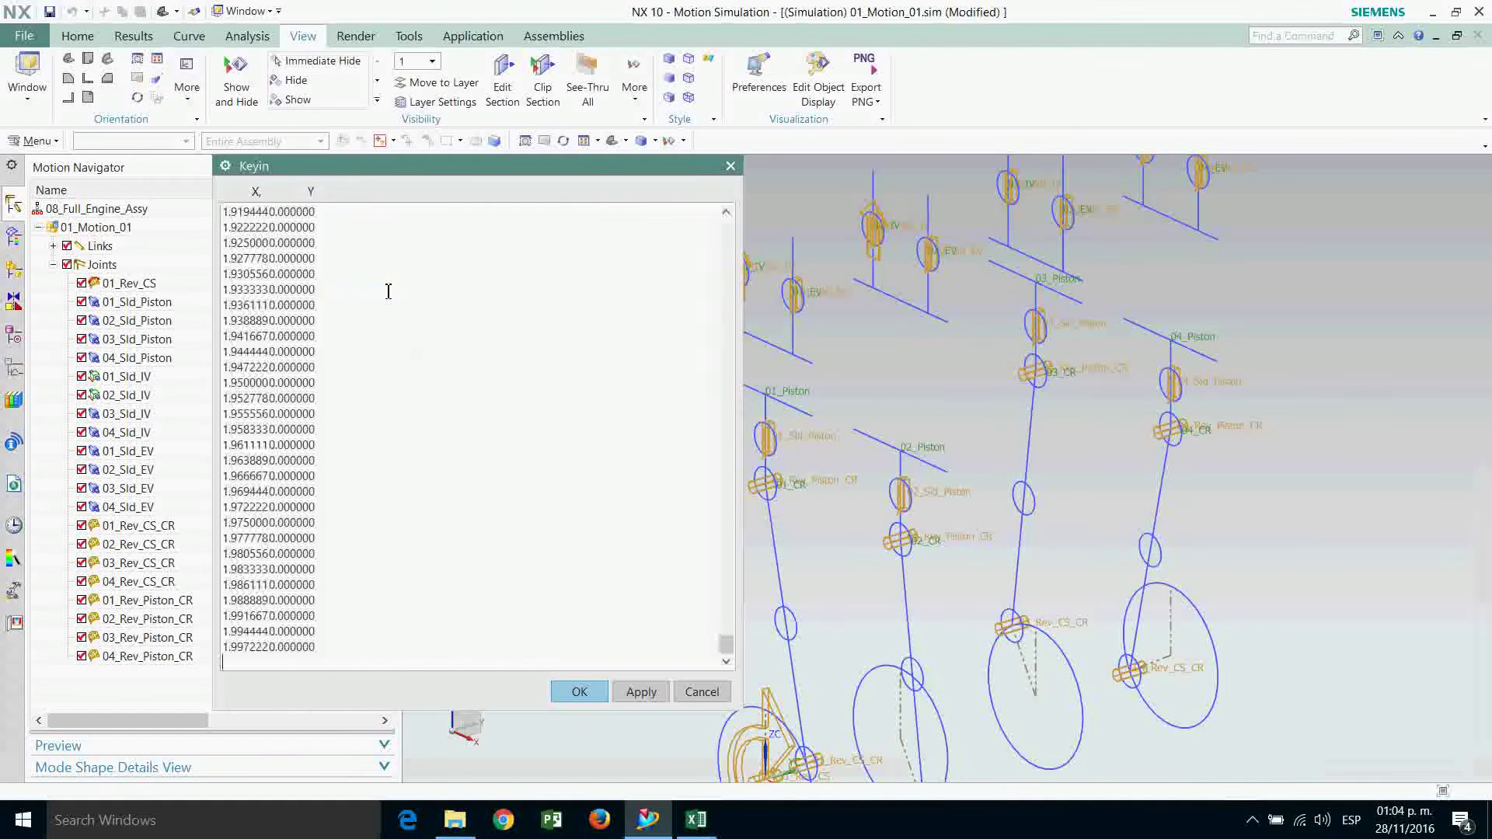
{"action": "left_click", "coordinate": [580, 691]}
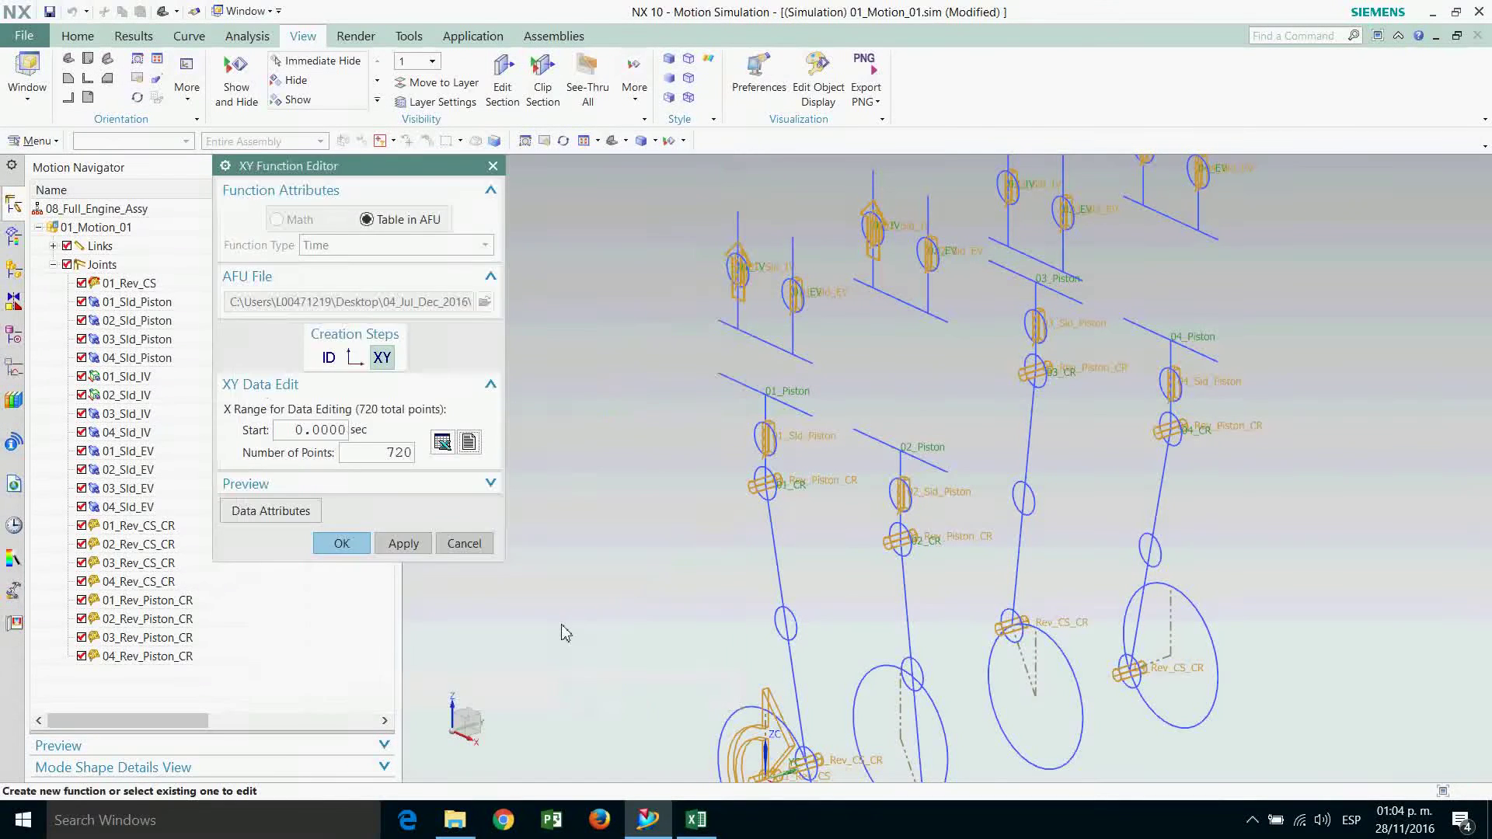
{"action": "left_click", "coordinate": [344, 541]}
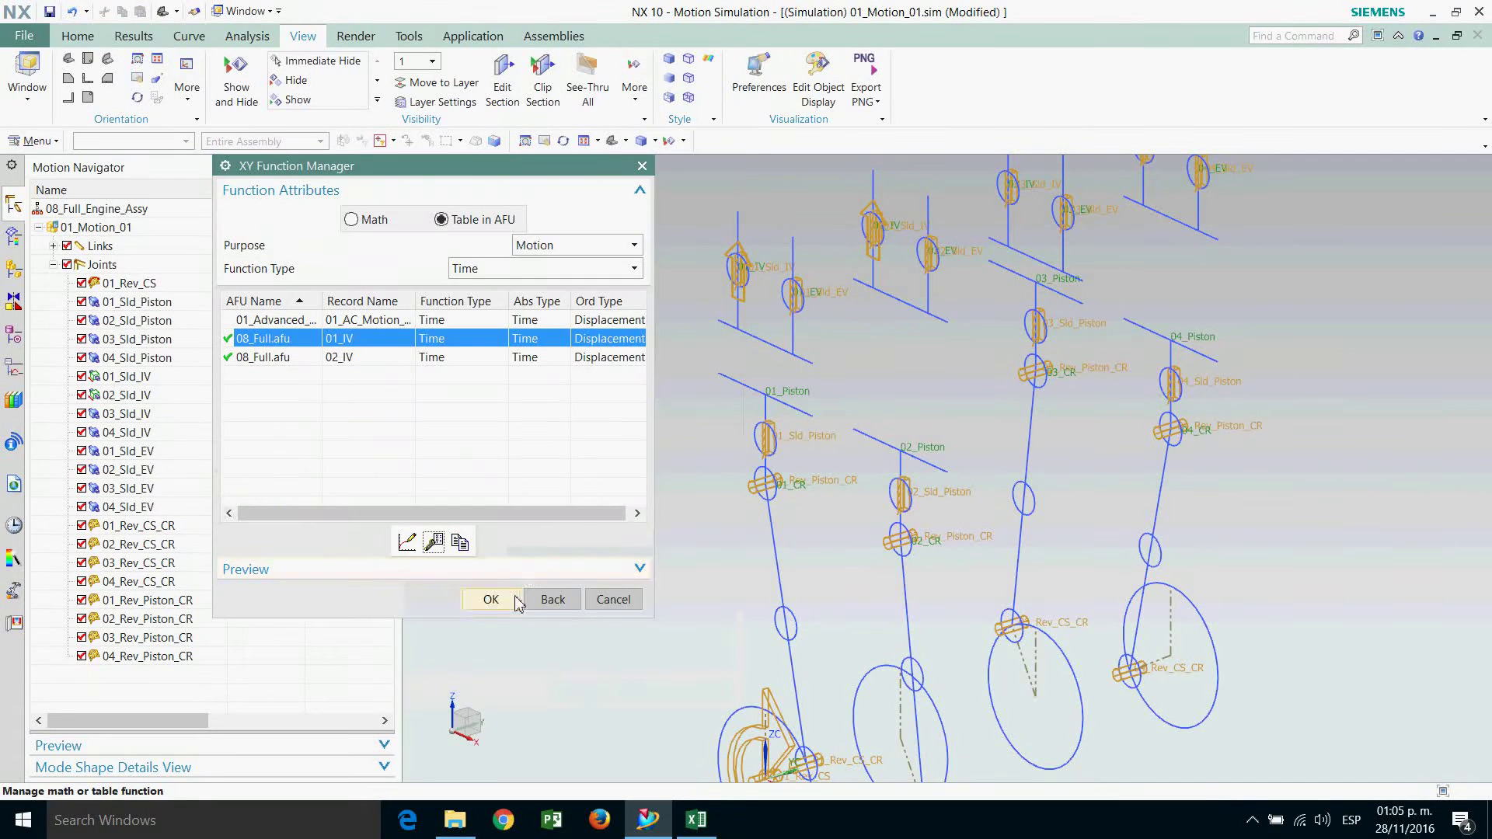
{"action": "left_click", "coordinate": [491, 599]}
{"action": "left_click", "coordinate": [435, 709]}
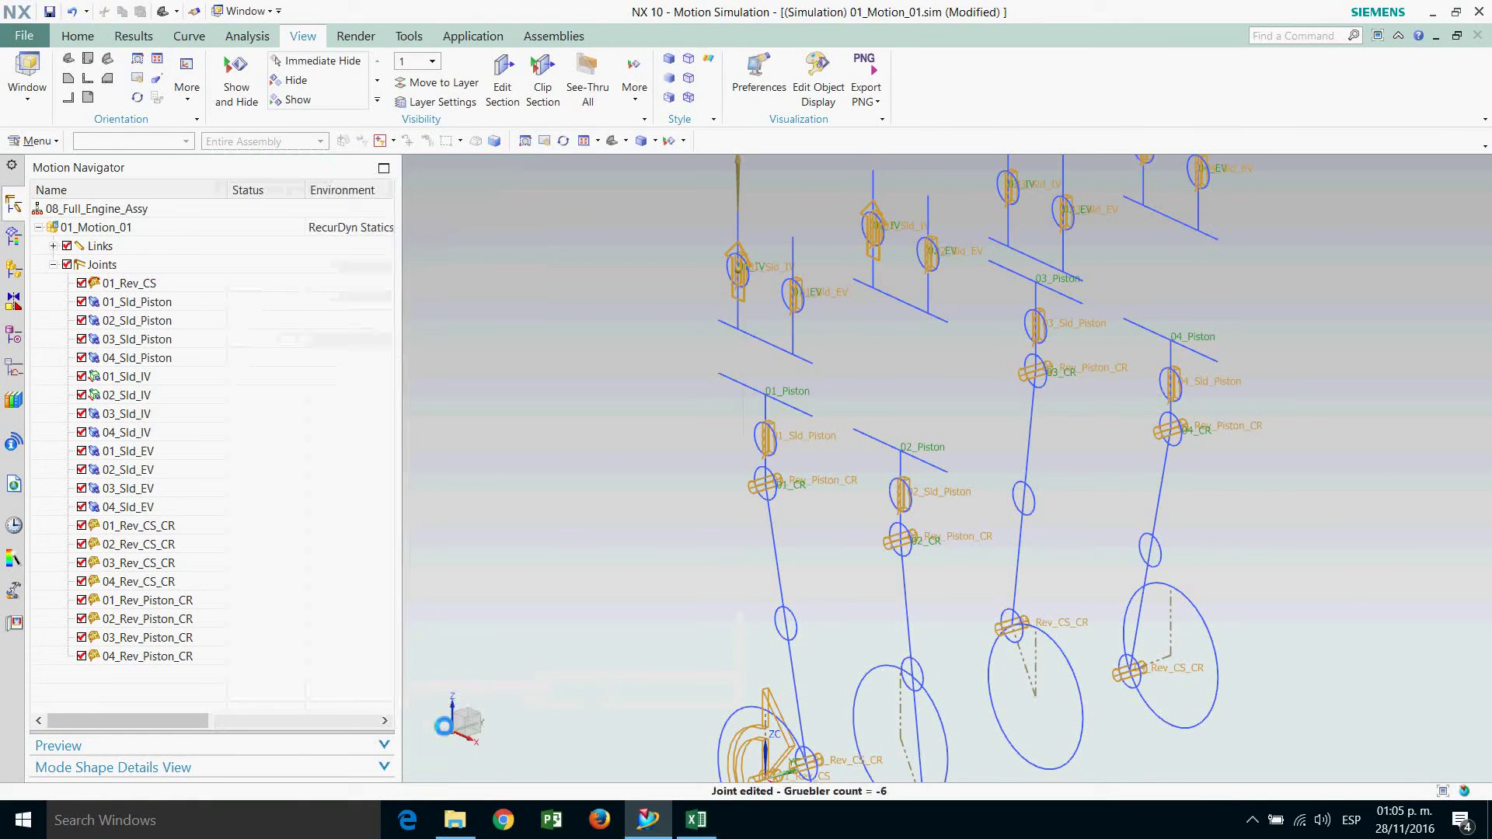
{"action": "left_click", "coordinate": [696, 820]}
{"action": "mouse_move", "coordinate": [1038, 768]}
{"action": "left_mouse_down"}
{"action": "mouse_move", "coordinate": [1174, 768]}
{"action": "mouse_move", "coordinate": [1037, 768]}
{"action": "left_mouse_up"}
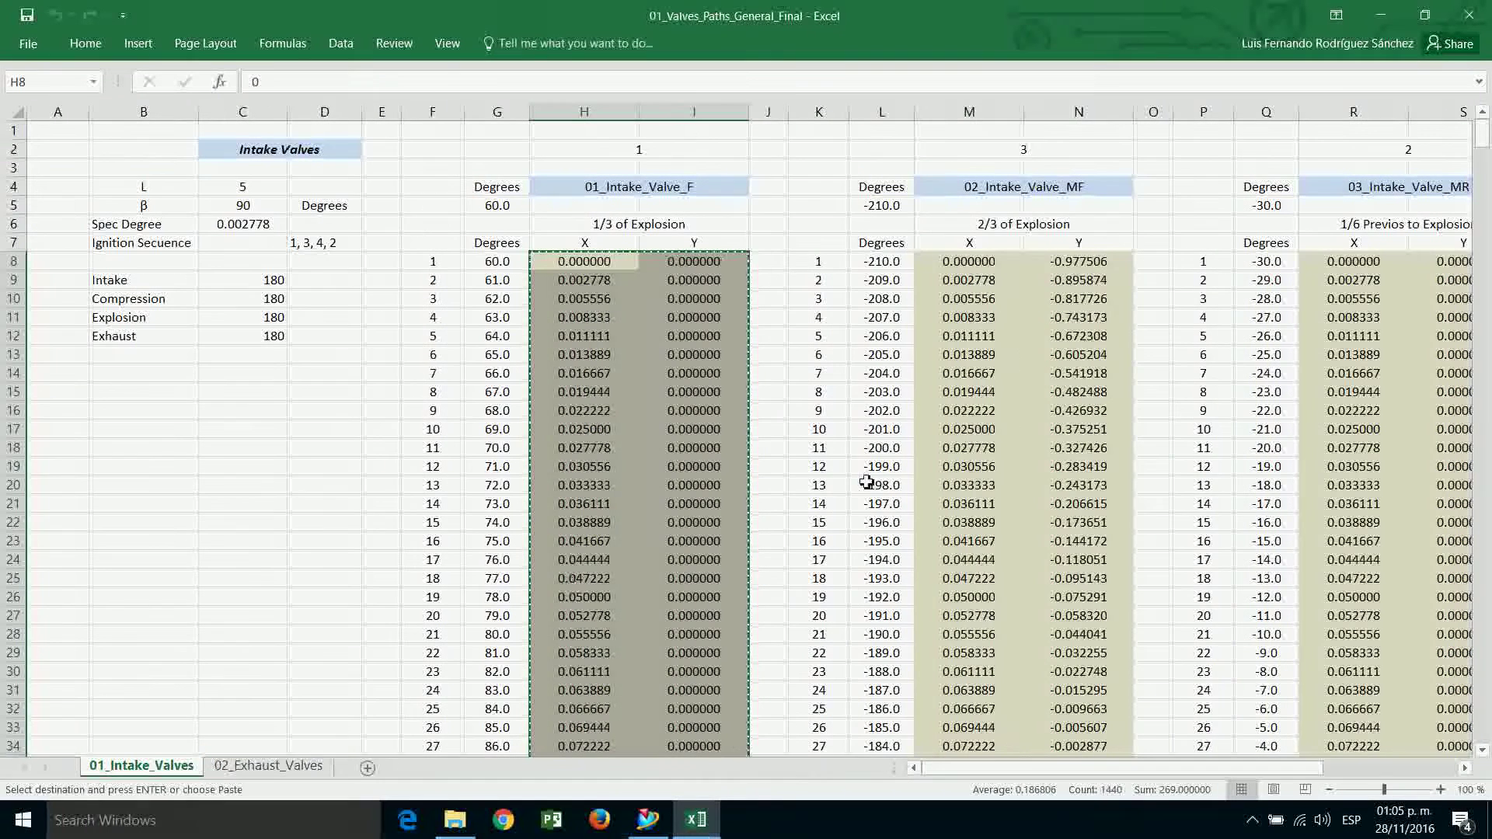
{"action": "left_click", "coordinate": [1380, 15]}
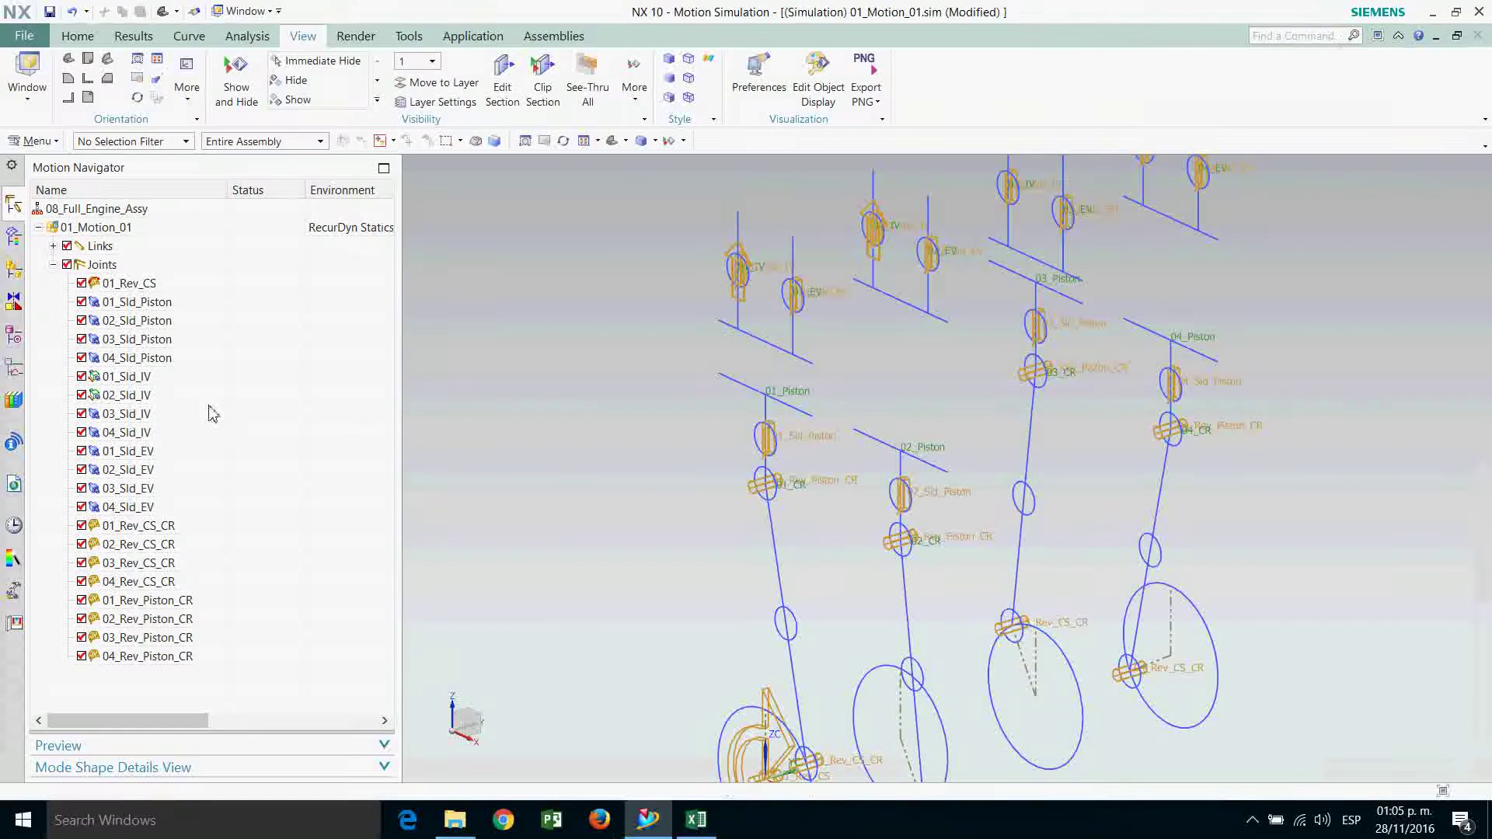
Set the 03_Sld_IV joint's translation driver to Function with Displacement data and show the AFU tables in the Function Manager.
{"action": "double_click", "coordinate": [129, 414]}
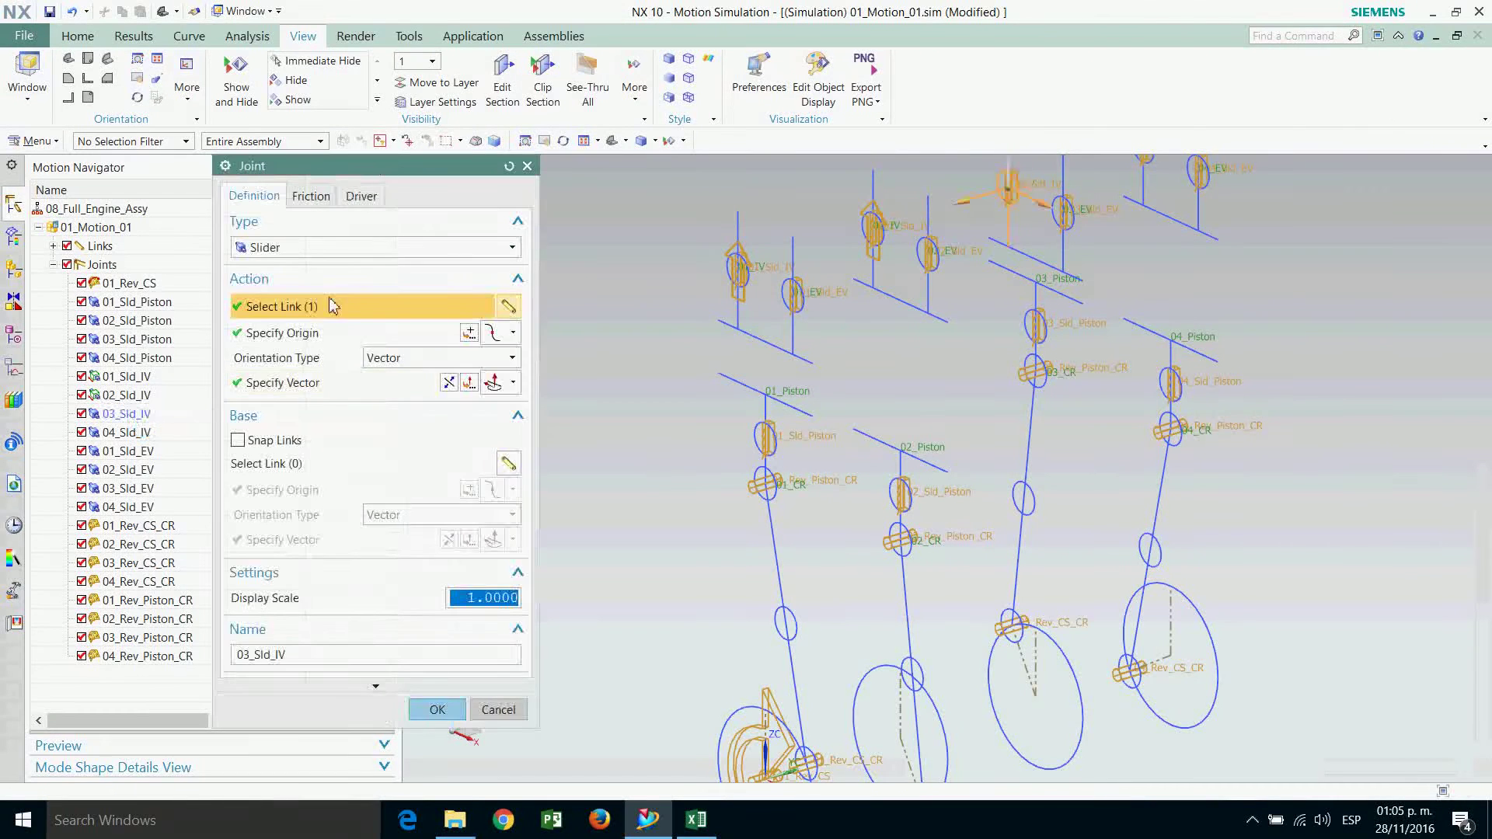
{"action": "left_click", "coordinate": [356, 197]}
{"action": "left_click", "coordinate": [392, 248]}
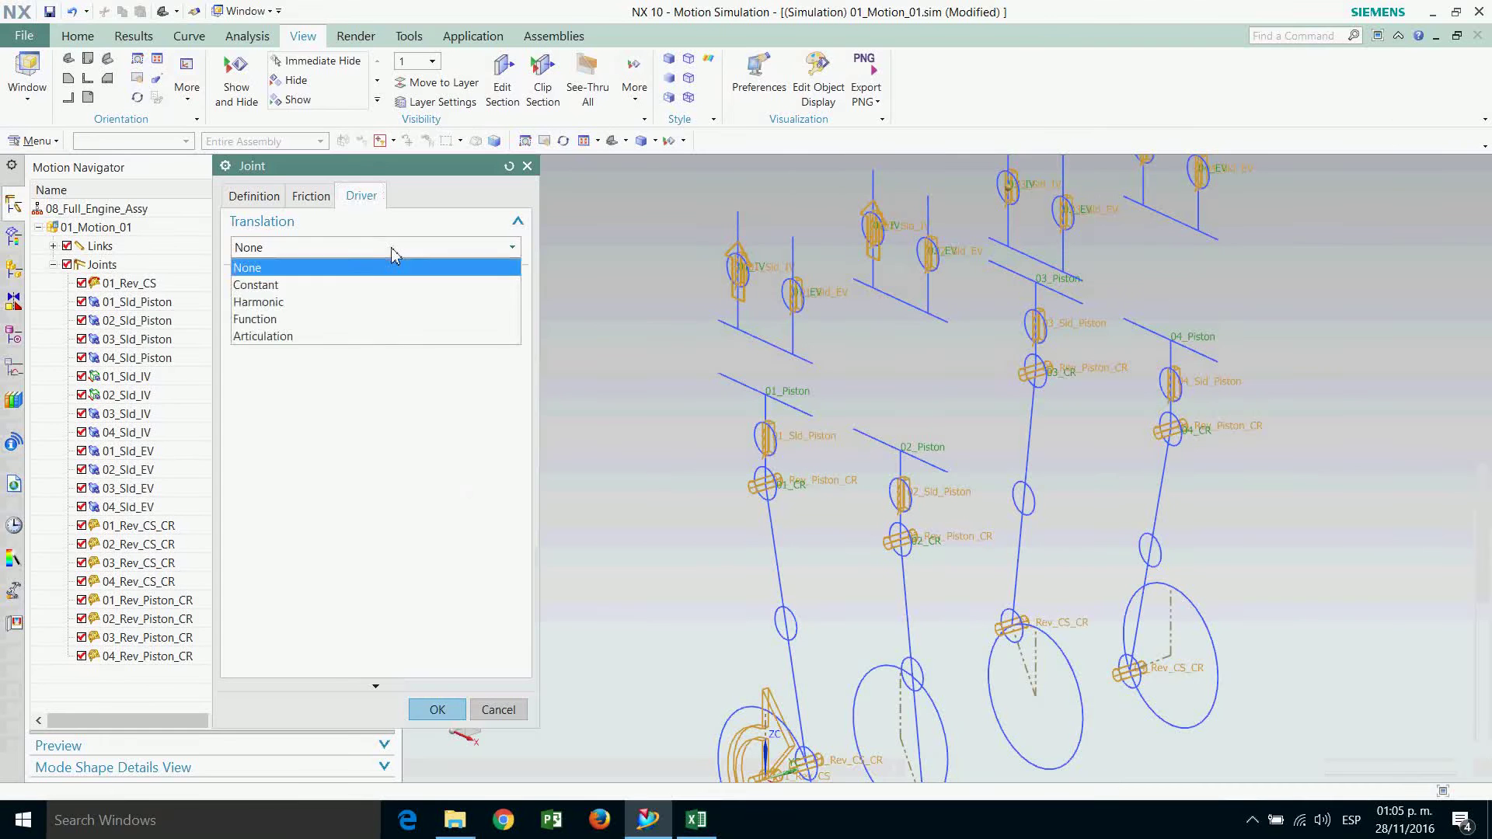
{"action": "left_click", "coordinate": [278, 320]}
{"action": "left_click", "coordinate": [514, 345]}
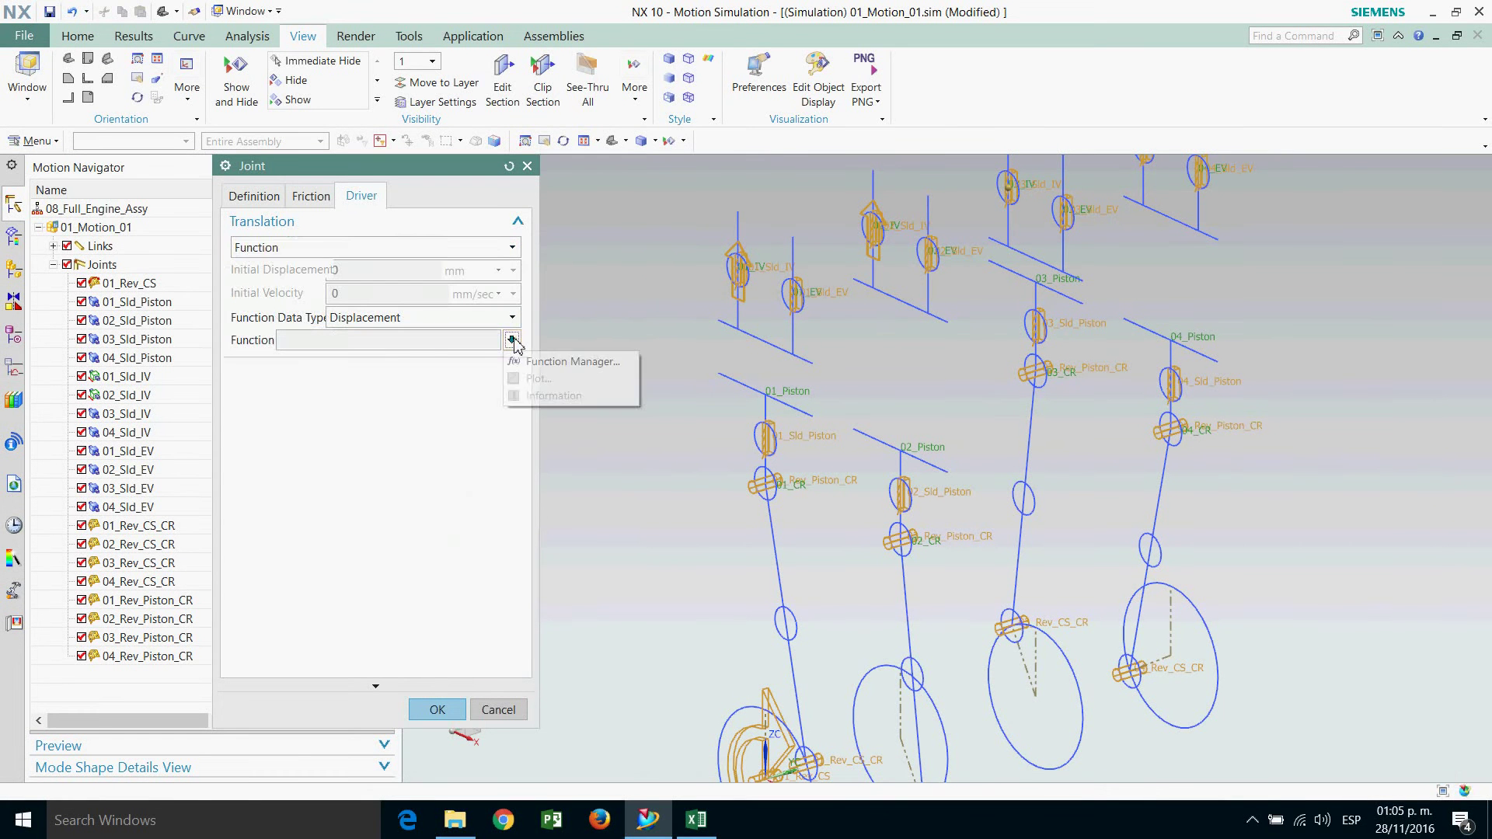
{"action": "left_click", "coordinate": [536, 359]}
{"action": "left_click", "coordinate": [441, 219]}
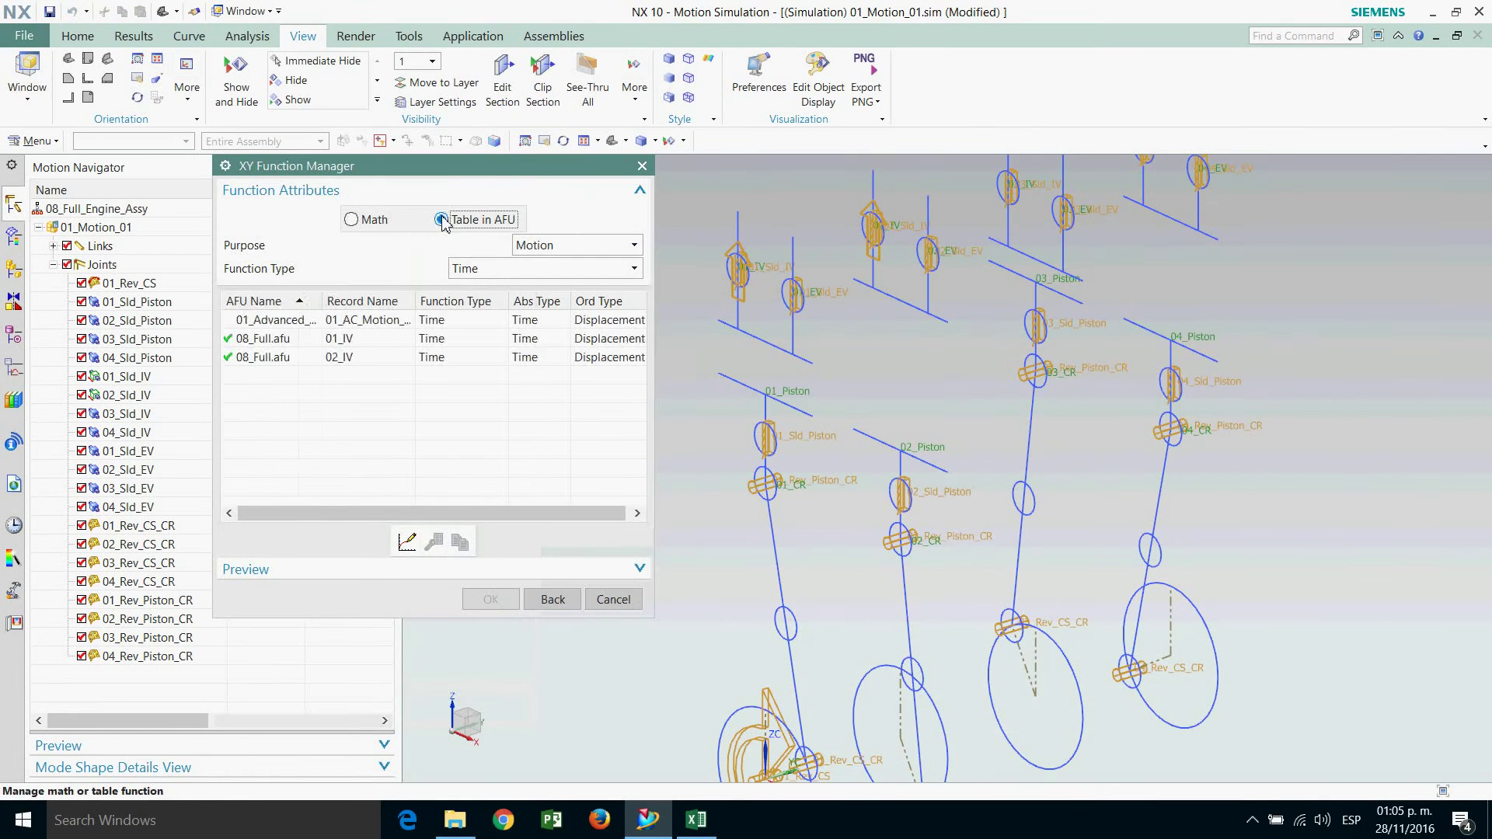
Create a new AFU table function, dismiss the information listing, and name the record 03_IV.
{"action": "left_click", "coordinate": [406, 544]}
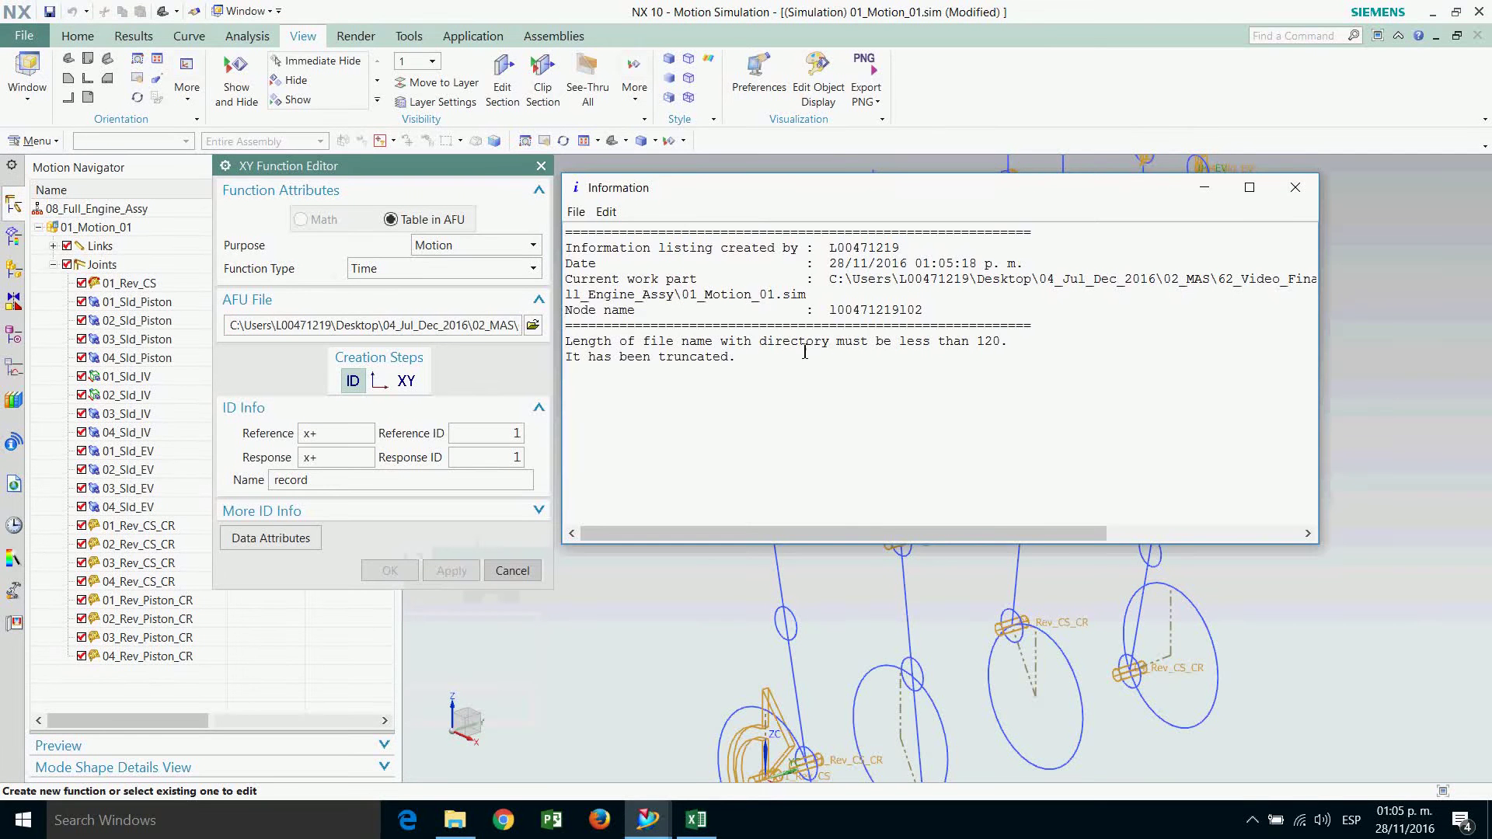
{"action": "left_click", "coordinate": [1295, 187]}
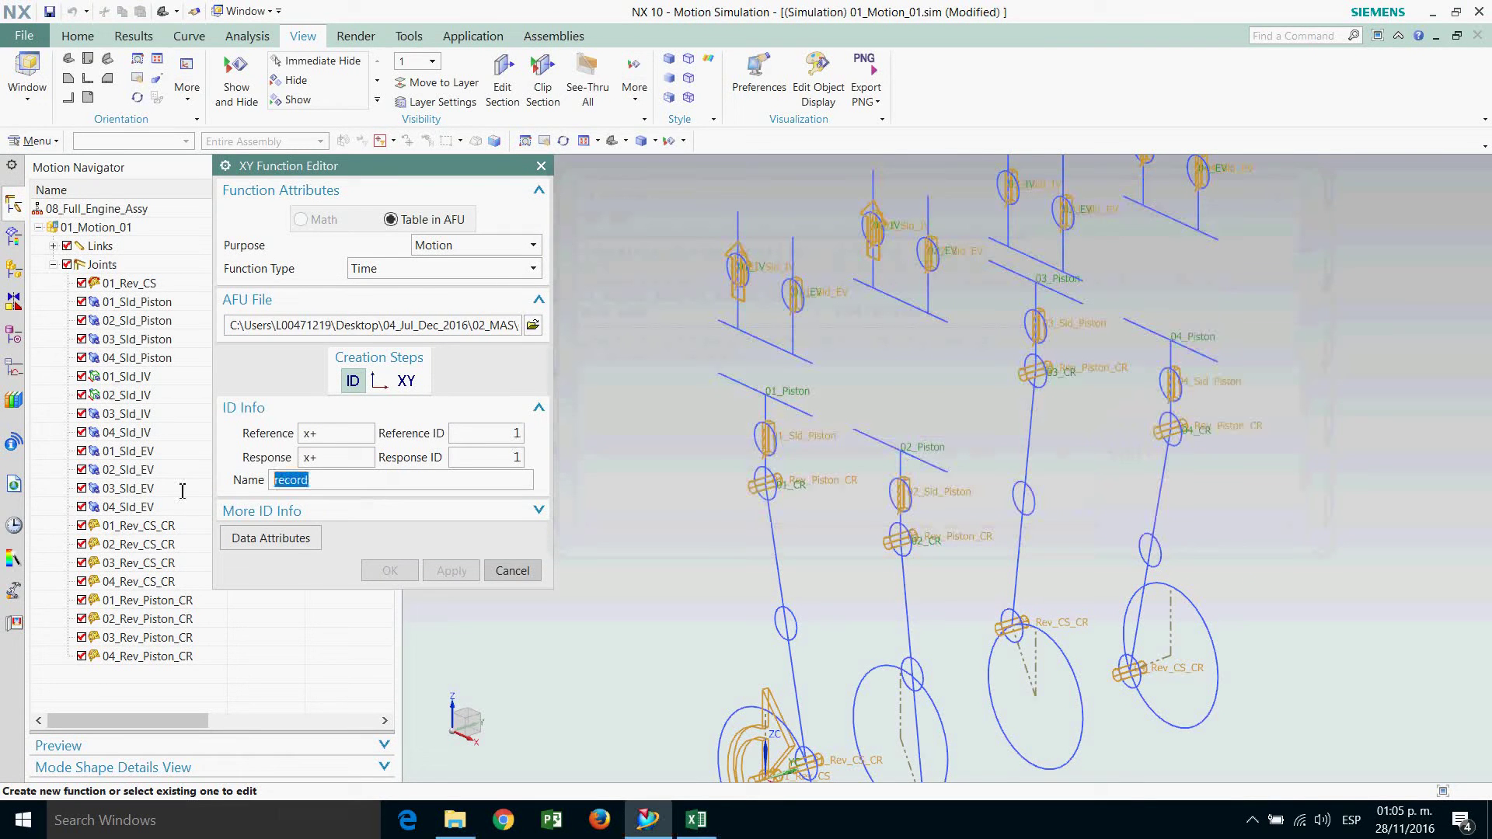
{"action": "type", "text": "03_IV"}
Set the 03_IV XY data to an X increment of 1/360 and 720 points, and clear the generated key-in values.
{"action": "left_click", "coordinate": [406, 380]}
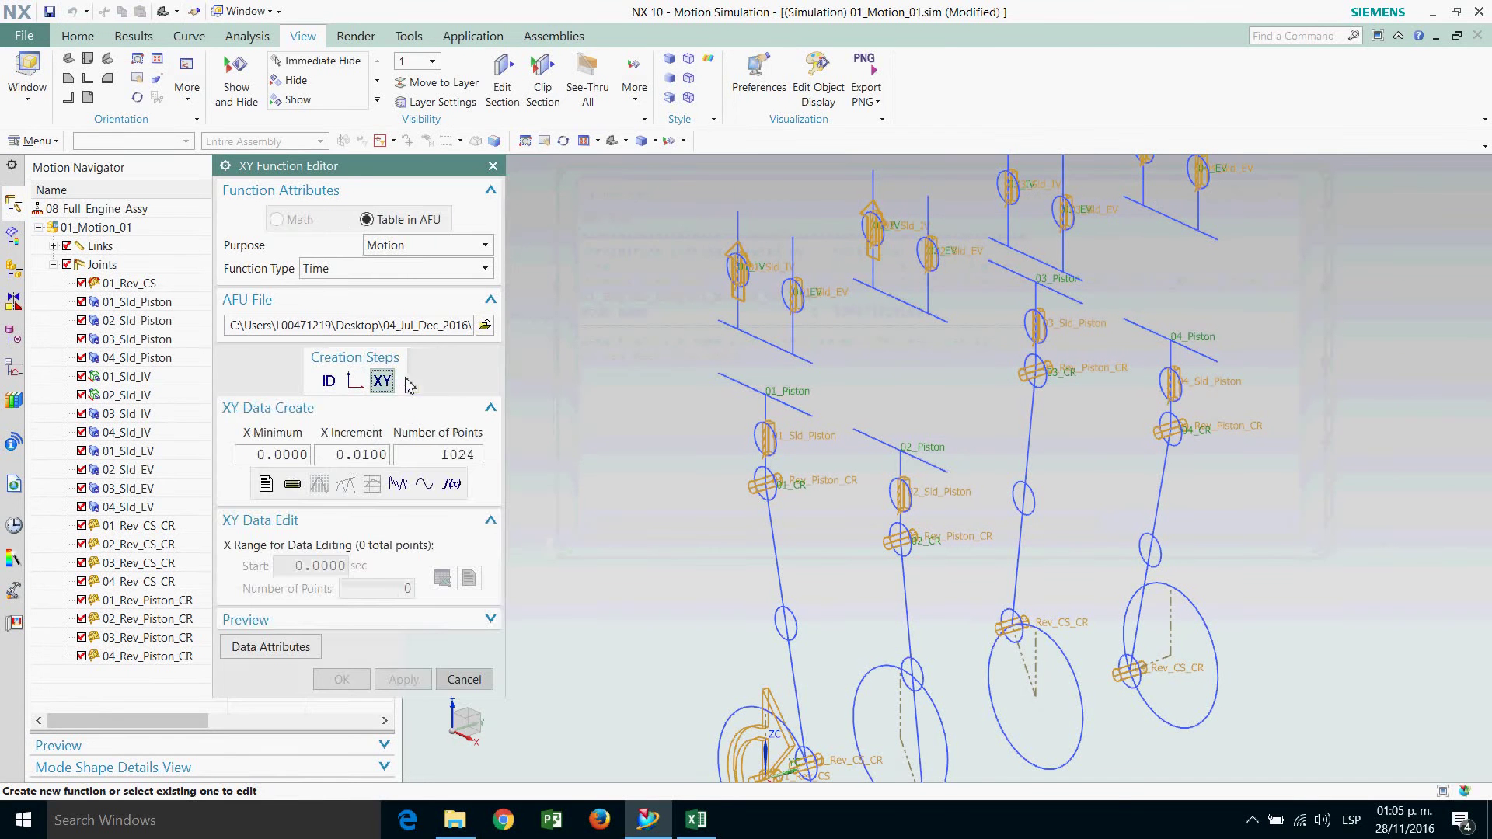
{"action": "left_click", "coordinate": [344, 461]}
{"action": "type", "text": "1/360"}
{"action": "left_click", "coordinate": [448, 462]}
{"action": "type", "text": "720"}
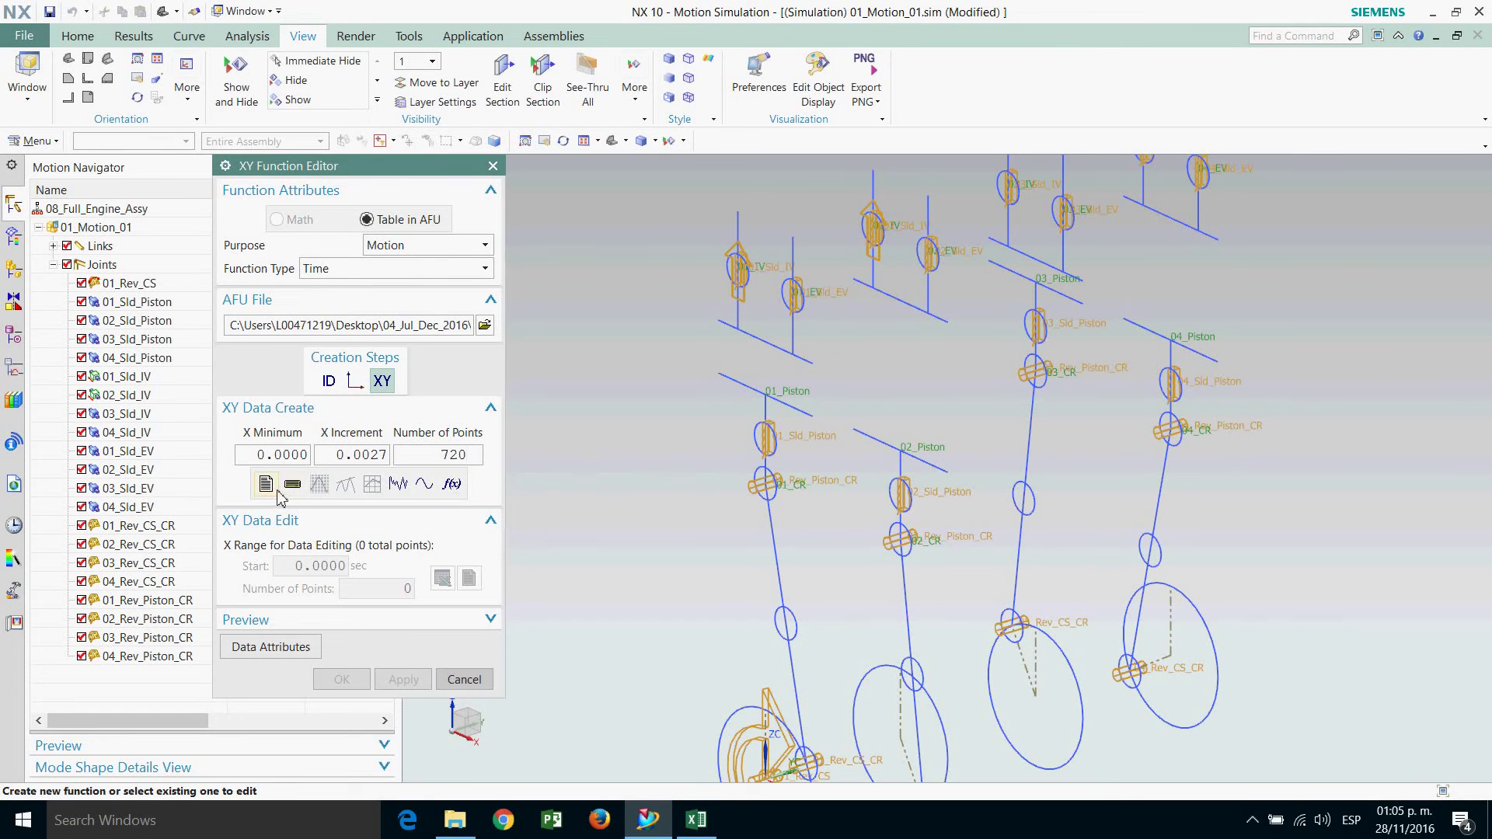
{"action": "left_click", "coordinate": [278, 494]}
{"action": "key", "text": "Delete"}
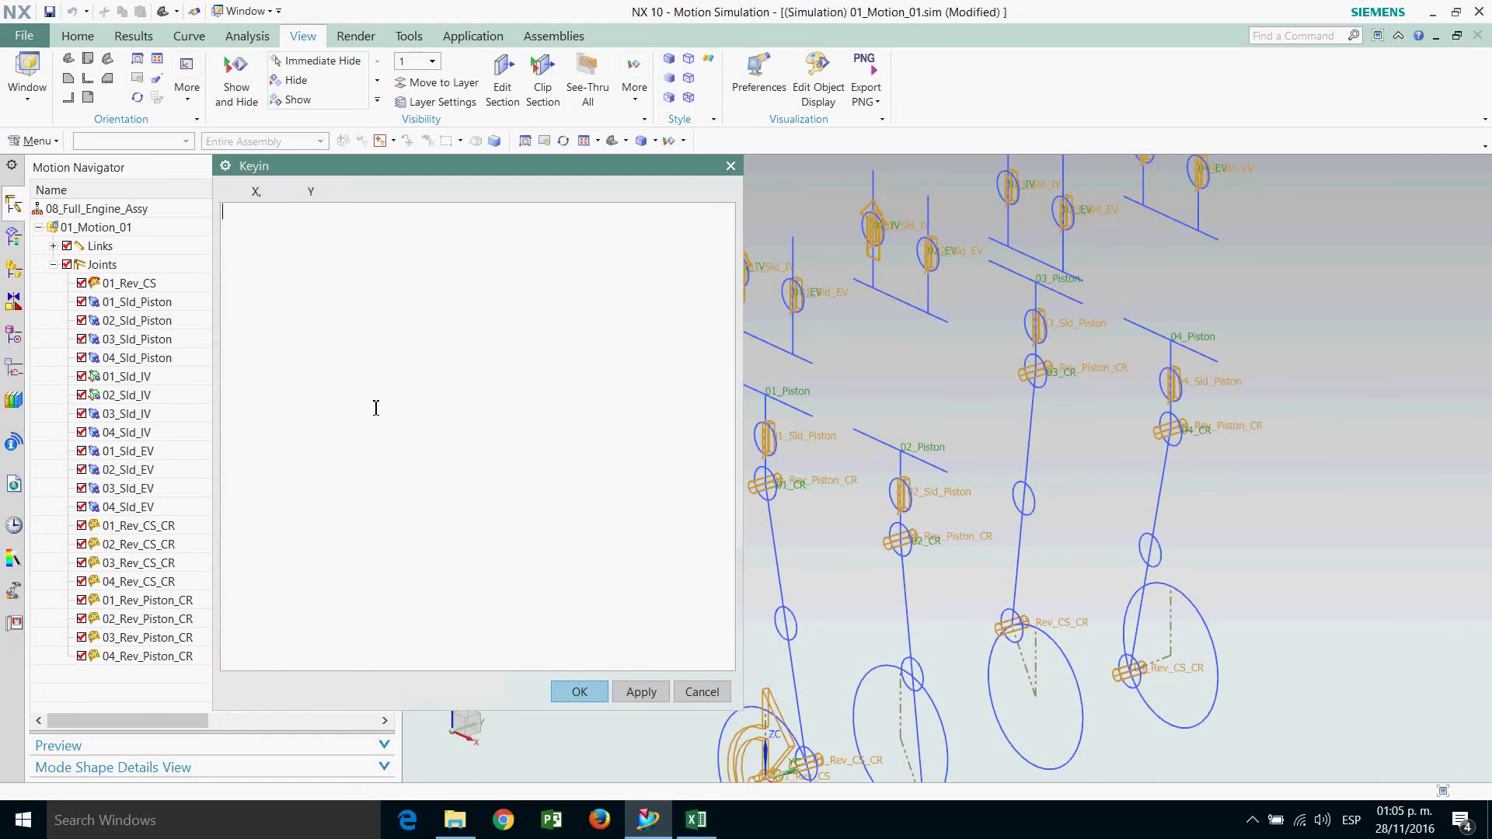
Switch to Excel and copy the 03_Intake_Valve_MR X and Y values in R8:S727 of the 01_Intake_Valves sheet.
{"action": "left_click", "coordinate": [695, 820]}
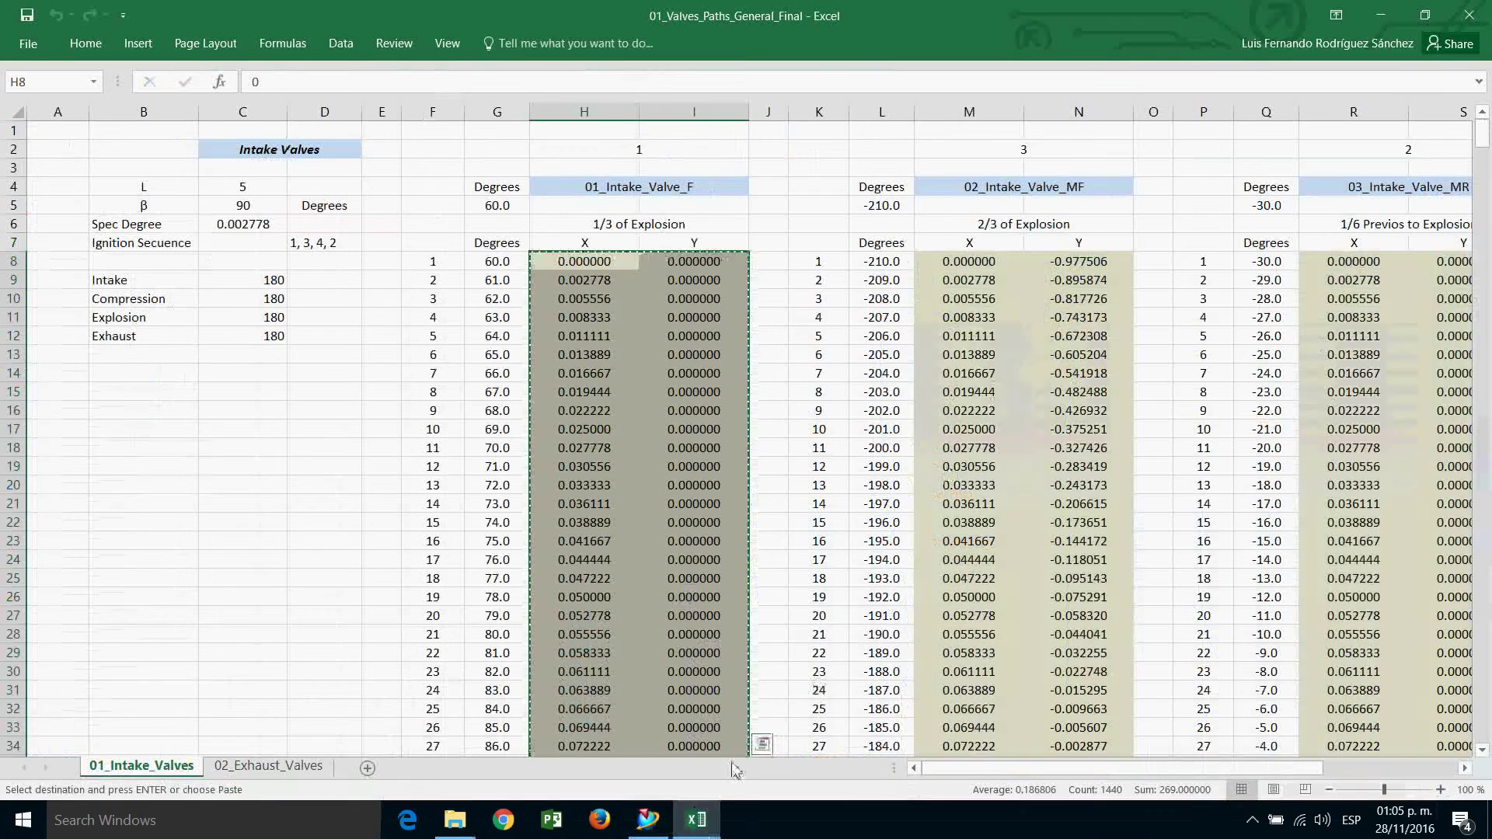
{"action": "left_click_drag", "start_coordinate": [932, 768], "coordinate": [1068, 768]}
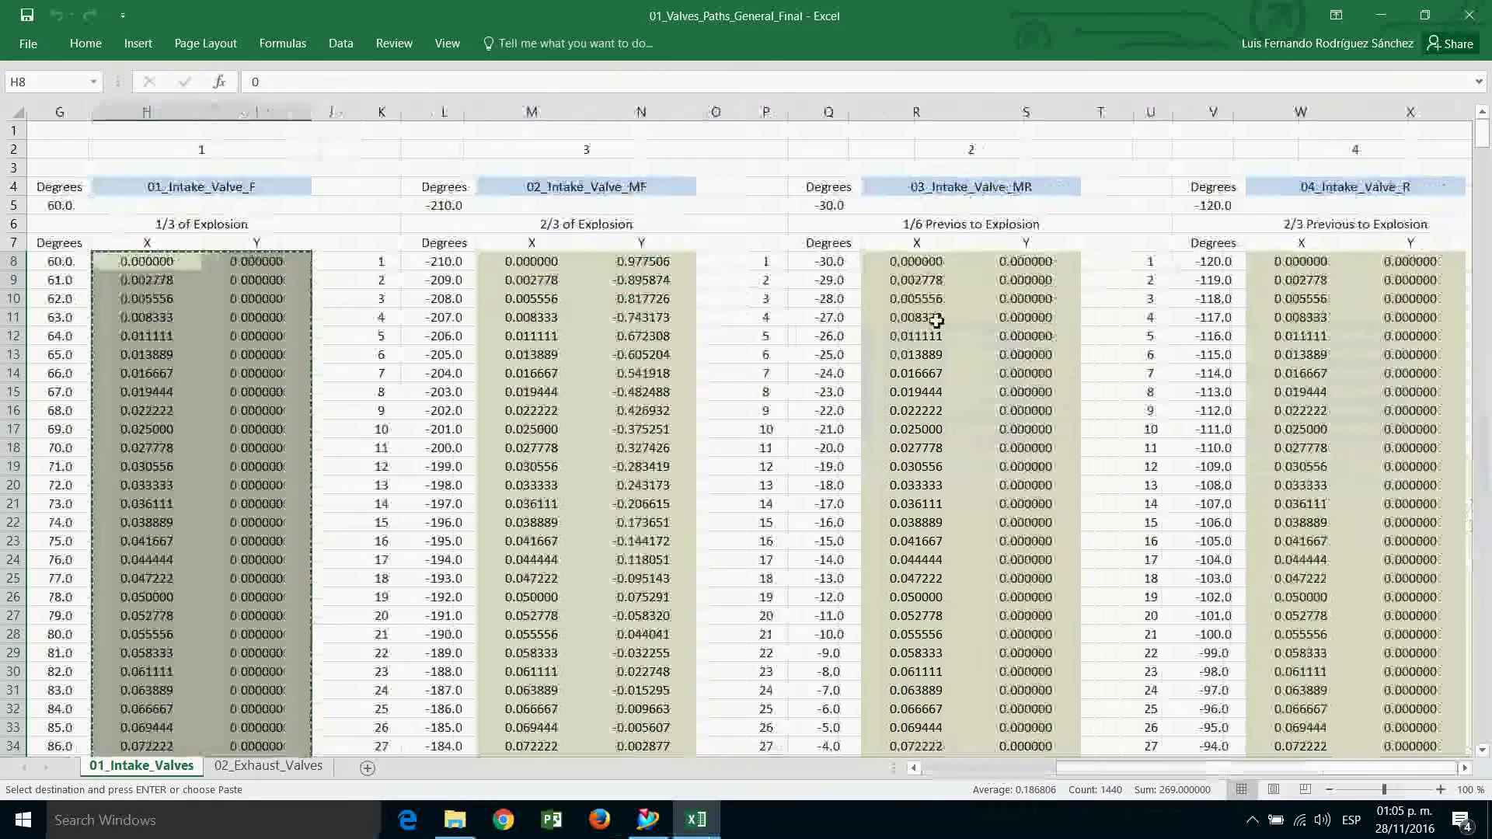
{"action": "left_click", "coordinate": [902, 268]}
{"action": "left_click_drag", "start_coordinate": [1483, 133], "coordinate": [1483, 734]}
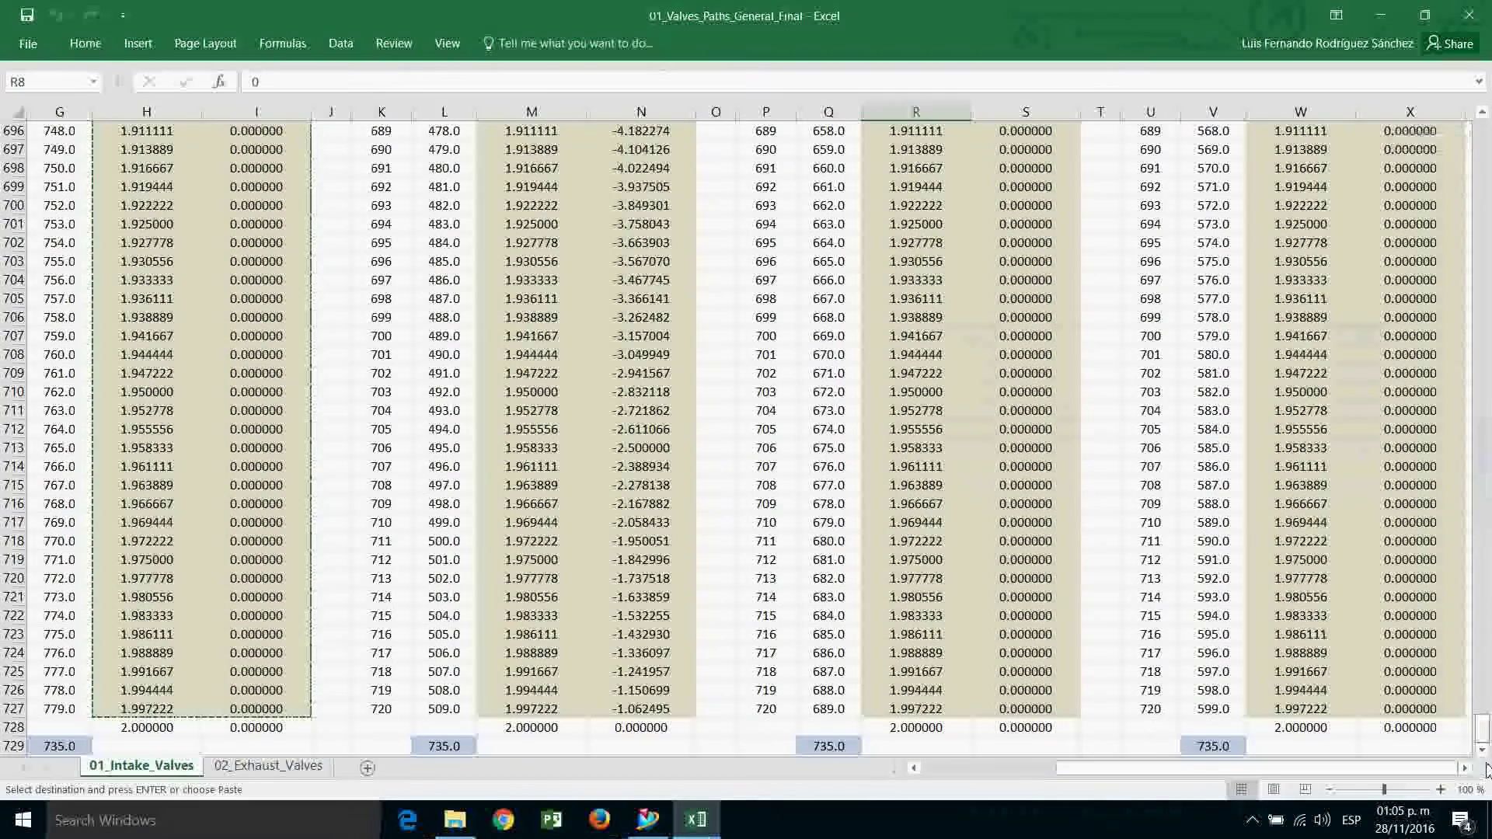
{"action": "left_click", "coordinate": [1063, 699], "text": "shift"}
{"action": "right_click", "coordinate": [1064, 699]}
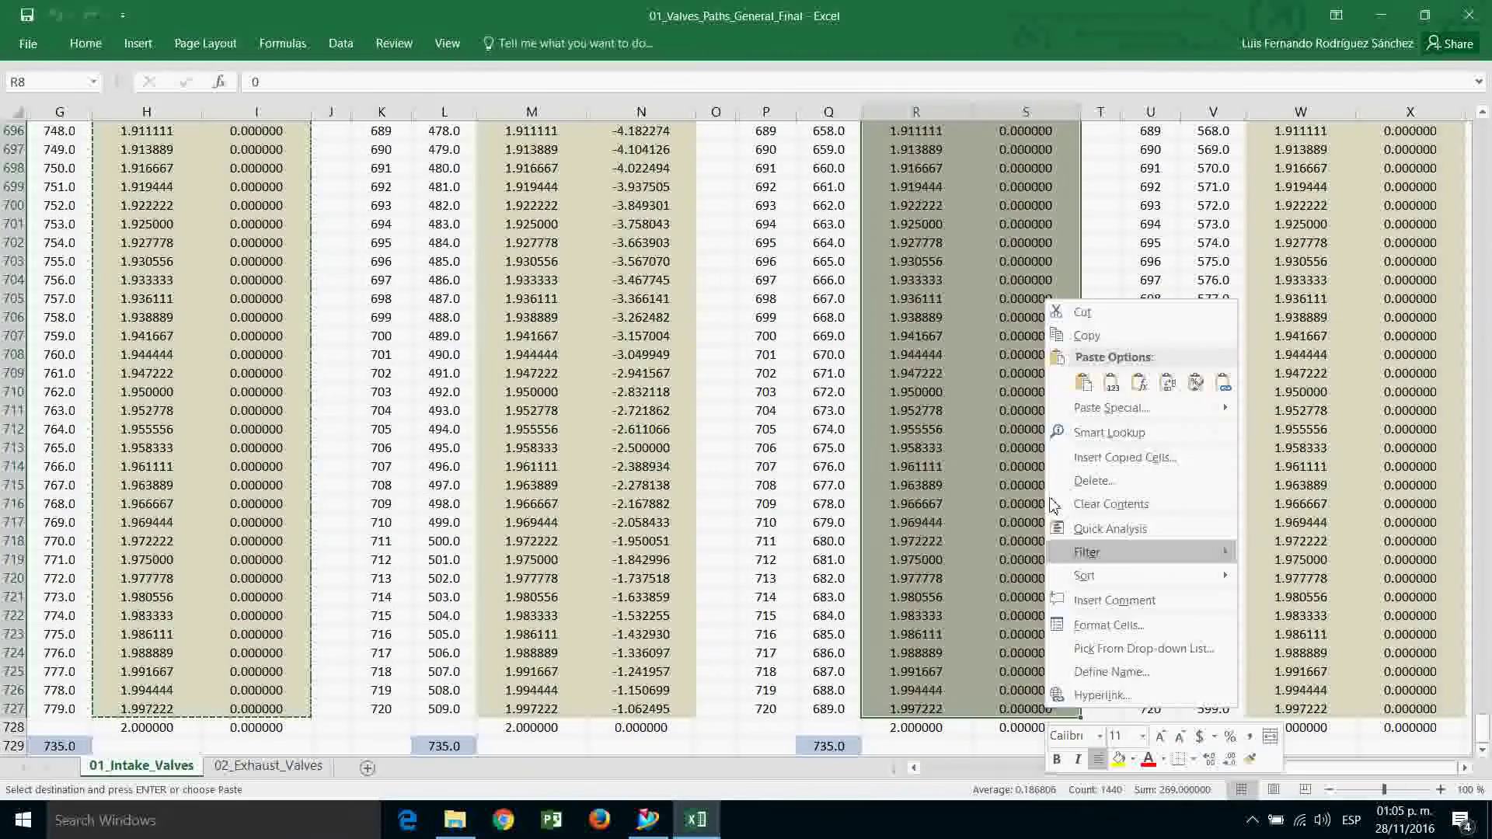
{"action": "left_click", "coordinate": [1080, 342]}
Return to NX, paste the copied values as the 03_IV key-in data, and accept the function and the 03_Sld_IV joint.
{"action": "left_click", "coordinate": [1381, 16]}
{"action": "right_click", "coordinate": [345, 227]}
{"action": "left_click", "coordinate": [404, 294]}
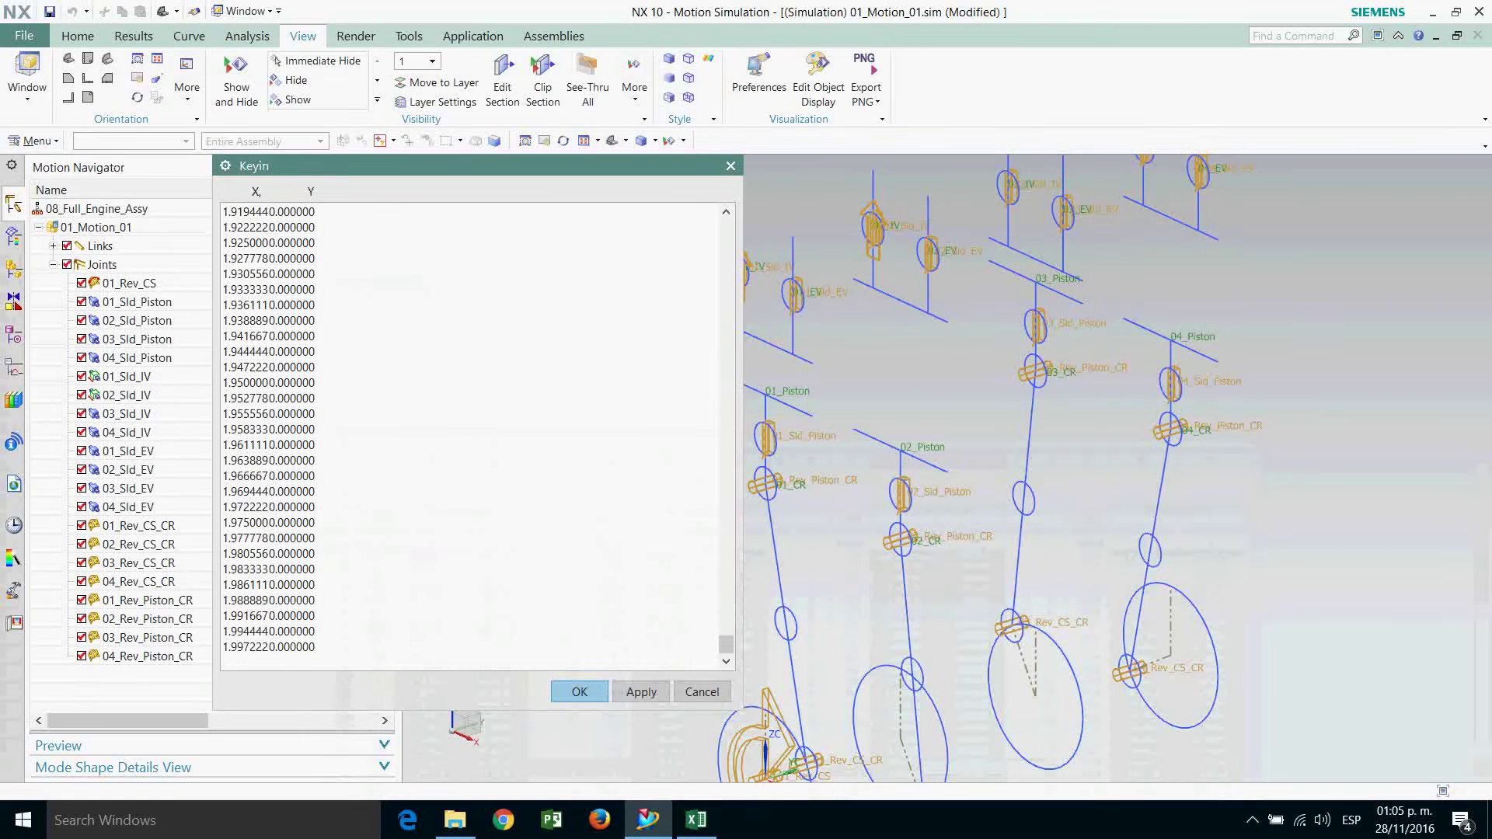
{"action": "left_click", "coordinate": [584, 691]}
{"action": "left_click", "coordinate": [344, 681]}
{"action": "left_click", "coordinate": [487, 601]}
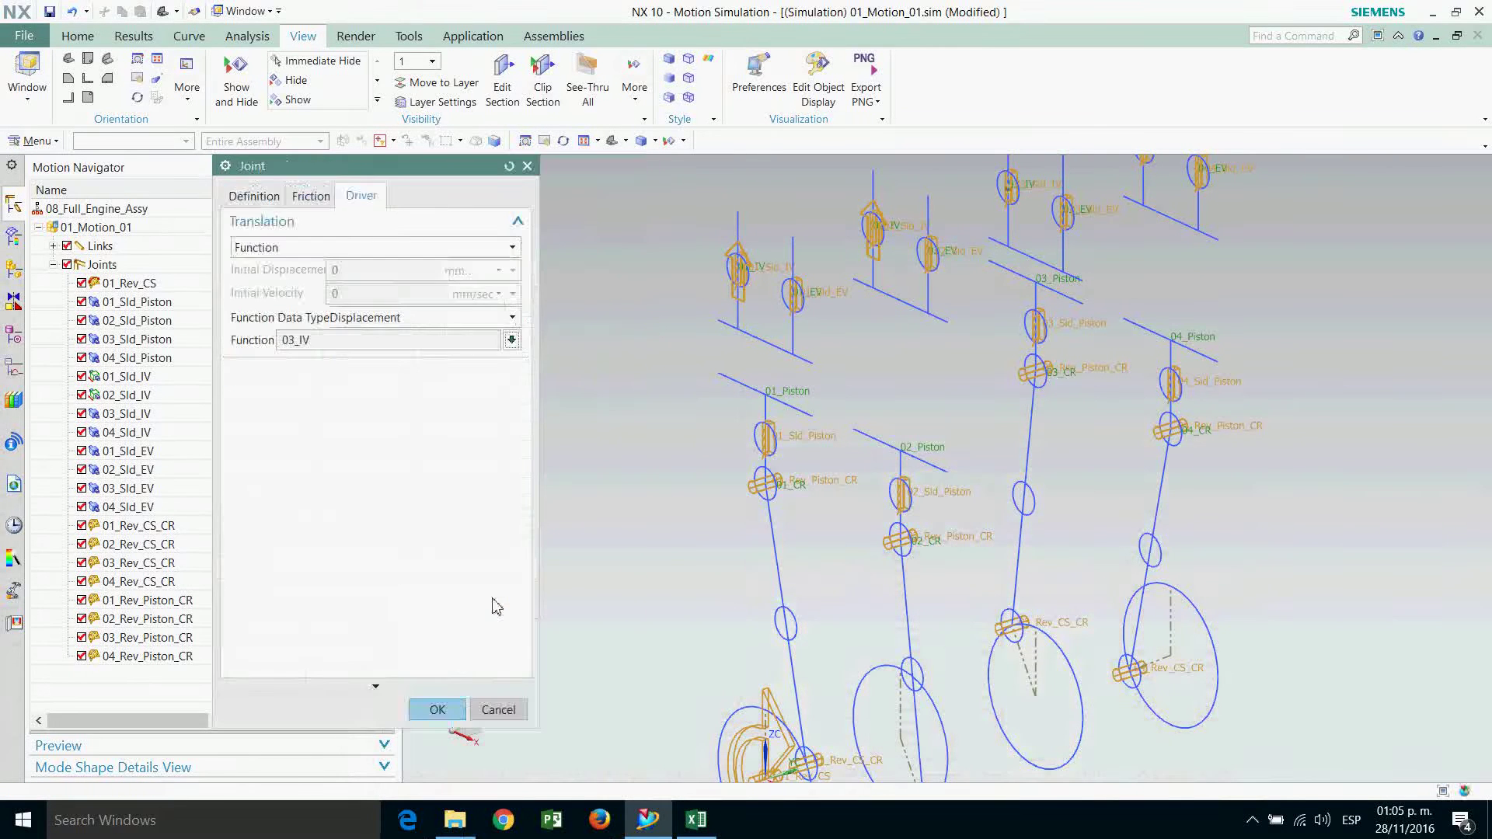
{"action": "left_click", "coordinate": [440, 709]}
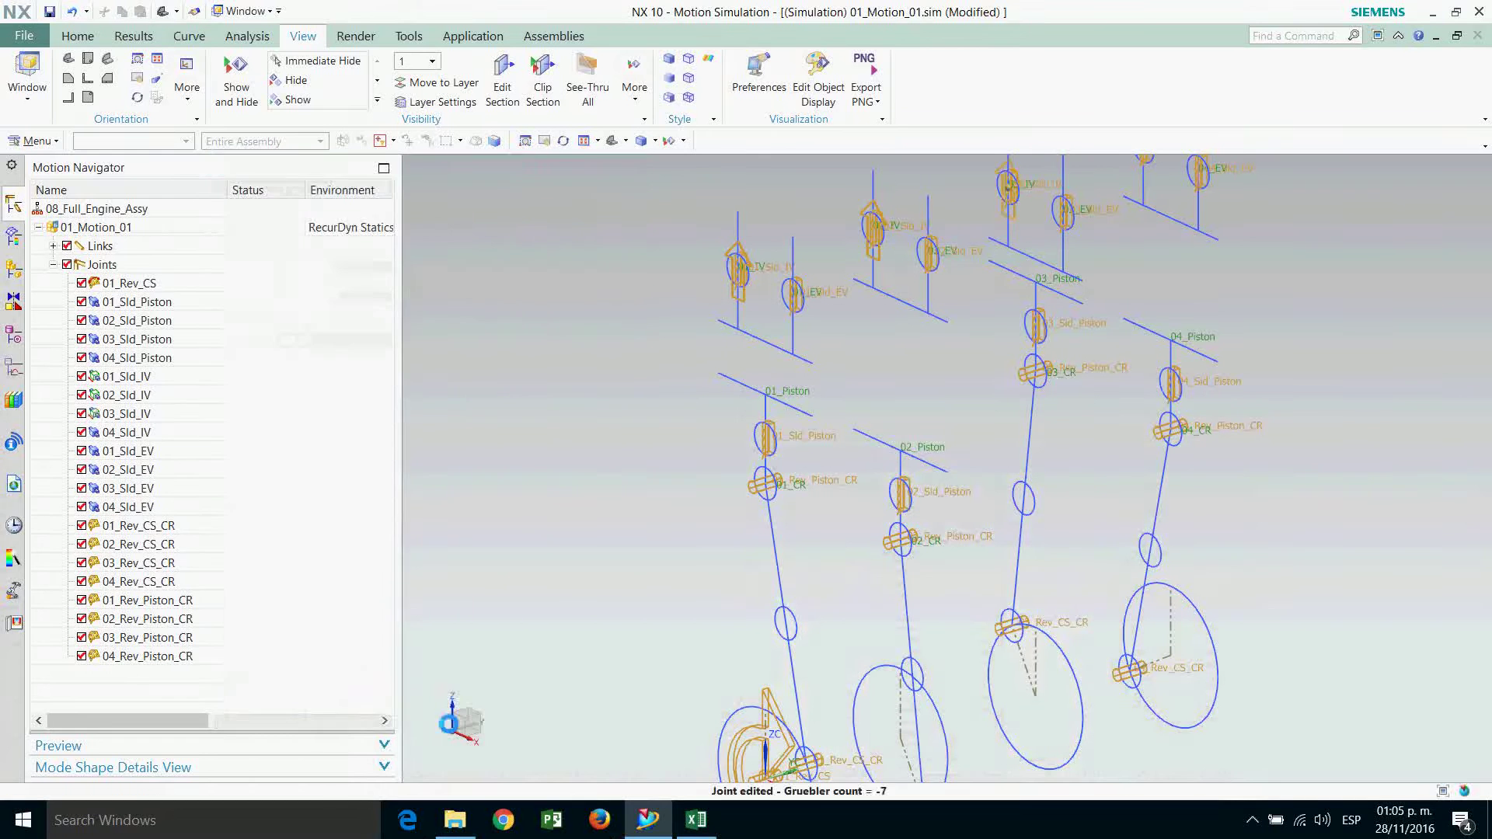
Set the 04_Sld_IV joint's translation driver to a displacement Function and open the function manager for it.
{"action": "double_click", "coordinate": [135, 453]}
{"action": "left_click", "coordinate": [362, 197]}
{"action": "left_click", "coordinate": [338, 248]}
{"action": "left_click", "coordinate": [282, 323]}
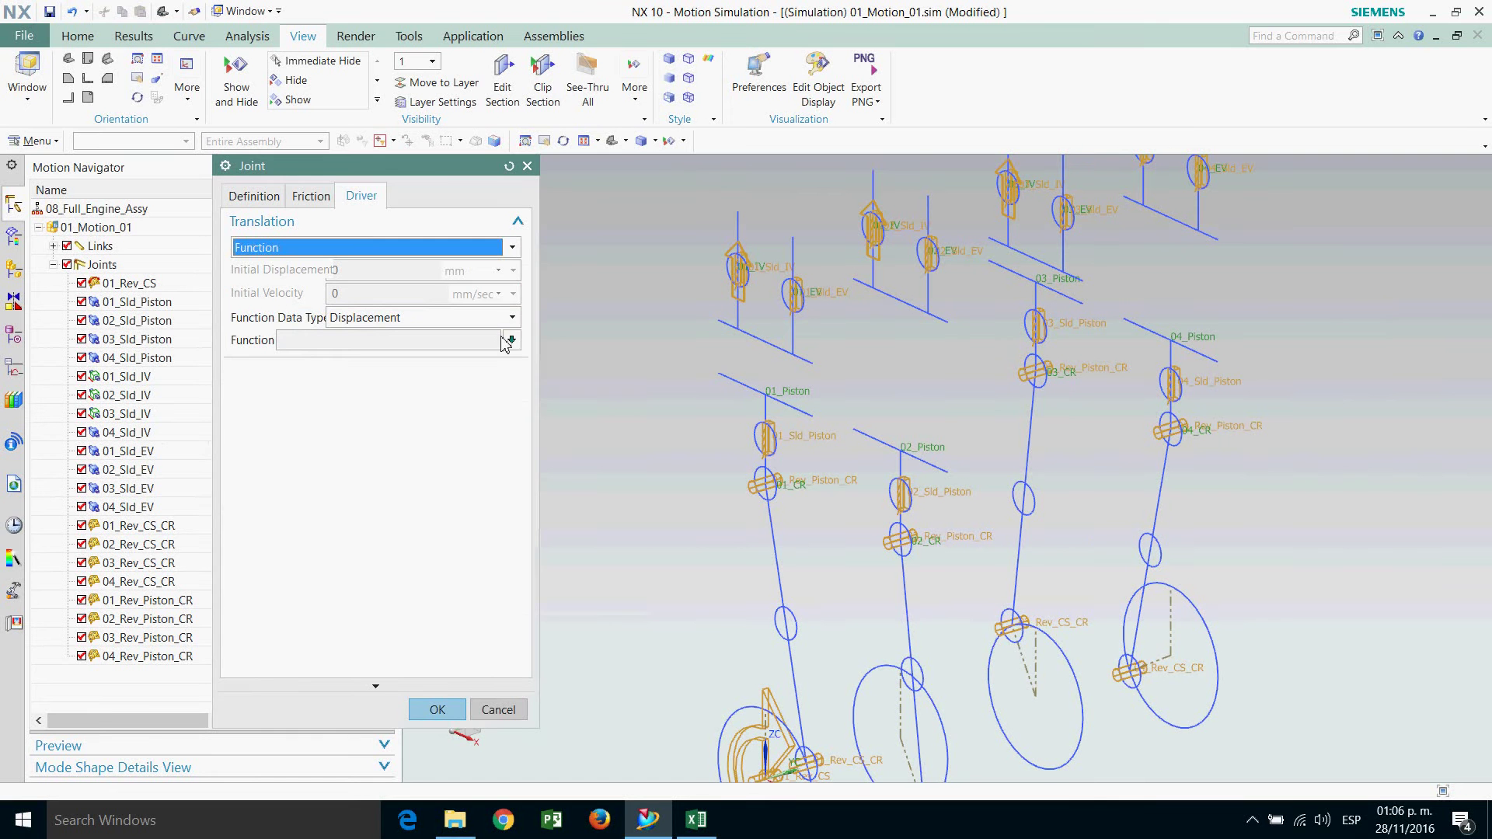
{"action": "left_click", "coordinate": [515, 343]}
{"action": "left_click", "coordinate": [544, 362]}
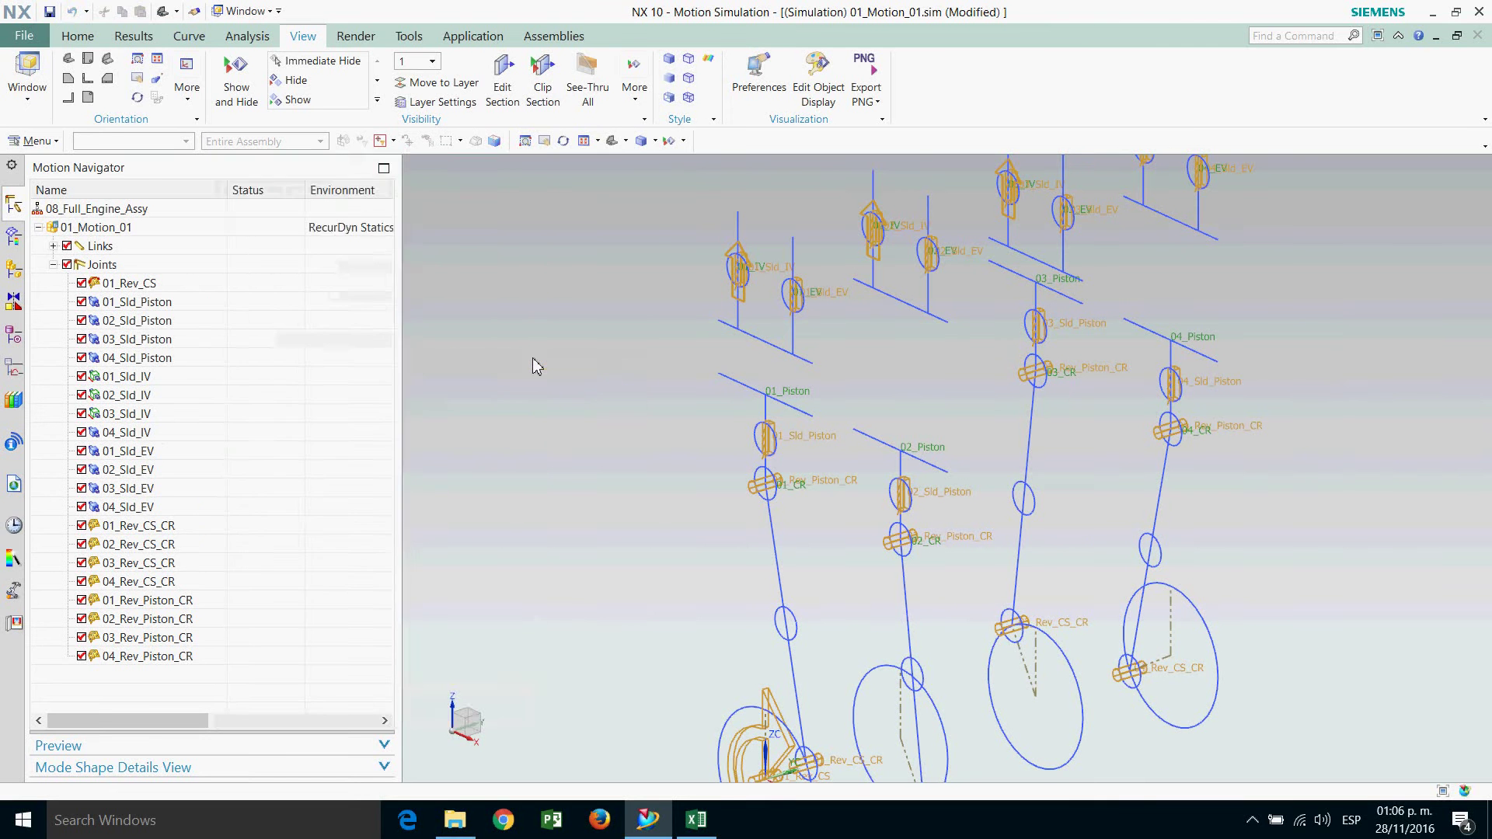
Create a new AFU table function, dismiss the information listing, and name the record 04_IV.
{"action": "left_click", "coordinate": [440, 220]}
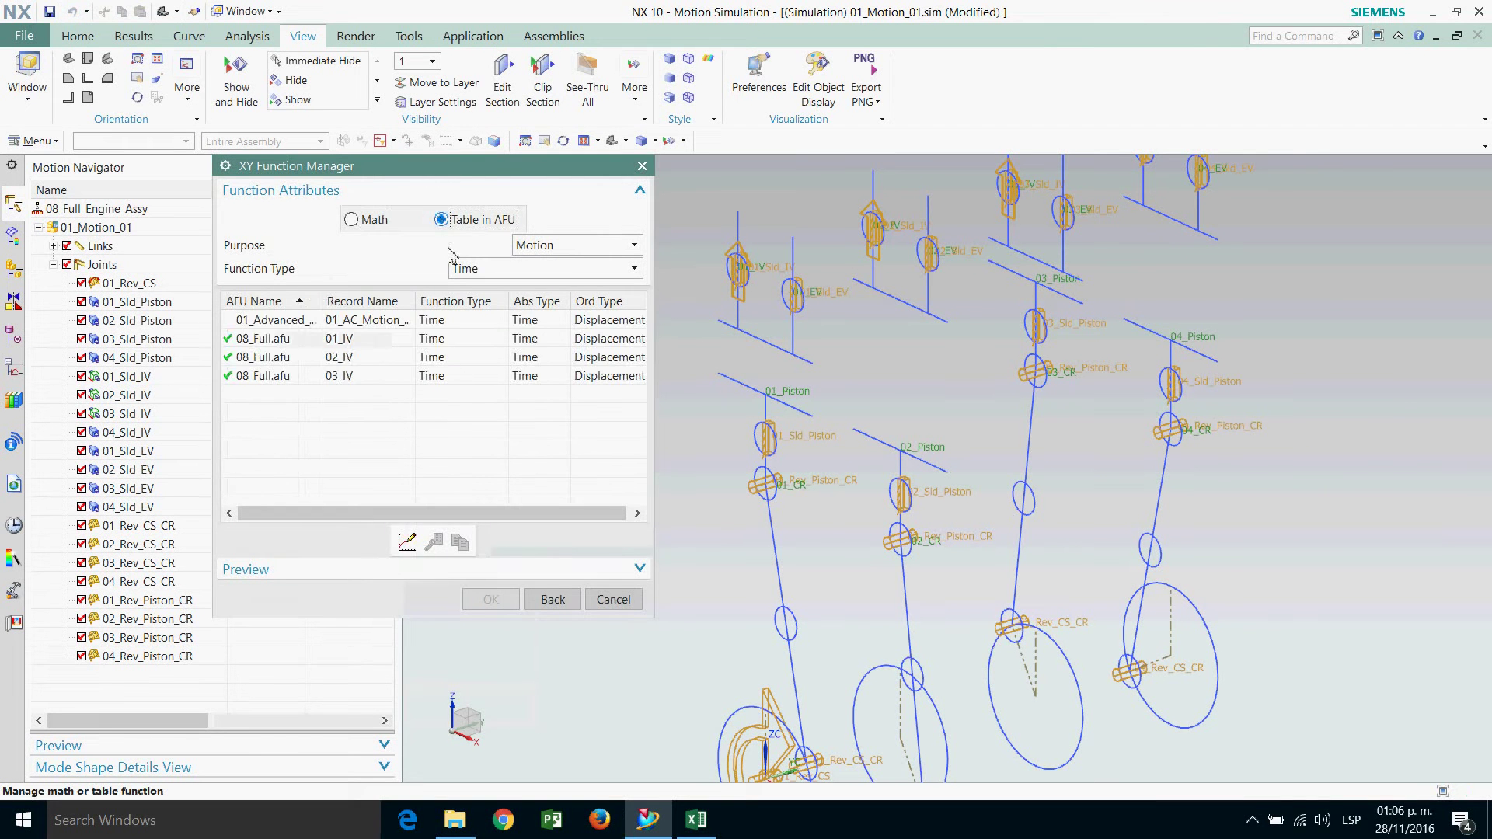
{"action": "left_click", "coordinate": [408, 541]}
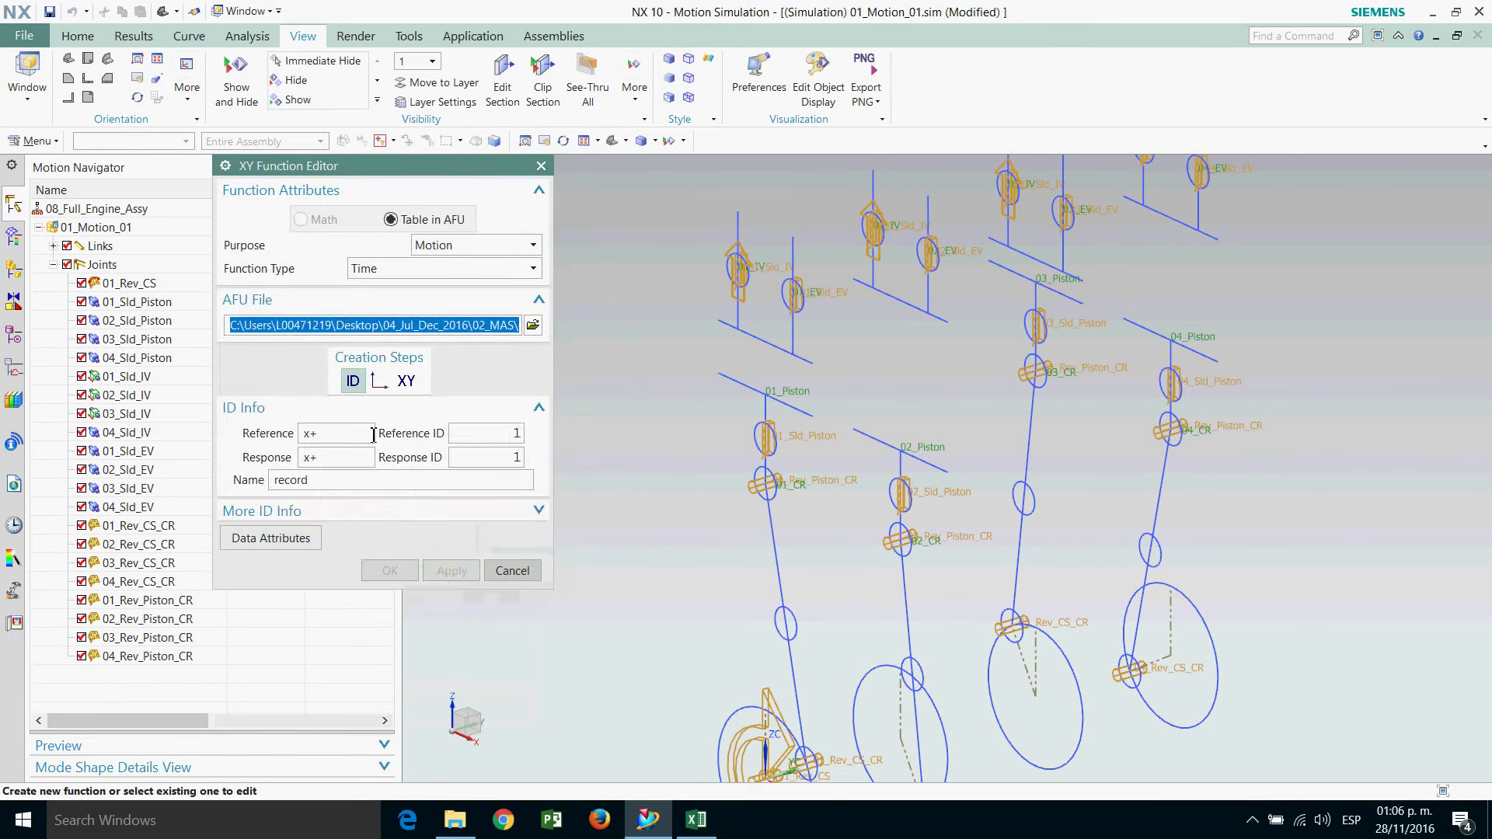
{"action": "left_click", "coordinate": [1295, 188]}
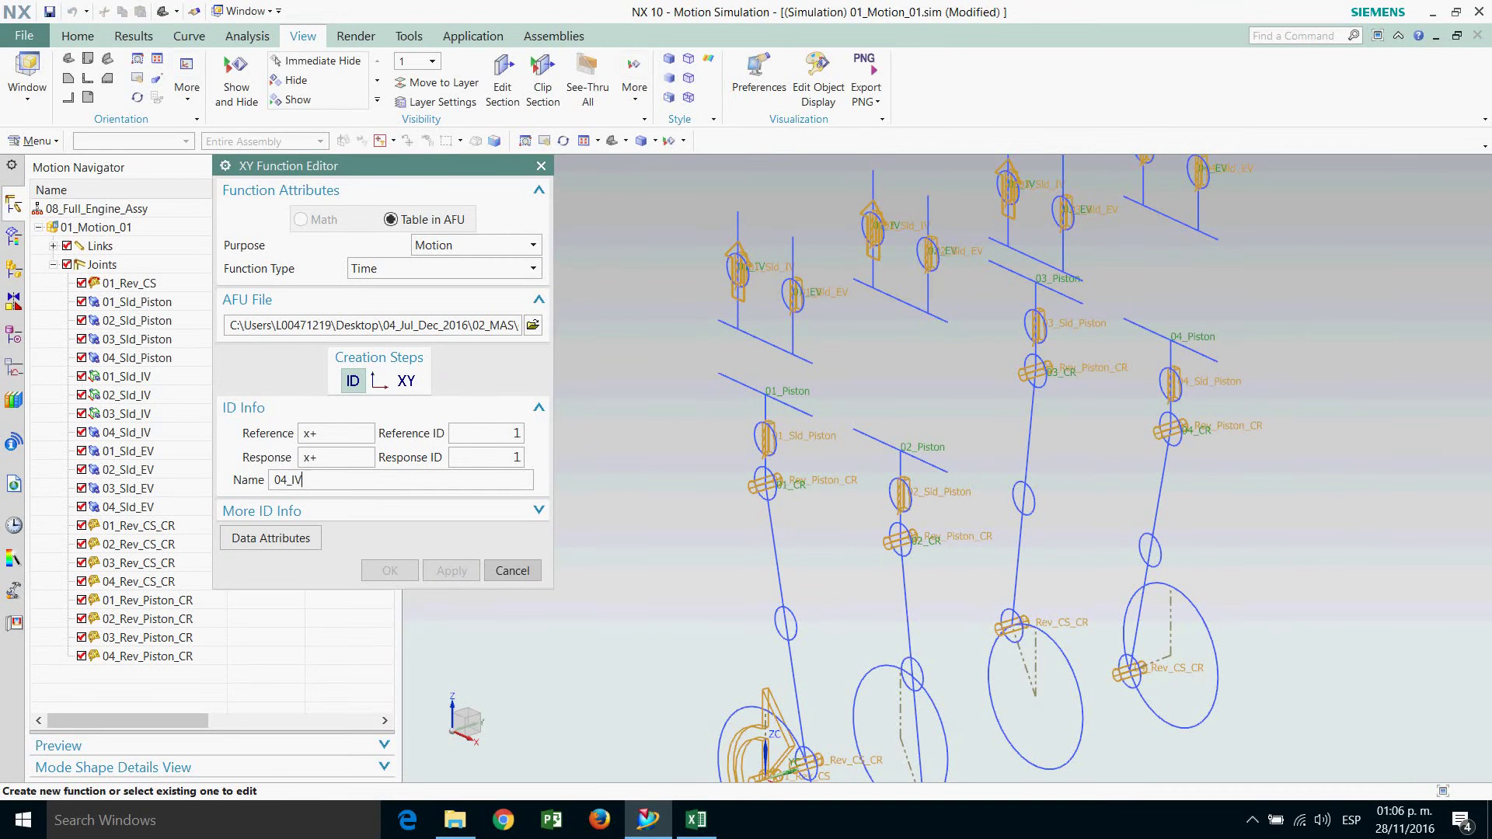
Set the 04_IV XY data to an X increment of 1/360 and 720 points, and clear the generated key-in values.
{"action": "left_click", "coordinate": [406, 381]}
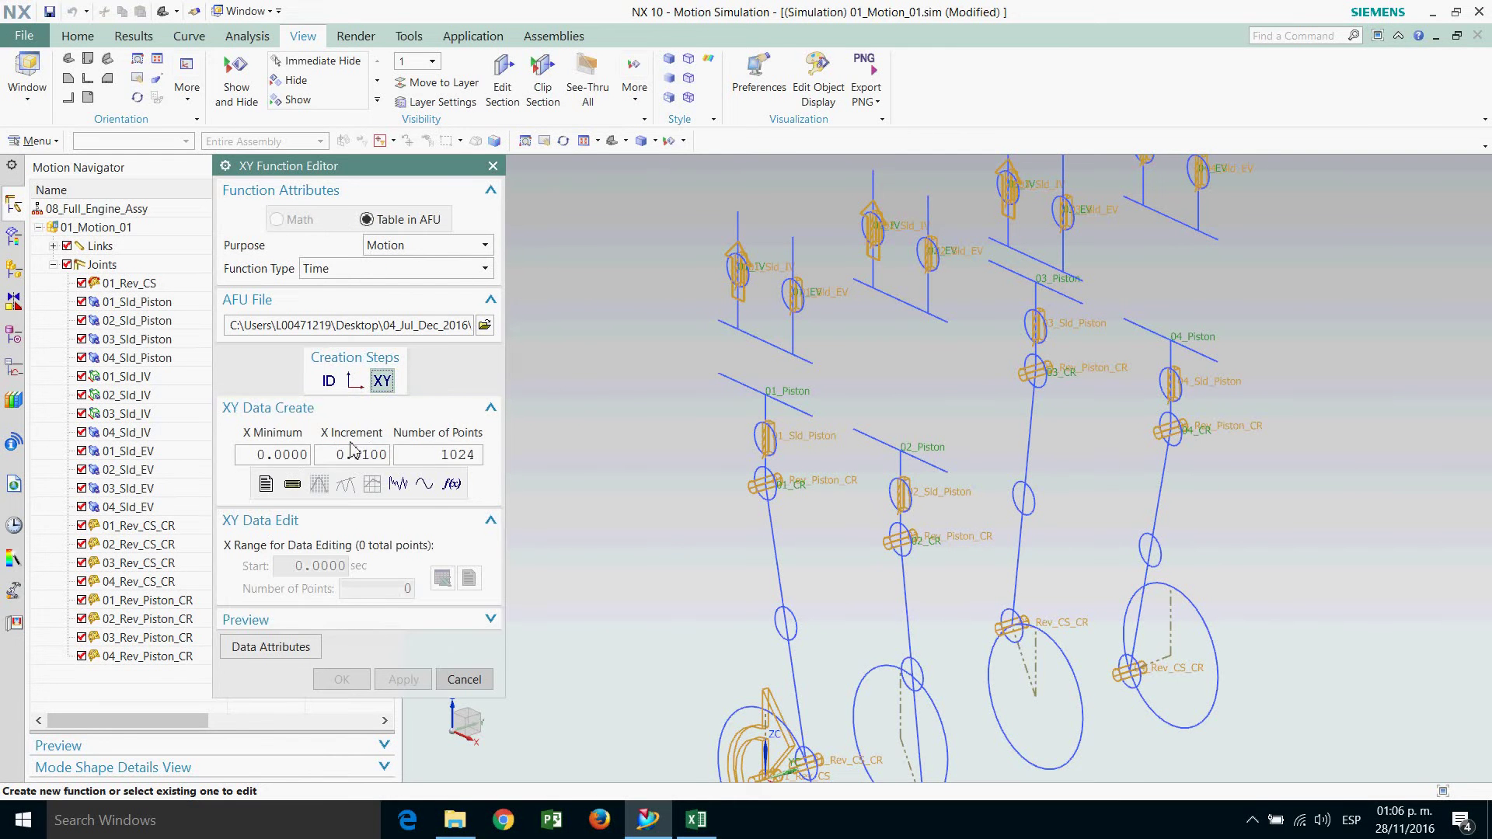
{"action": "double_click", "coordinate": [352, 463]}
{"action": "type", "text": "1"}
{"action": "double_click", "coordinate": [446, 464]}
{"action": "type", "text": "7"}
{"action": "left_click", "coordinate": [265, 485]}
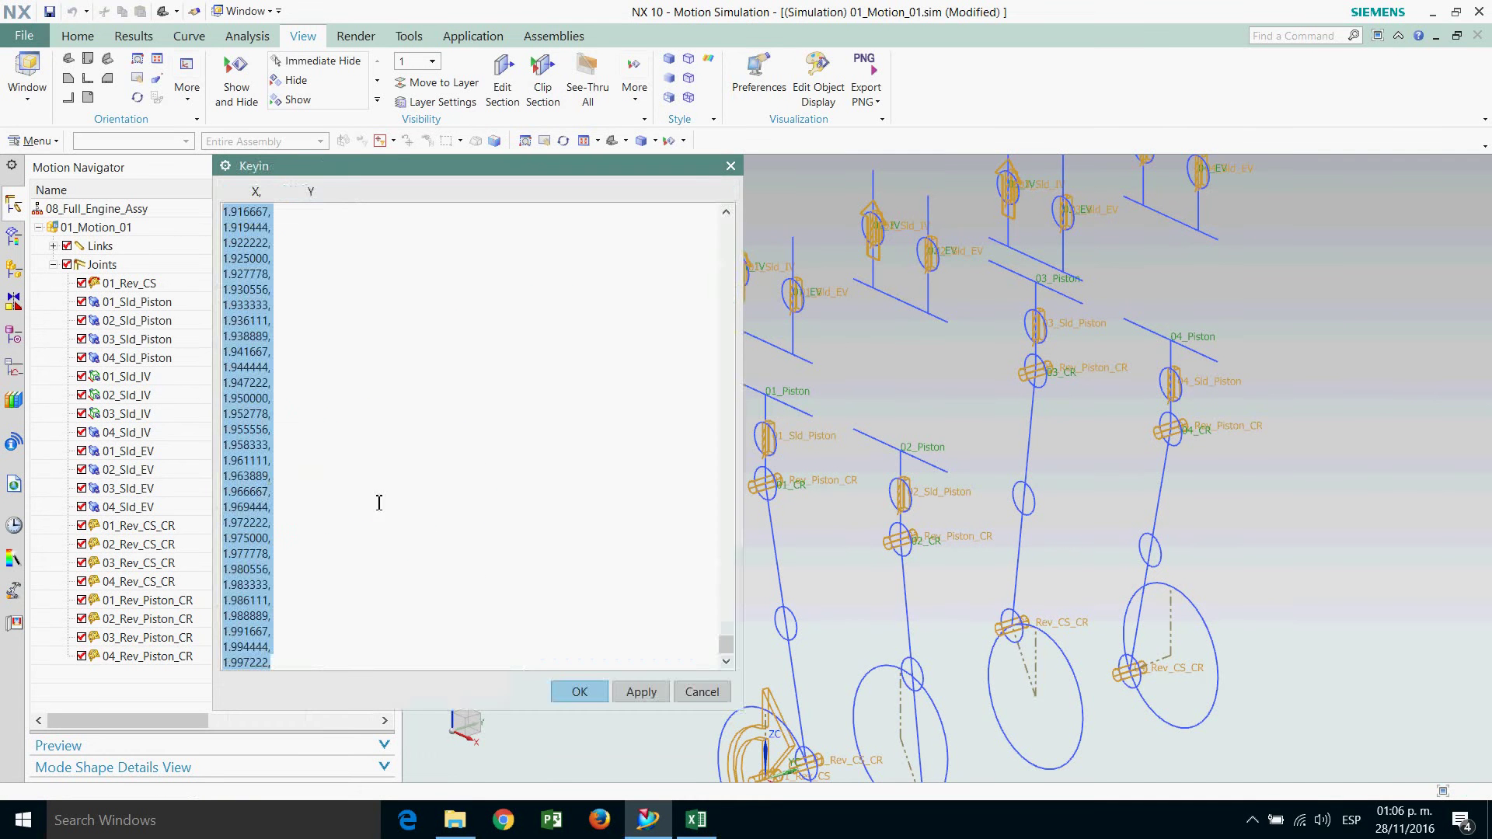
{"action": "key", "text": "Delete"}
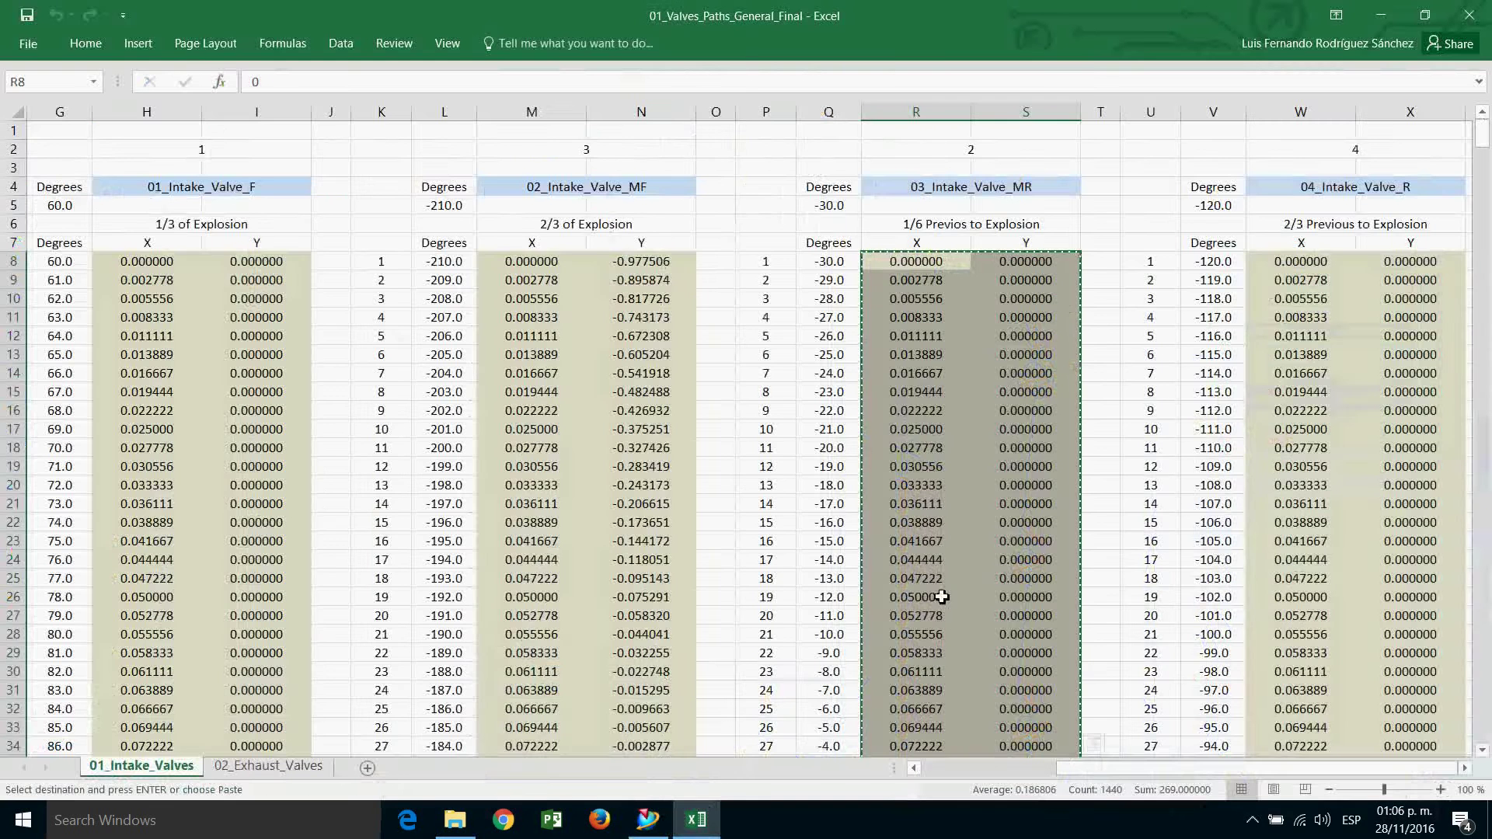
Switch to Excel and copy the 04_Intake_Valve_R X and Y values in W8:X727 of the 01_Intake_Valves sheet.
{"action": "left_click", "coordinate": [696, 820]}
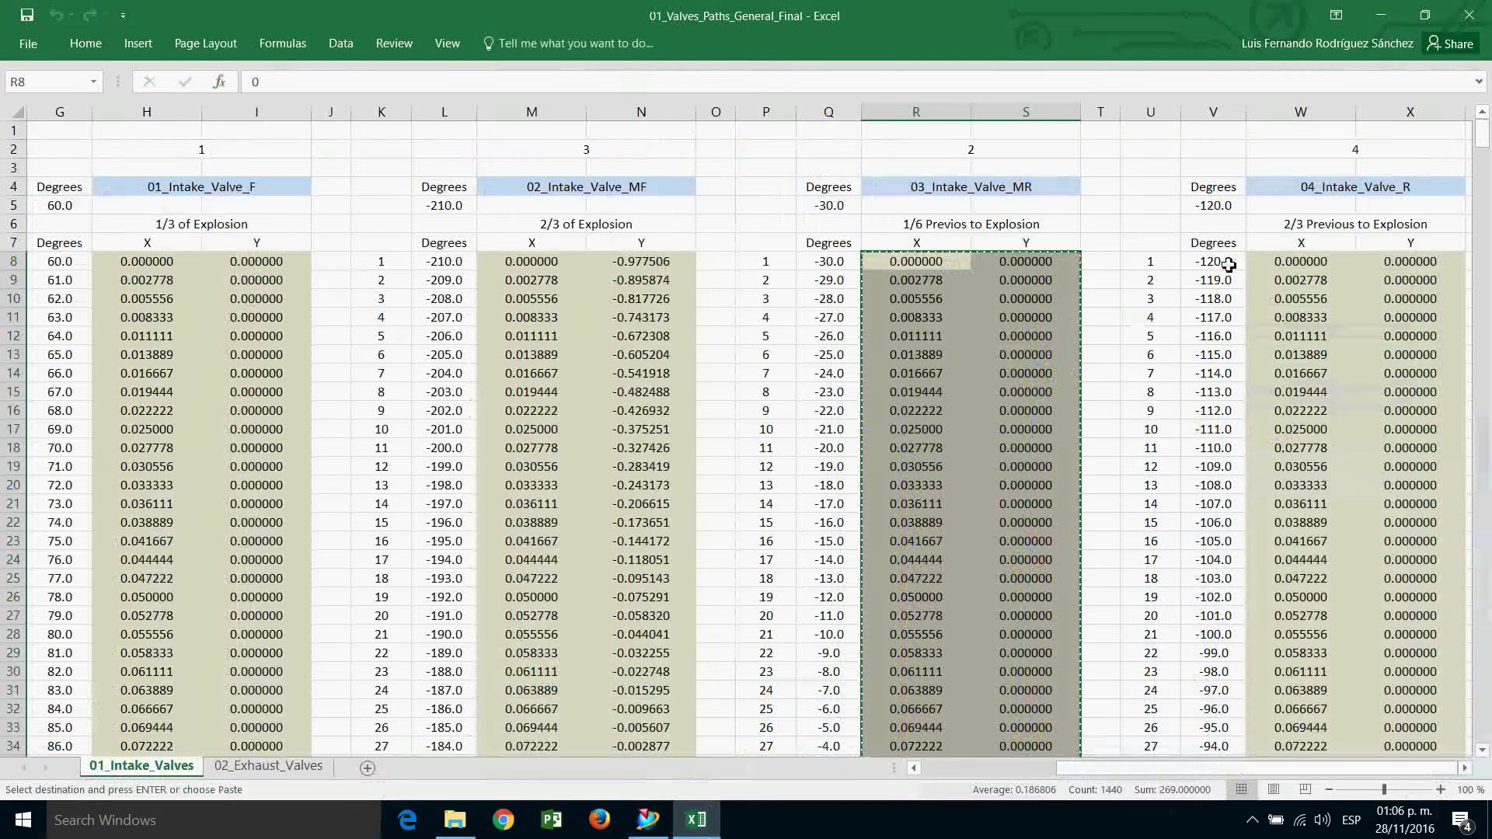
{"action": "left_click", "coordinate": [1273, 261]}
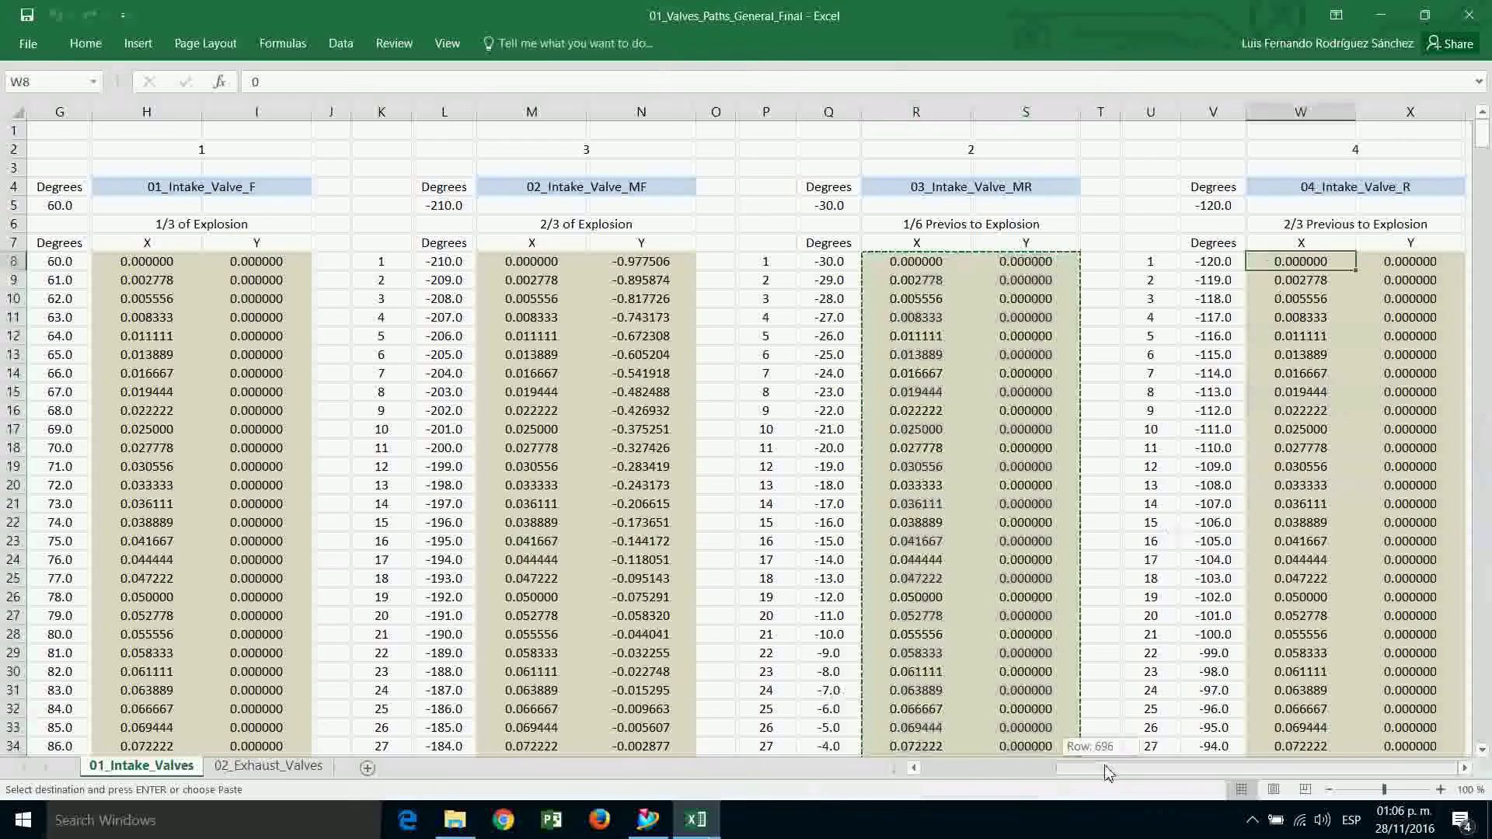
{"action": "left_click_drag", "start_coordinate": [1484, 144], "coordinate": [1485, 735]}
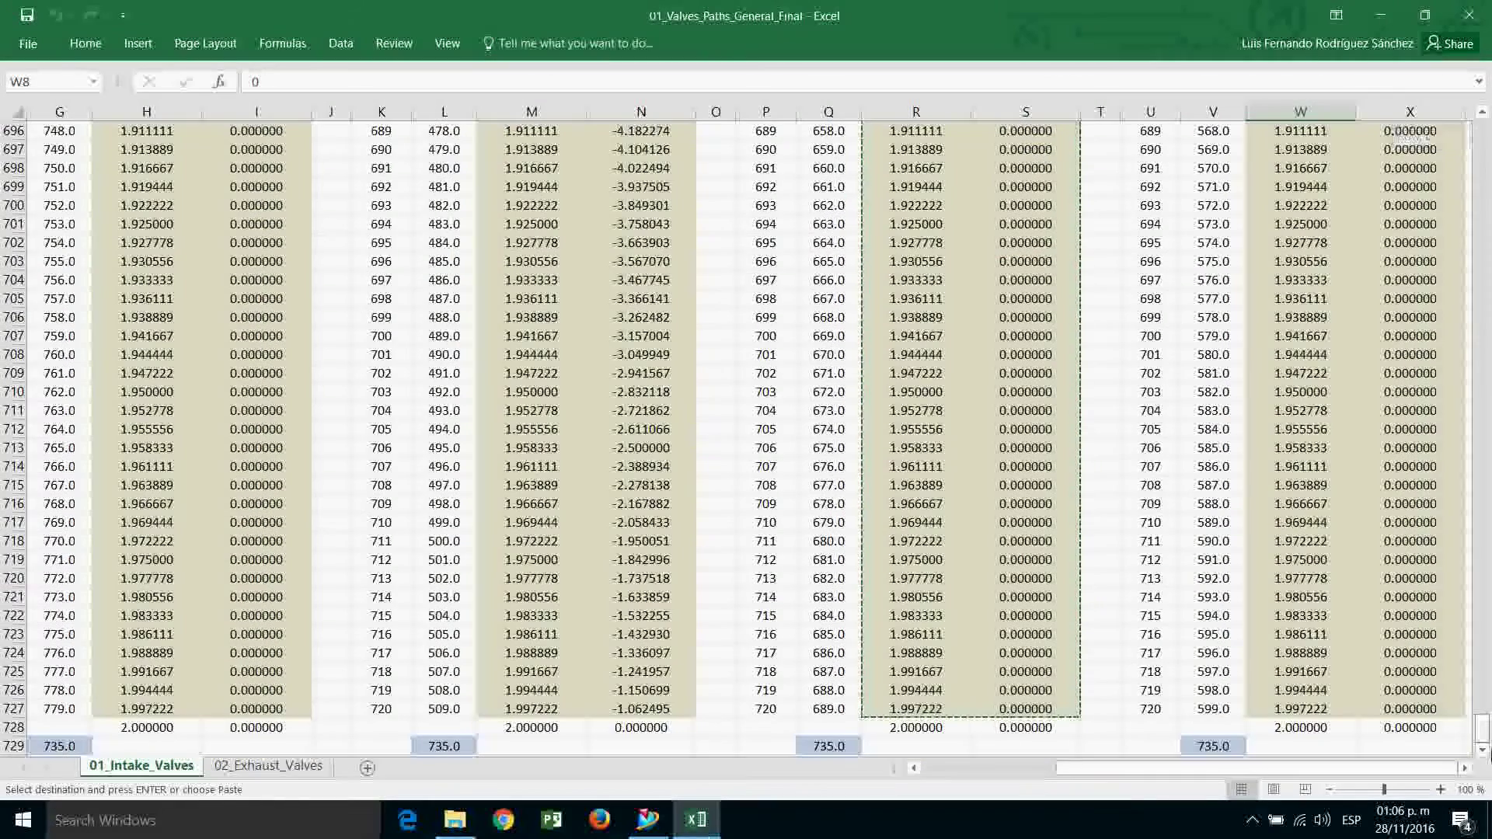
{"action": "left_click", "coordinate": [1416, 714], "text": "shift"}
{"action": "right_click", "coordinate": [1416, 714]}
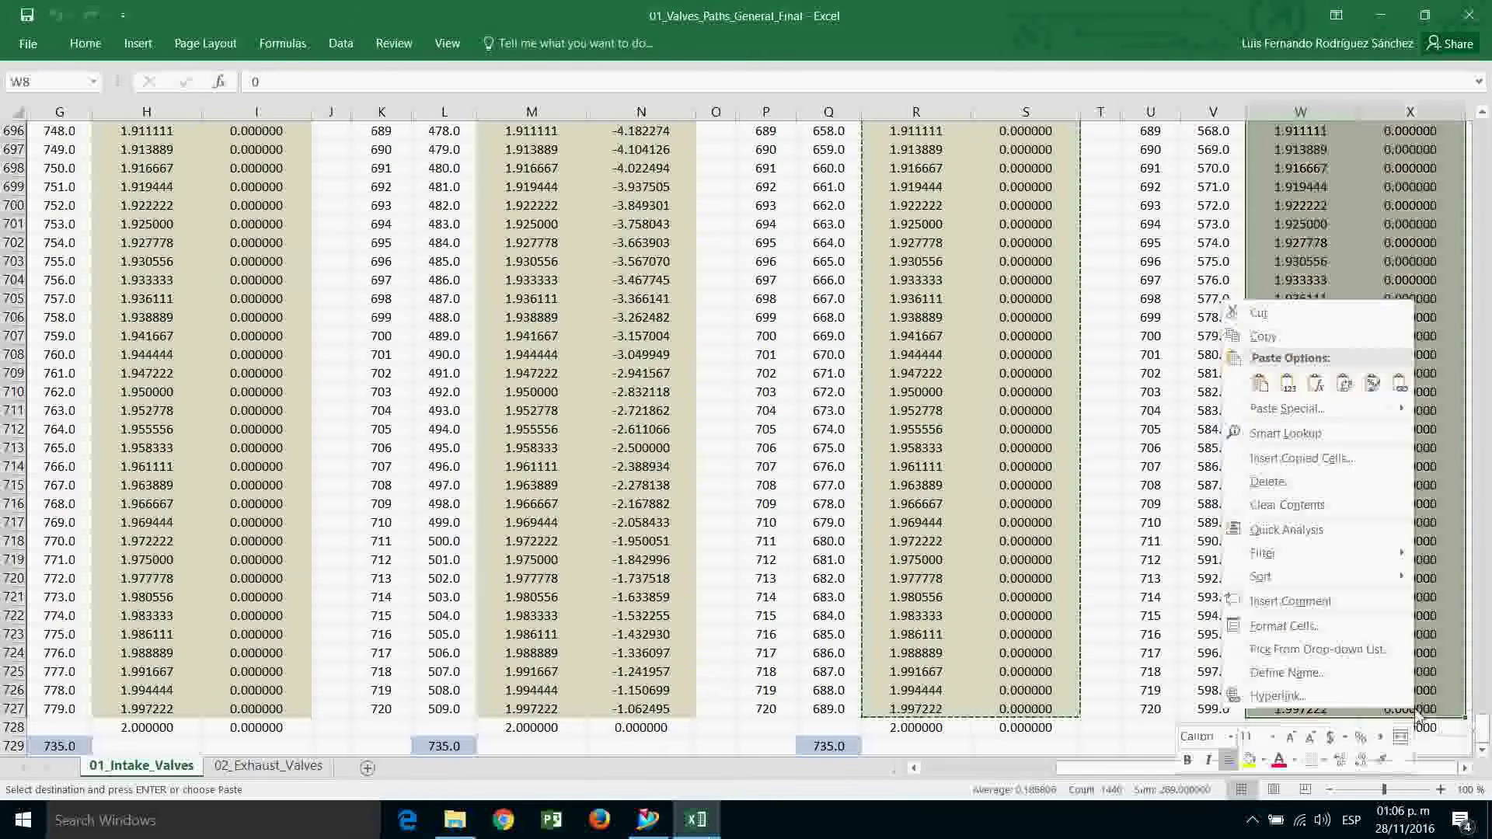
{"action": "left_click", "coordinate": [1265, 335]}
{"action": "key", "text": "ctrl+BackSpace"}
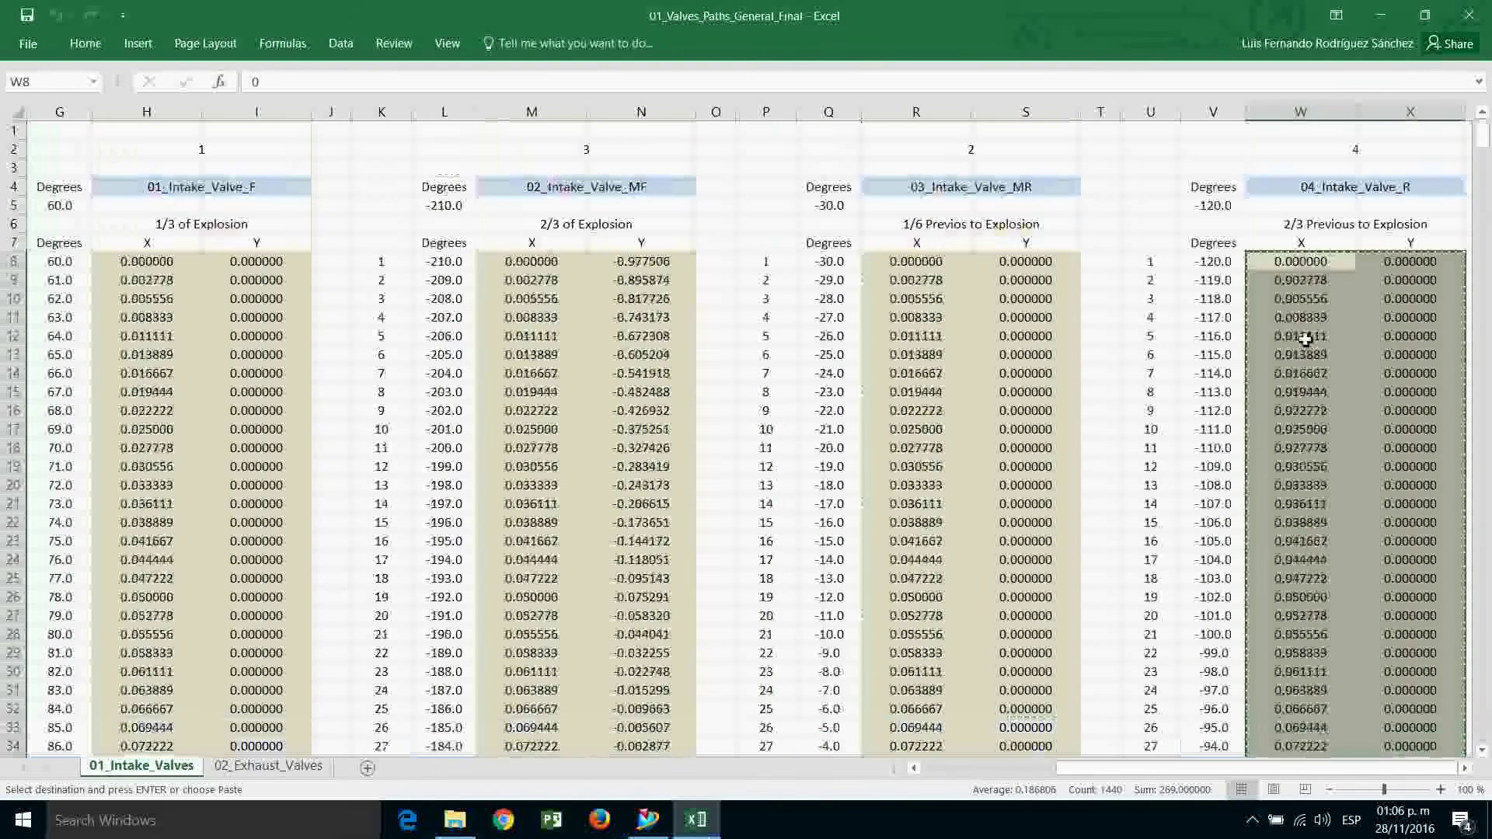
{"action": "right_click", "coordinate": [1306, 278]}
{"action": "left_click", "coordinate": [1229, 320]}
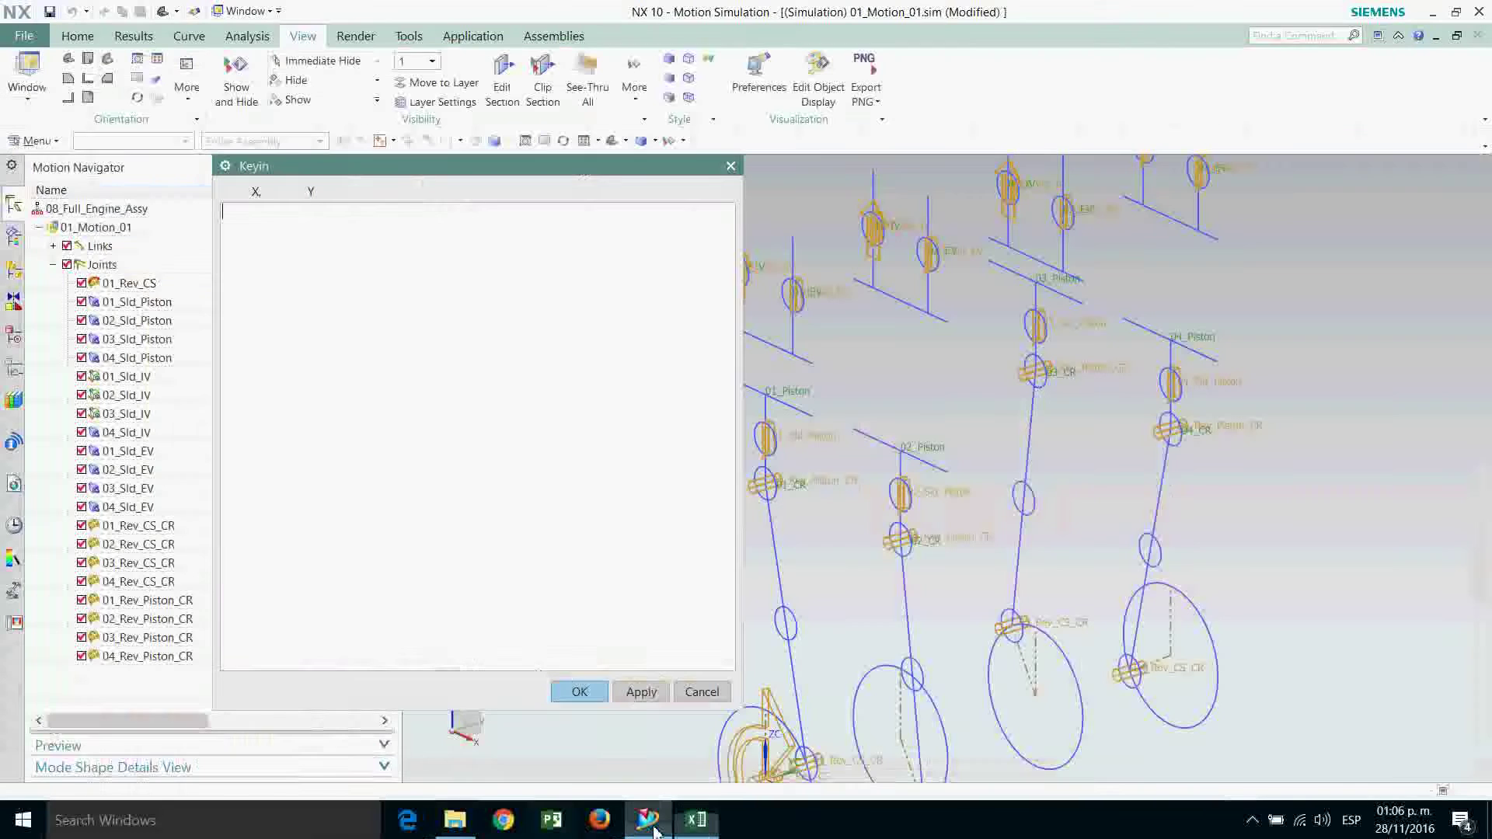
Return to NX, paste the copied values as the 04_IV key-in data, and accept the function and the 04_Sld_IV joint.
{"action": "left_click", "coordinate": [647, 820]}
{"action": "right_click", "coordinate": [323, 247]}
{"action": "left_click", "coordinate": [342, 294]}
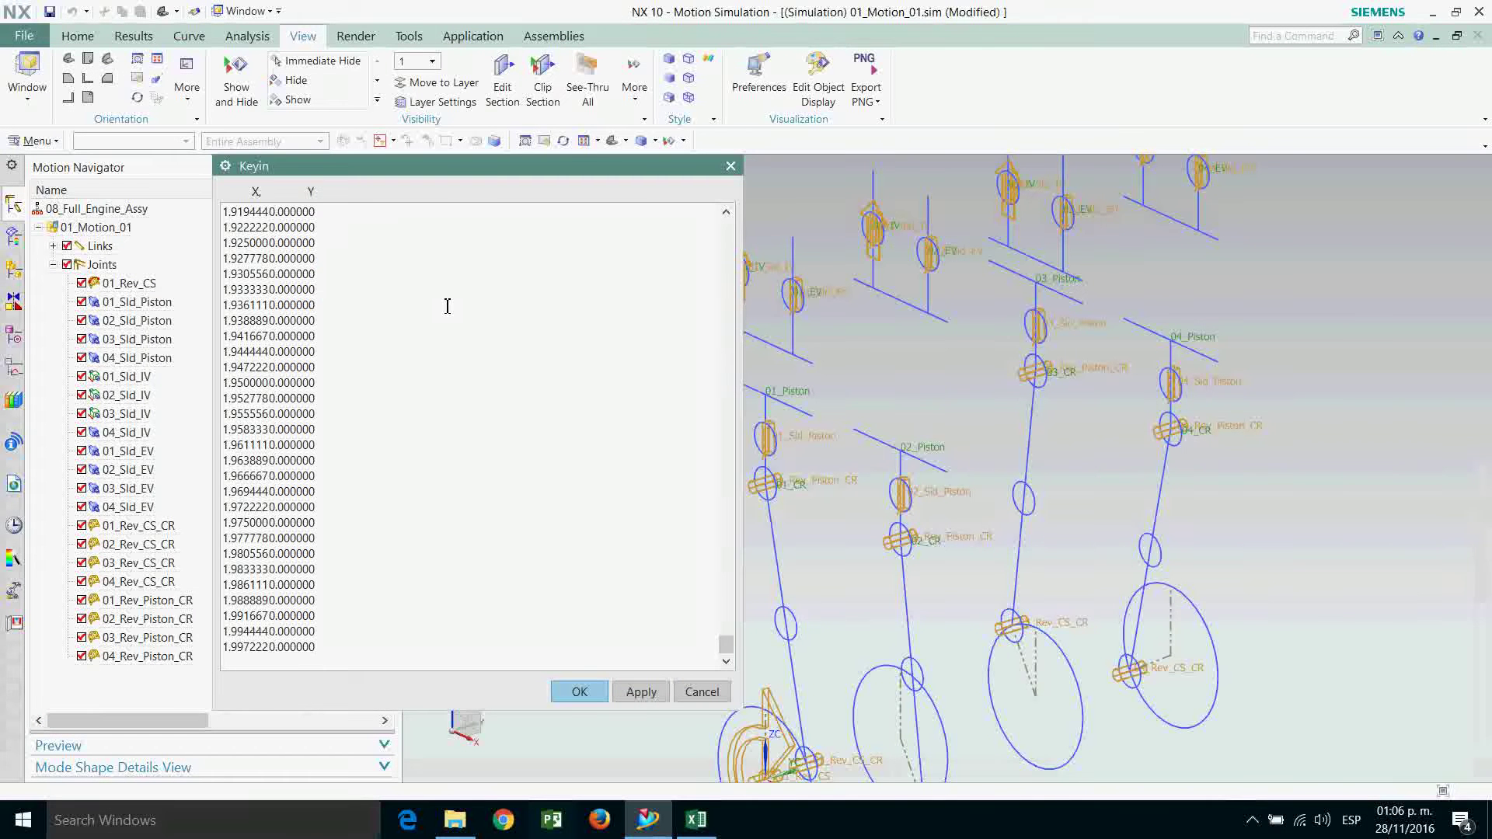
{"action": "left_click", "coordinate": [581, 691]}
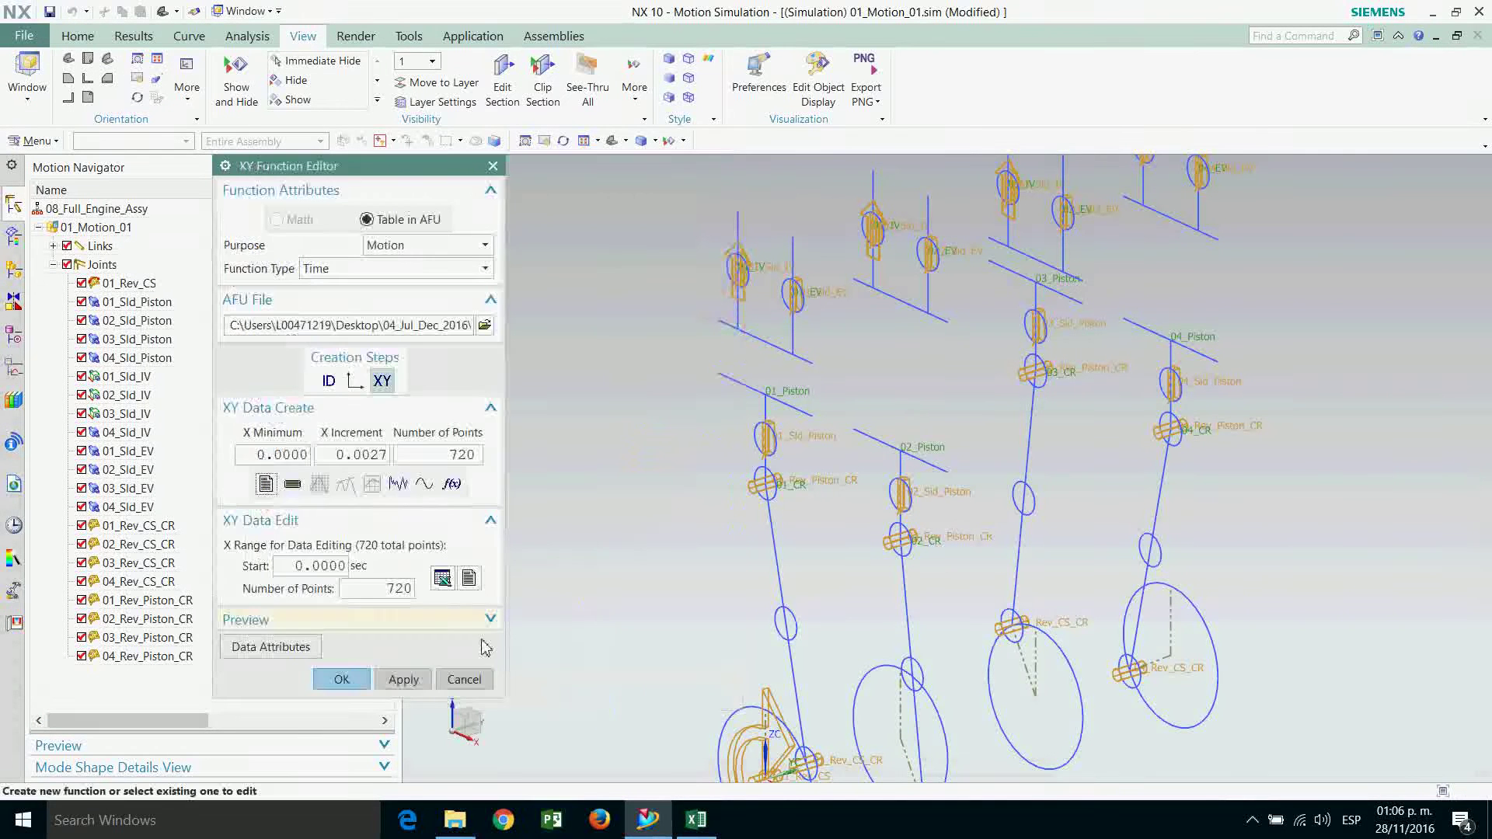
{"action": "left_click", "coordinate": [342, 681]}
{"action": "left_click", "coordinate": [491, 600]}
{"action": "left_click", "coordinate": [439, 705]}
Switch to Excel, go to the 02_Exhaust_Valves sheet, and select cell H8, the first 01_Exhaust_Valve_F X value.
{"action": "left_click", "coordinate": [689, 826]}
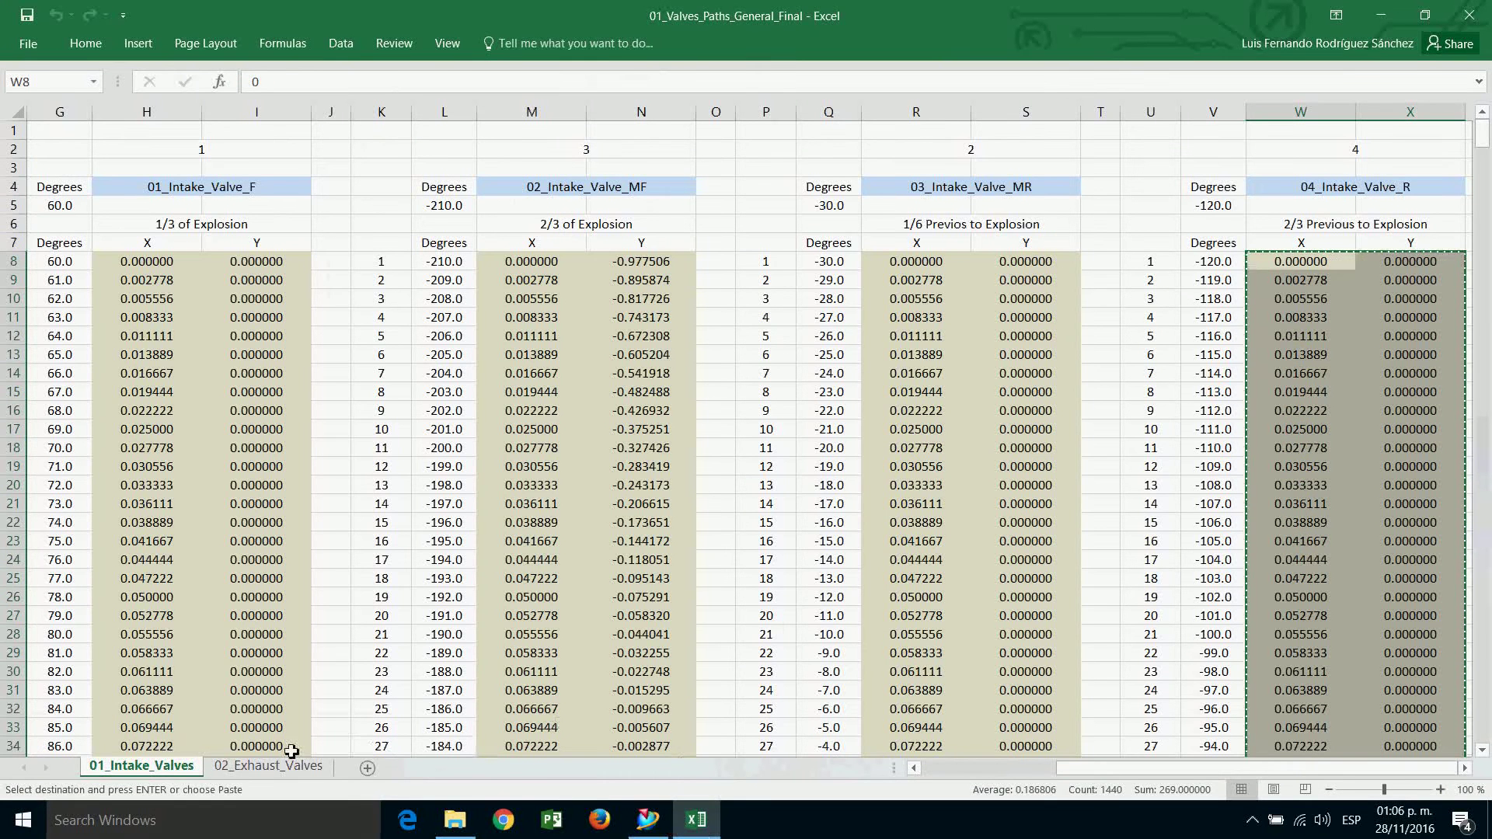
{"action": "left_click", "coordinate": [940, 769]}
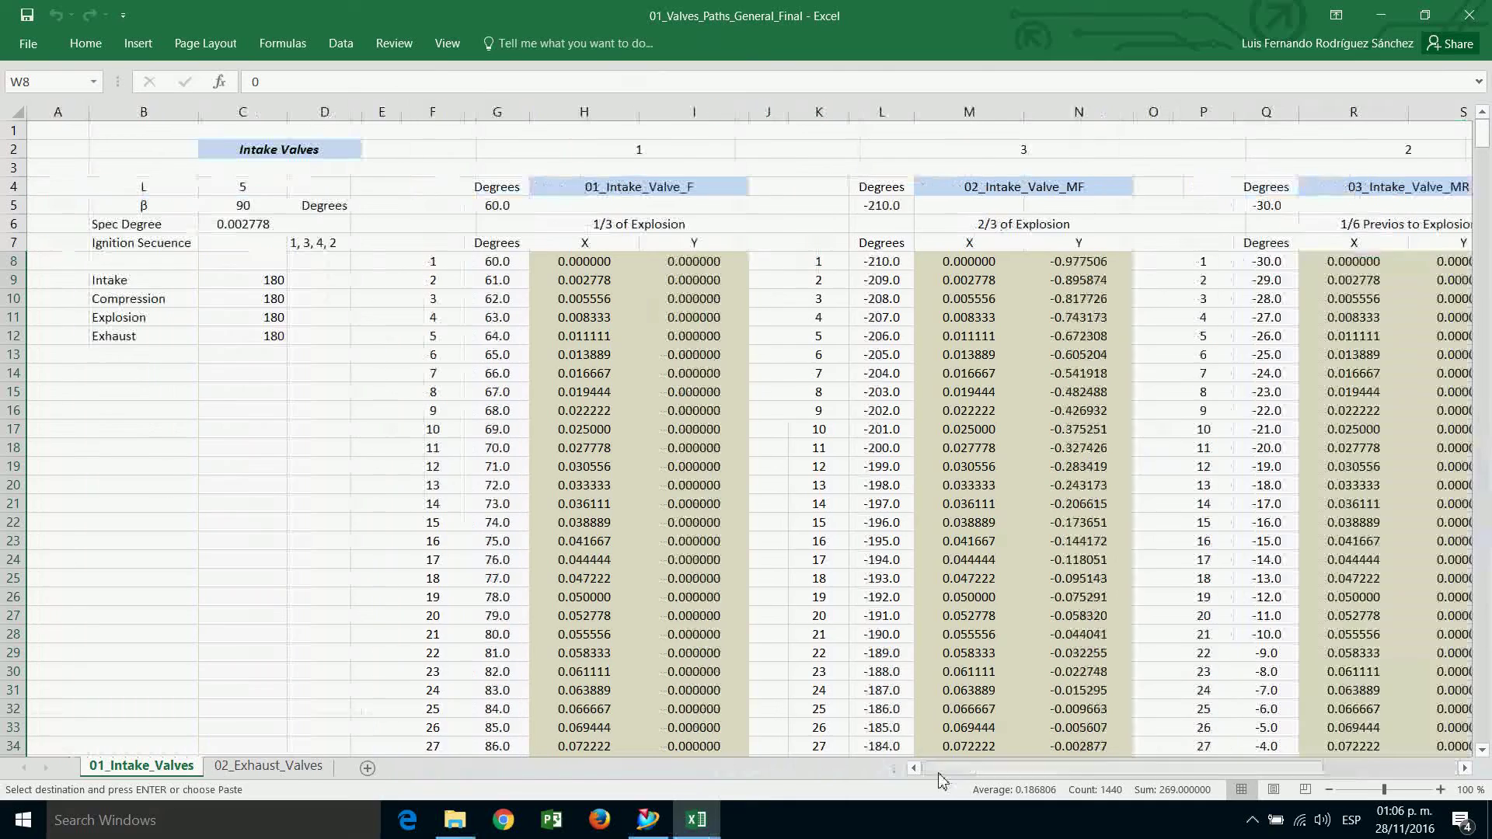
{"action": "left_click", "coordinate": [268, 765]}
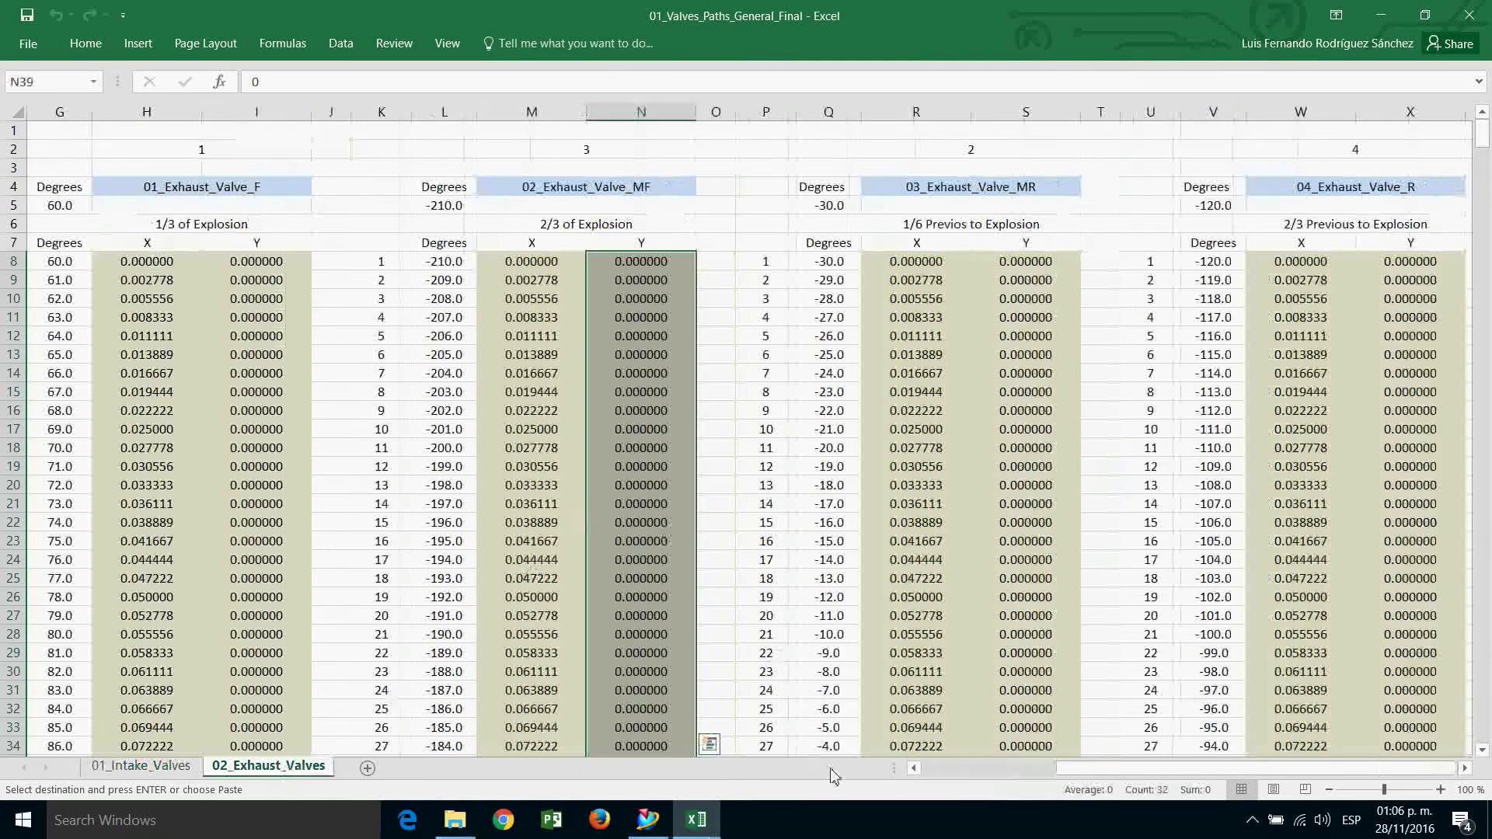
{"action": "left_click_drag", "start_coordinate": [1100, 769], "coordinate": [963, 770]}
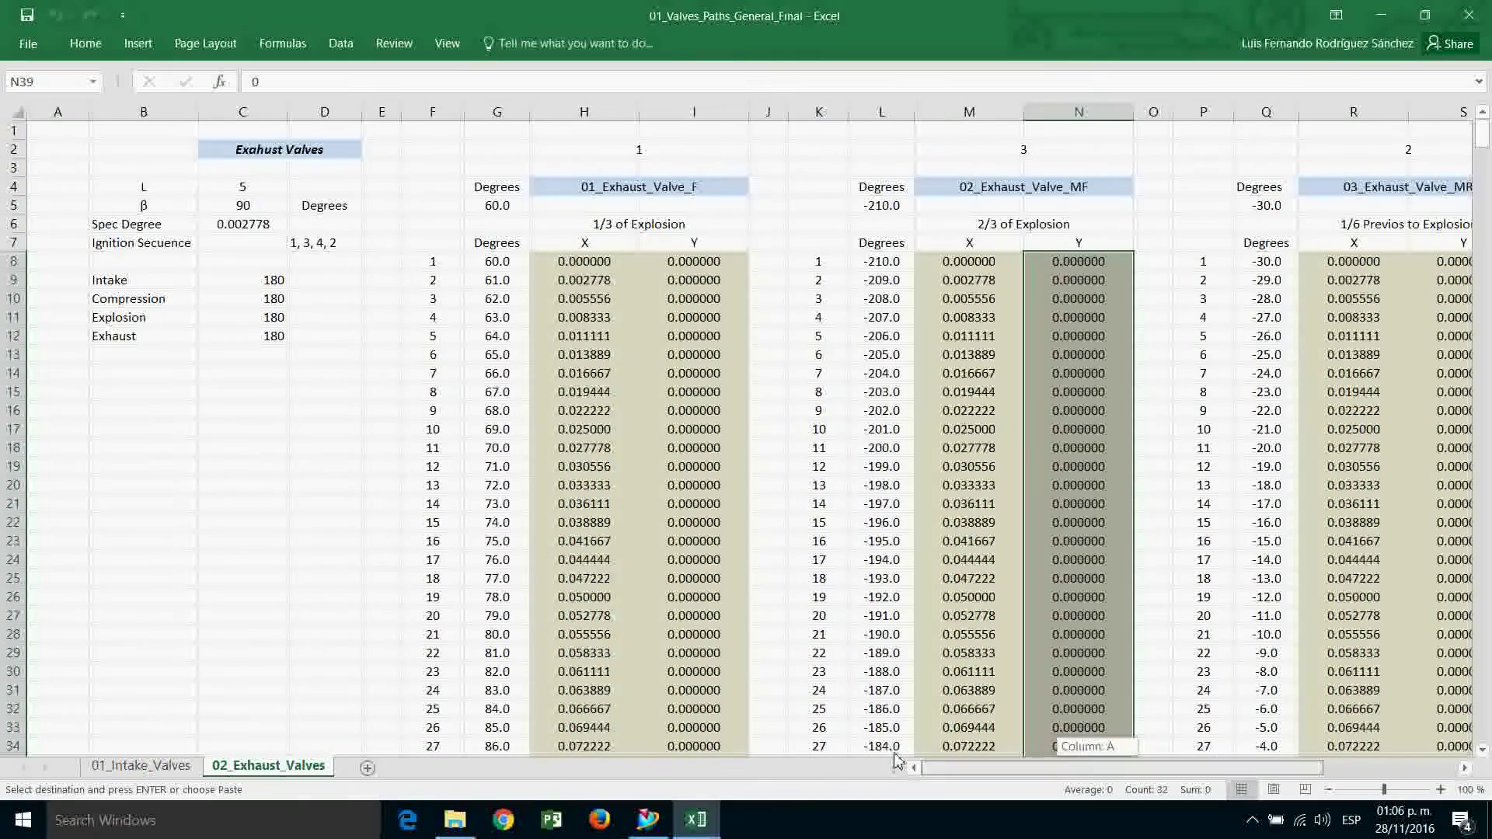
{"action": "left_click", "coordinate": [580, 275]}
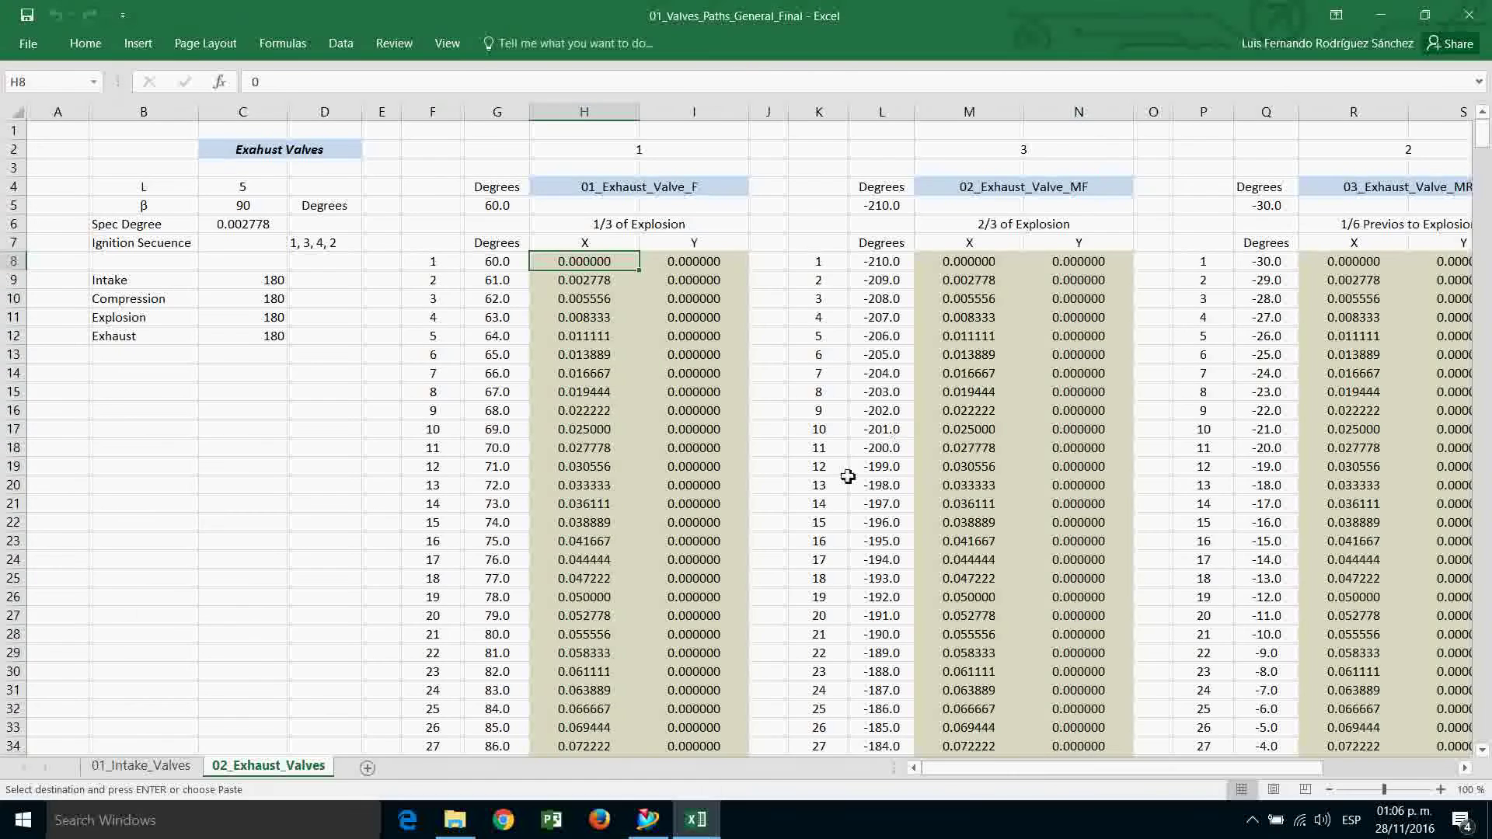
Return to NX, set the 01_Sld_EV joint's translation driver to a displacement Function, and open the function manager.
{"action": "left_click", "coordinate": [649, 819]}
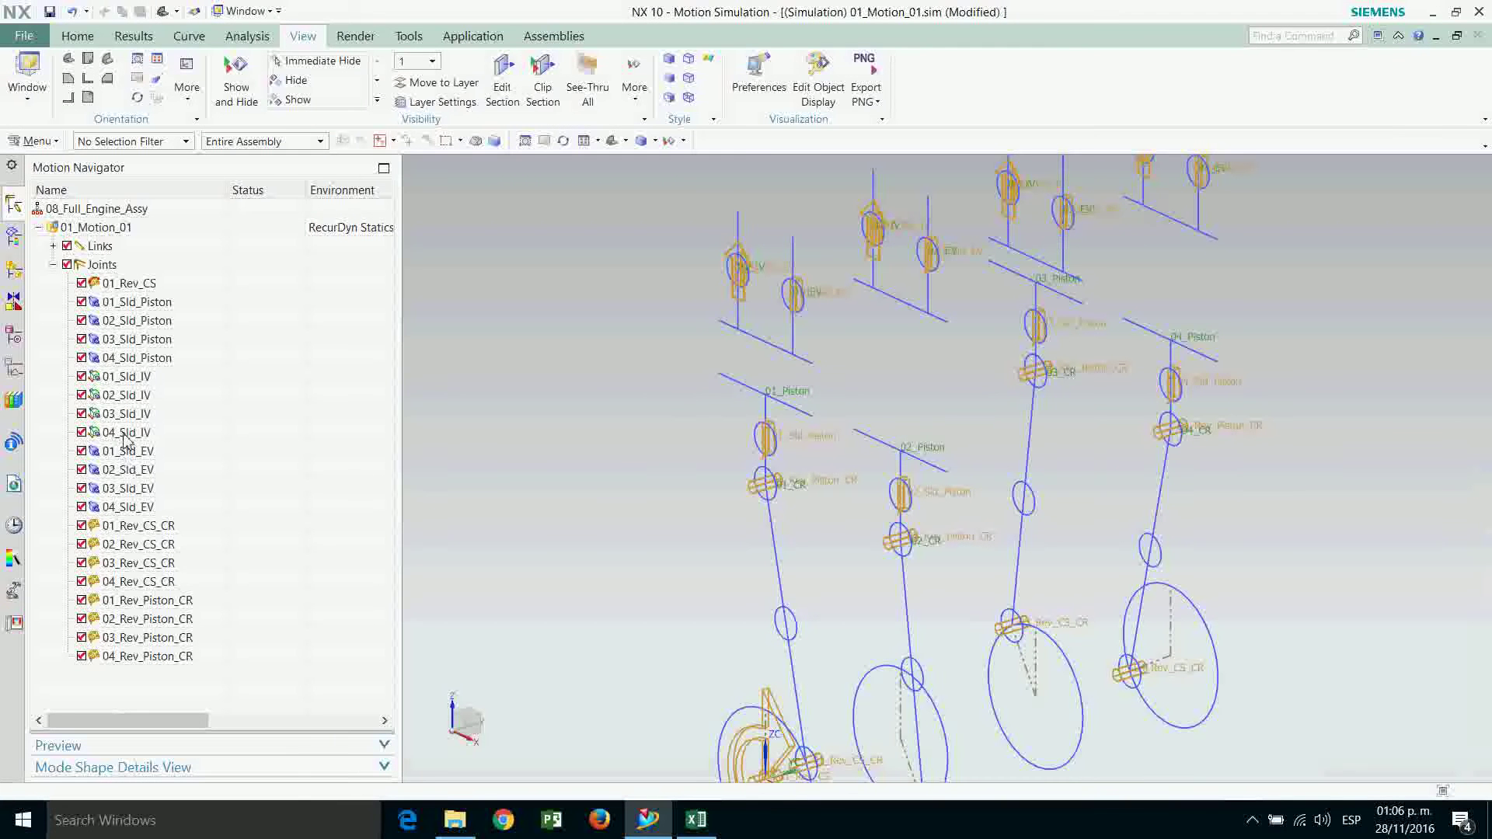
{"action": "double_click", "coordinate": [131, 453]}
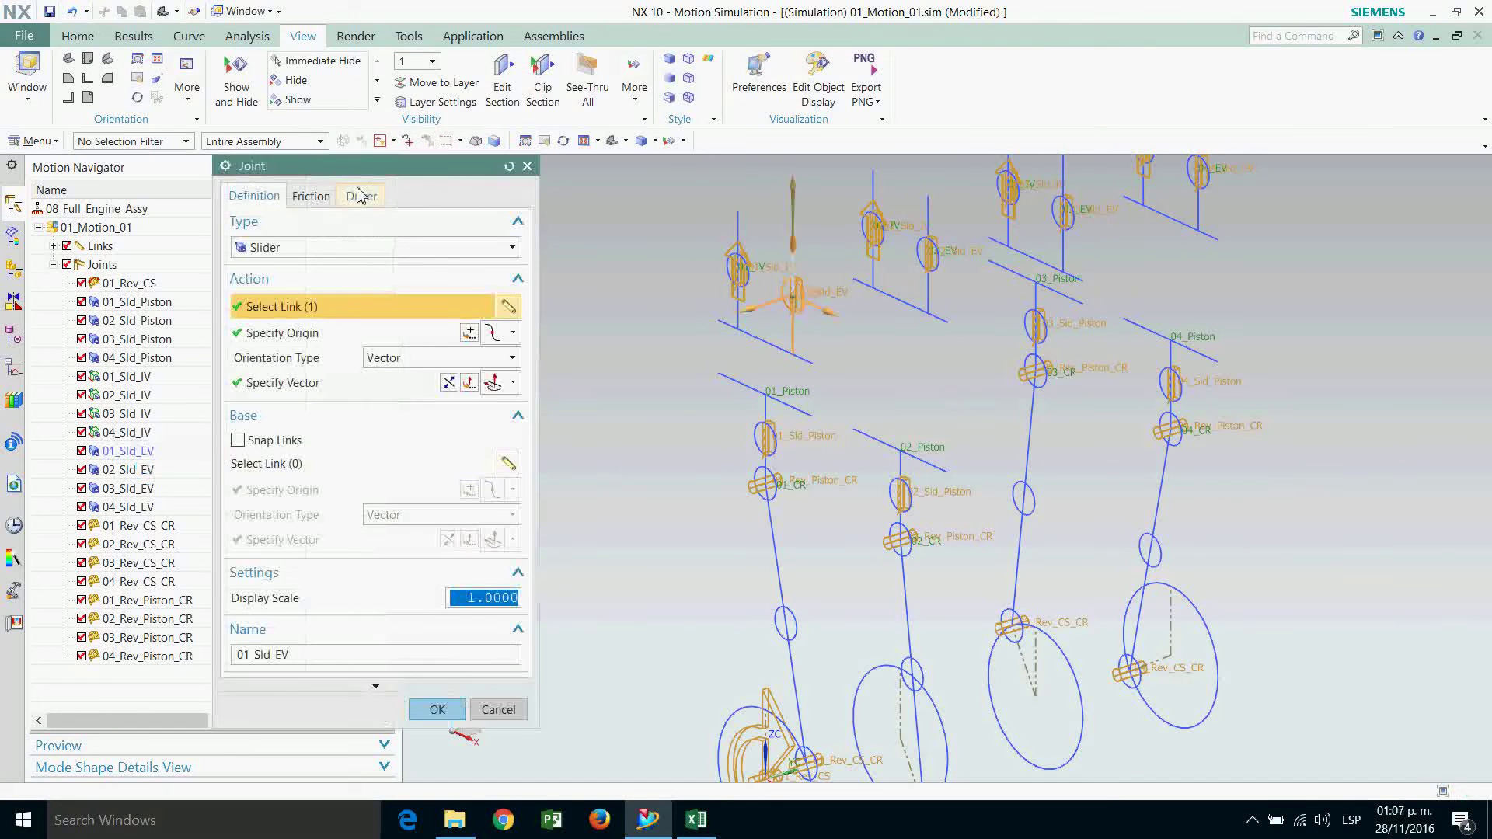
{"action": "left_click", "coordinate": [360, 196]}
{"action": "left_click", "coordinate": [368, 247]}
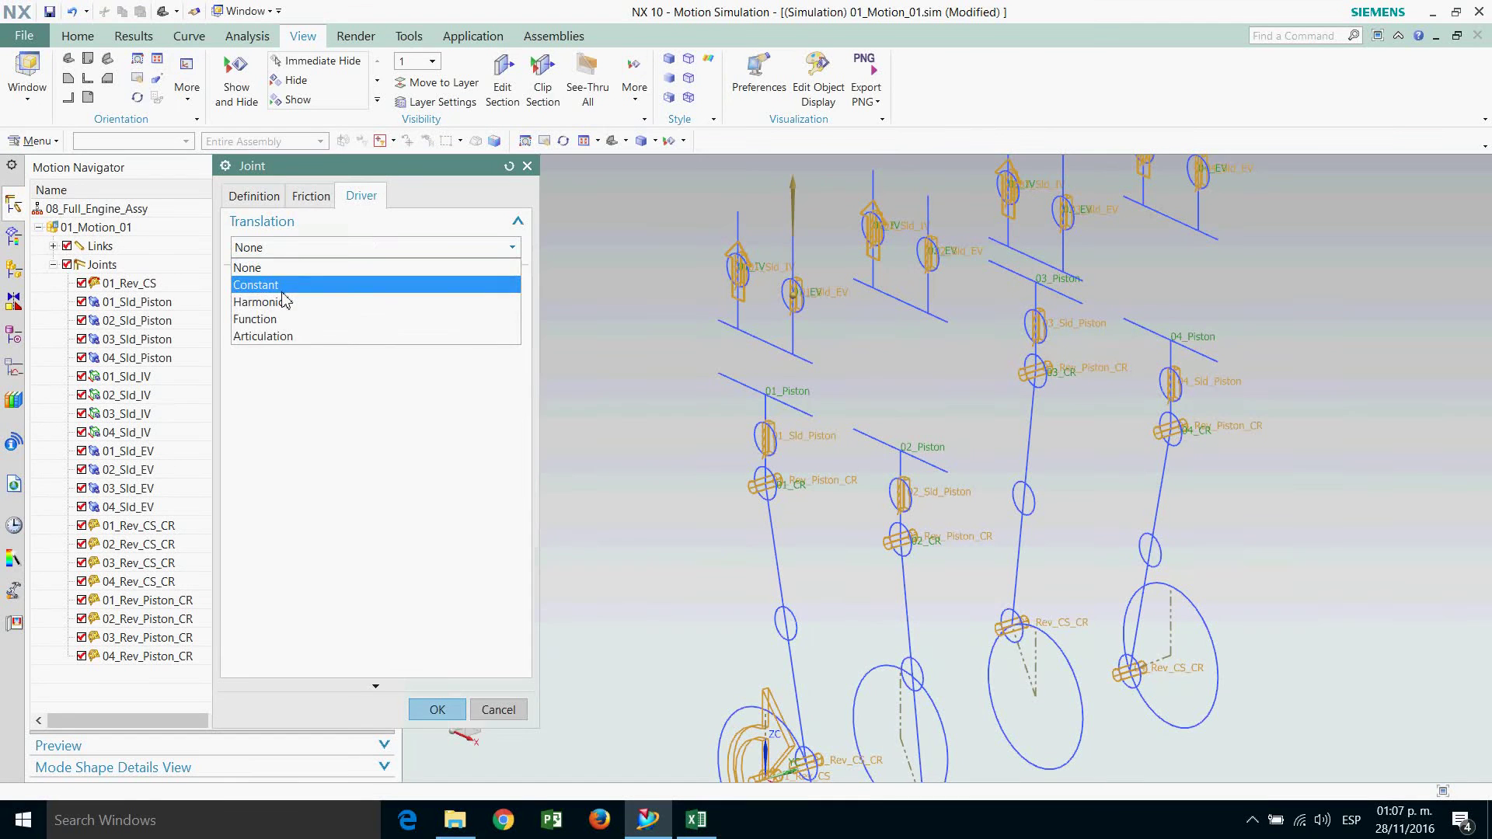
{"action": "left_click", "coordinate": [255, 319]}
{"action": "left_click", "coordinate": [512, 339]}
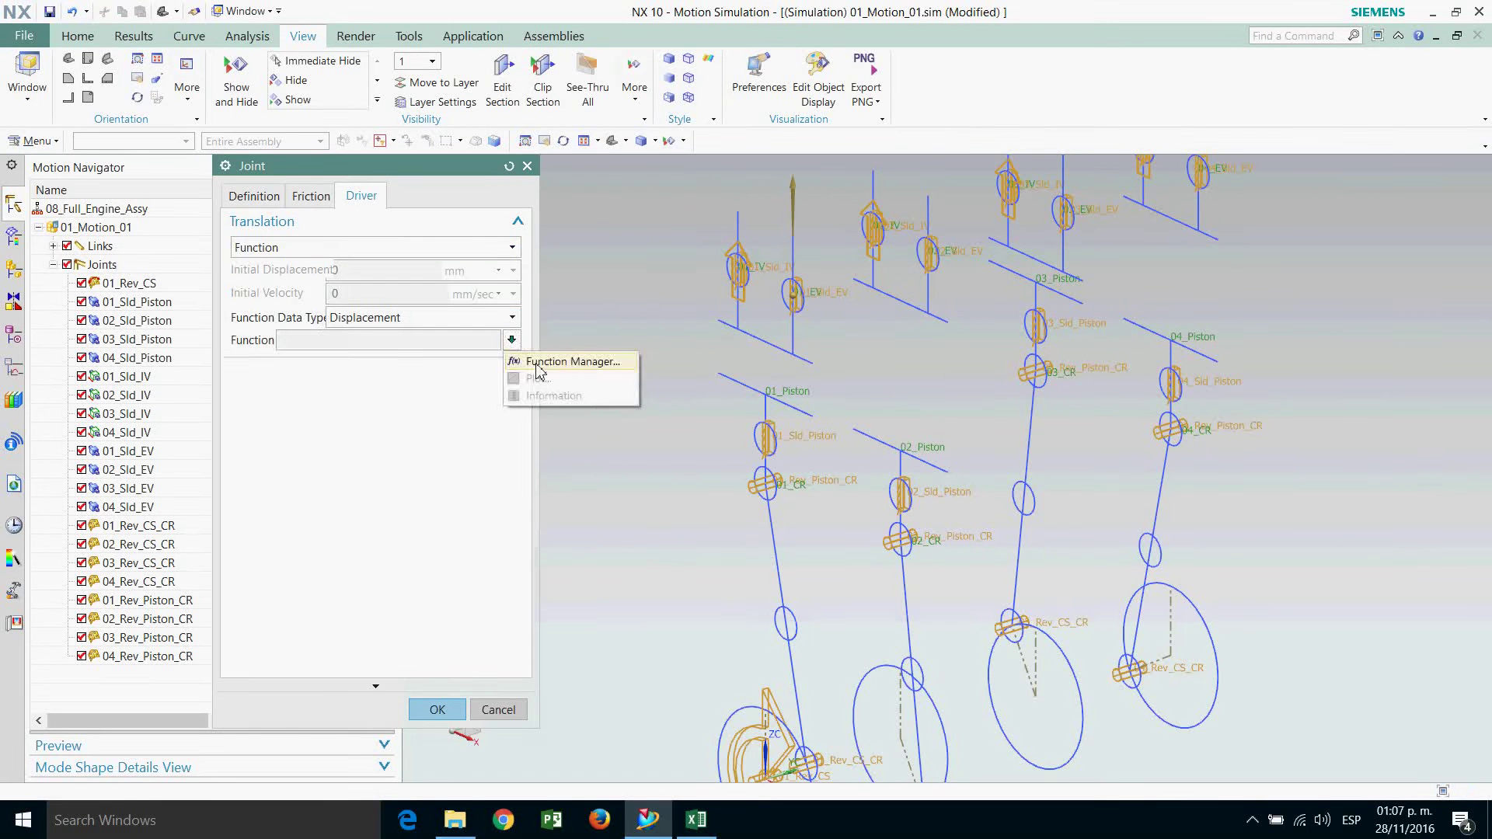
{"action": "left_click", "coordinate": [560, 363]}
Create a new AFU table function, dismiss the information listing, and name the record 01_EV.
{"action": "left_click", "coordinate": [441, 219]}
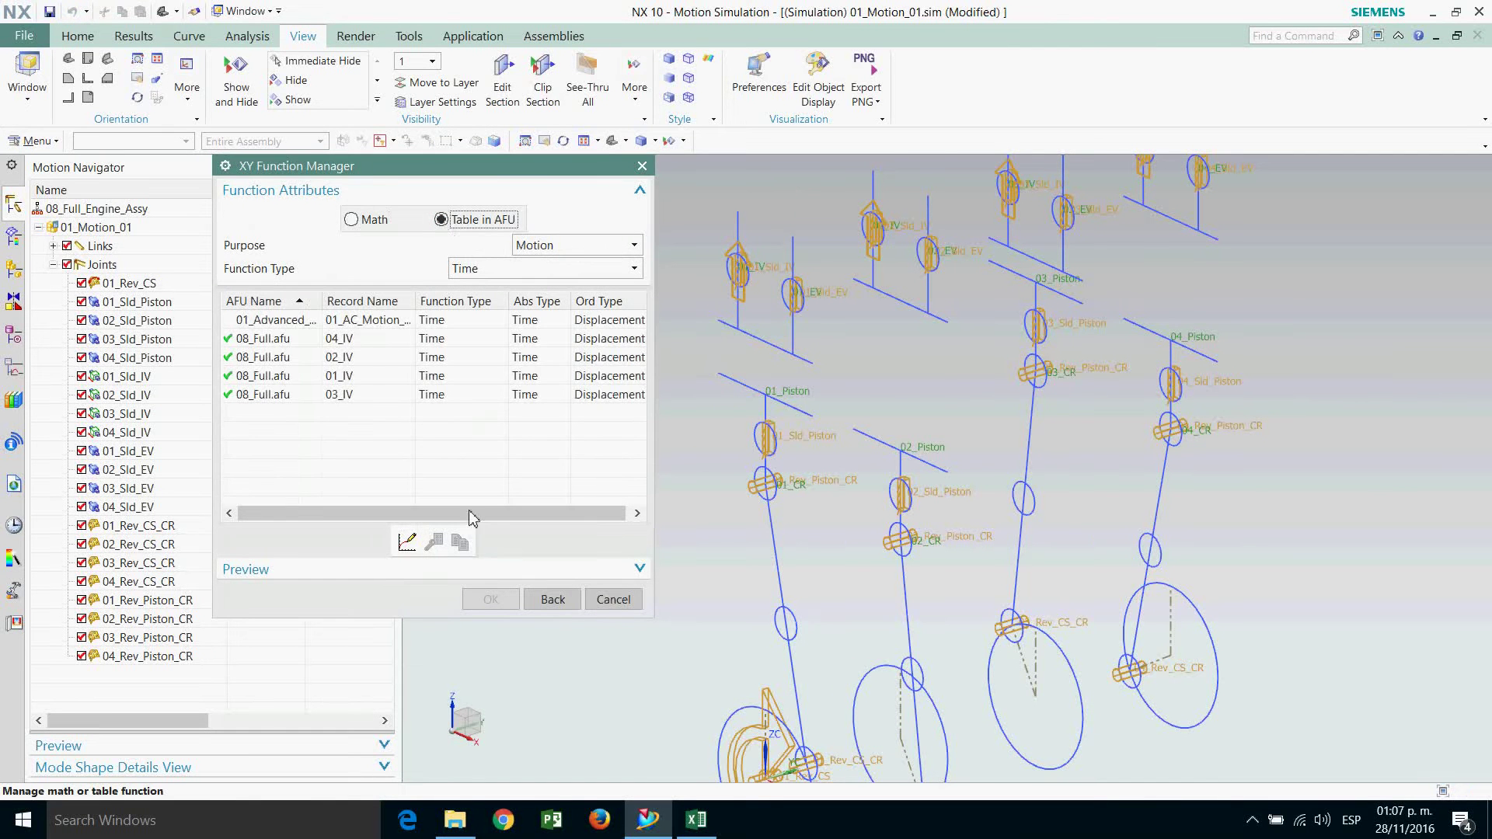
{"action": "left_click", "coordinate": [397, 542]}
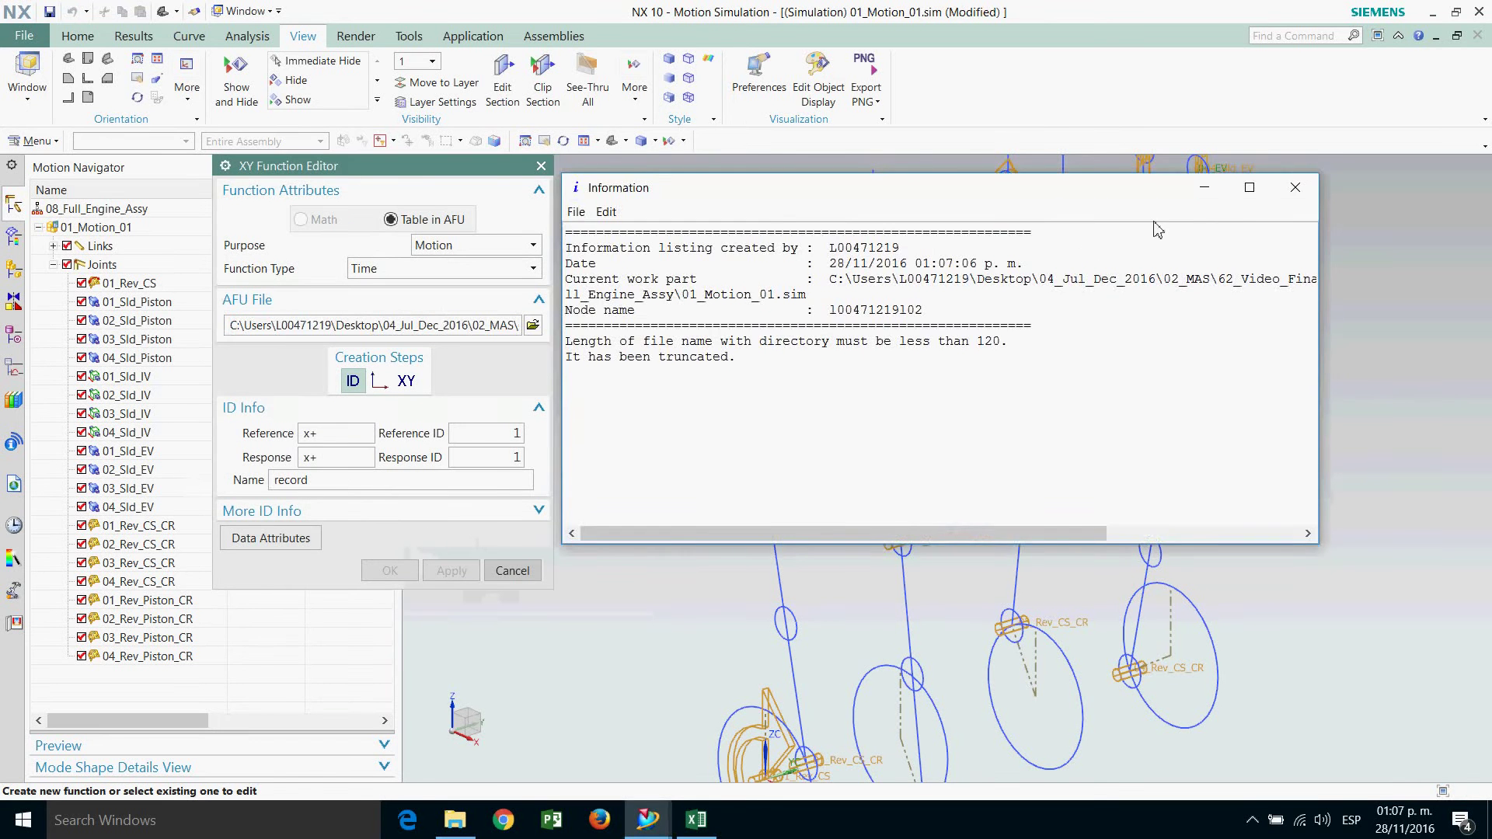
{"action": "left_click", "coordinate": [1295, 187]}
{"action": "type", "text": "01_EV"}
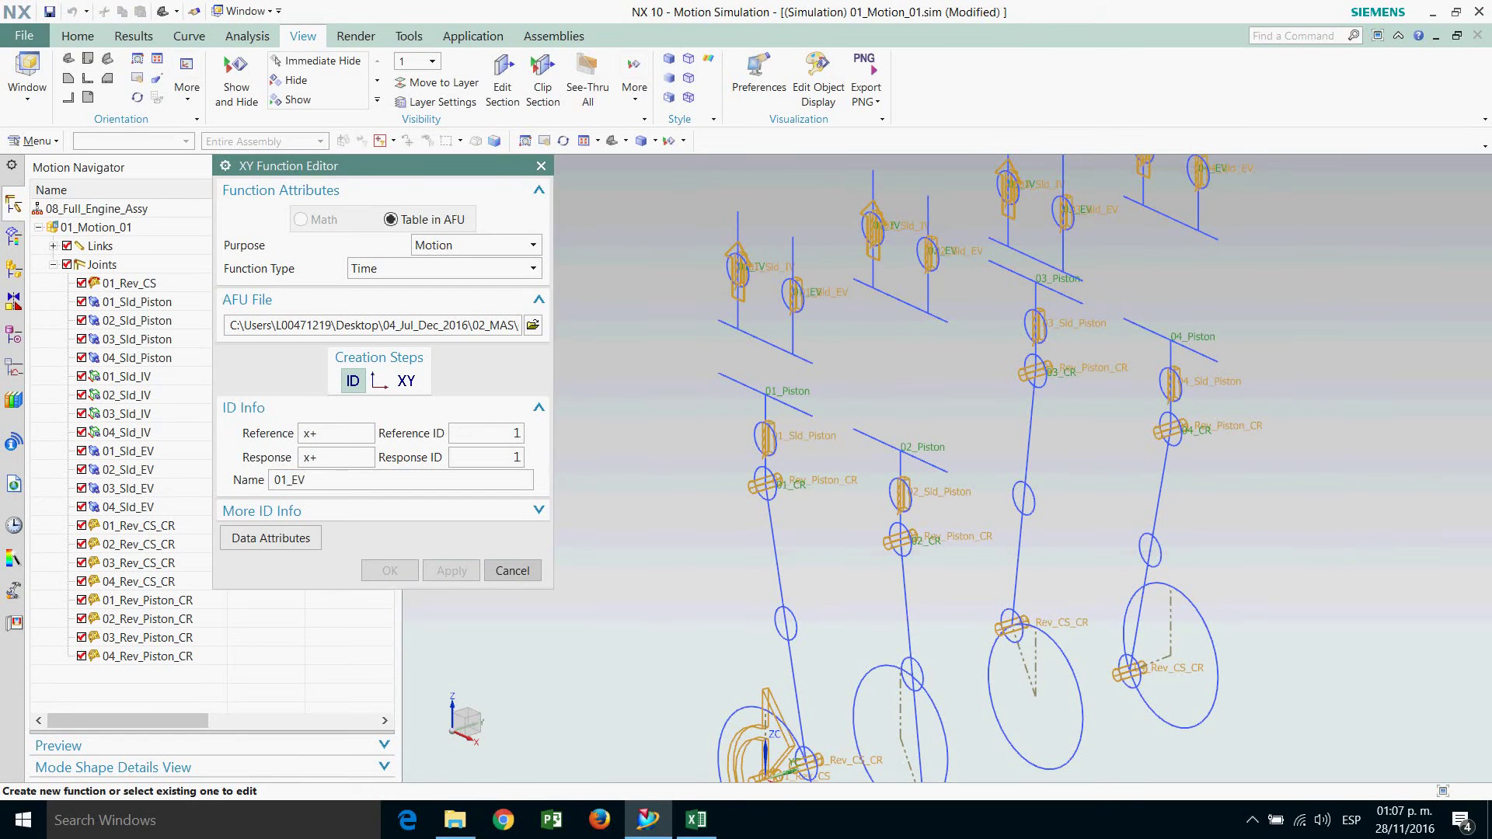
Set the 01_EV XY data to an X increment of 1/360 and 720 points, and clear the generated key-in values.
{"action": "left_click", "coordinate": [407, 382]}
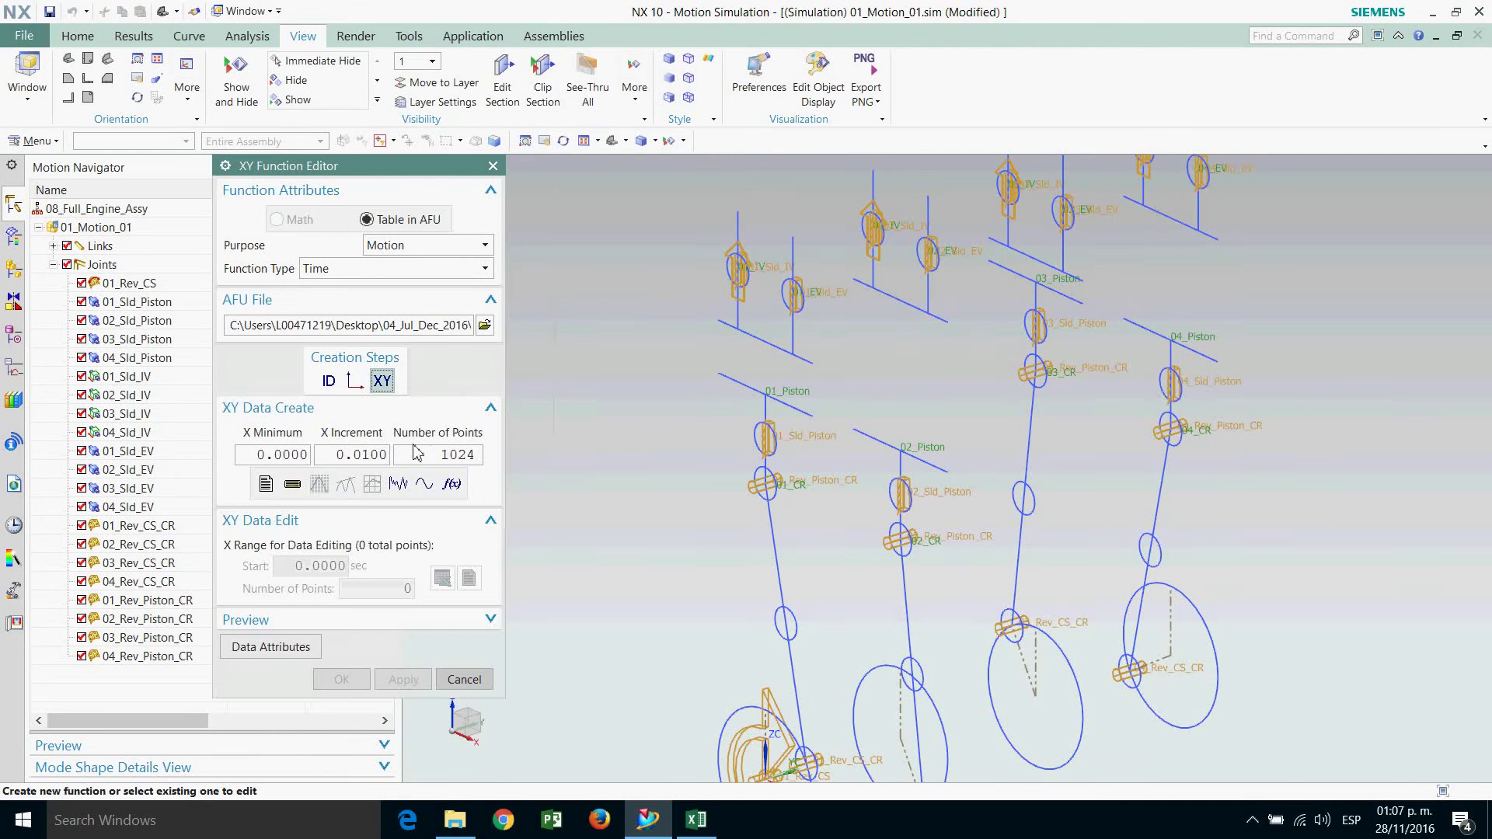
{"action": "left_click", "coordinate": [339, 457]}
{"action": "type", "text": "1/360"}
{"action": "left_click", "coordinate": [441, 459]}
{"action": "type", "text": "720"}
{"action": "left_click", "coordinate": [265, 484]}
{"action": "key", "text": "Delete"}
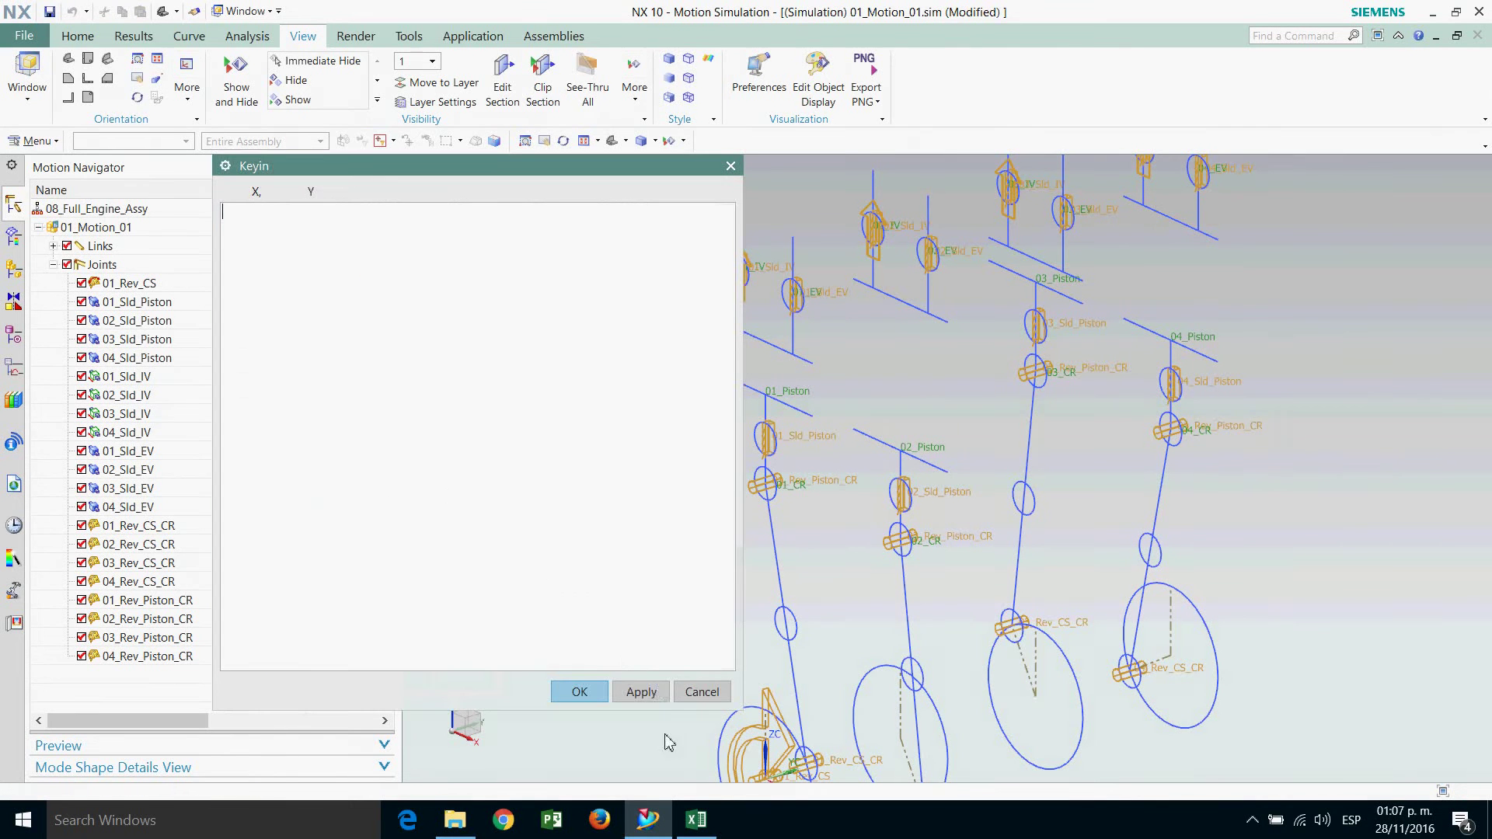
Switch to Excel and copy the 01_Exhaust_Valve_F X and Y values in H8:I727 of the 02_Exhaust_Valves sheet.
{"action": "left_click", "coordinate": [697, 819]}
{"action": "left_click_drag", "start_coordinate": [1485, 146], "coordinate": [1486, 727]}
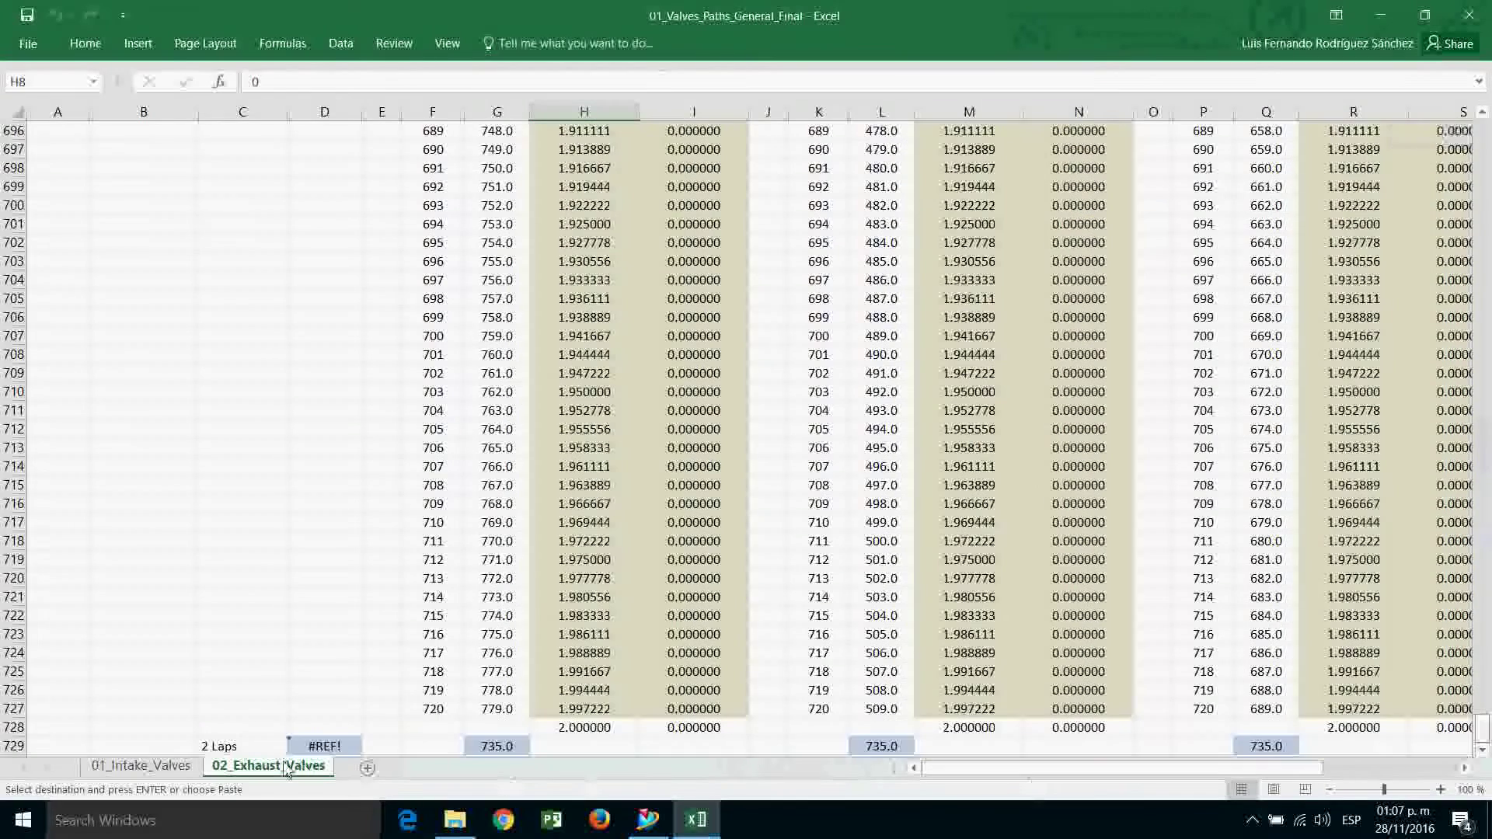
{"action": "scroll", "coordinate": [482, 523], "scroll_direction": "down", "scroll_amount": 2}
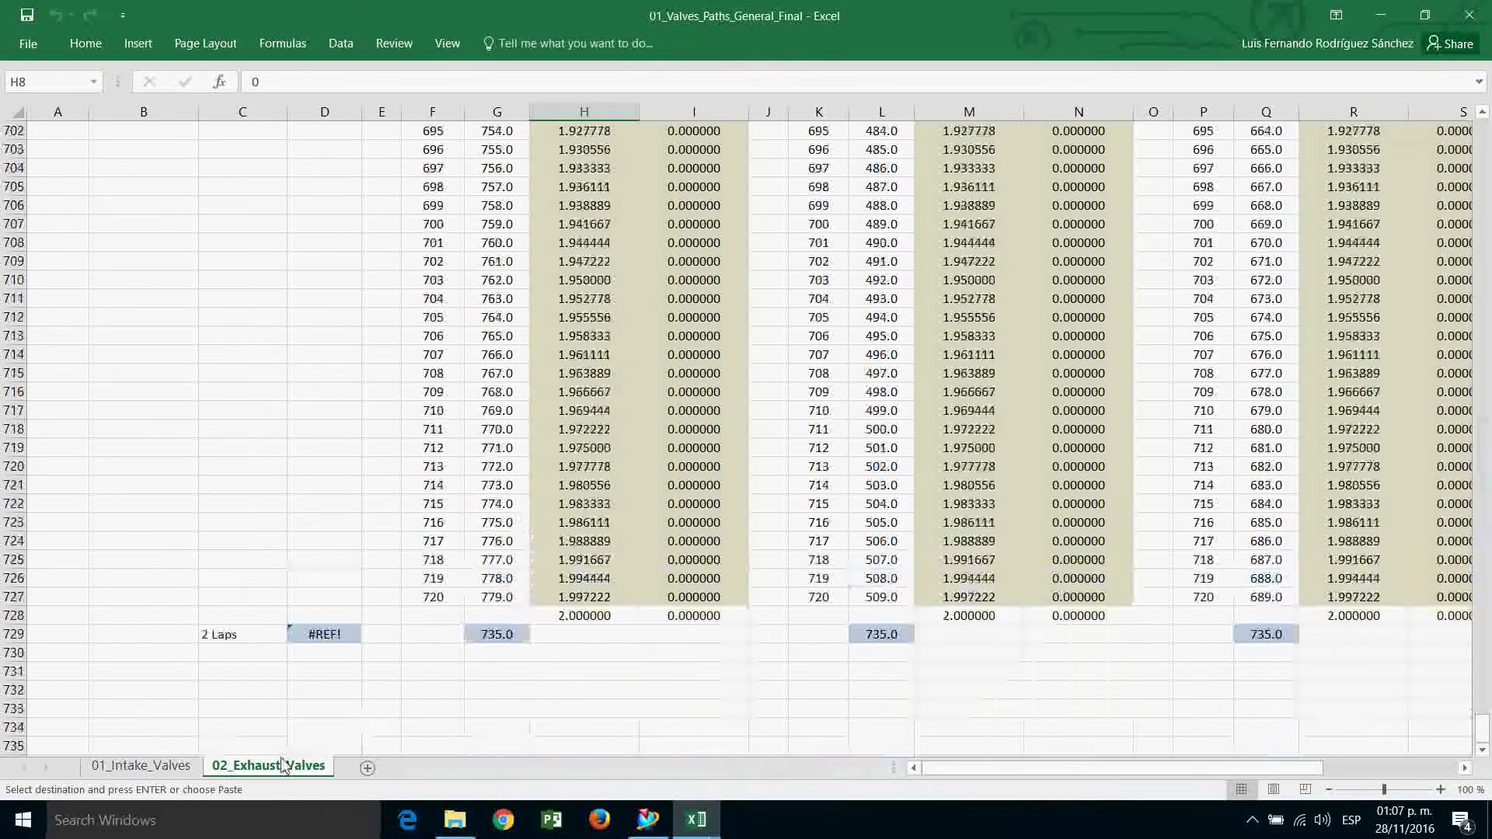
{"action": "left_click", "coordinate": [722, 603], "text": "shift"}
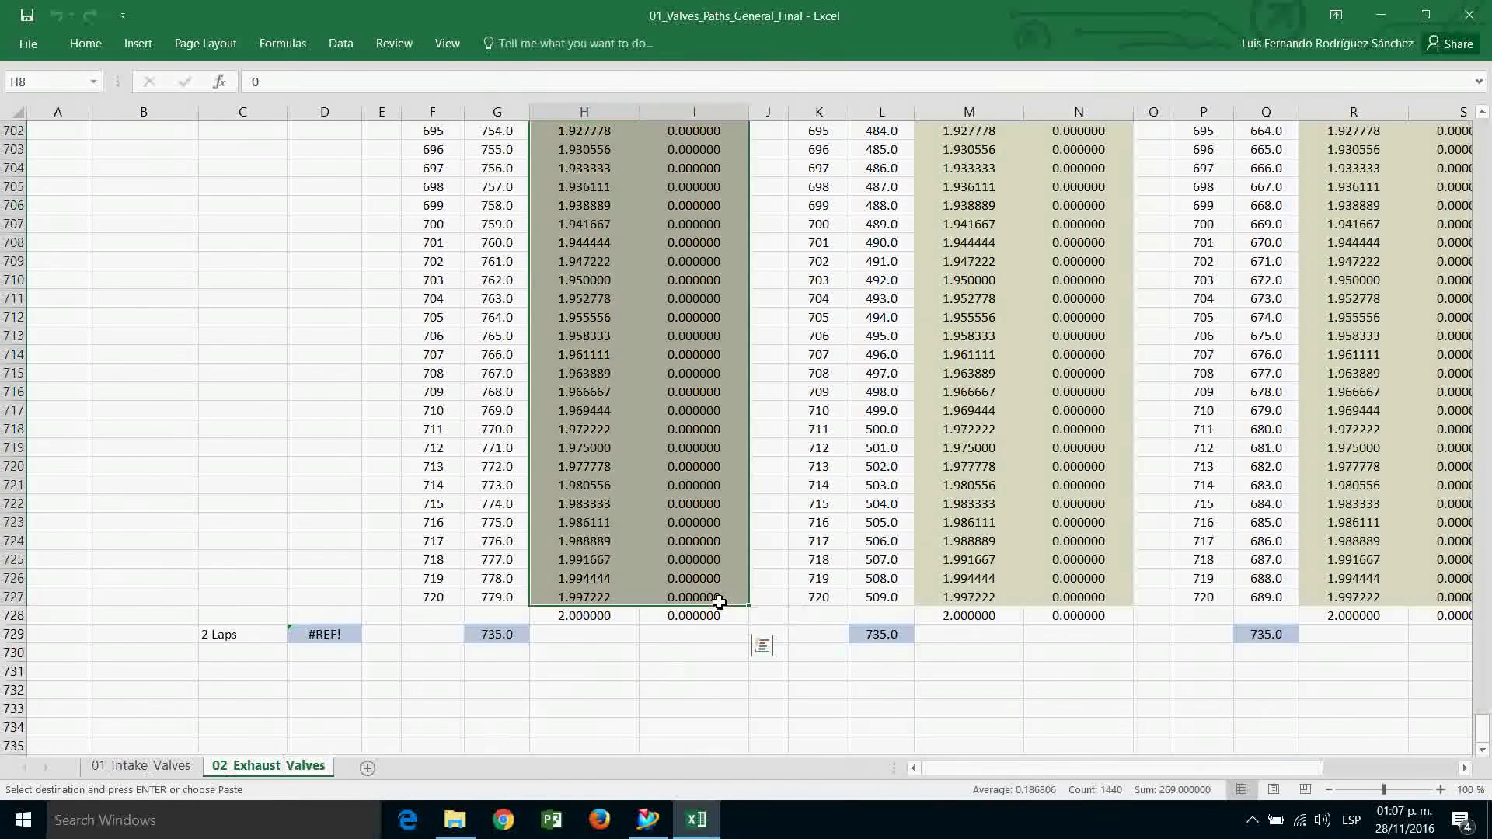
{"action": "right_click", "coordinate": [723, 603]}
{"action": "left_click", "coordinate": [766, 226]}
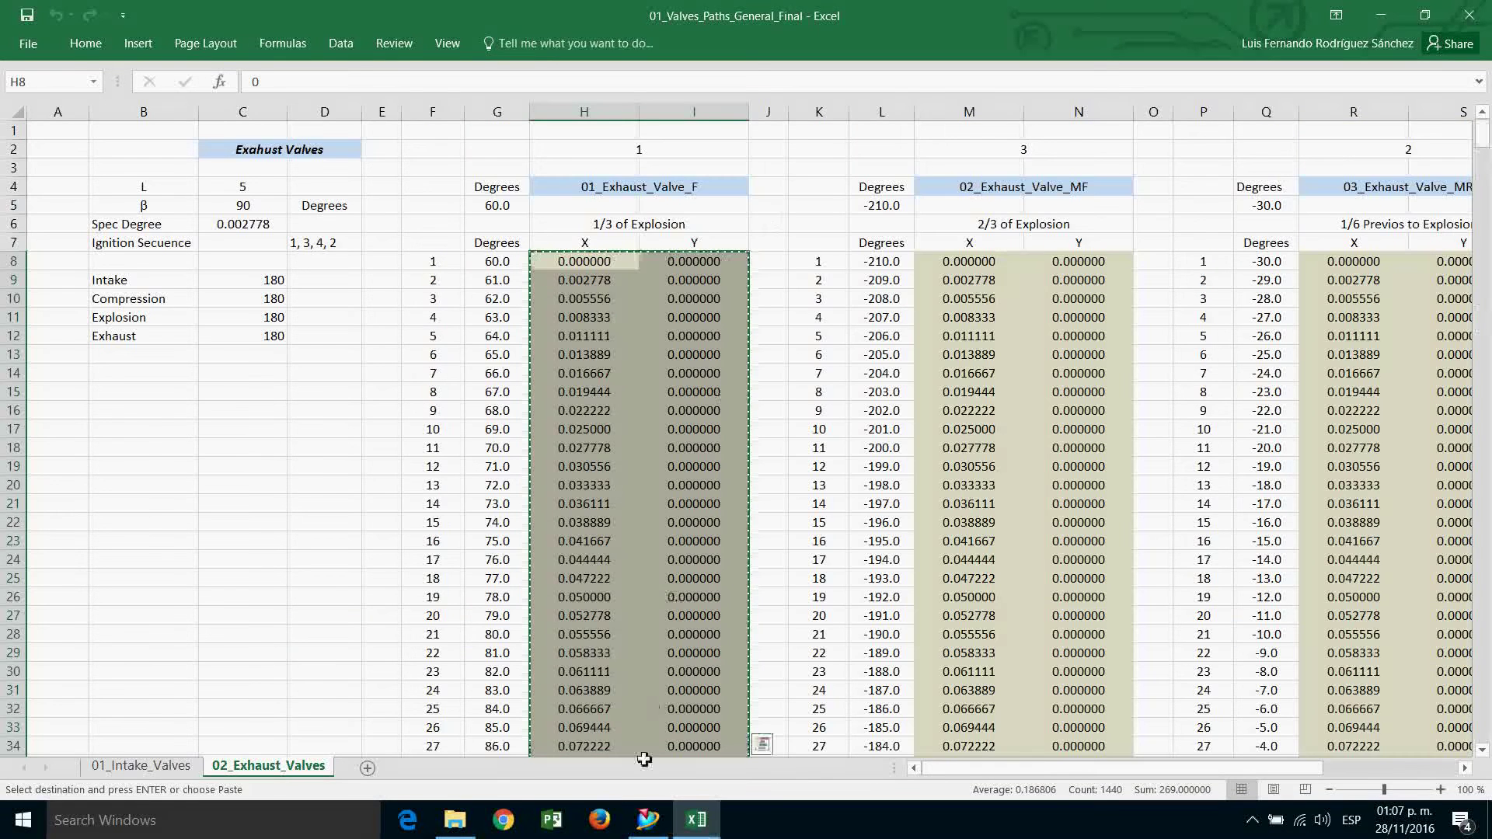
Return to NX, paste the copied exhaust valve values into the 01_EV key-in data, and assign the function to the 01_Sld_EV joint.
{"action": "left_click", "coordinate": [647, 819]}
{"action": "right_click", "coordinate": [321, 223]}
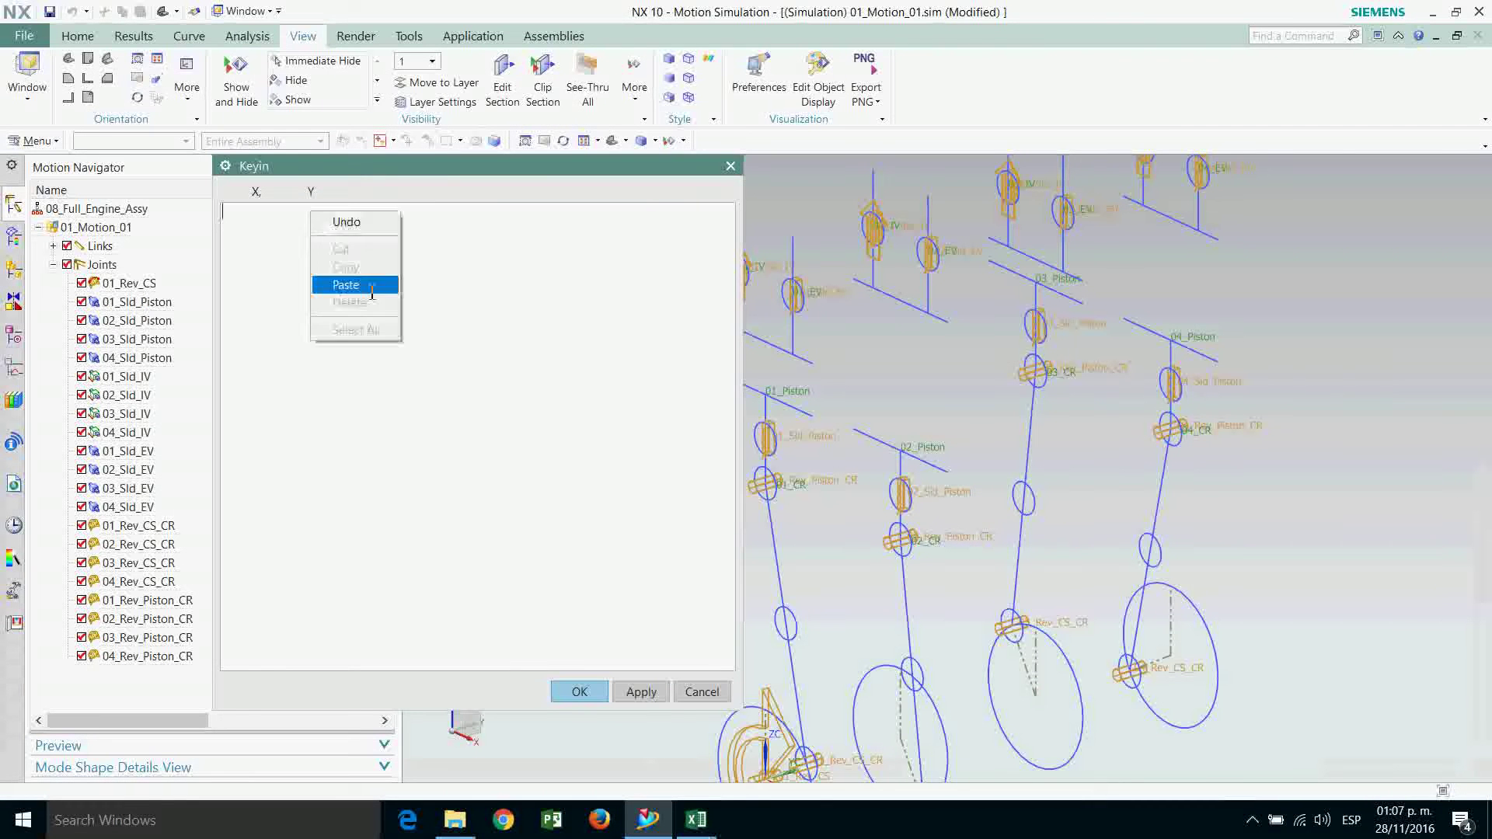
{"action": "left_click", "coordinate": [356, 285]}
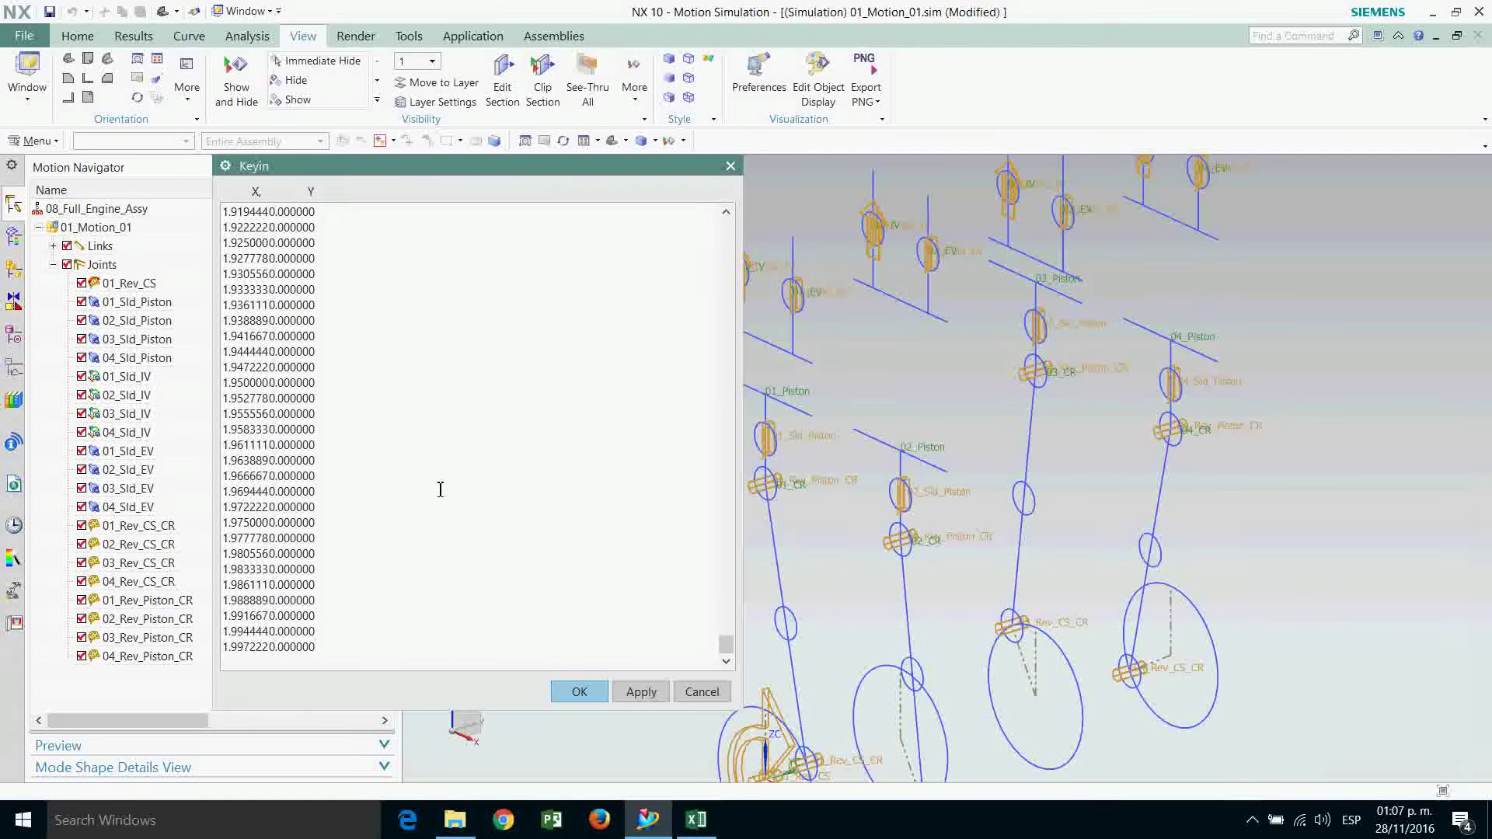
{"action": "left_click", "coordinate": [580, 692]}
{"action": "left_click", "coordinate": [340, 679]}
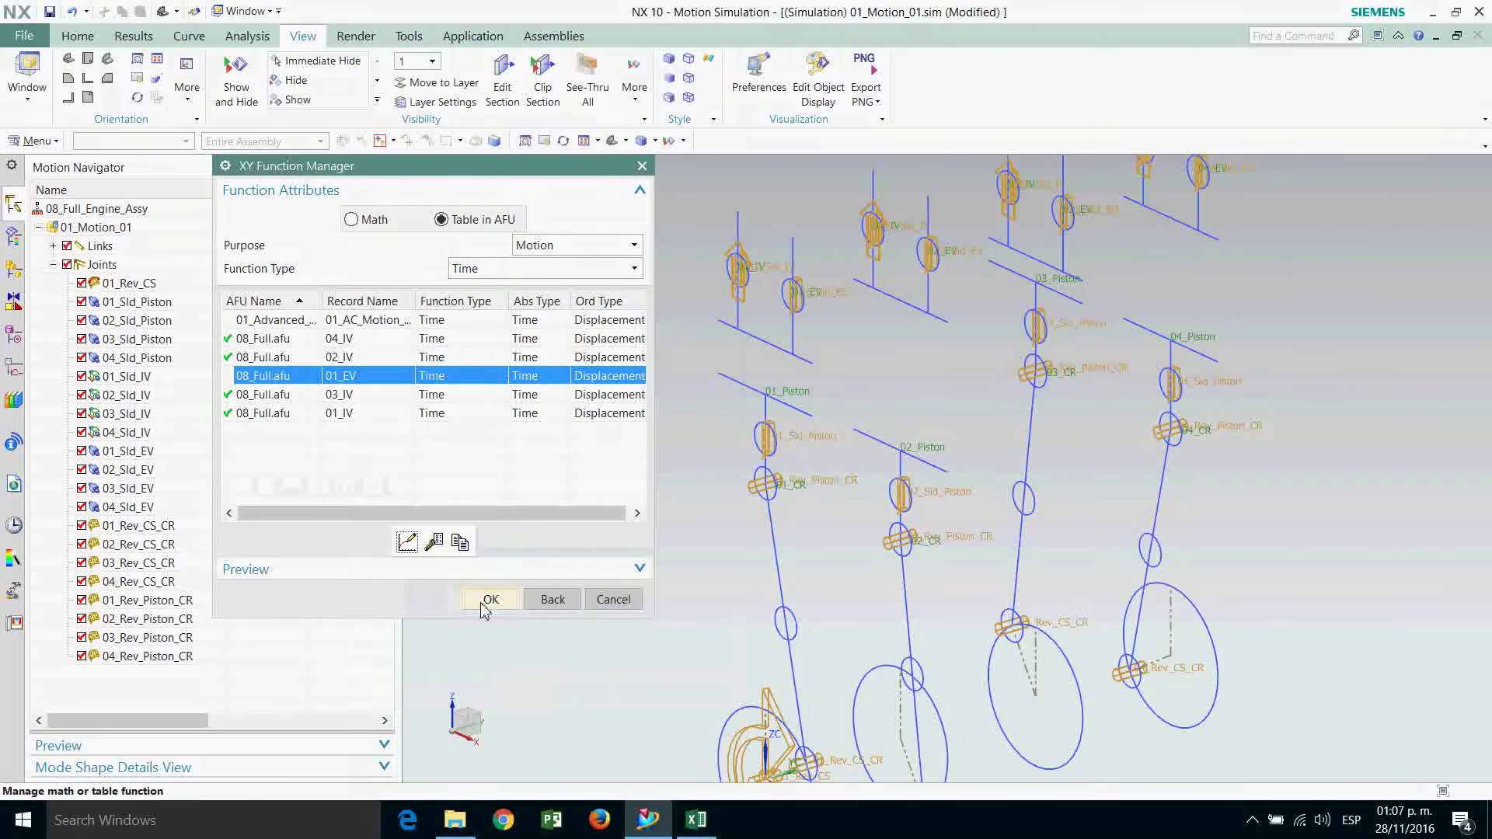
{"action": "left_click", "coordinate": [490, 599]}
{"action": "left_click", "coordinate": [435, 708]}
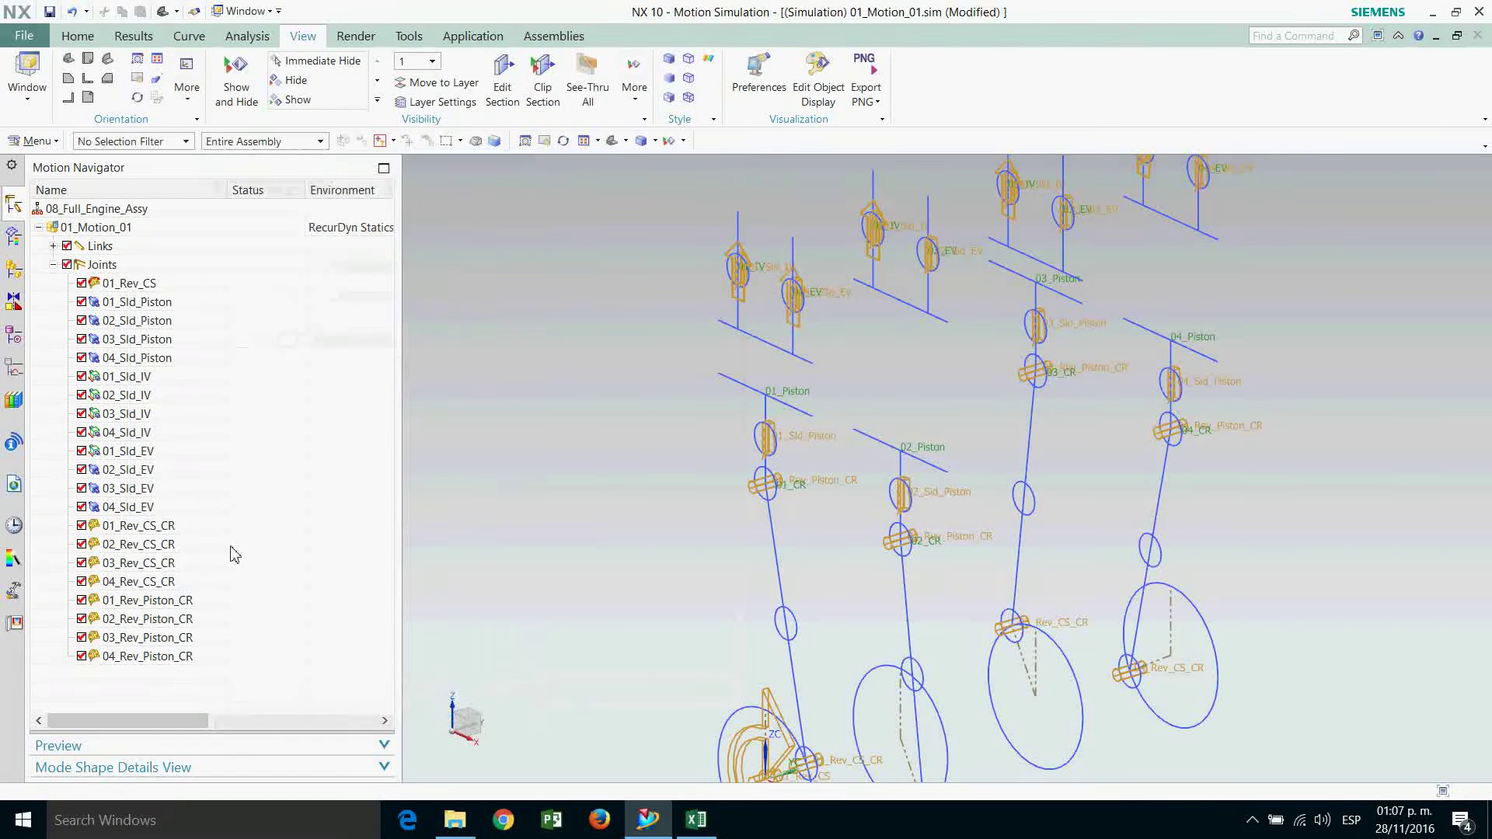
Set the 02_Sld_EV joint's translation driver to a displacement Function and open the function manager.
{"action": "double_click", "coordinate": [132, 471]}
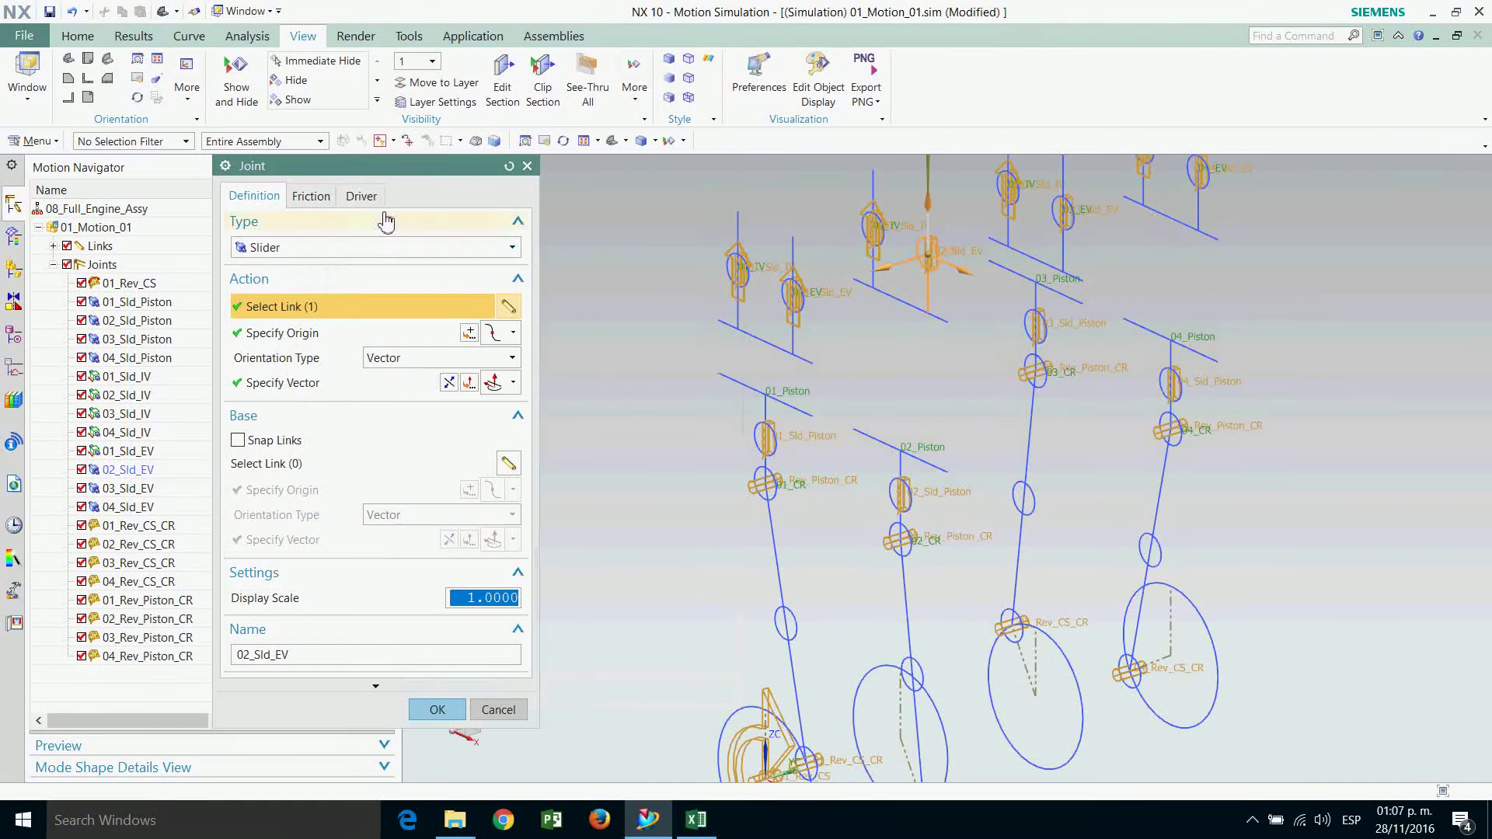
{"action": "left_click", "coordinate": [361, 196]}
{"action": "left_click", "coordinate": [393, 248]}
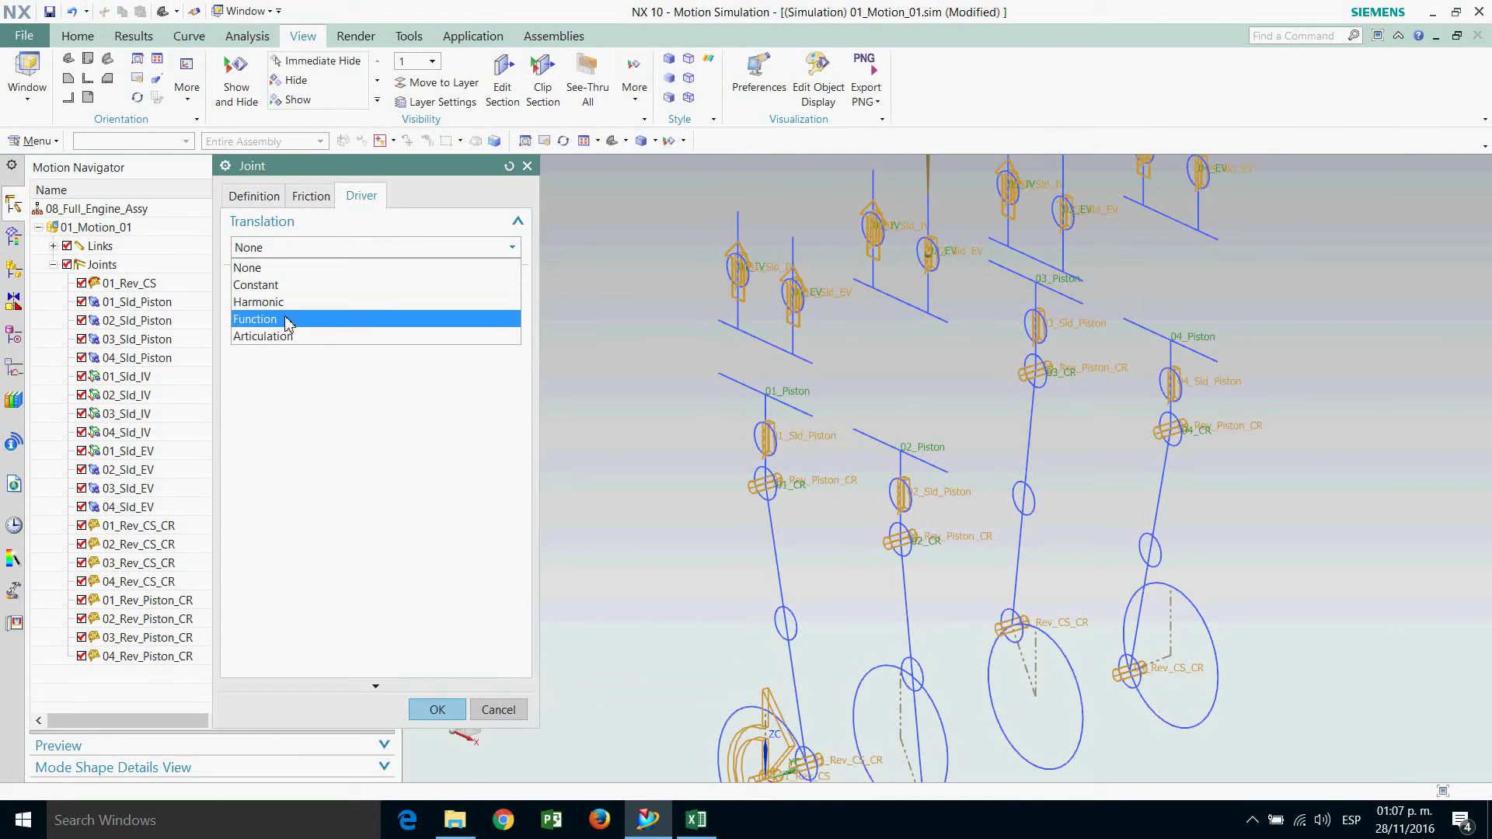
{"action": "left_click", "coordinate": [302, 317]}
{"action": "left_click", "coordinate": [511, 341]}
{"action": "left_click", "coordinate": [546, 367]}
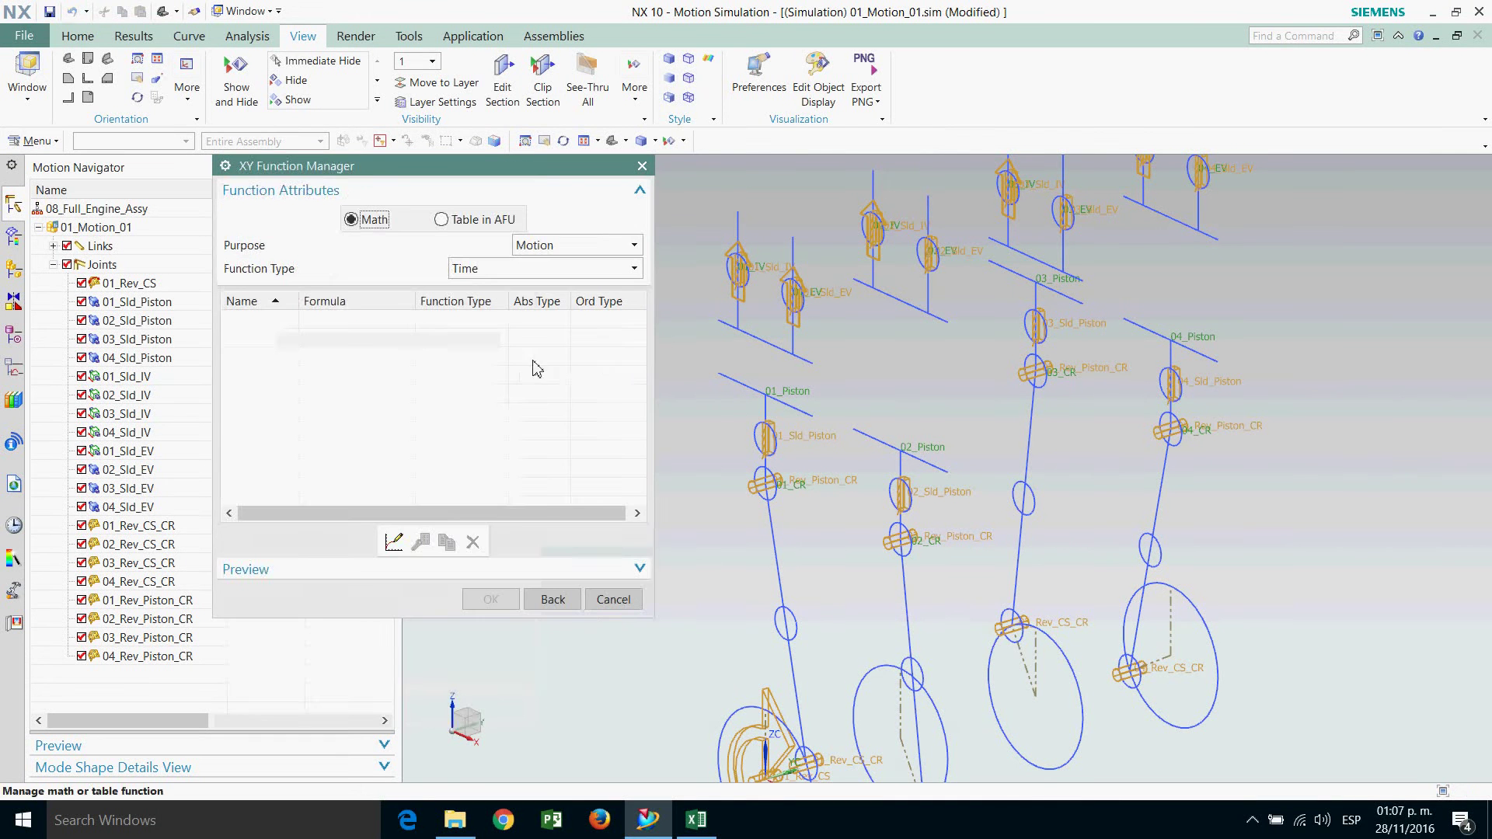
Create a new AFU table function, dismiss the information listing, and name the record 02_EV.
{"action": "left_click", "coordinate": [442, 220]}
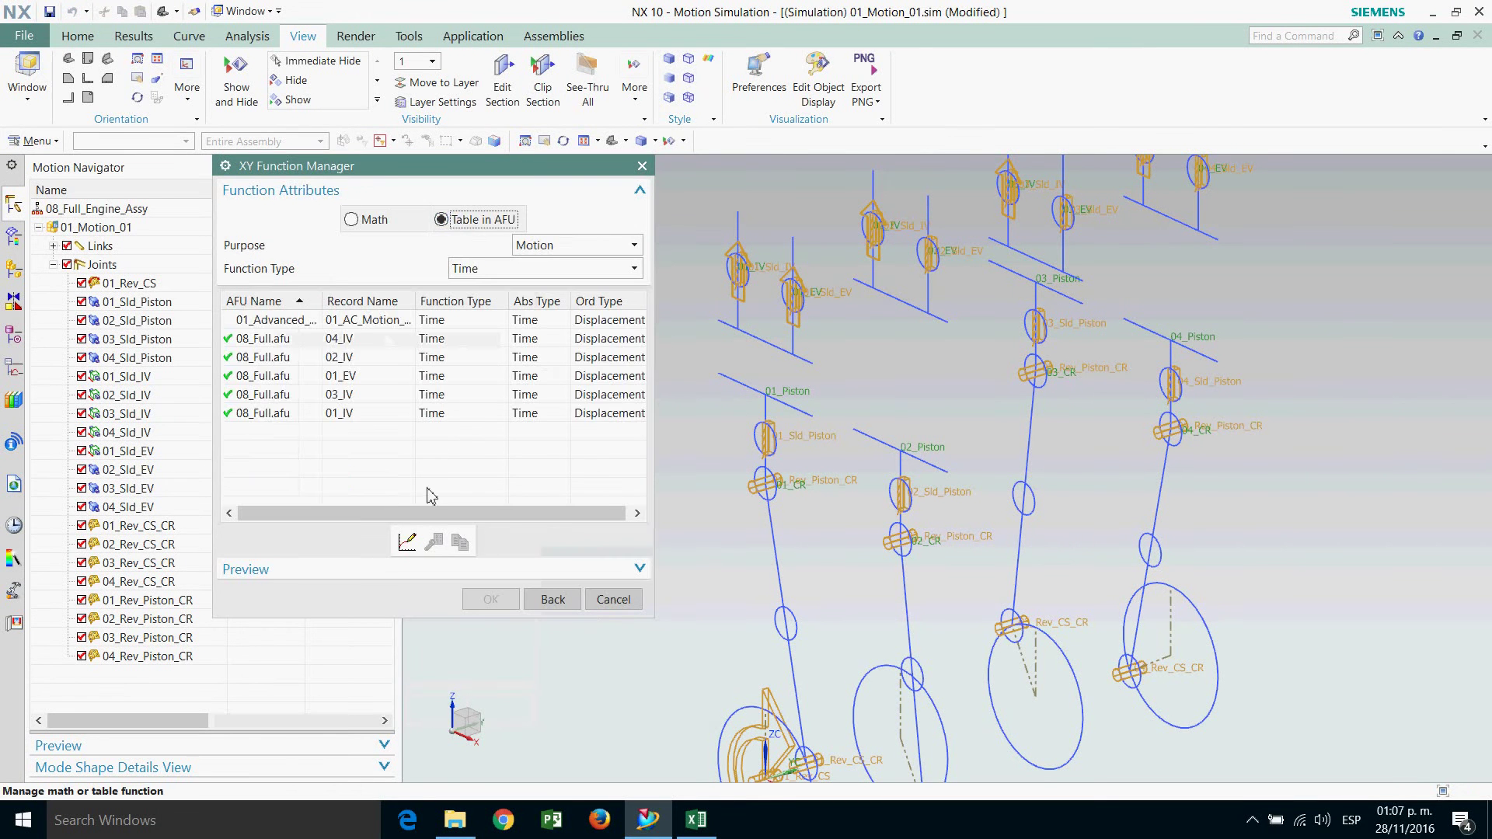
{"action": "left_click", "coordinate": [407, 542]}
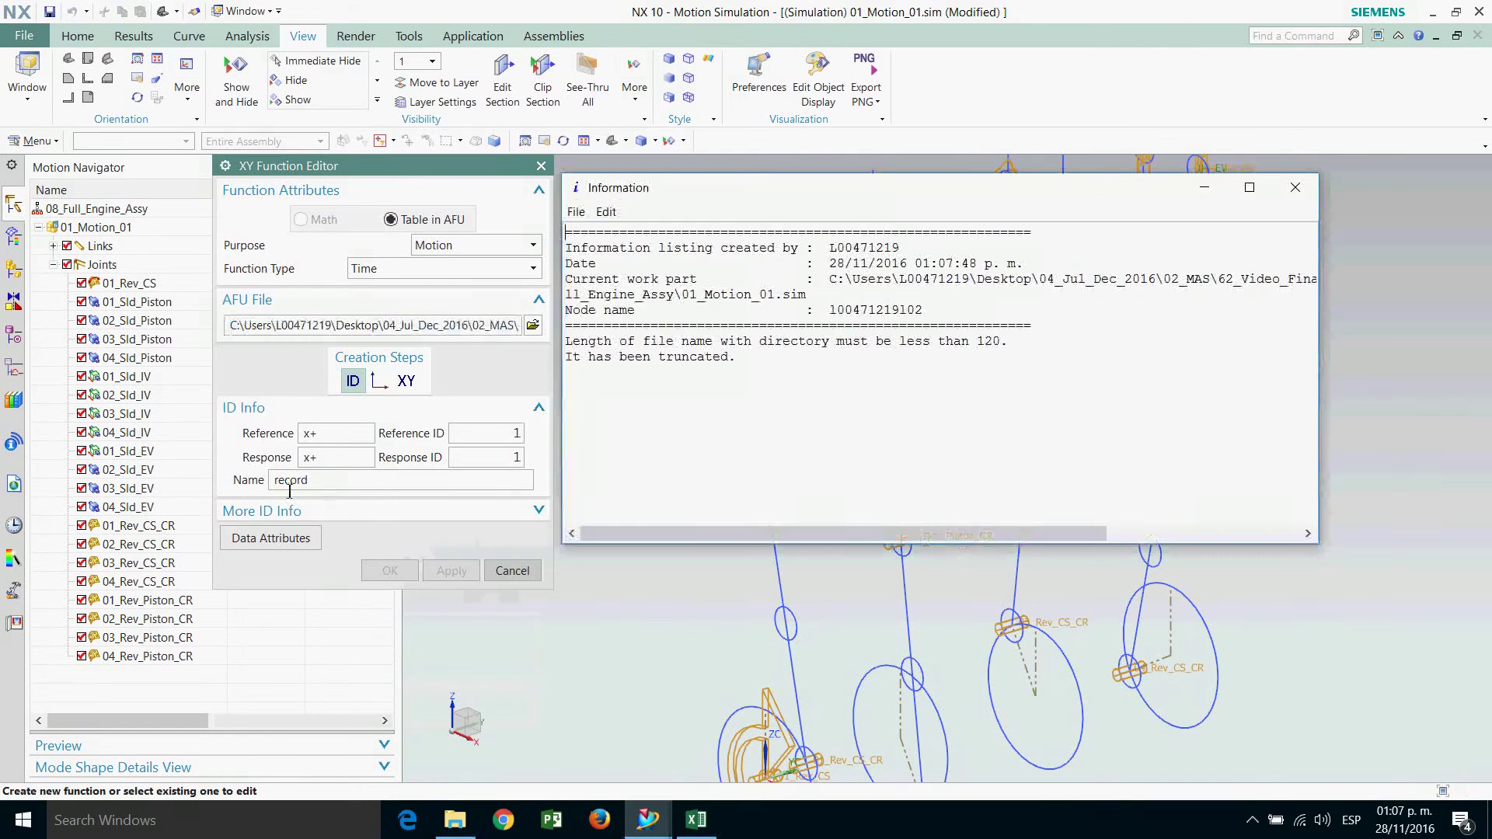
{"action": "left_click", "coordinate": [1295, 188]}
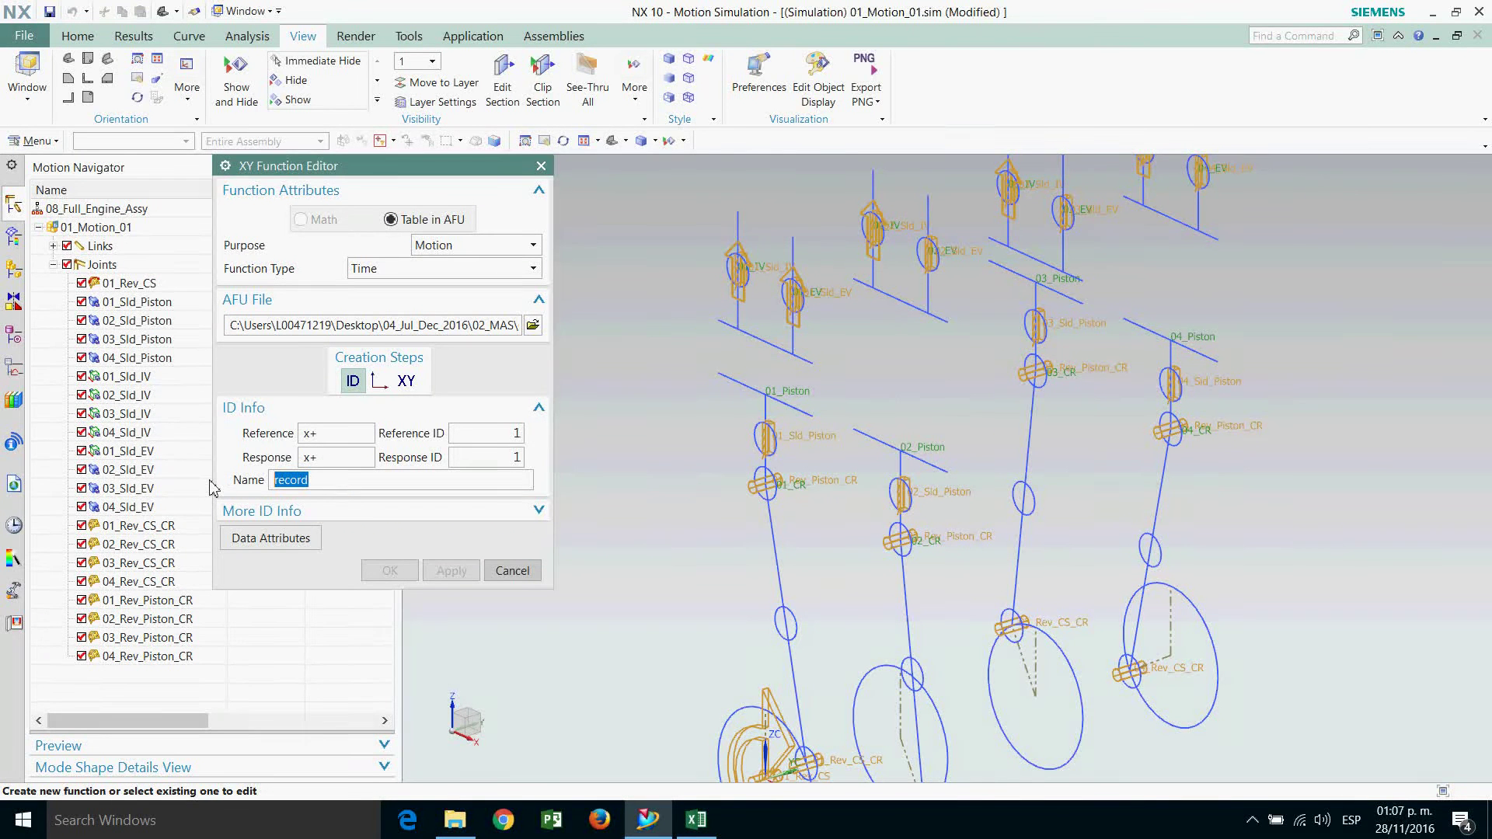
{"action": "type", "text": "02_EV"}
Set the 02_EV XY data to an X increment of 1/360 and 720 points, and clear the generated key-in values.
{"action": "left_click", "coordinate": [410, 380]}
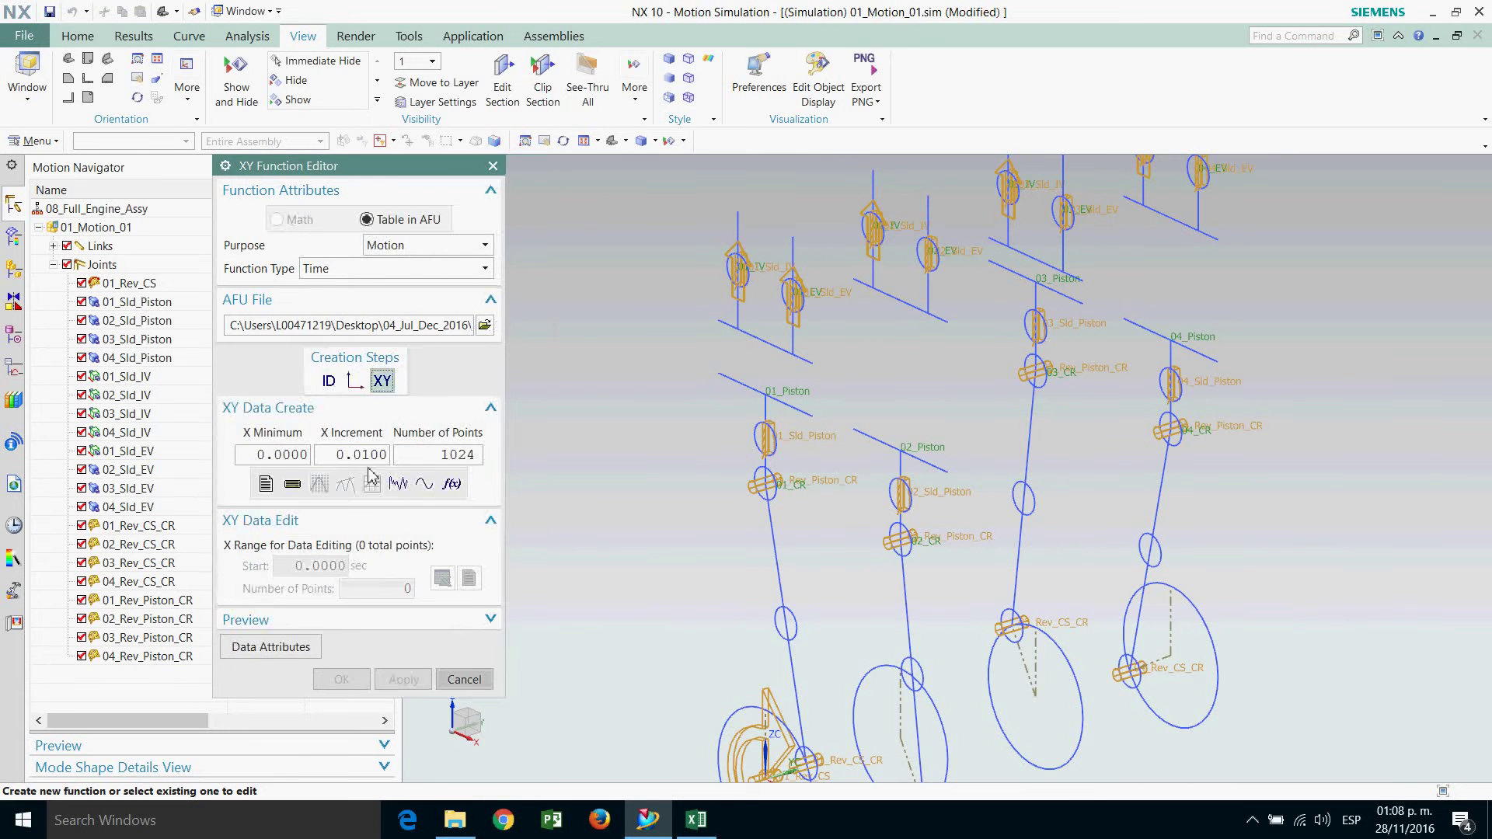
{"action": "double_click", "coordinate": [350, 455]}
{"action": "type", "text": "1/360"}
{"action": "key", "text": "Tab"}
{"action": "type", "text": "7"}
{"action": "left_click", "coordinate": [265, 484]}
{"action": "key", "text": "Delete"}
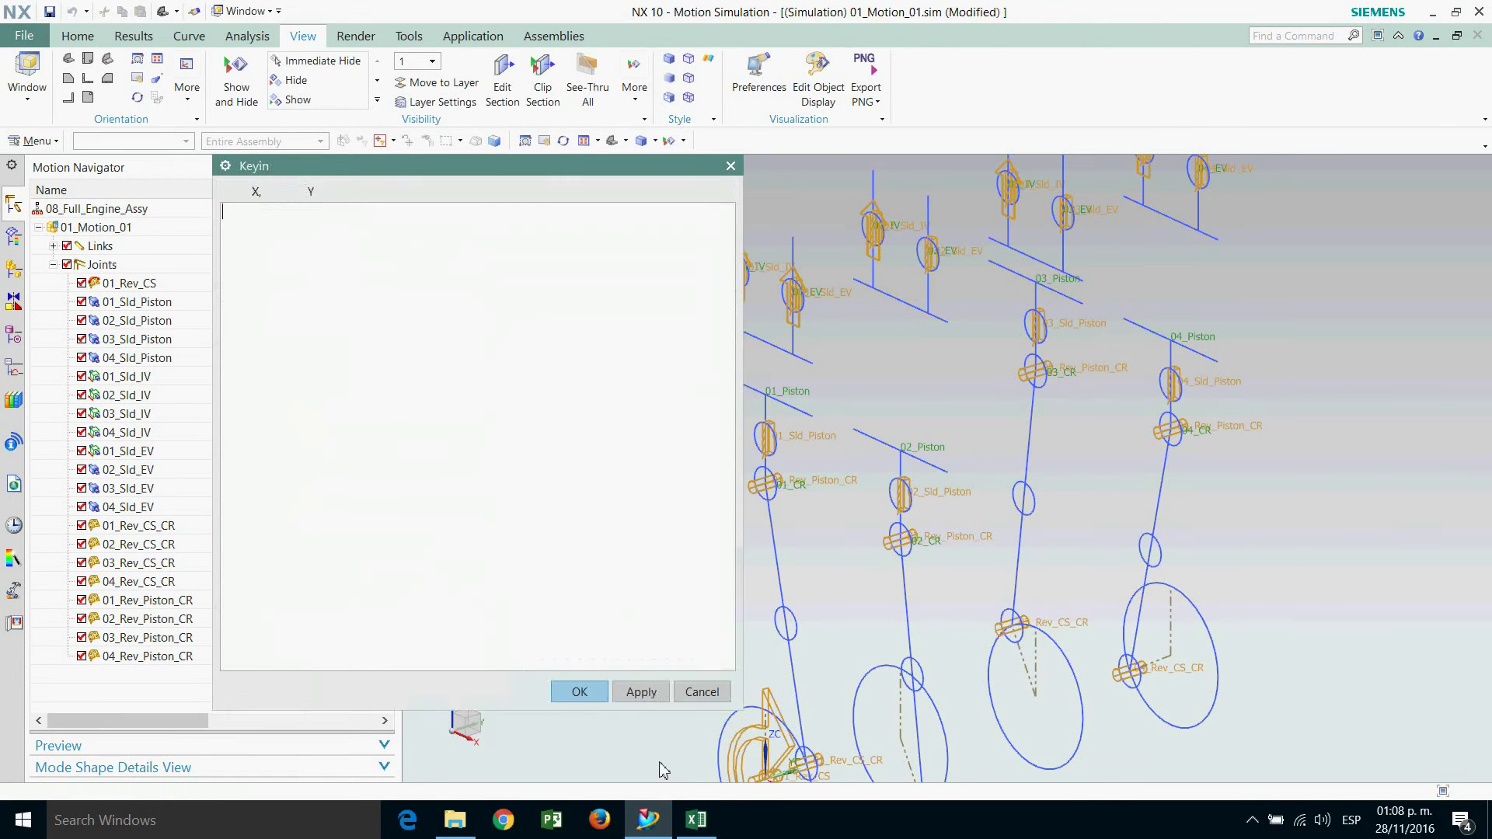
Switch to Excel and copy the 02_Exhaust_Valve_MF X and Y values in M8:N727 of the 02_Exhaust_Valves sheet.
{"action": "left_click", "coordinate": [696, 820]}
{"action": "left_click", "coordinate": [964, 263]}
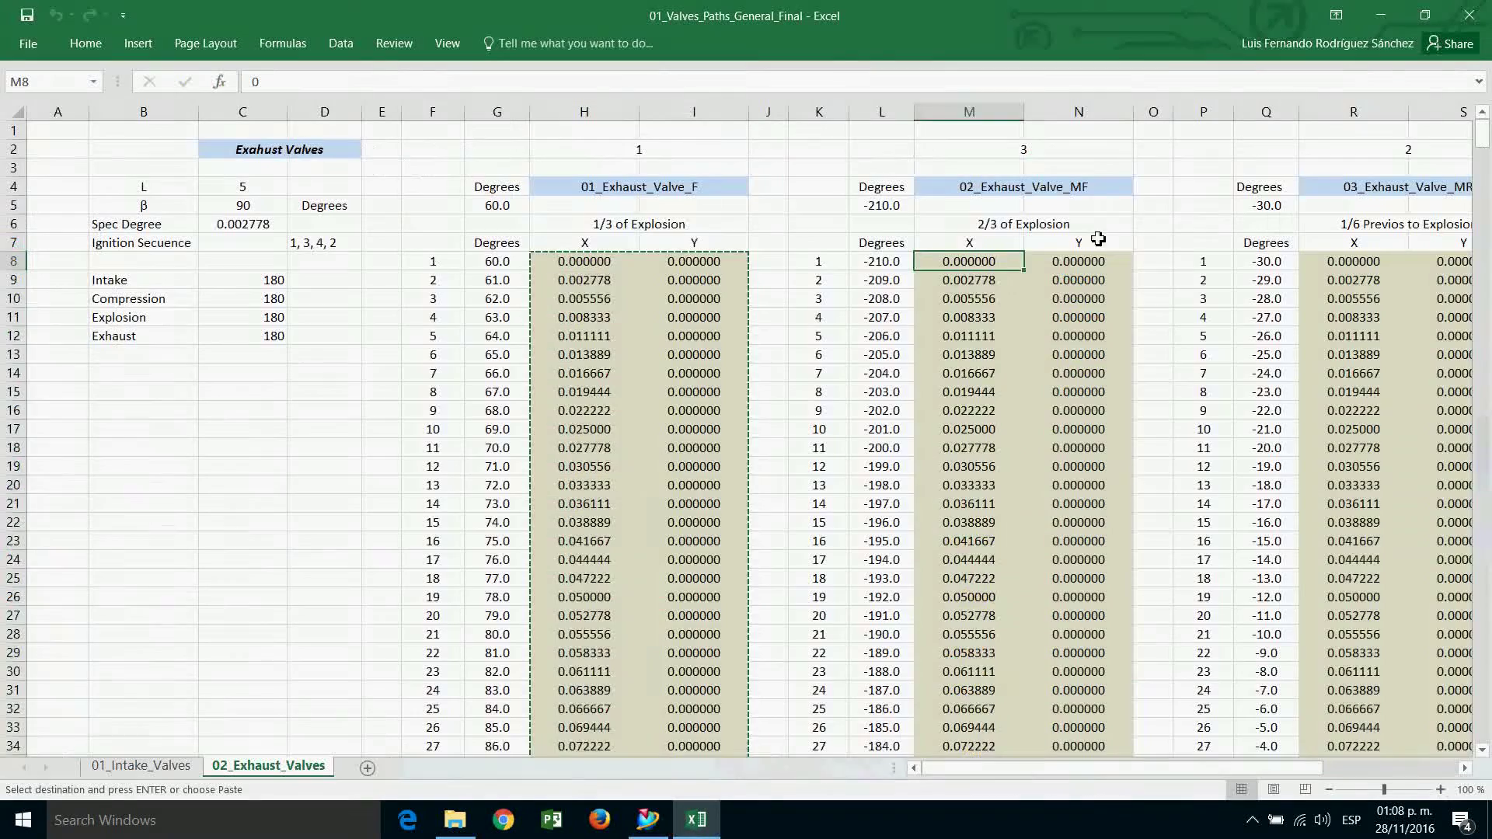
{"action": "left_click_drag", "start_coordinate": [1482, 144], "coordinate": [1482, 730]}
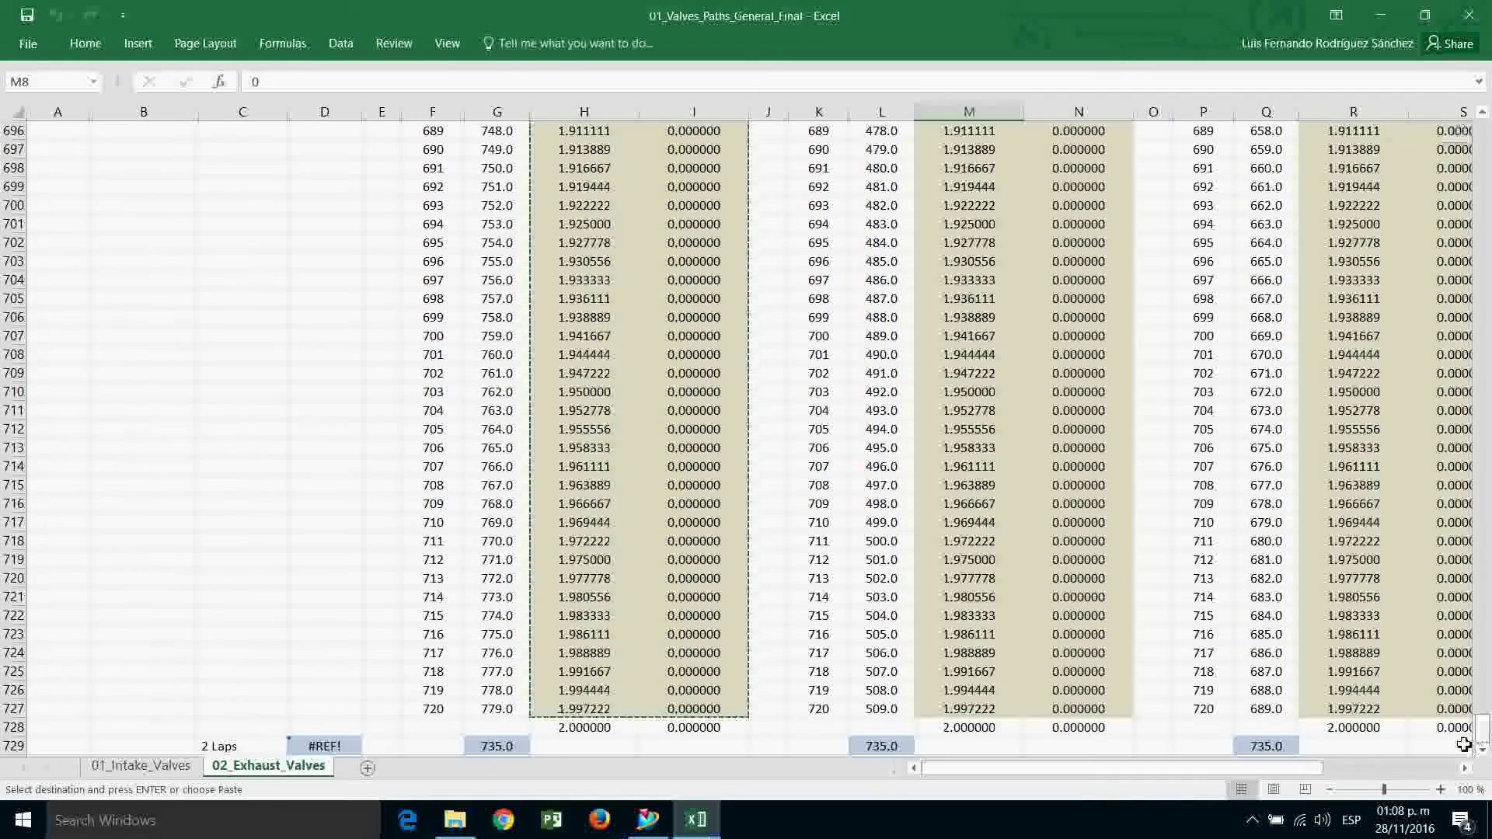
{"action": "left_click", "coordinate": [1099, 710], "text": "shift"}
{"action": "right_click", "coordinate": [1099, 709]}
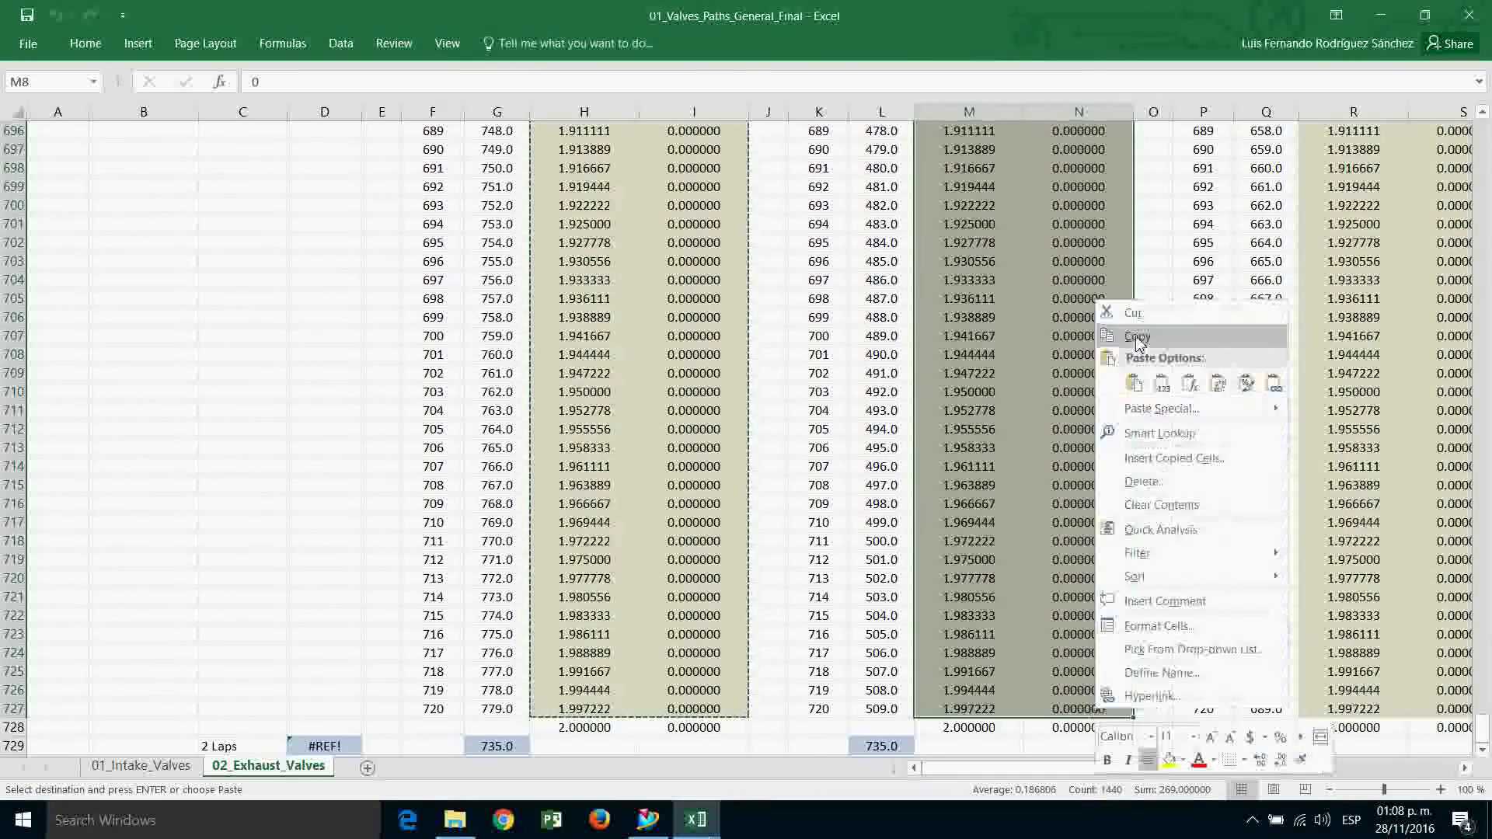
{"action": "left_click", "coordinate": [1136, 335]}
Return to NX, paste the copied exhaust valve values into the 02_EV key-in data, and assign the function to the 02_Sld_EV joint.
{"action": "left_click", "coordinate": [648, 820]}
{"action": "right_click", "coordinate": [458, 224]}
{"action": "left_click", "coordinate": [505, 299]}
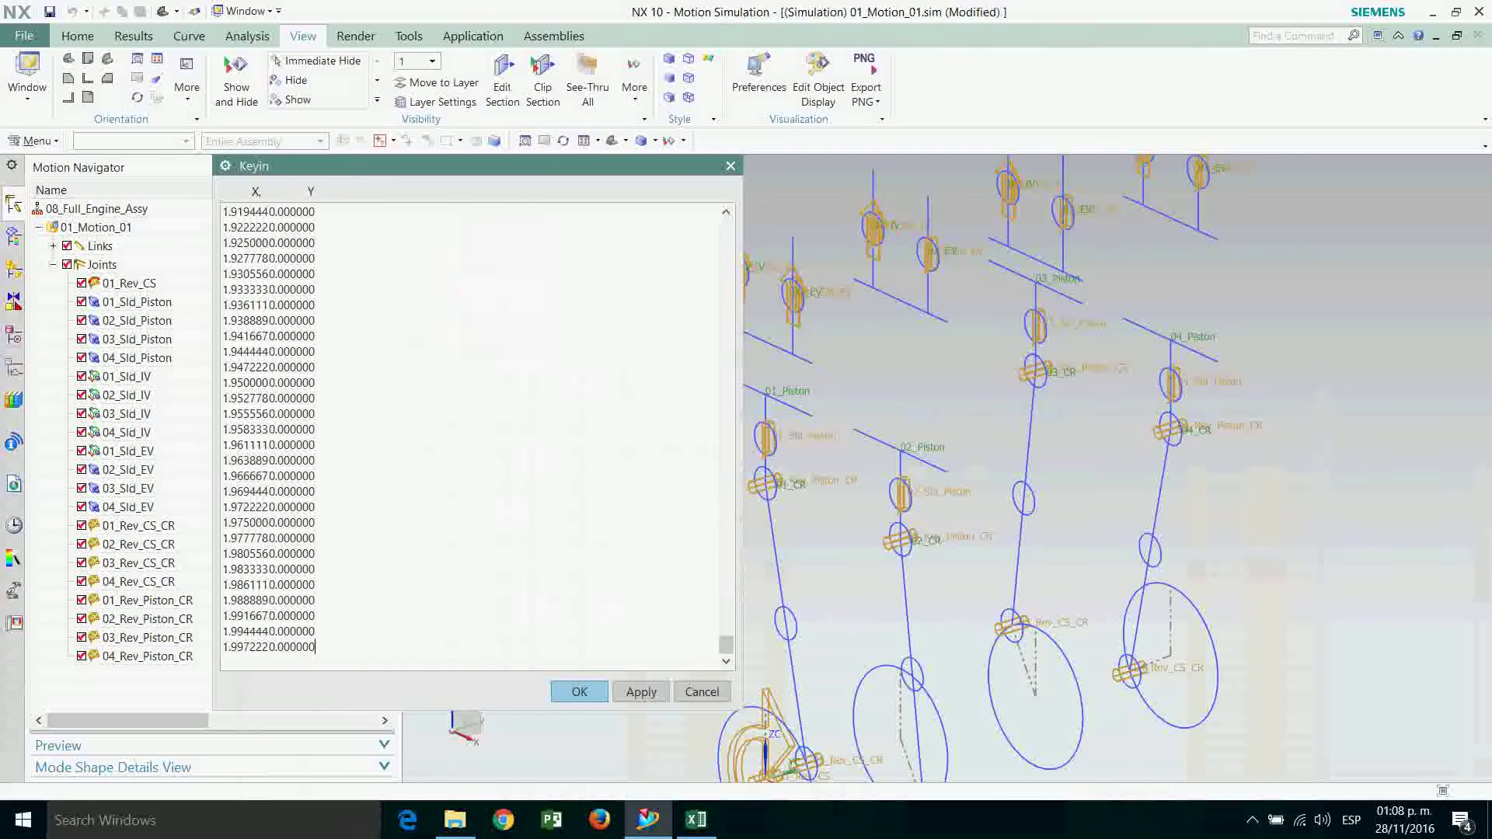
{"action": "left_click", "coordinate": [580, 695]}
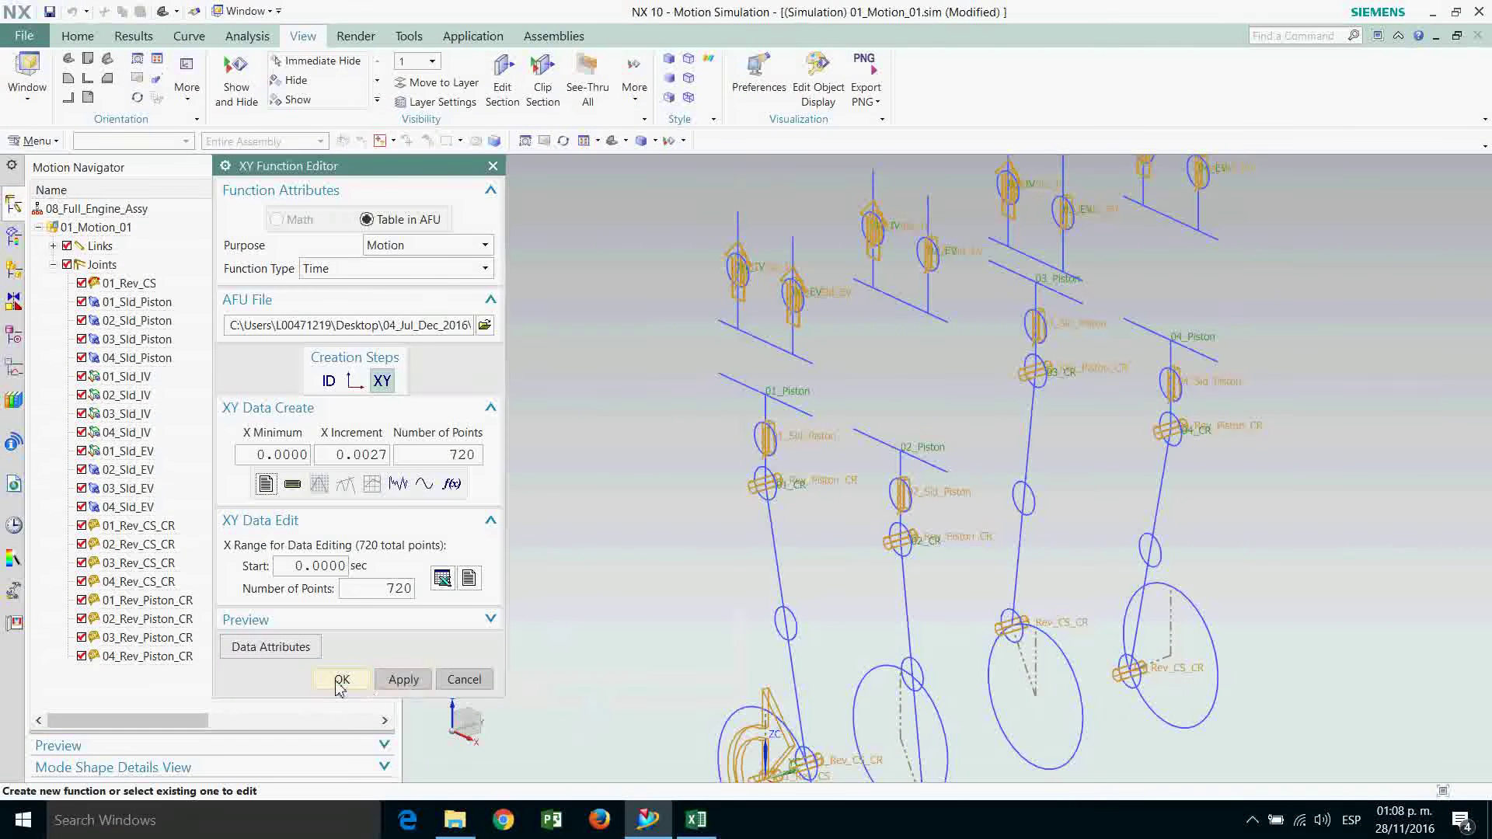
{"action": "left_click", "coordinate": [360, 688]}
{"action": "left_click", "coordinate": [491, 600]}
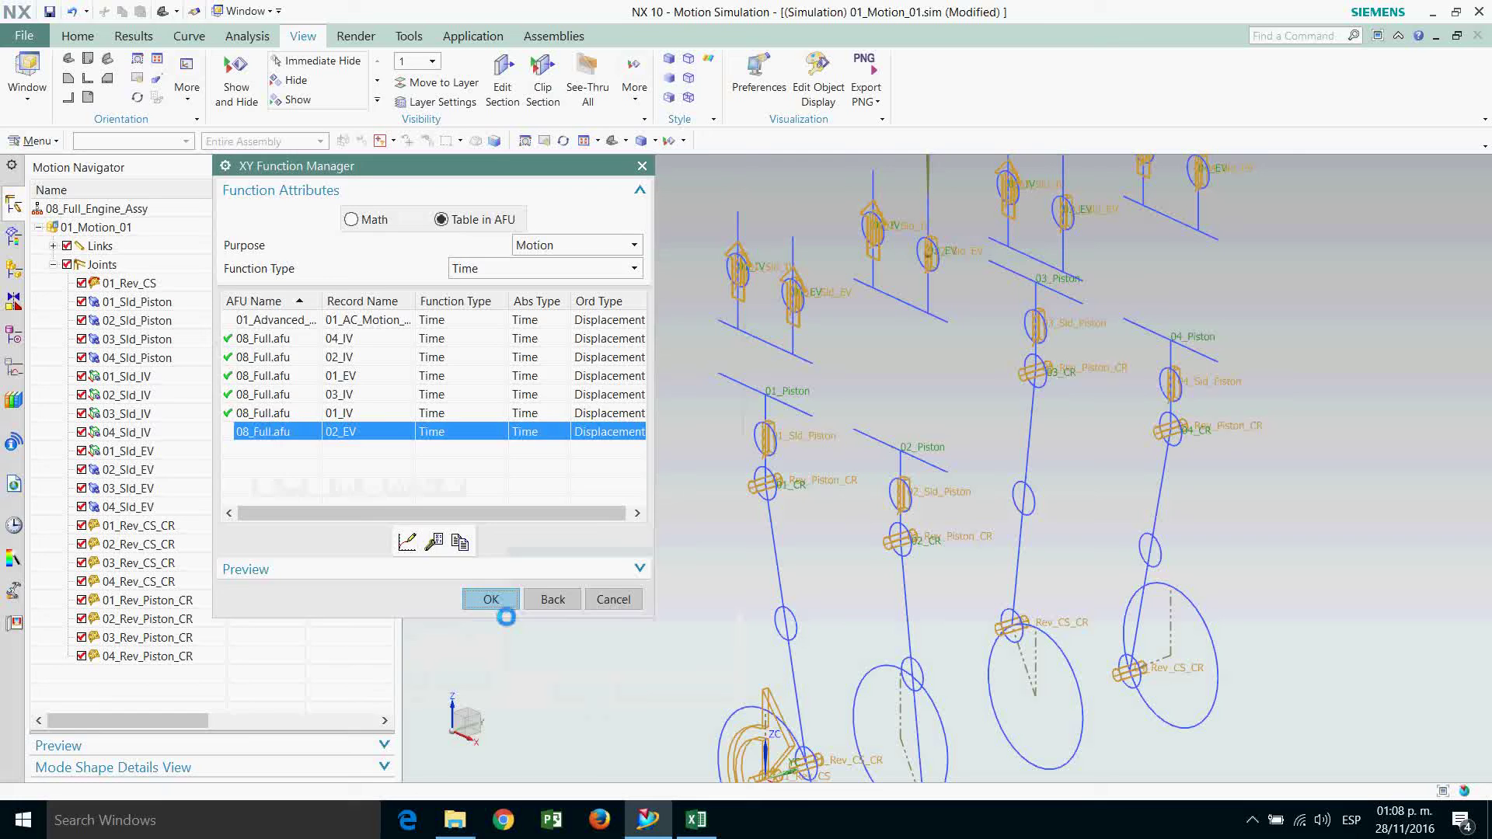
{"action": "left_click", "coordinate": [443, 710]}
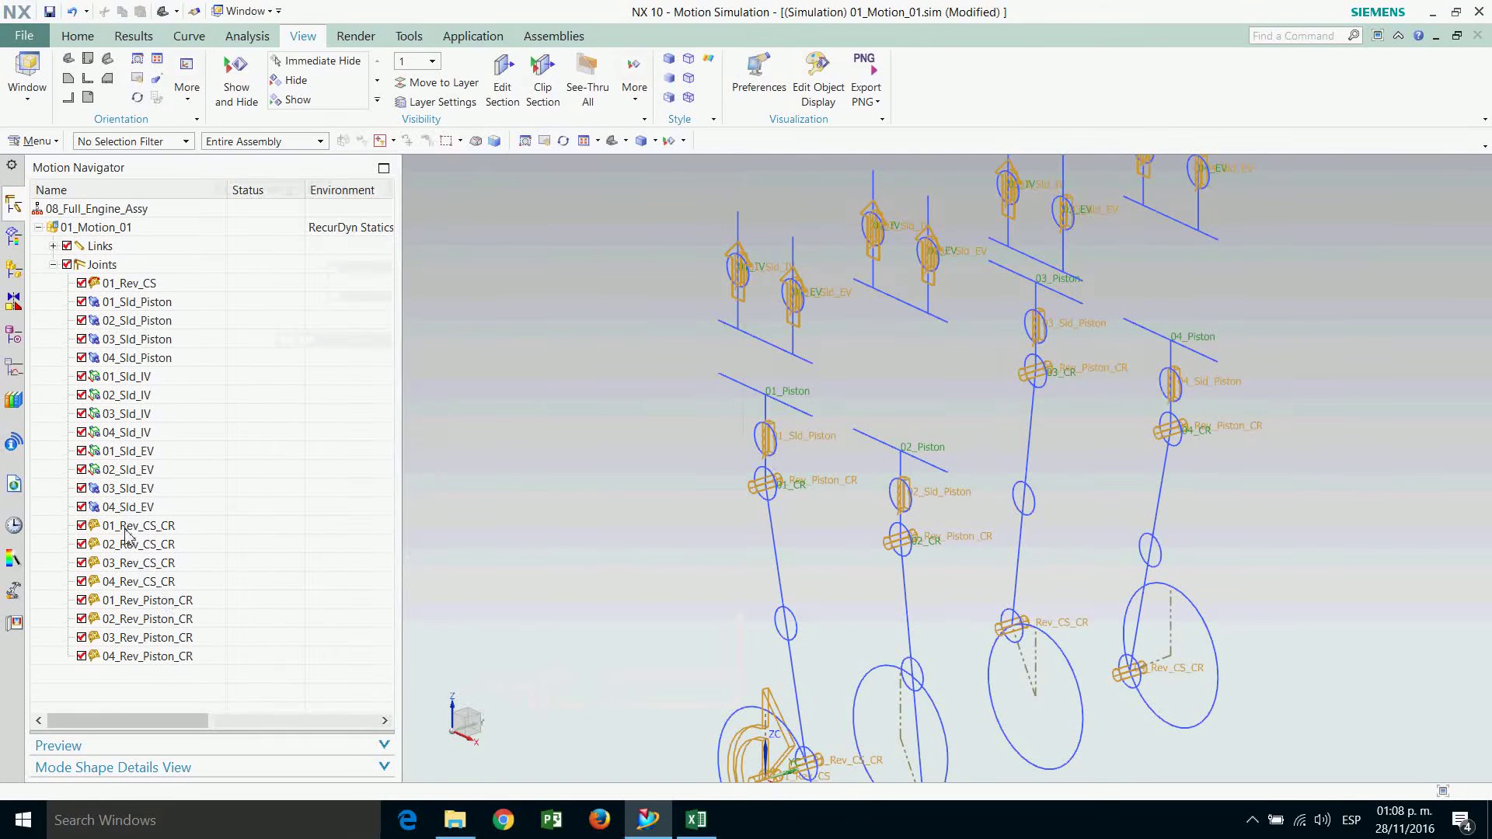
Set the 03_Sld_EV joint's translation driver to a displacement Function and open the function manager.
{"action": "double_click", "coordinate": [123, 489]}
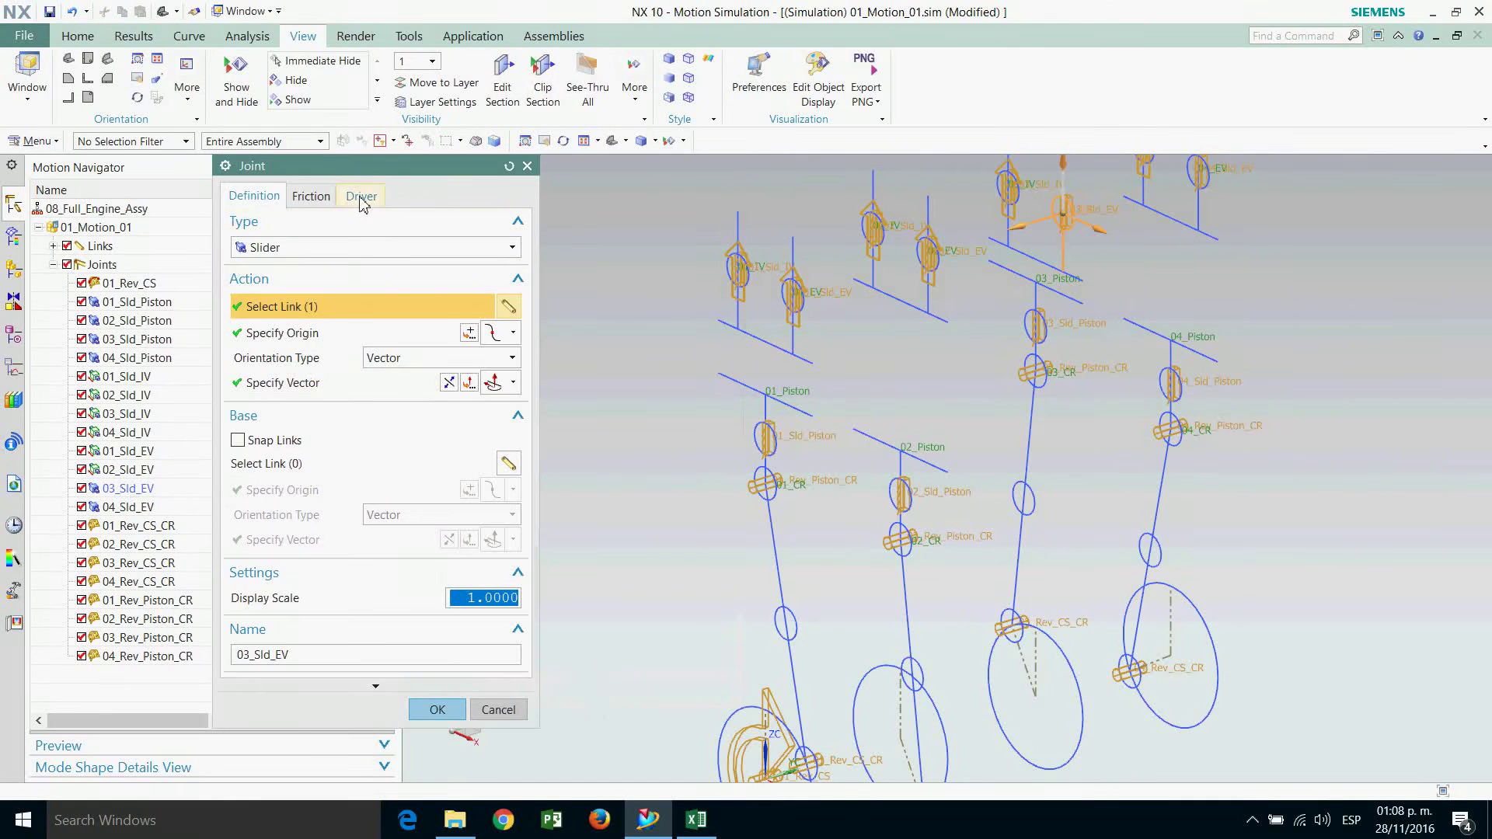
{"action": "left_click", "coordinate": [361, 196]}
{"action": "left_click", "coordinate": [375, 255]}
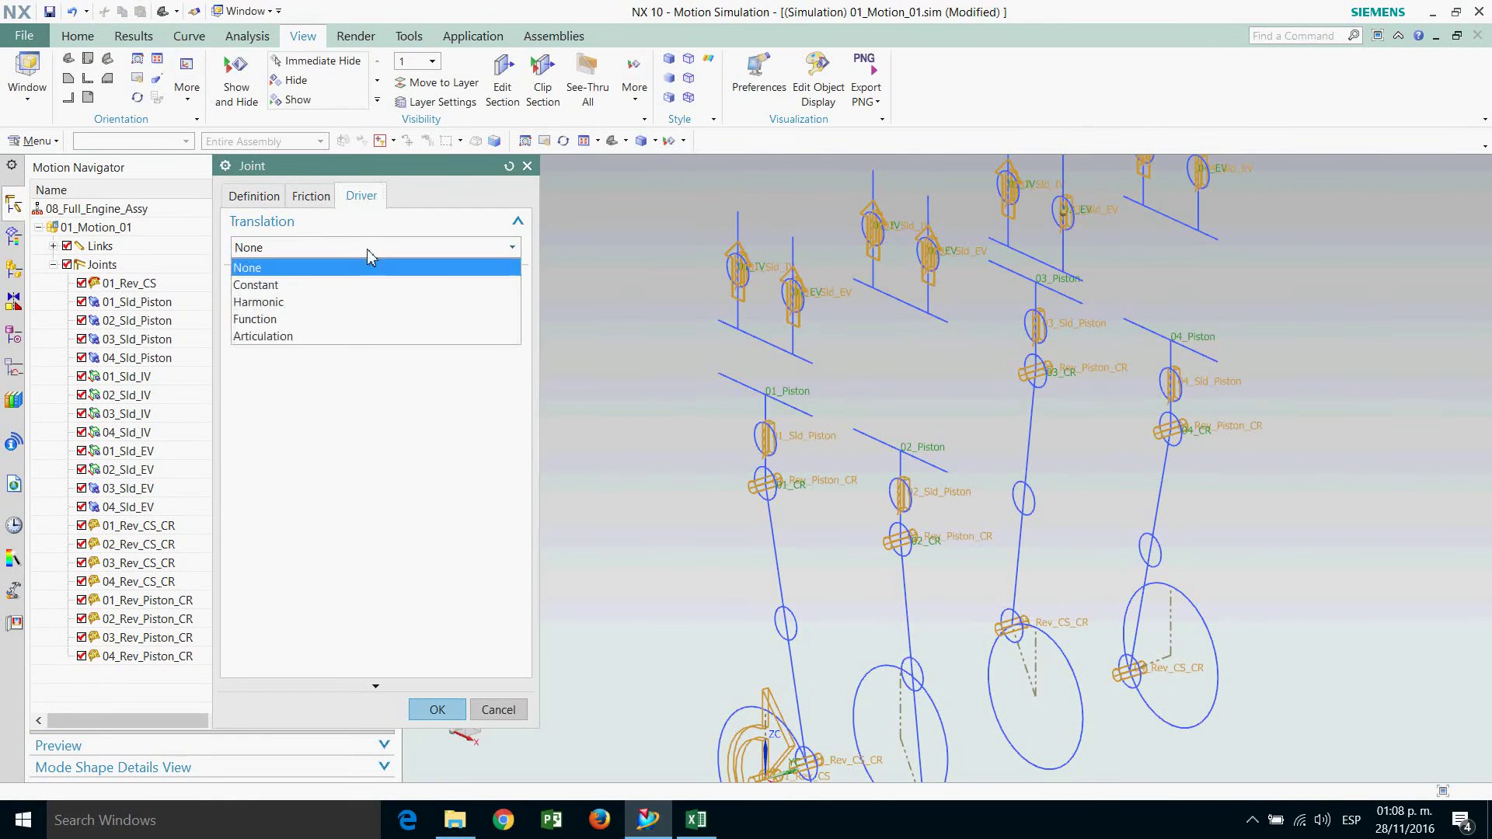
{"action": "left_click", "coordinate": [287, 321]}
{"action": "left_click", "coordinate": [511, 343]}
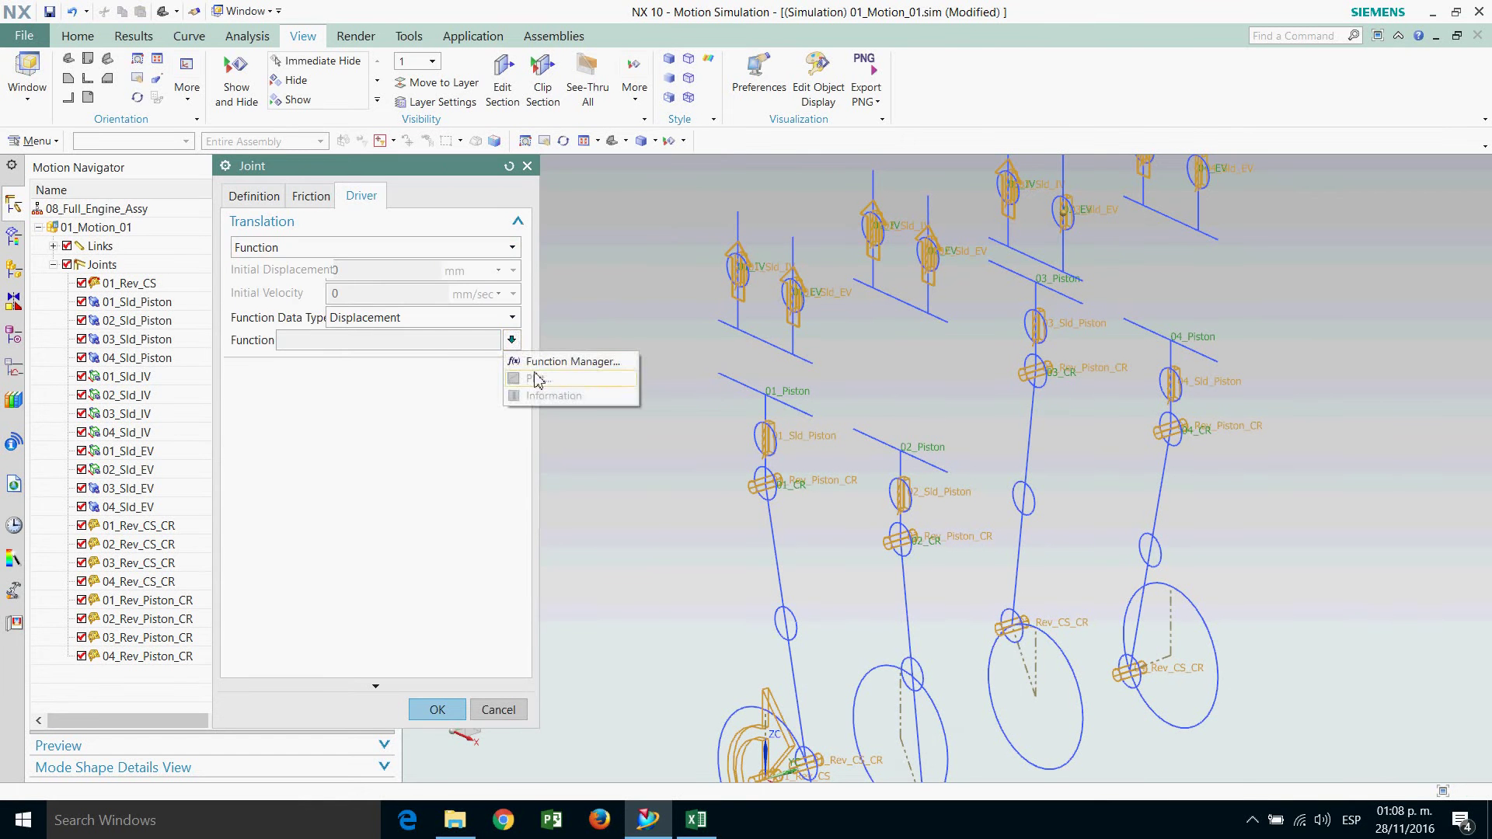
{"action": "left_click", "coordinate": [507, 356]}
Create a new AFU table function, dismiss the information listing, and name the record 03_EV.
{"action": "left_click", "coordinate": [442, 221]}
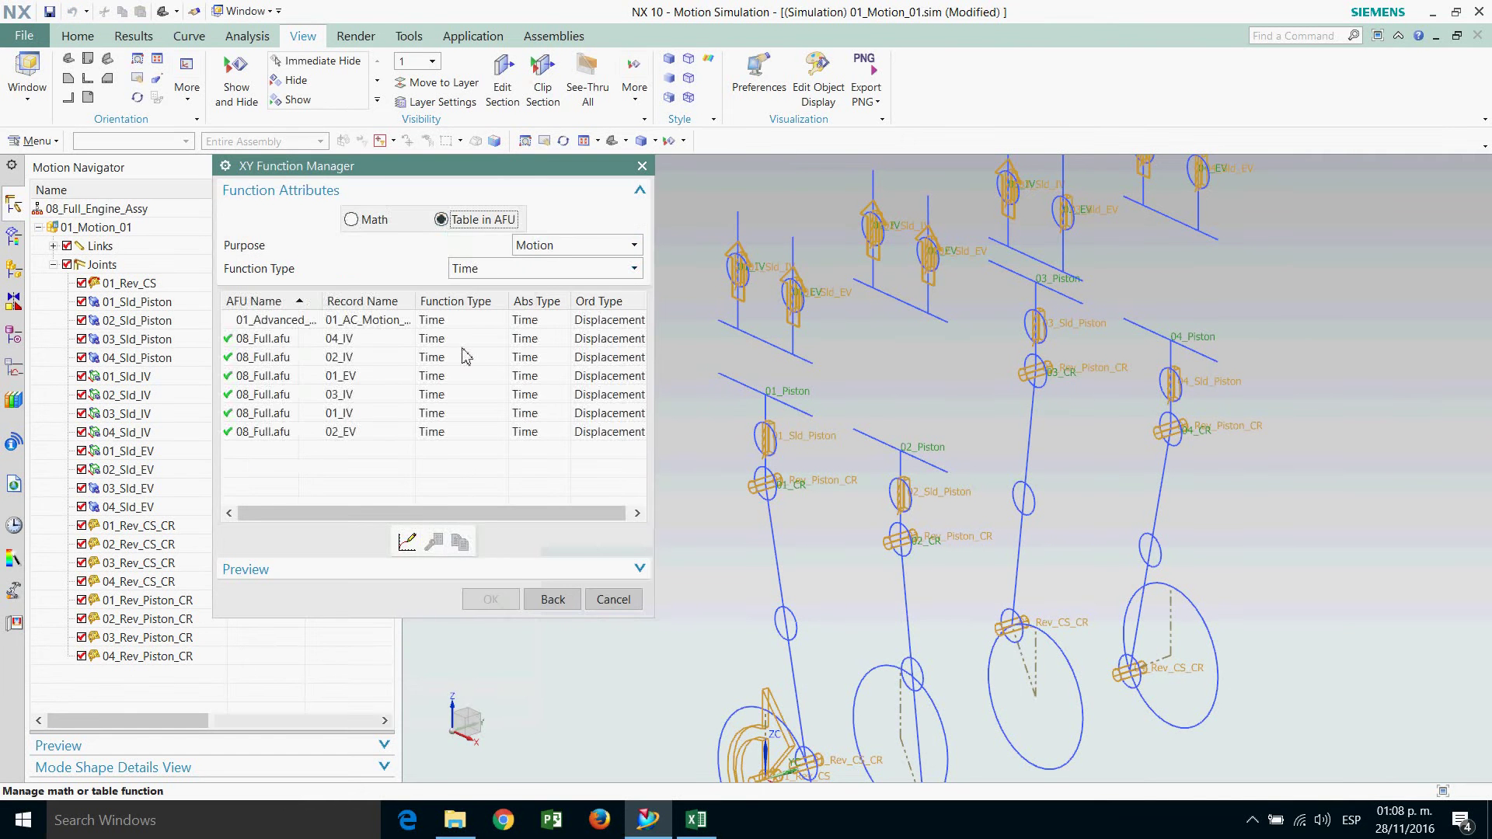
{"action": "left_click", "coordinate": [394, 542]}
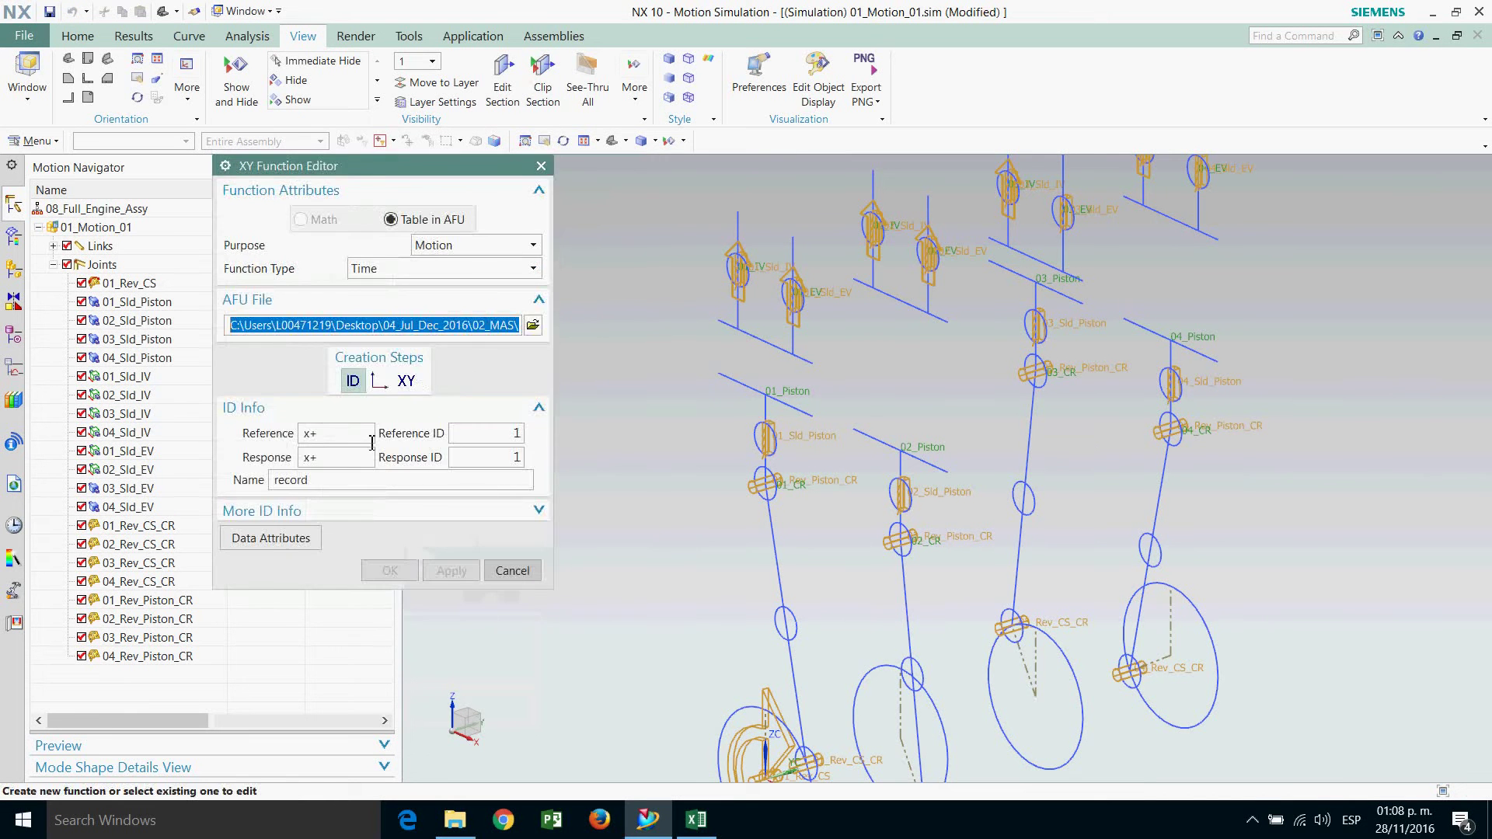
{"action": "left_click", "coordinate": [325, 486]}
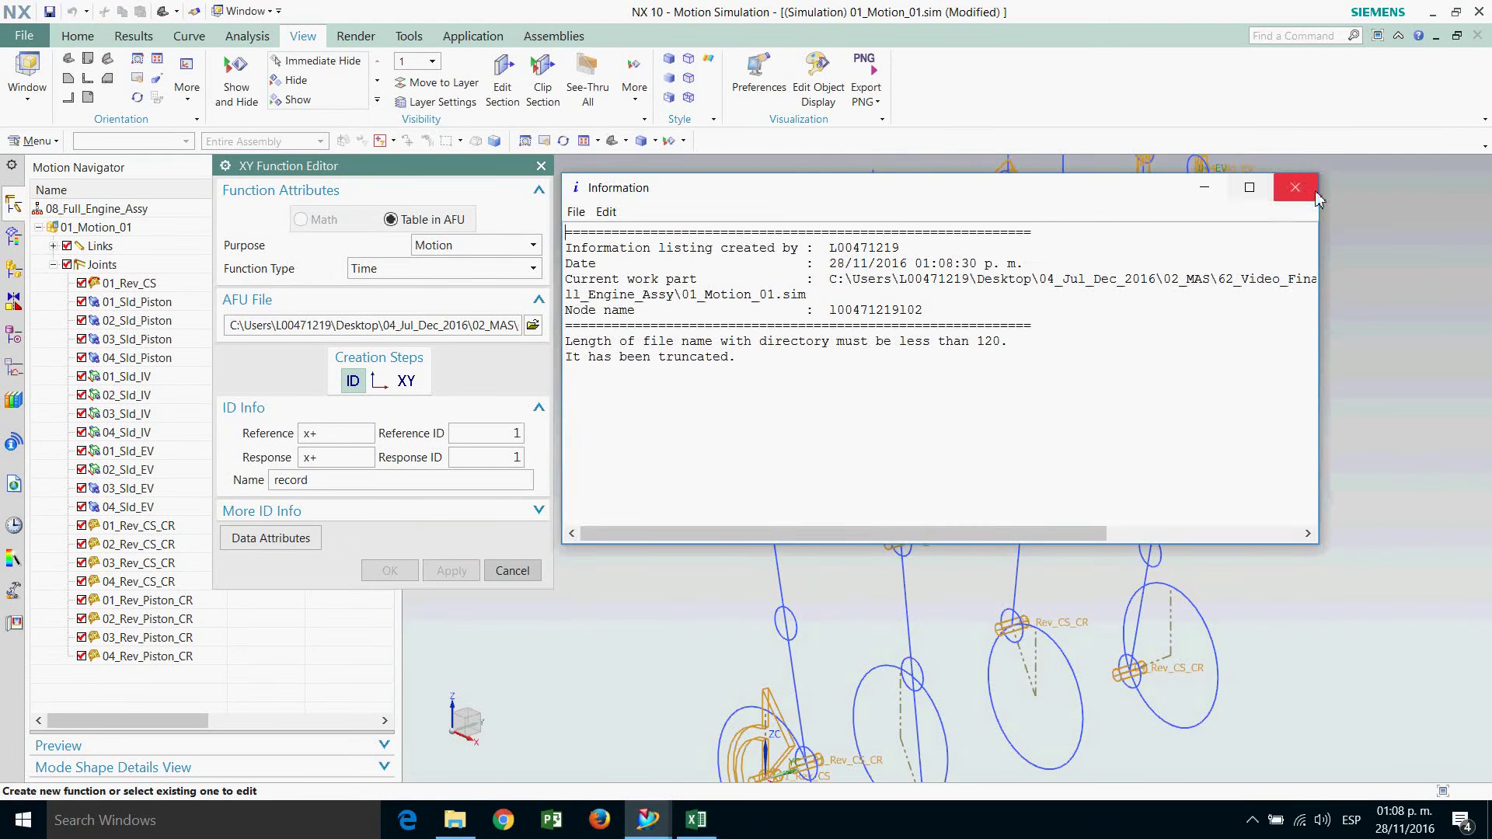
{"action": "left_click", "coordinate": [1295, 188]}
{"action": "left_click_drag", "start_coordinate": [336, 489], "coordinate": [258, 490]}
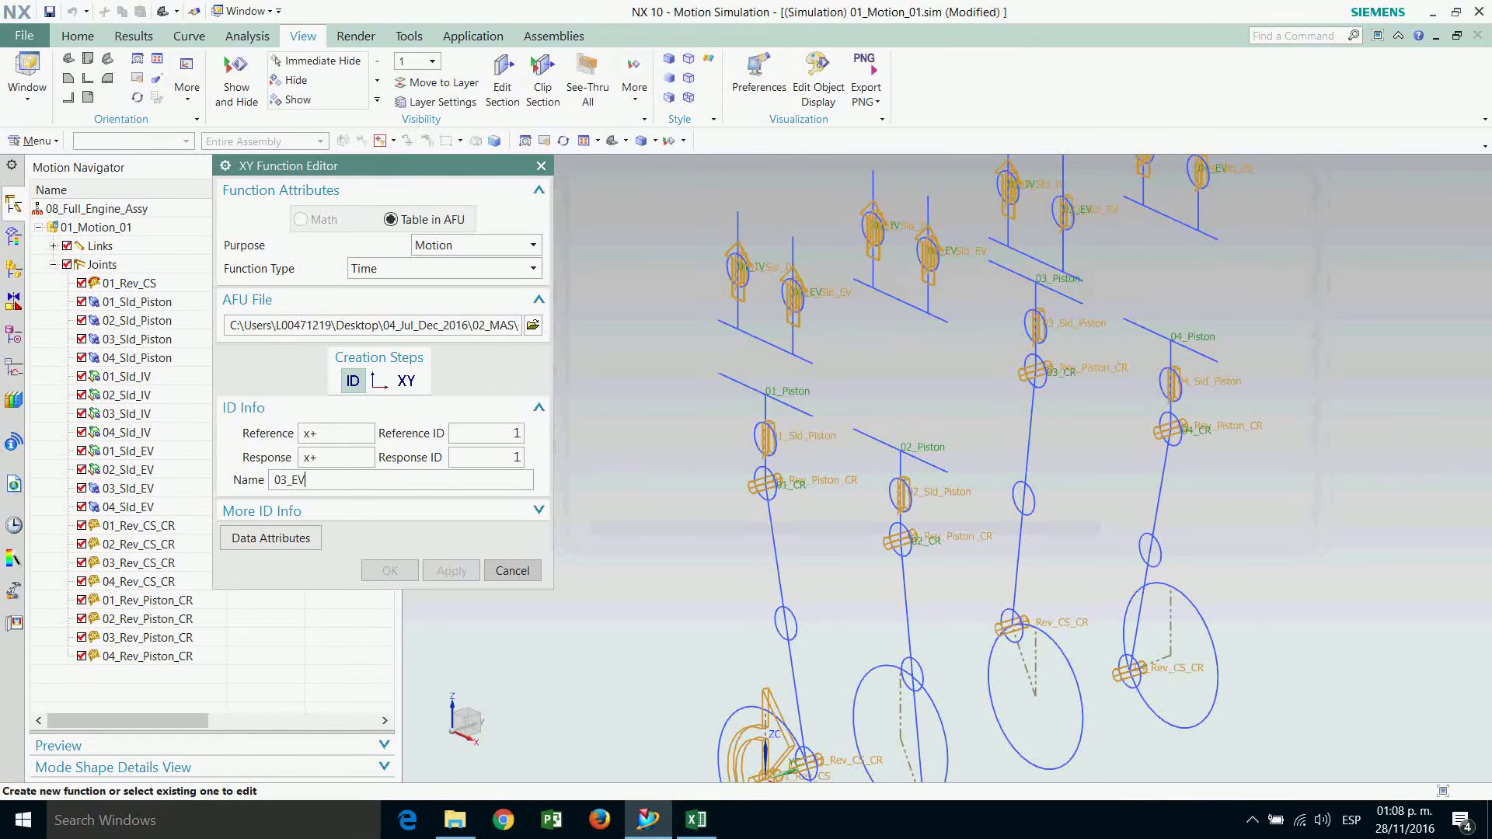
Set the 03_EV XY data to an X increment of 1/360 and 720 points, and clear the generated key-in values.
{"action": "left_click", "coordinate": [406, 381]}
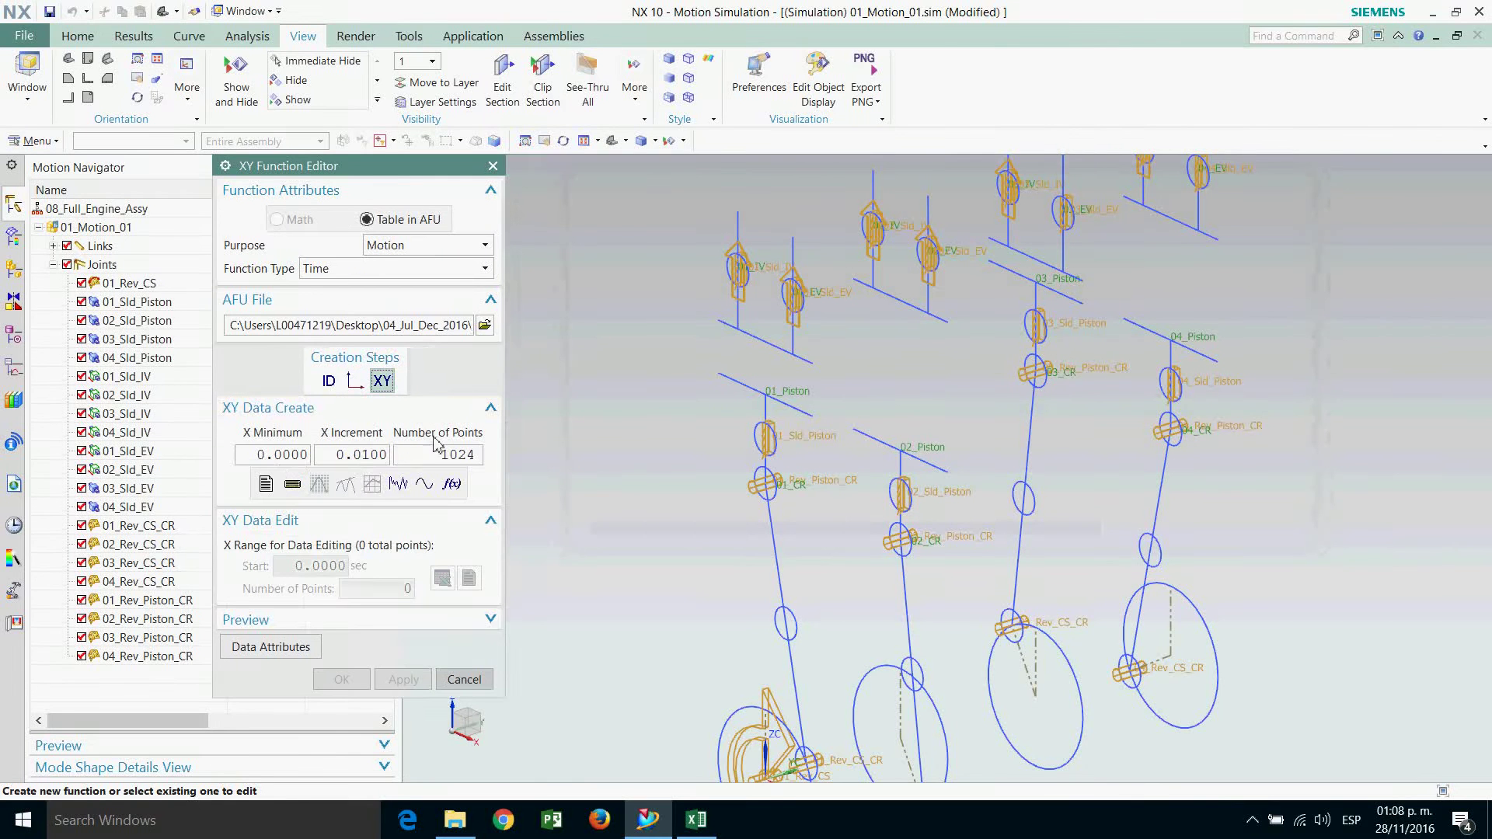
{"action": "double_click", "coordinate": [365, 459]}
{"action": "type", "text": "1/360"}
{"action": "key", "text": "Tab"}
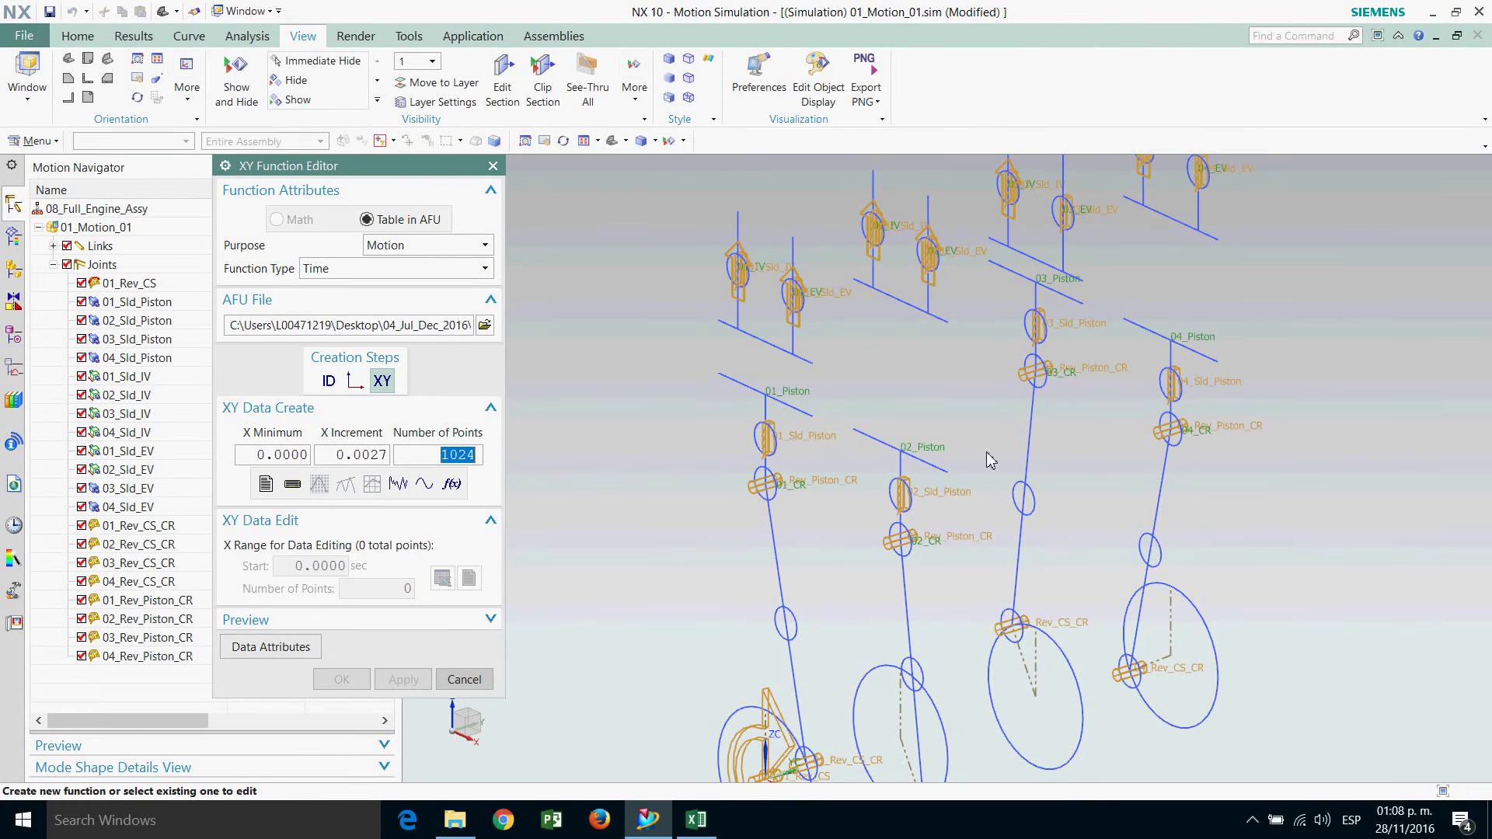
{"action": "type", "text": "20"}
{"action": "left_click", "coordinate": [265, 483]}
{"action": "key", "text": "Delete"}
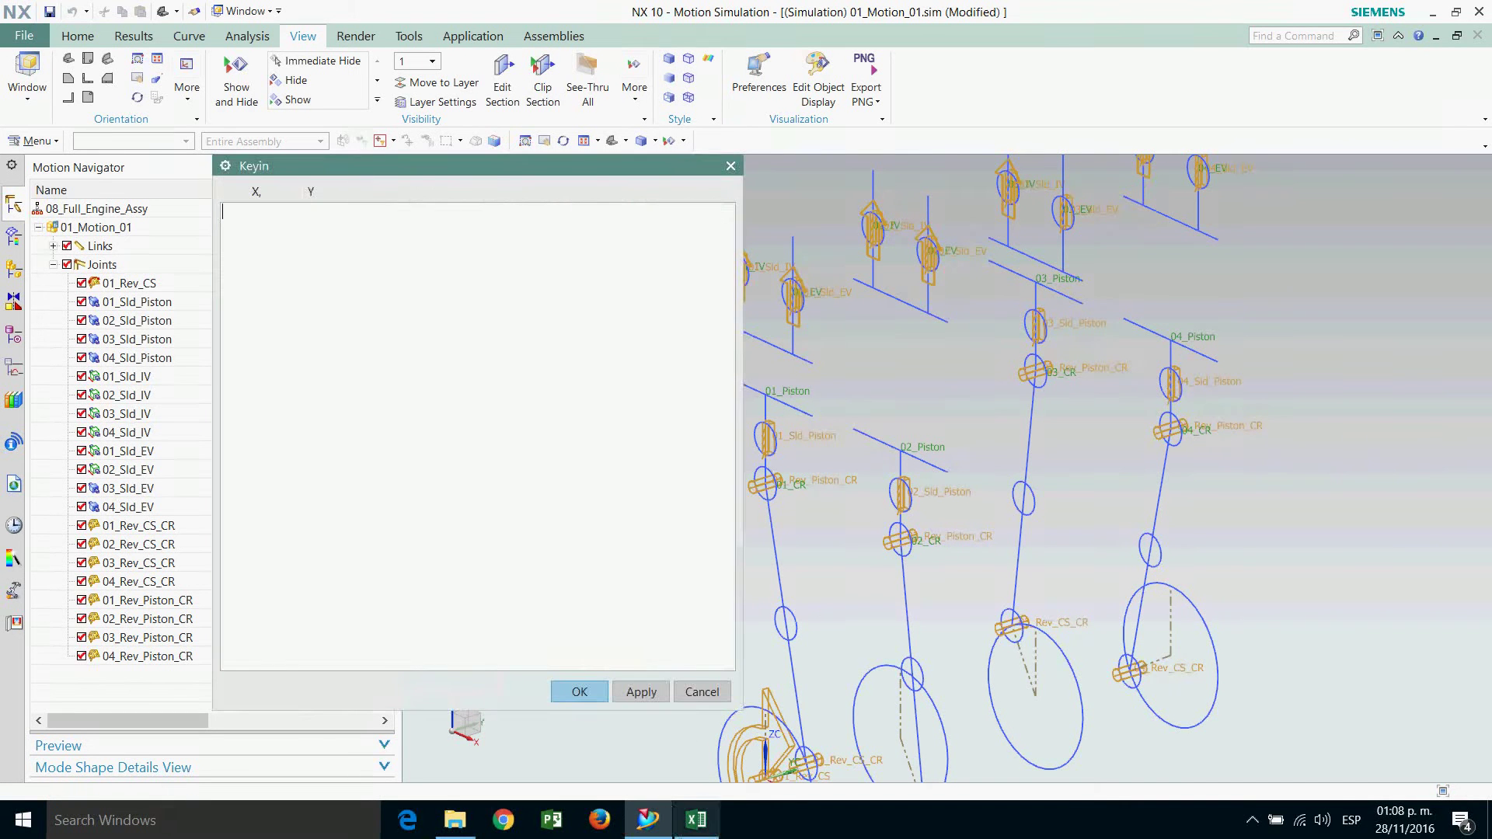
Switch to Excel and copy the third exhaust valve's X and Y values in R8:S727 of the 02_Exhaust_Valves sheet.
{"action": "left_click", "coordinate": [696, 820]}
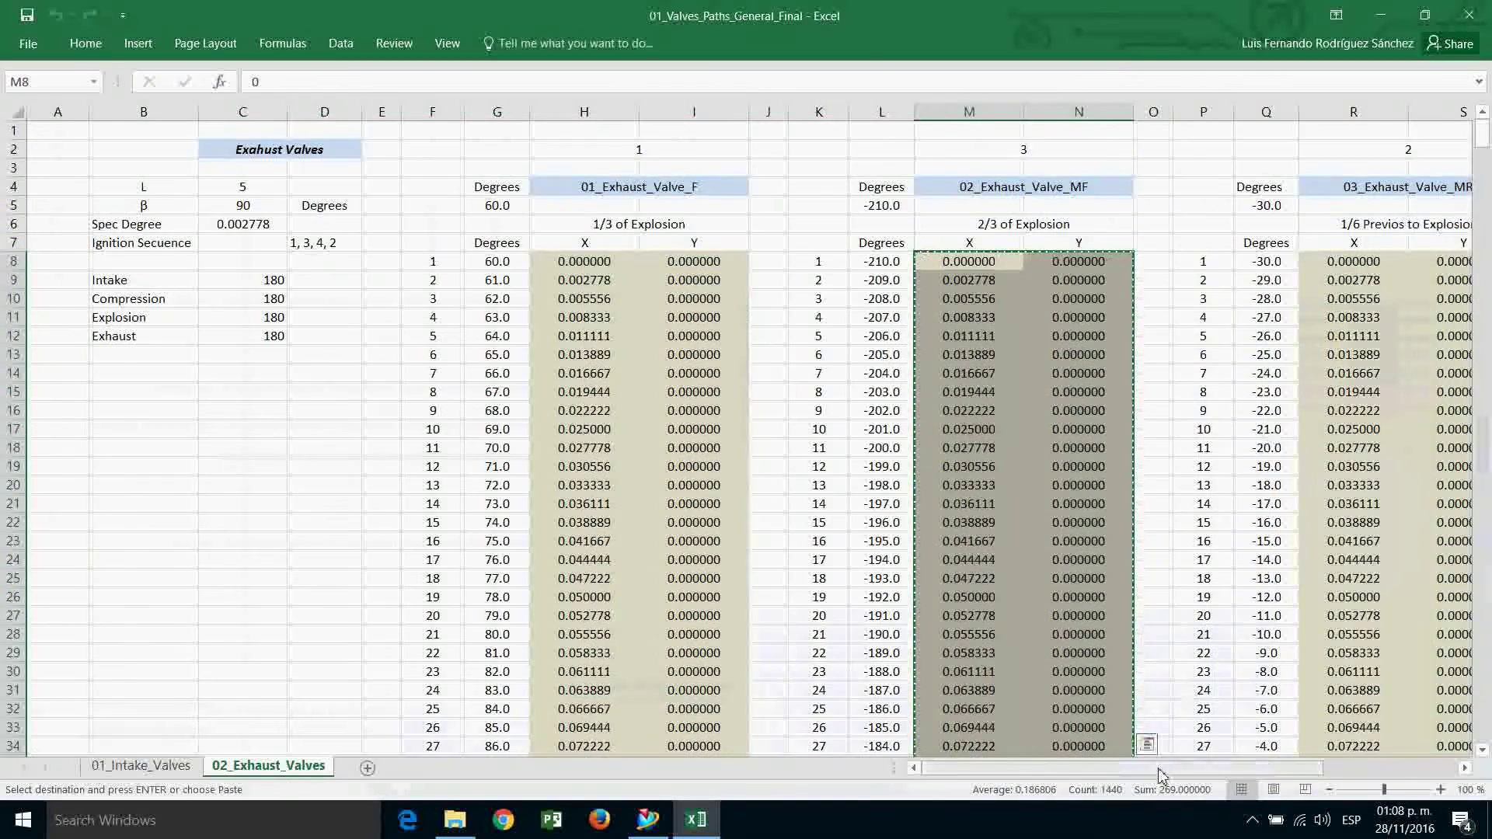
{"action": "left_click_drag", "start_coordinate": [1164, 769], "coordinate": [1301, 769]}
{"action": "key", "text": "Right"}
{"action": "key", "text": "Right"}
{"action": "key", "text": "Right"}
{"action": "key", "text": "Right"}
{"action": "key", "text": "Right"}
{"action": "left_click_drag", "start_coordinate": [1482, 134], "coordinate": [1480, 746]}
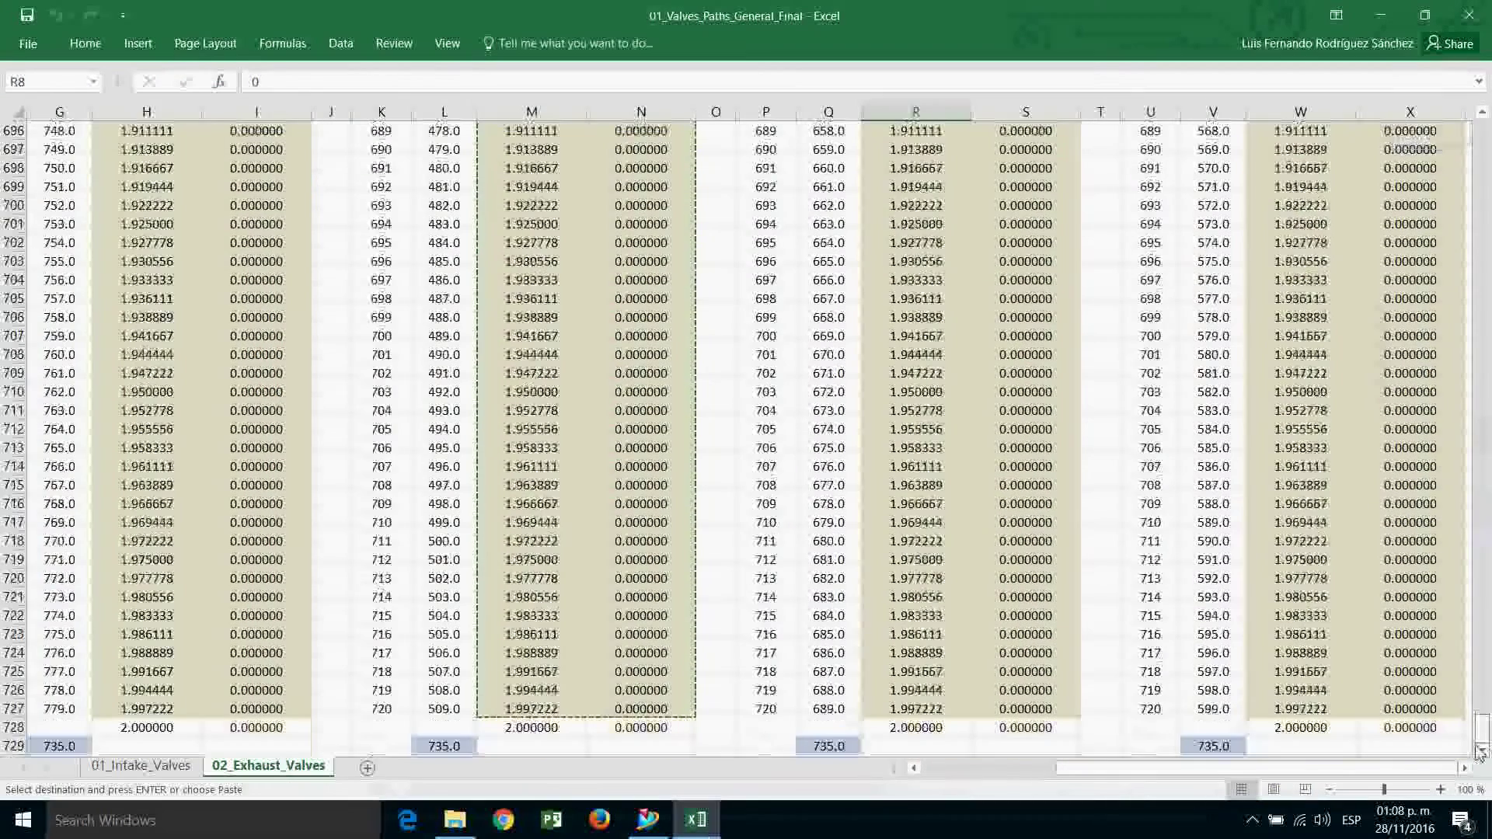
{"action": "left_click", "coordinate": [1059, 708], "text": "shift"}
{"action": "right_click", "coordinate": [1059, 707]}
{"action": "left_click", "coordinate": [1096, 331]}
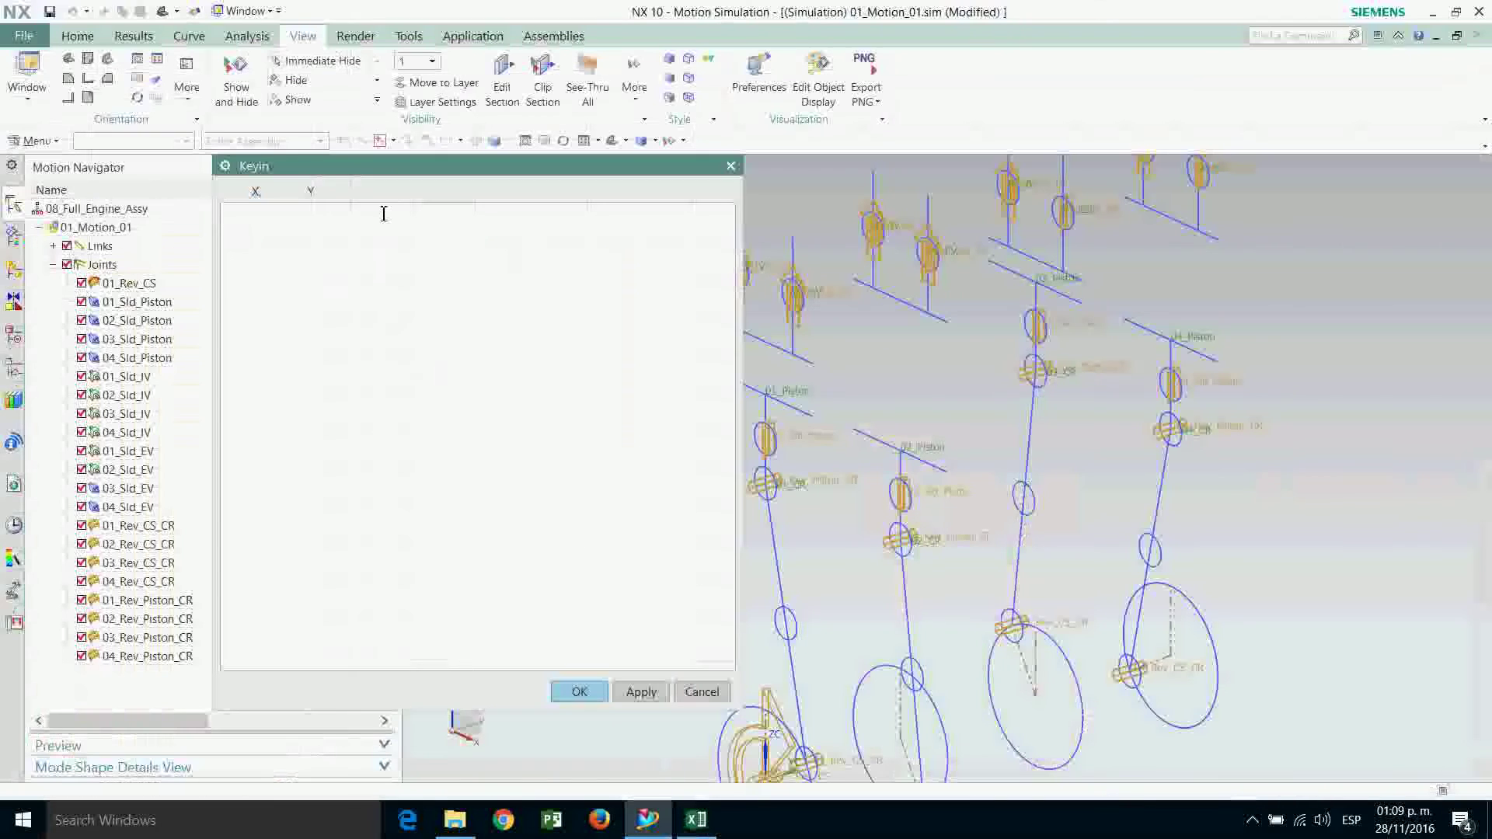
Paste the copied exhaust valve values into the 03_EV function's key-in table and accept 03_EV as the 03_Sld_EV joint's driver function.
{"action": "right_click", "coordinate": [383, 214]}
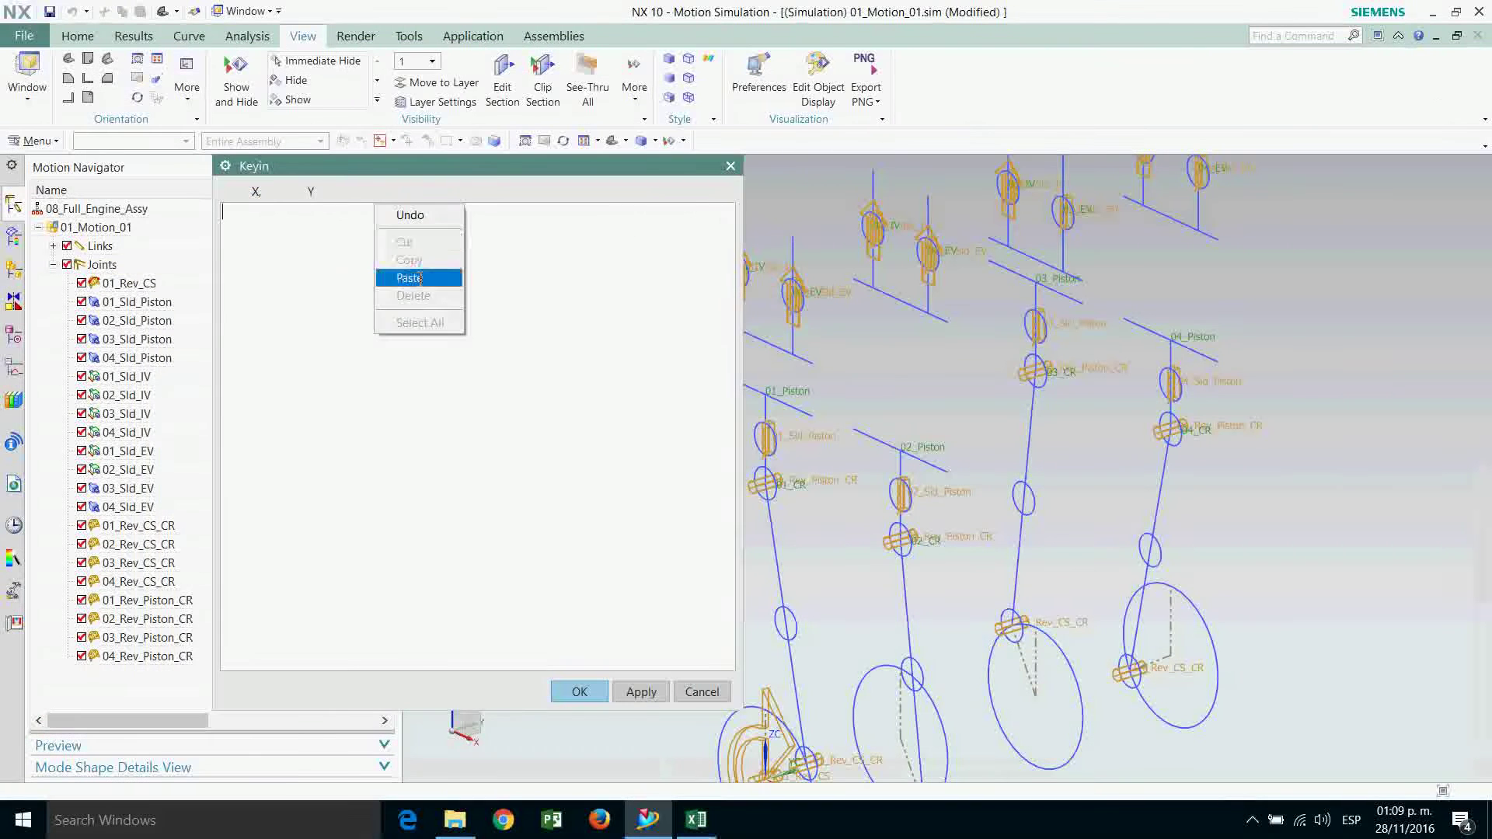
{"action": "left_click", "coordinate": [408, 277]}
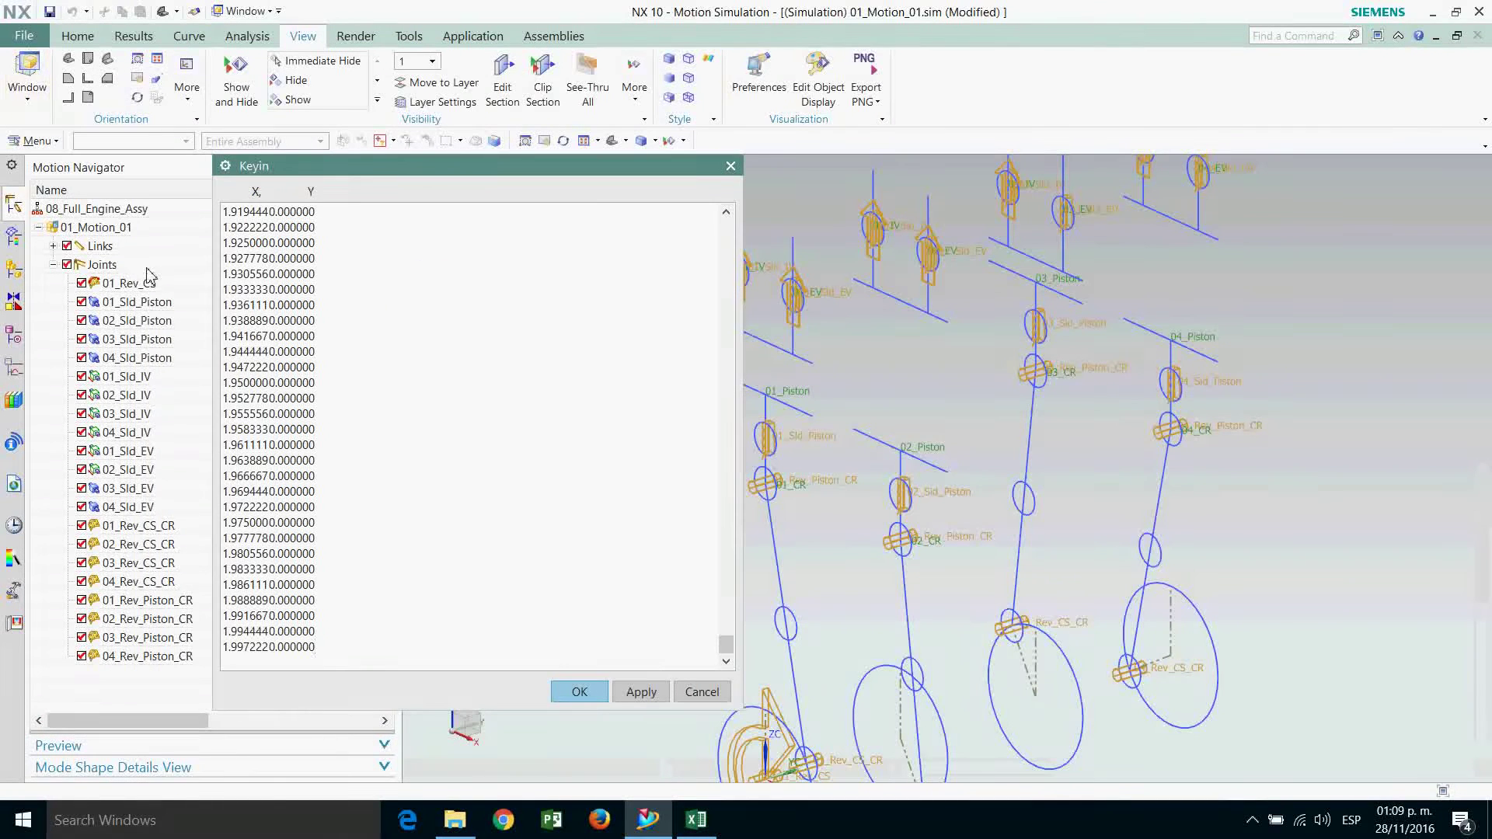
{"action": "left_click", "coordinate": [580, 692]}
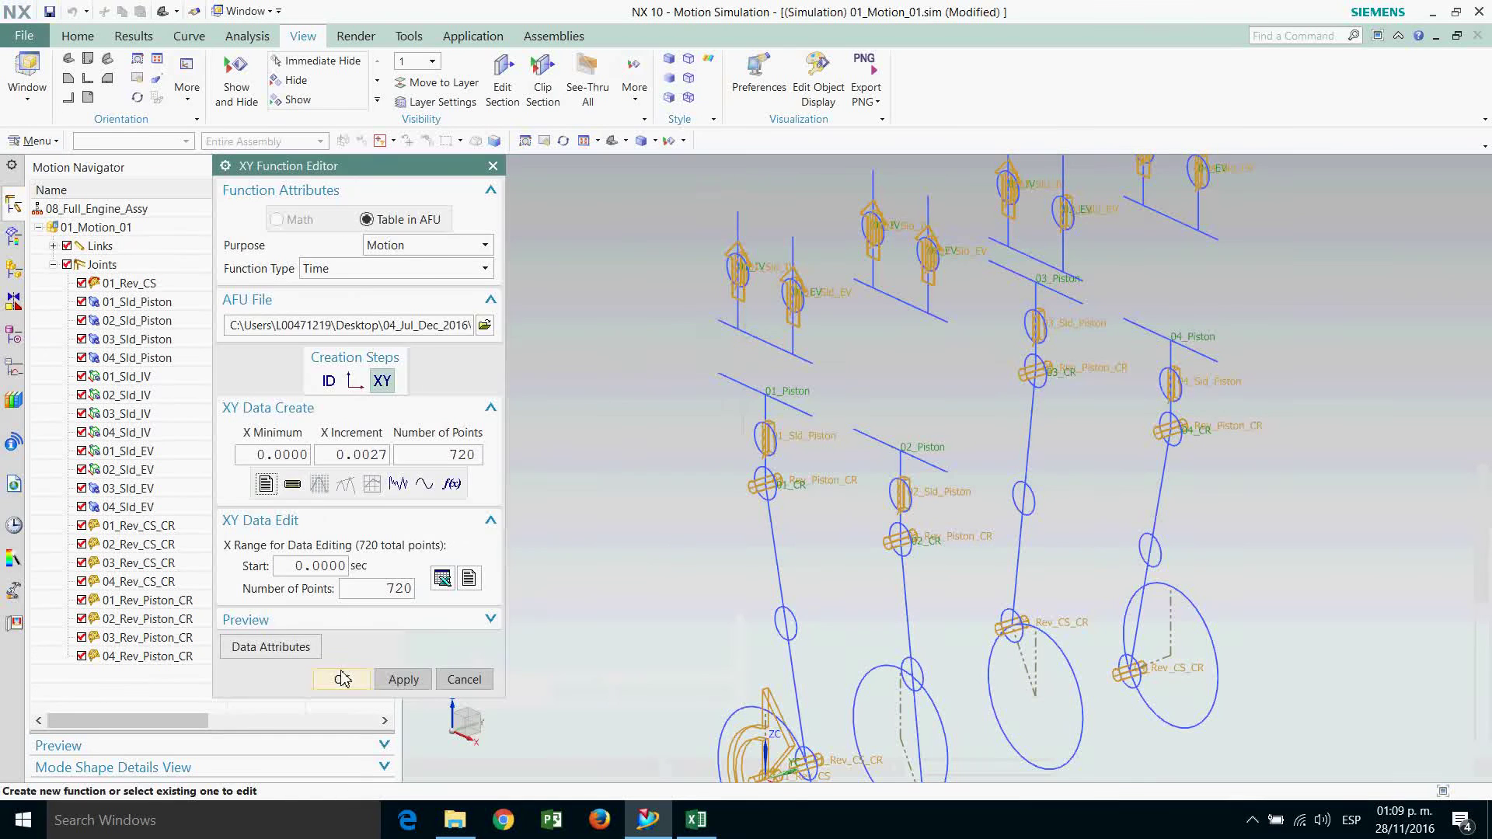
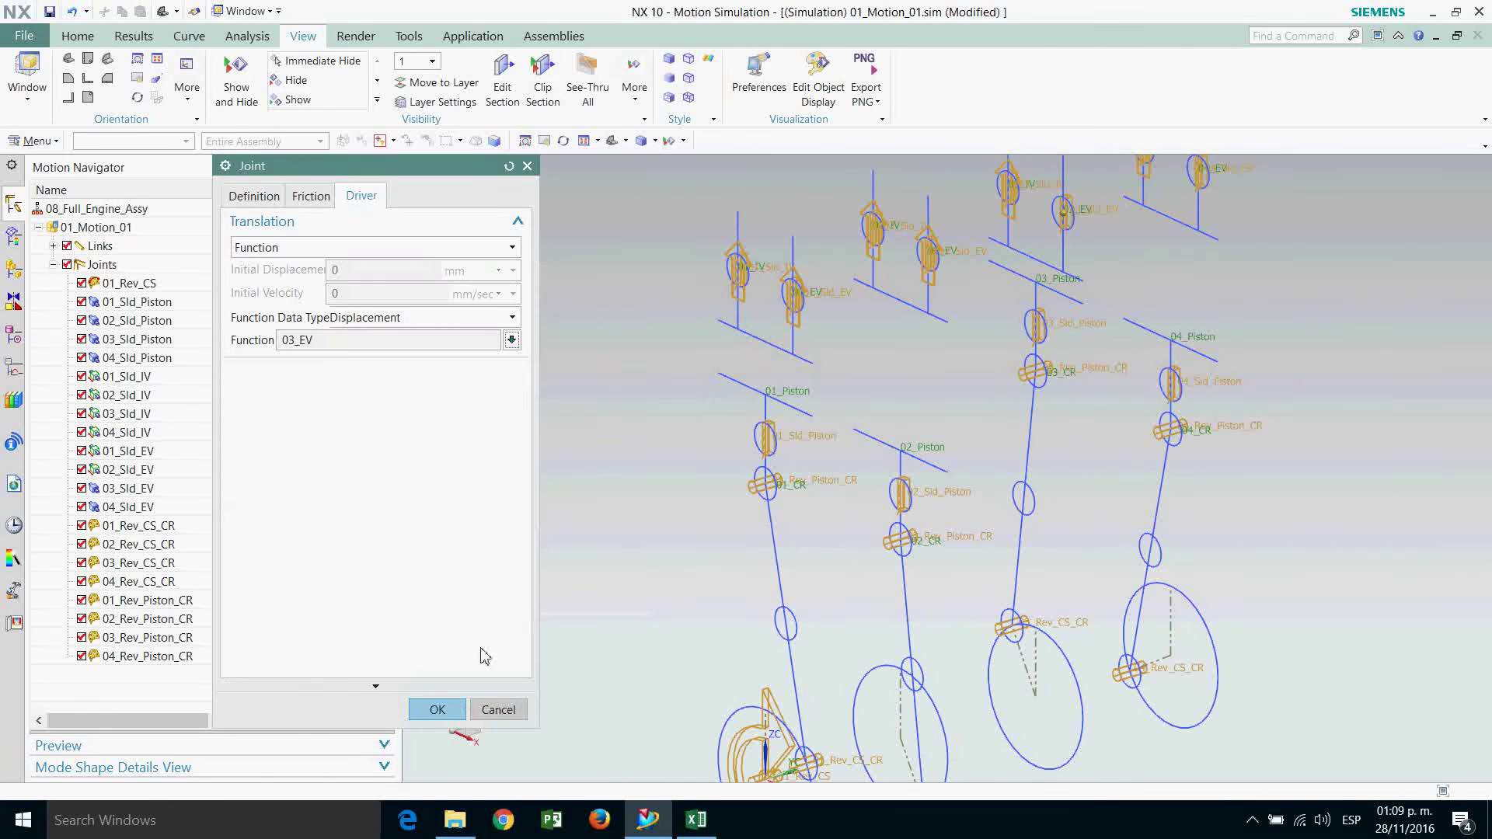
{"action": "left_click", "coordinate": [435, 708]}
Set the 04_Sld_EV joint's translation driver to a displacement Function and open the function manager.
{"action": "double_click", "coordinate": [128, 506]}
{"action": "left_click", "coordinate": [361, 198]}
{"action": "left_click", "coordinate": [350, 247]}
{"action": "left_click", "coordinate": [280, 325]}
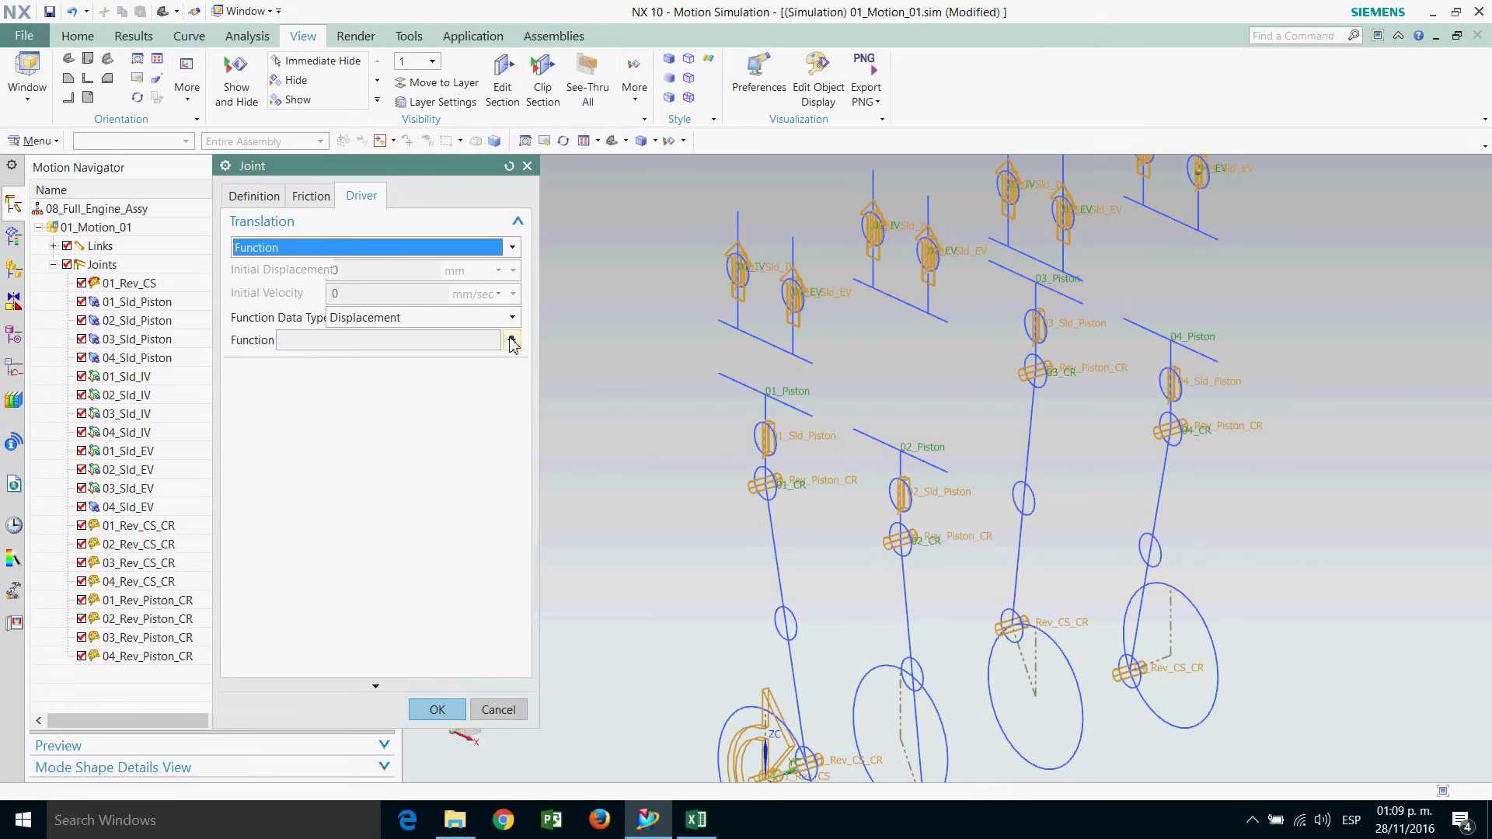
{"action": "left_click", "coordinate": [513, 342]}
{"action": "left_click", "coordinate": [536, 359]}
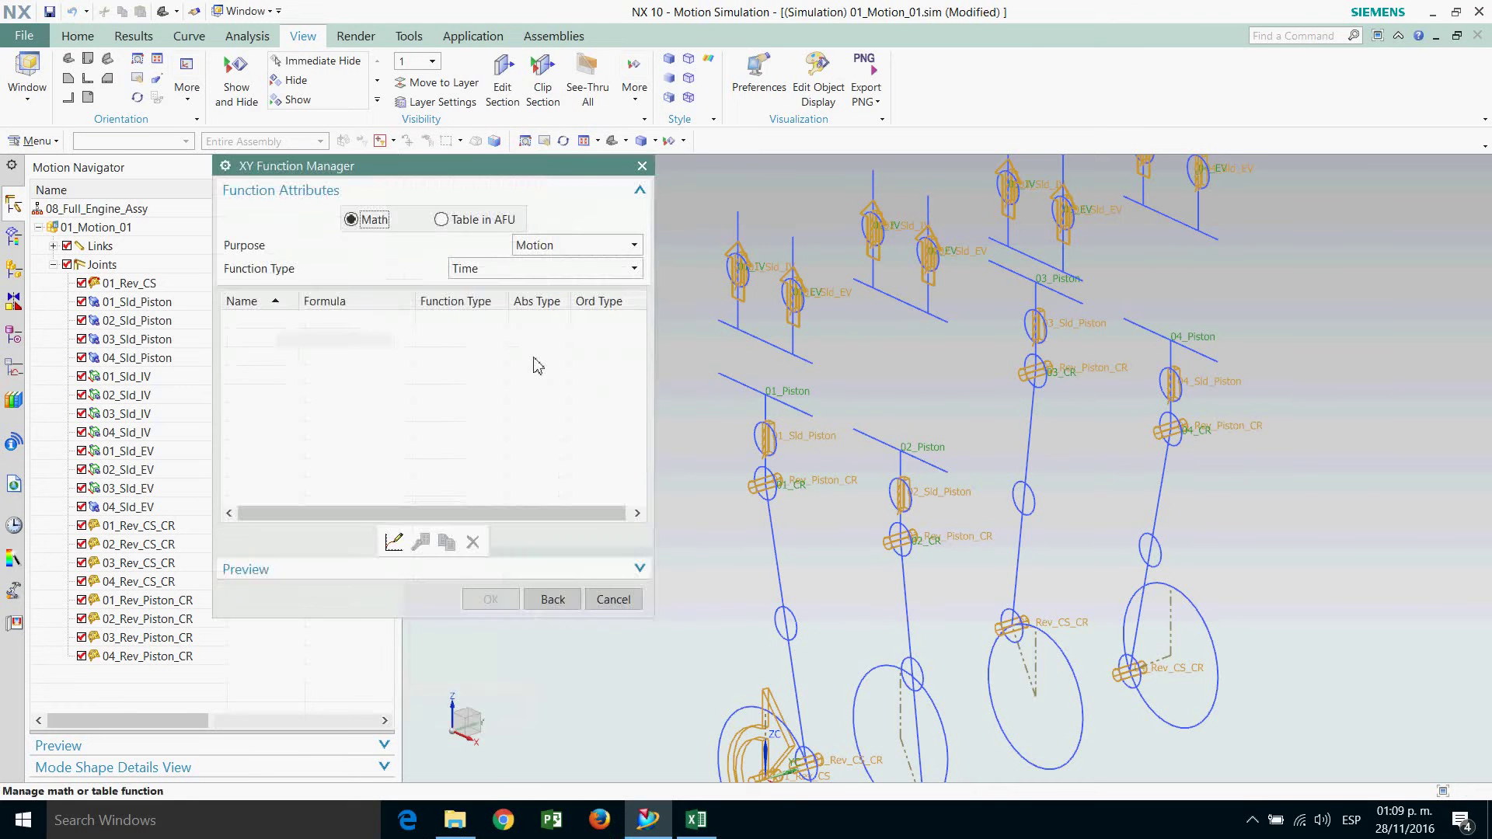
Create a new AFU table function, dismiss the information listing, and name the record 04_EV.
{"action": "left_click", "coordinate": [441, 220]}
{"action": "left_click", "coordinate": [408, 541]}
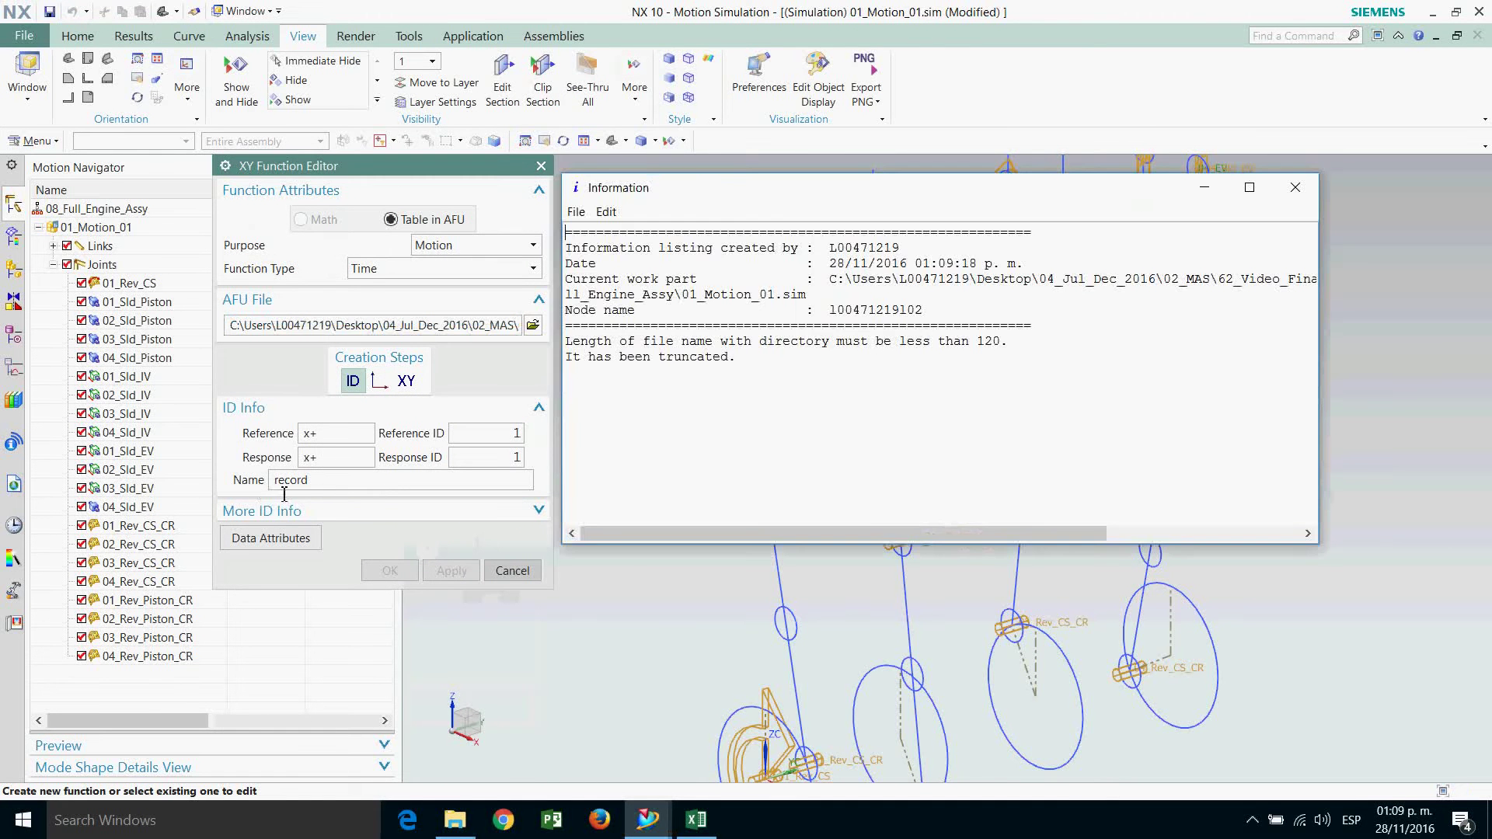
{"action": "left_click", "coordinate": [1295, 187]}
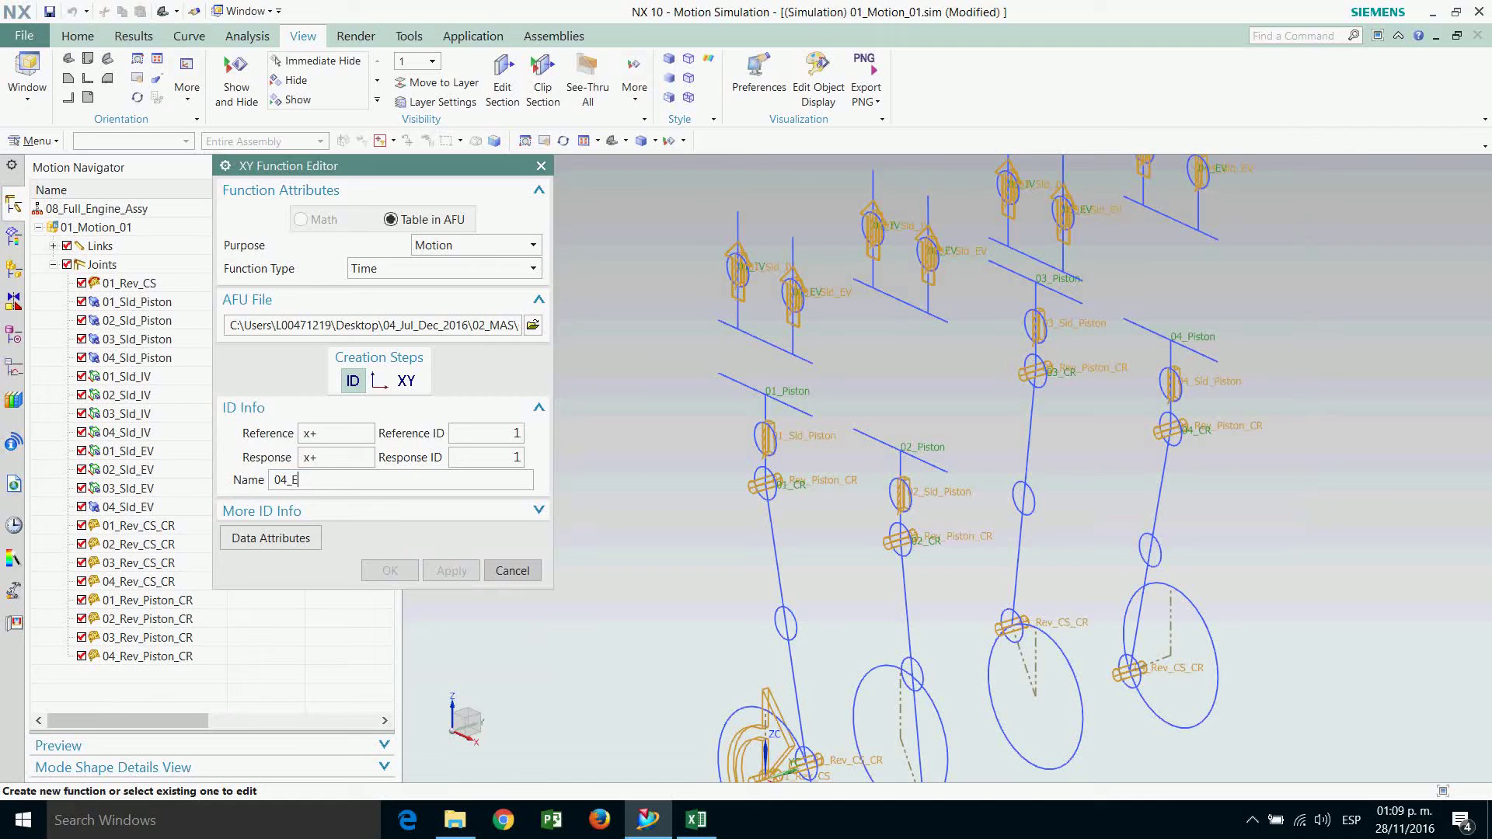
Set the 04_EV XY data to an X increment of 1/360 and 720 points, and clear the generated key-in values.
{"action": "left_click", "coordinate": [411, 382]}
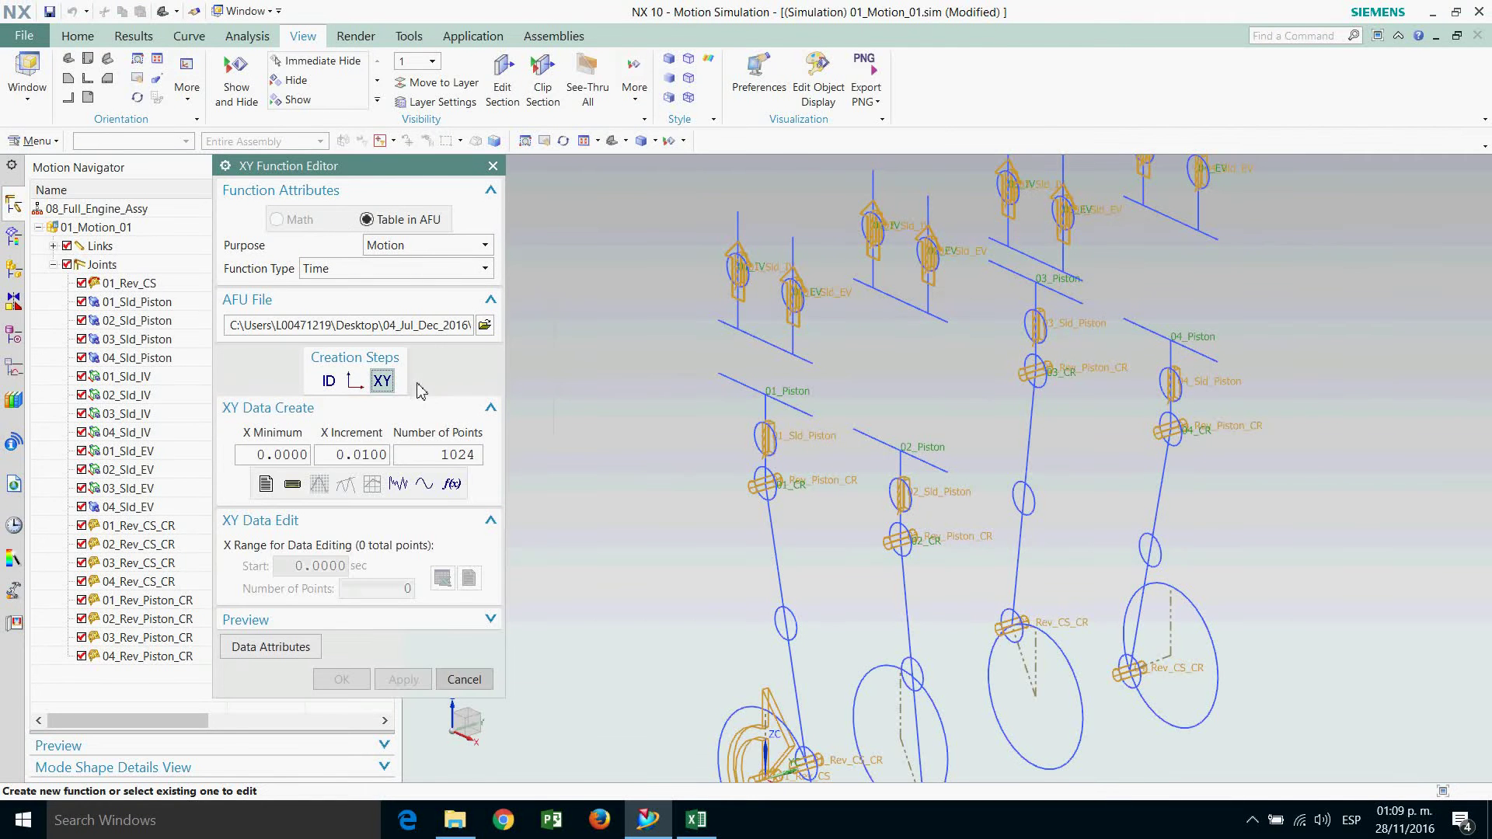
{"action": "left_click", "coordinate": [337, 464]}
{"action": "type", "text": "1/360"}
{"action": "left_click", "coordinate": [436, 463]}
{"action": "type", "text": "7"}
{"action": "left_click", "coordinate": [272, 484]}
{"action": "key", "text": "Delete"}
Switch to Excel and copy the fourth exhaust valve's X and Y values in W8:X727 of the 02_Exhaust_Valves sheet.
{"action": "left_click", "coordinate": [697, 820]}
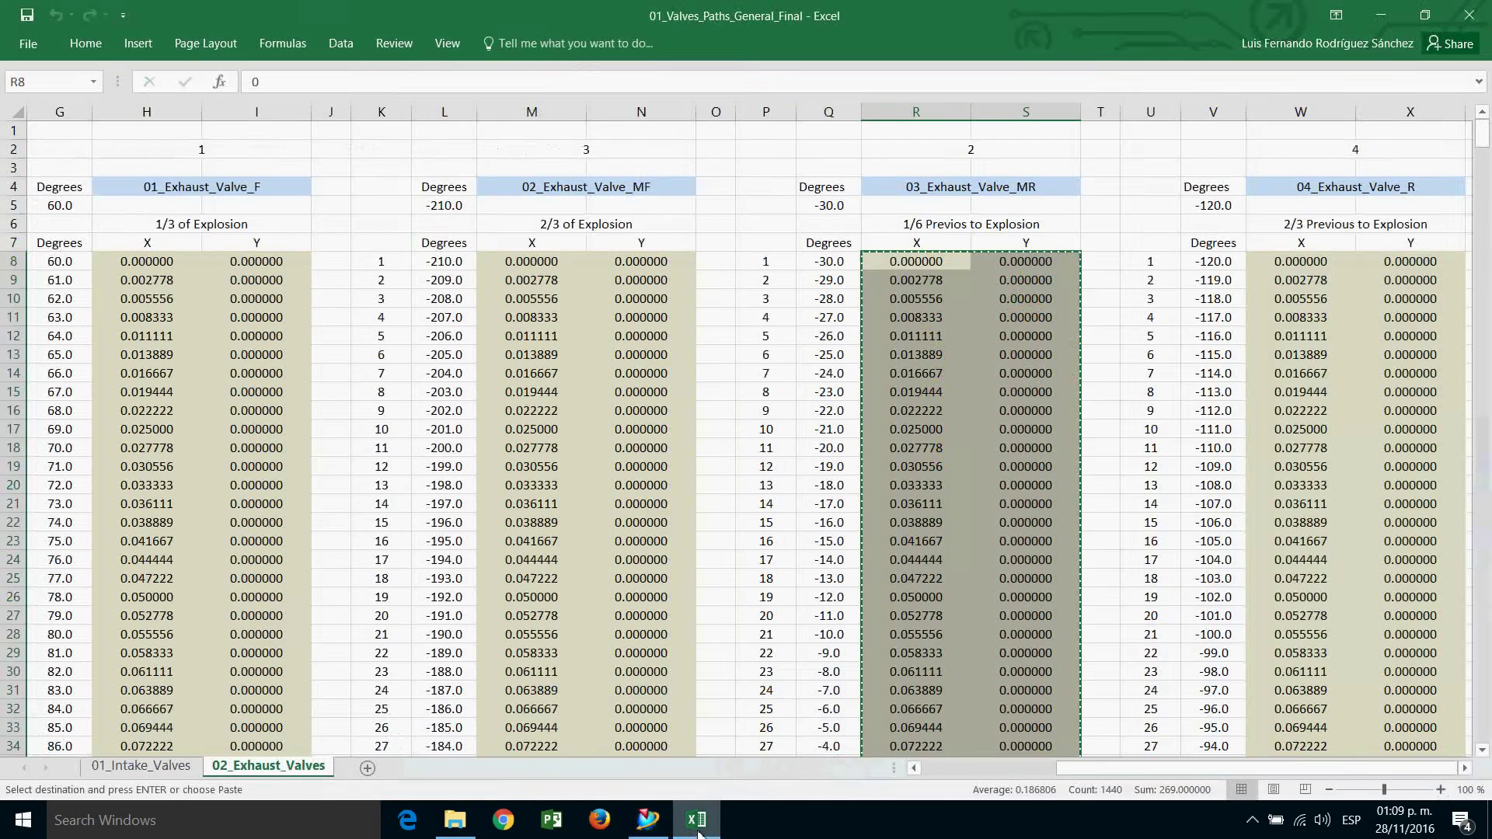
{"action": "left_click", "coordinate": [1300, 261]}
{"action": "left_click_drag", "start_coordinate": [1485, 146], "coordinate": [1484, 731]}
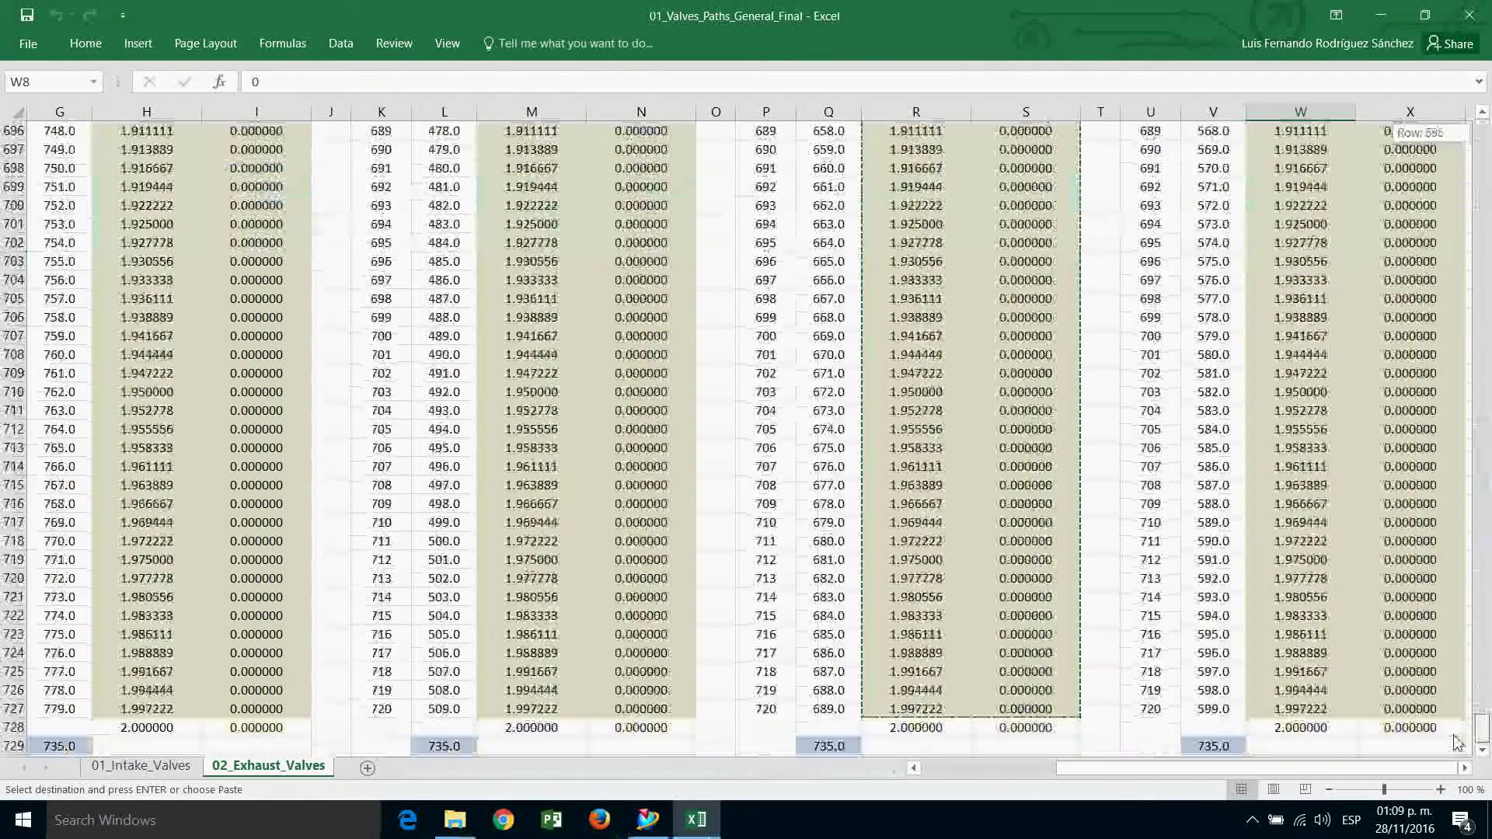
{"action": "left_click", "coordinate": [1413, 708], "text": "shift"}
{"action": "right_click", "coordinate": [1412, 709]}
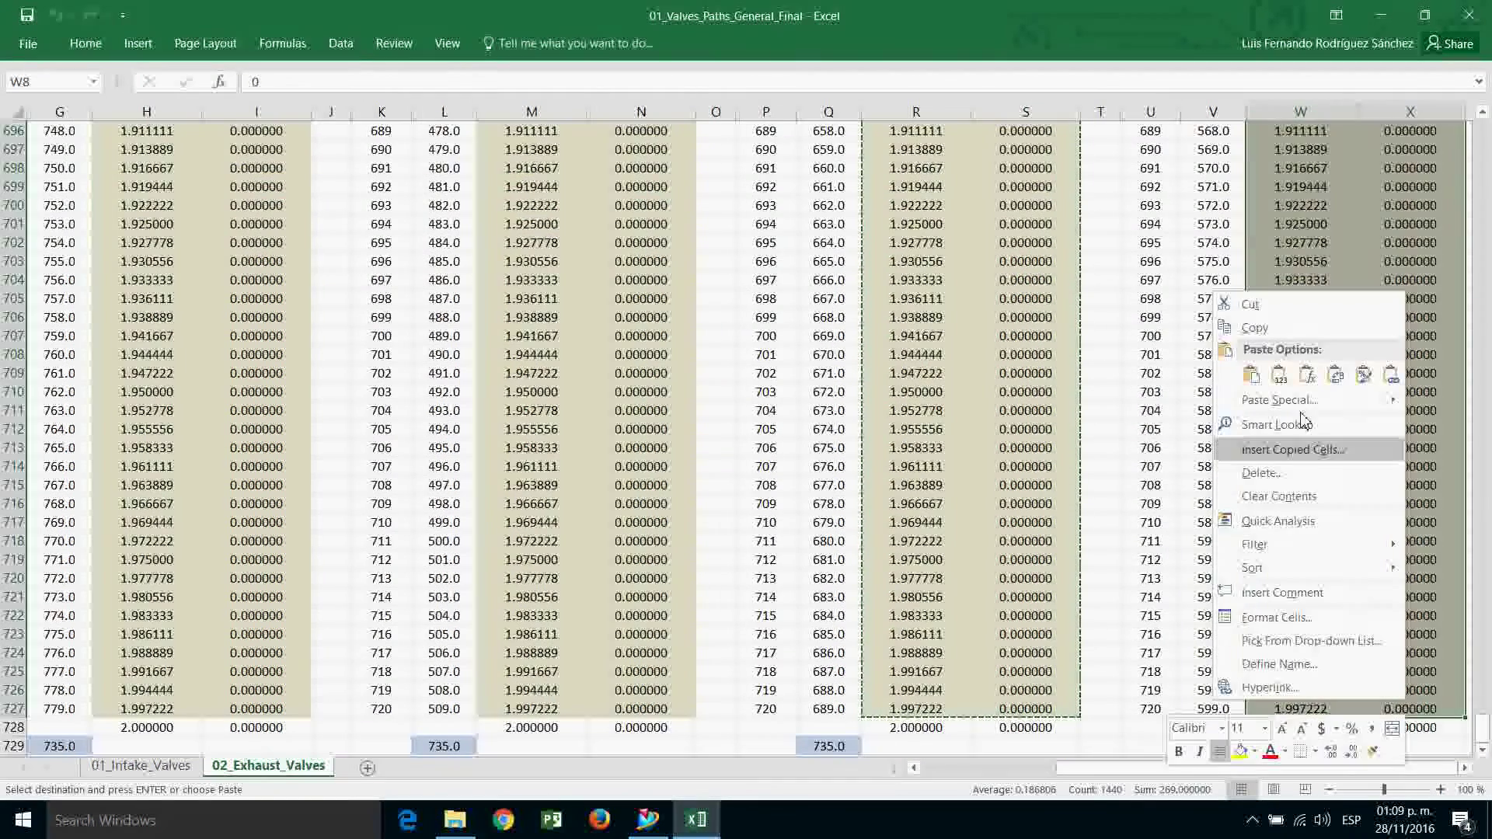
{"action": "left_click", "coordinate": [1282, 318]}
Return to NX, paste the values into the 04_EV key-in table, and accept 04_EV as the 04_Sld_EV joint's driver function.
{"action": "left_click", "coordinate": [1381, 16]}
{"action": "right_click", "coordinate": [419, 336]}
{"action": "left_click", "coordinate": [412, 293]}
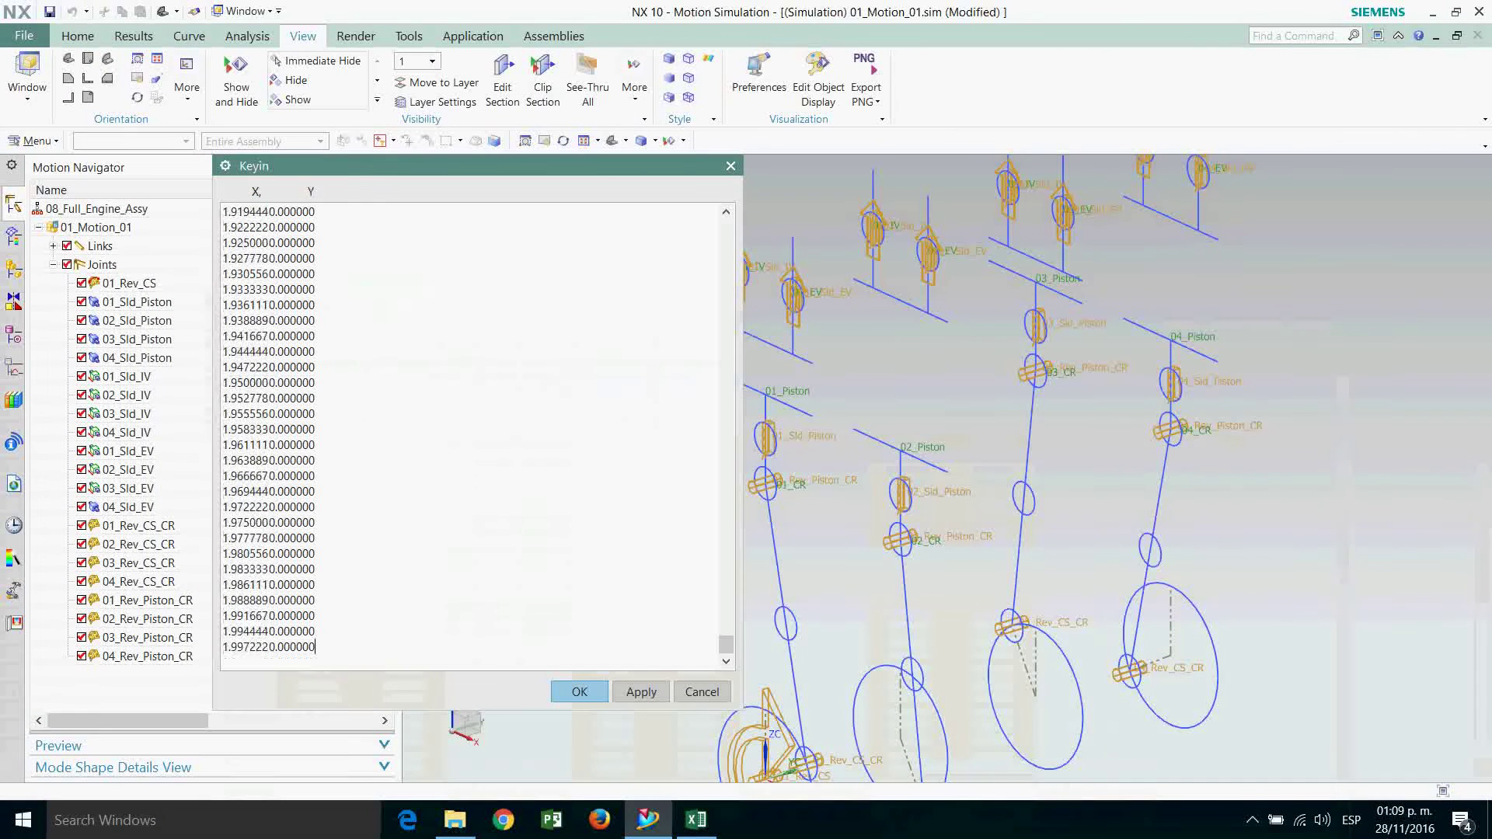
{"action": "left_click", "coordinate": [579, 692]}
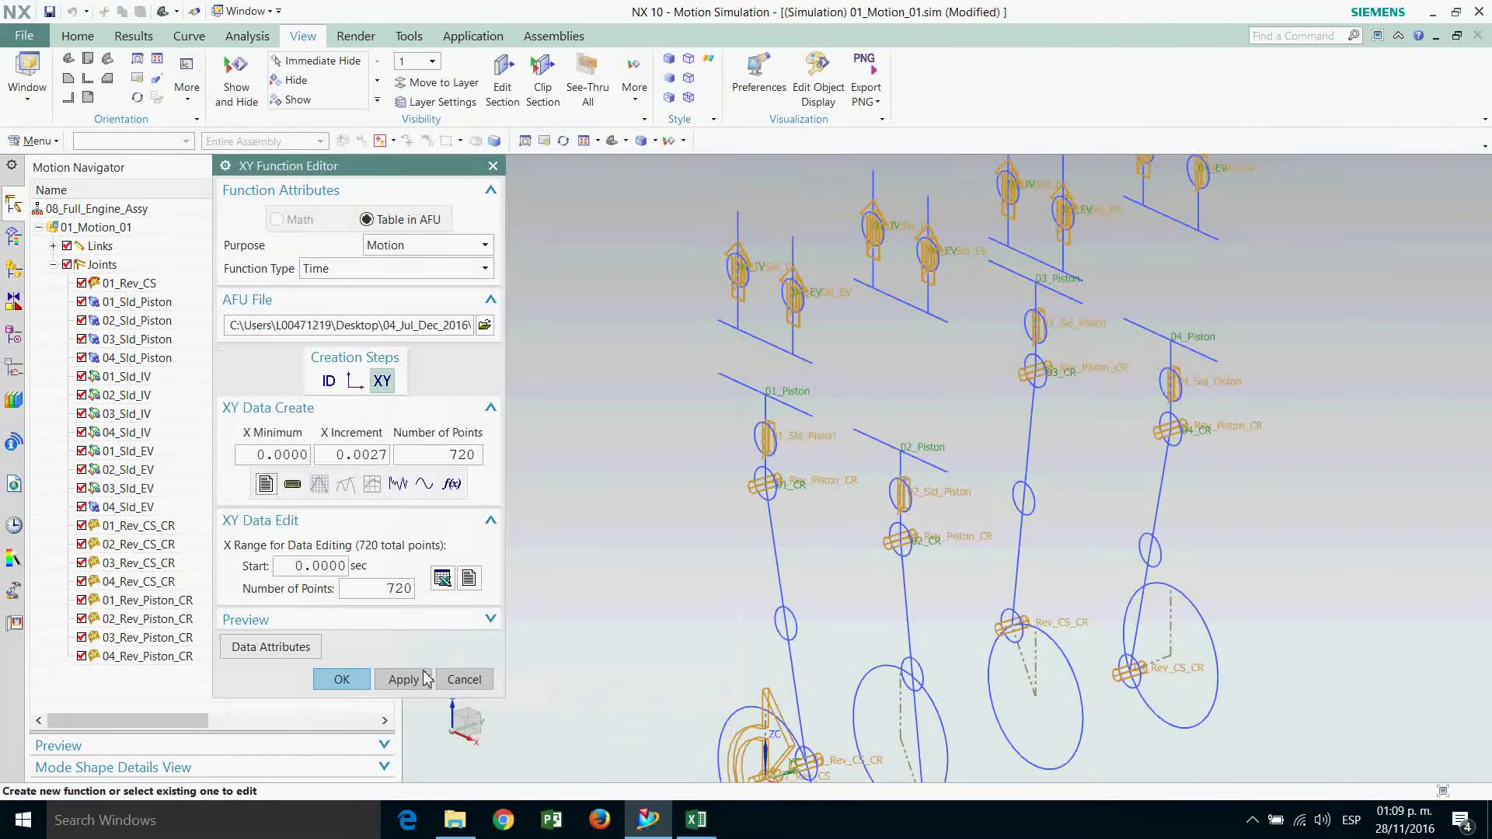
{"action": "left_click", "coordinate": [346, 681]}
{"action": "left_click", "coordinate": [483, 601]}
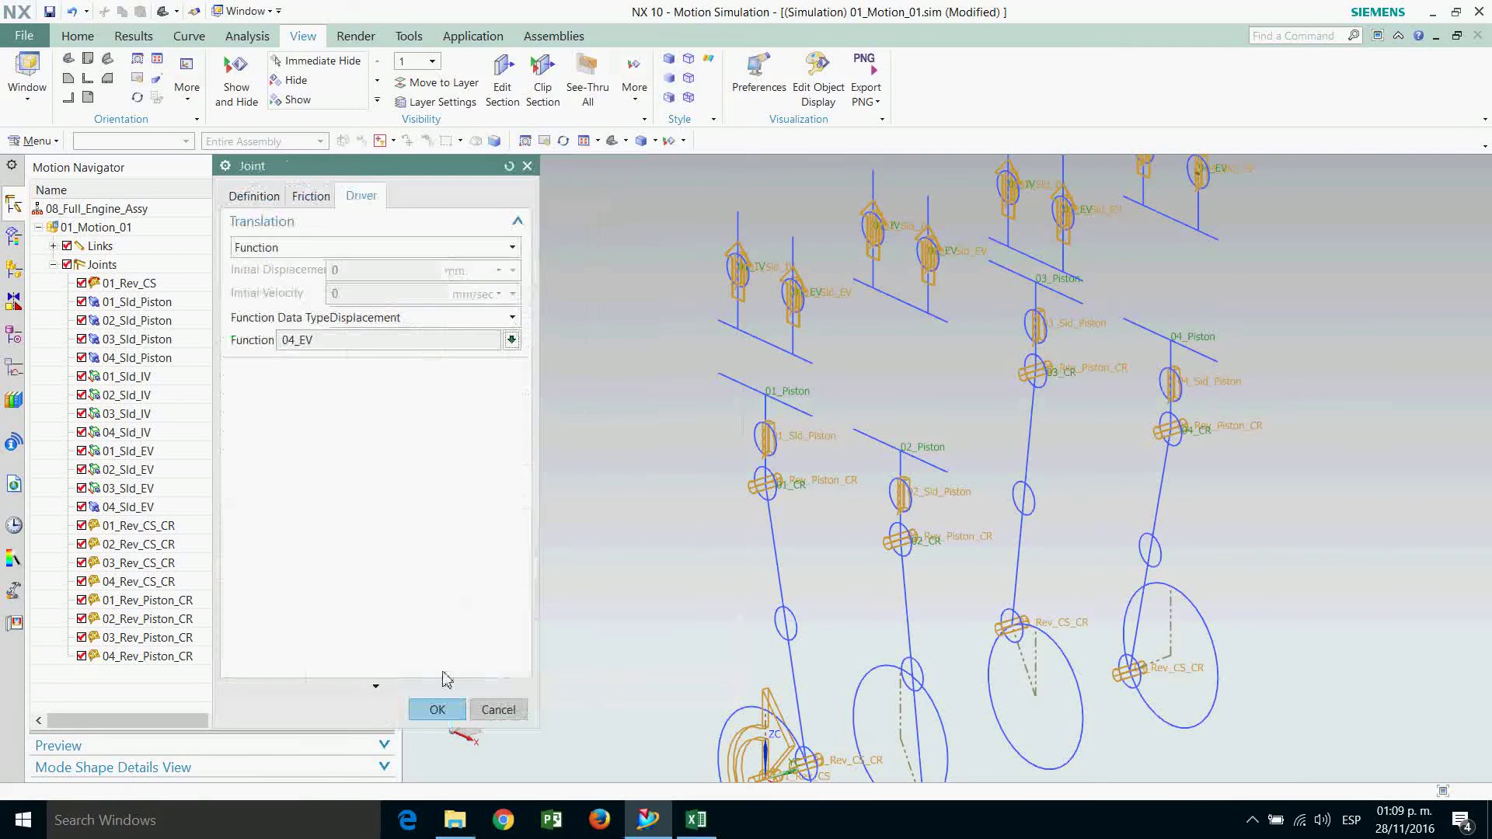
{"action": "left_click", "coordinate": [437, 709]}
Show all solid bodies of the engine assembly with the Show and Hide command.
{"action": "scroll", "coordinate": [810, 510], "scroll_direction": "down", "scroll_amount": 2}
{"action": "scroll", "coordinate": [1101, 327], "scroll_direction": "up", "scroll_amount": 2}
{"action": "scroll", "coordinate": [1101, 327], "scroll_direction": "down", "scroll_amount": 1}
{"action": "scroll", "coordinate": [1197, 404], "scroll_direction": "up", "scroll_amount": 1}
{"action": "scroll", "coordinate": [1196, 349], "scroll_direction": "down", "scroll_amount": 2}
{"action": "scroll", "coordinate": [1158, 496], "scroll_direction": "down", "scroll_amount": 1}
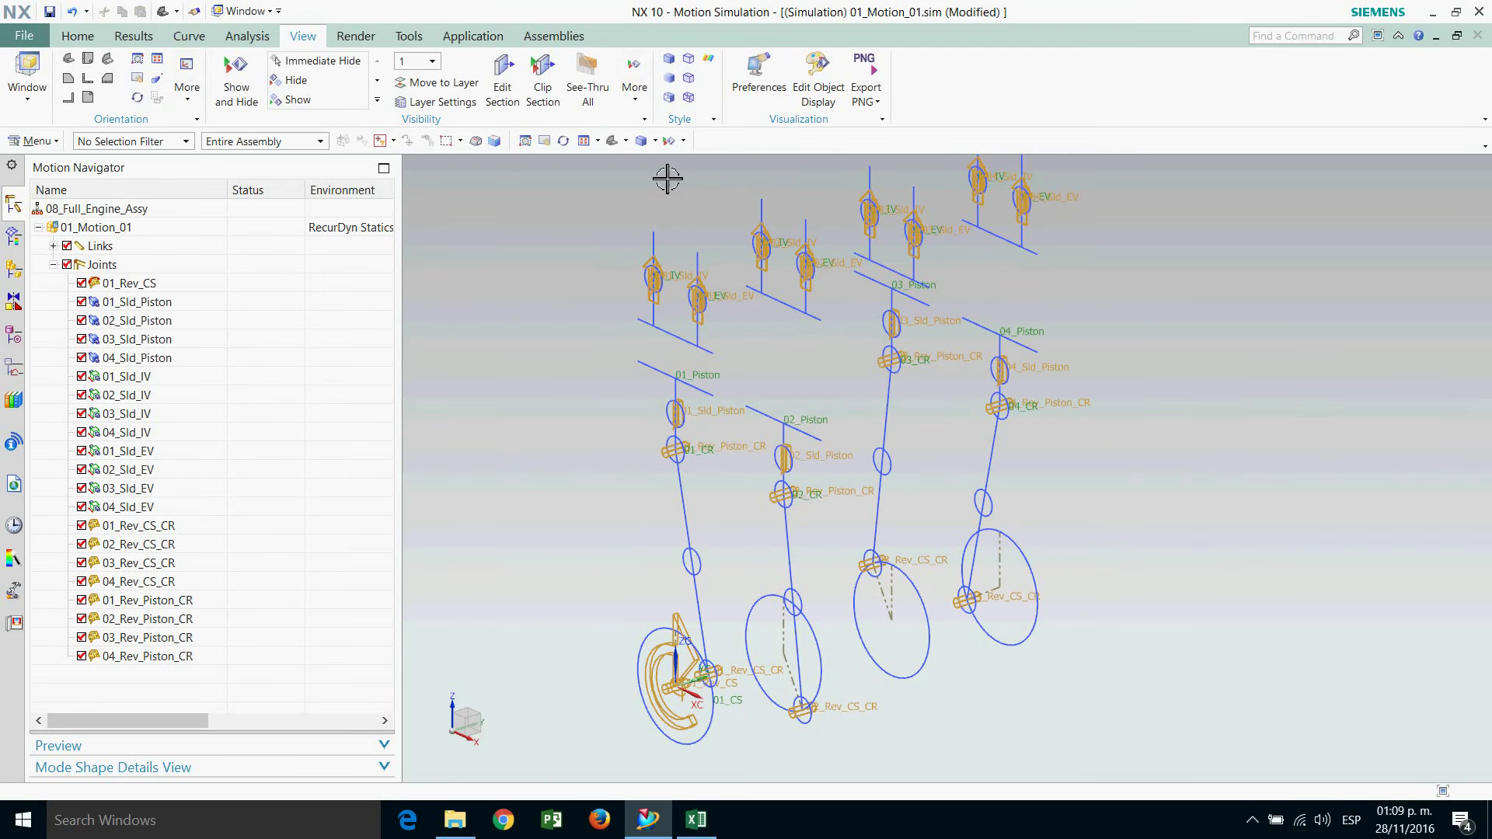
{"action": "left_click", "coordinate": [683, 140]}
{"action": "left_click", "coordinate": [705, 162]}
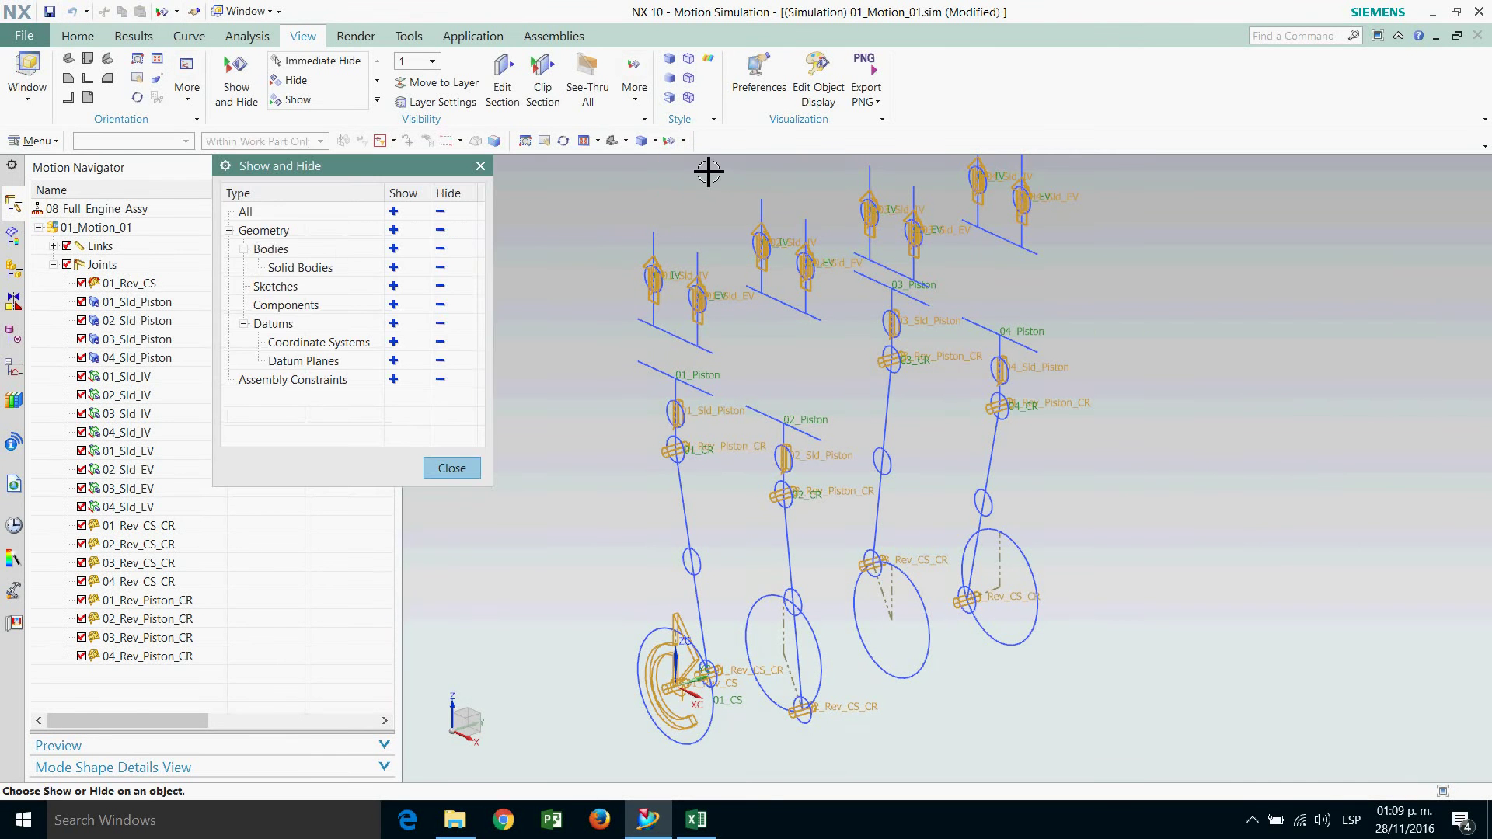
{"action": "left_click", "coordinate": [394, 268]}
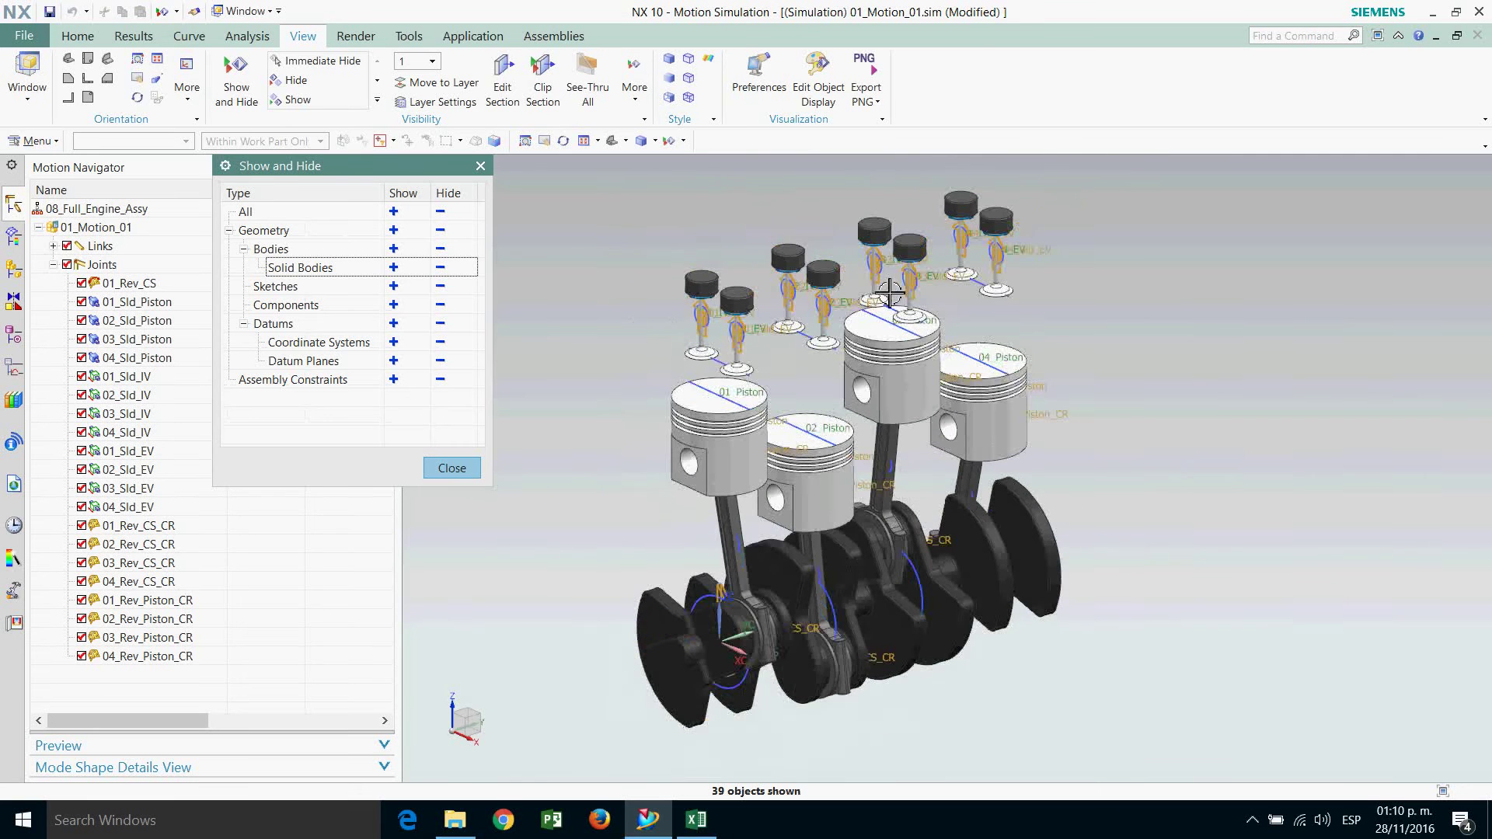
{"action": "left_click", "coordinate": [453, 467]}
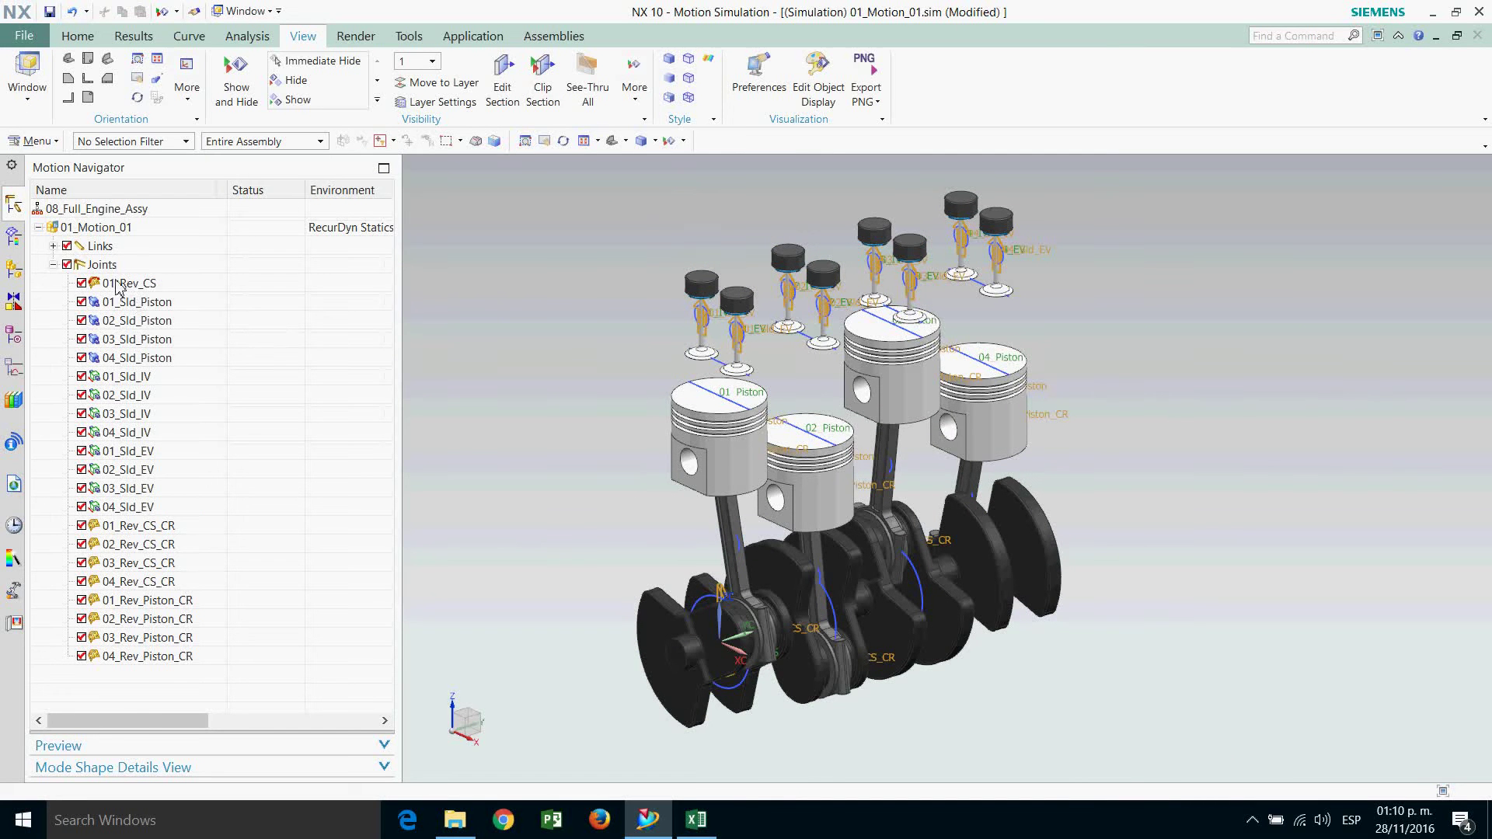
Expand the Links group and add the crankshaft solid body to the 01_CS link.
{"action": "left_click", "coordinate": [54, 246]}
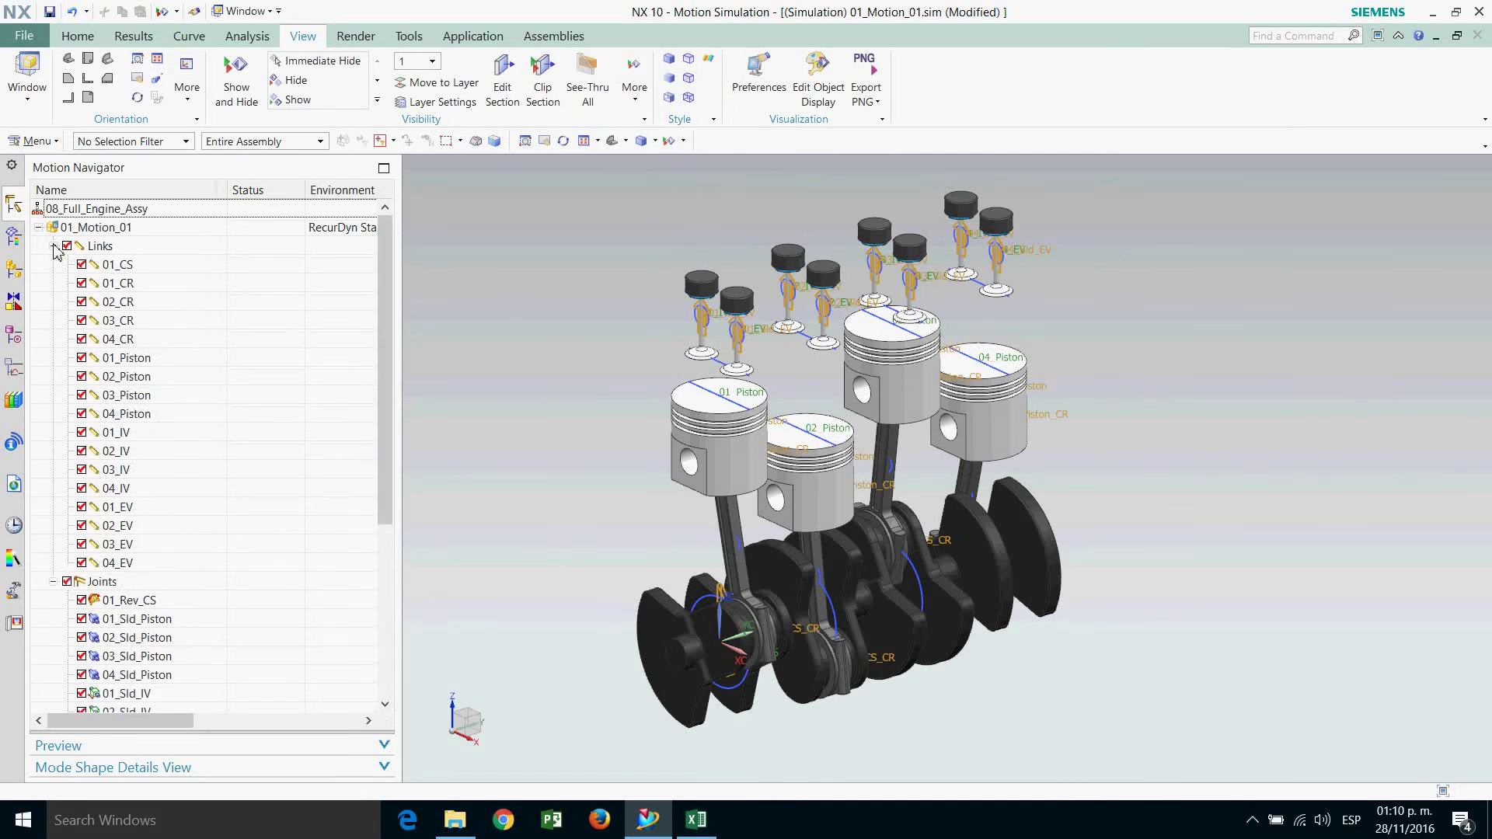
{"action": "double_click", "coordinate": [116, 266]}
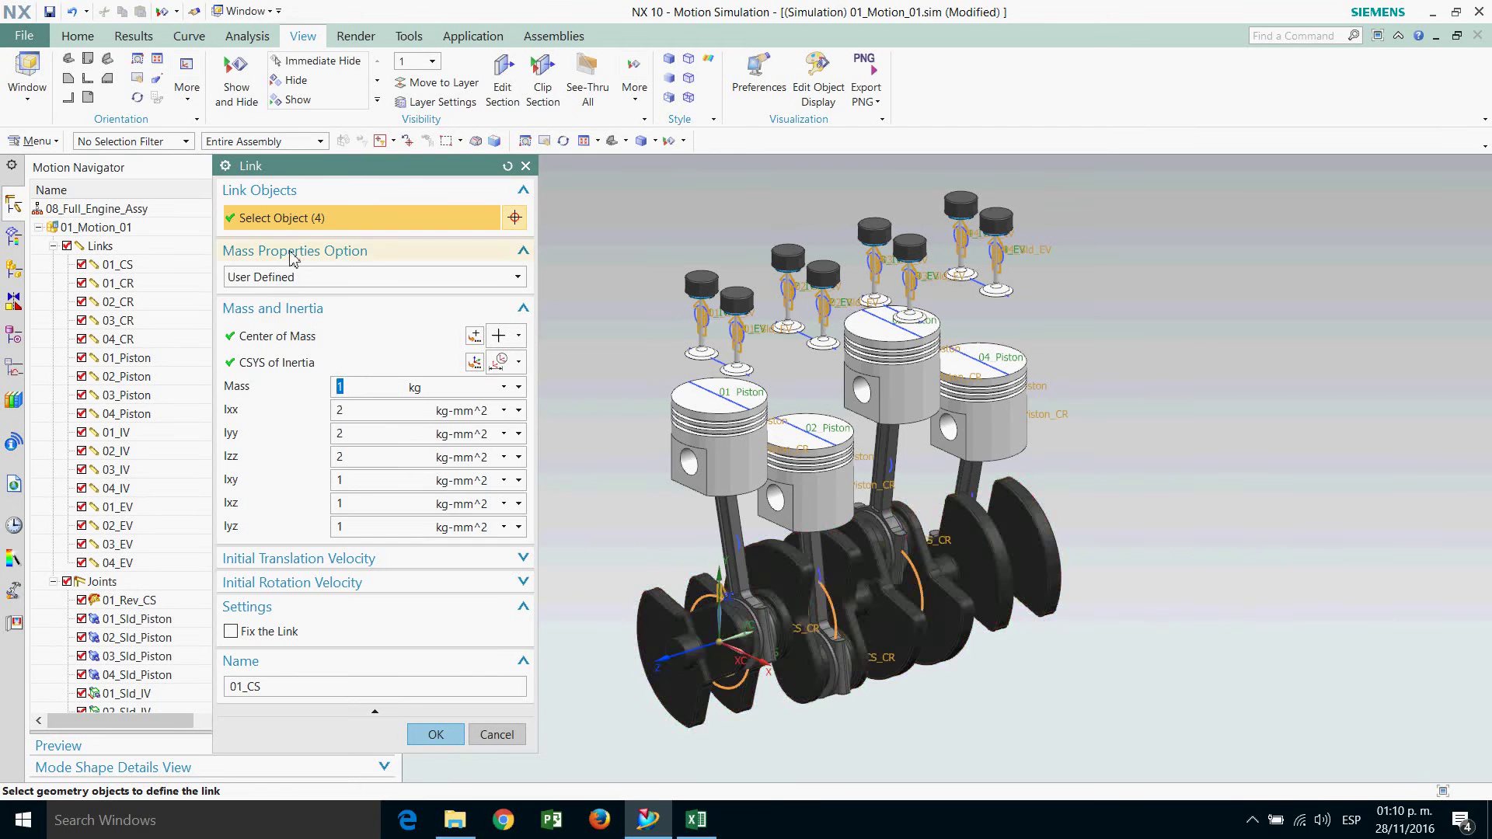
{"action": "left_click", "coordinate": [666, 649]}
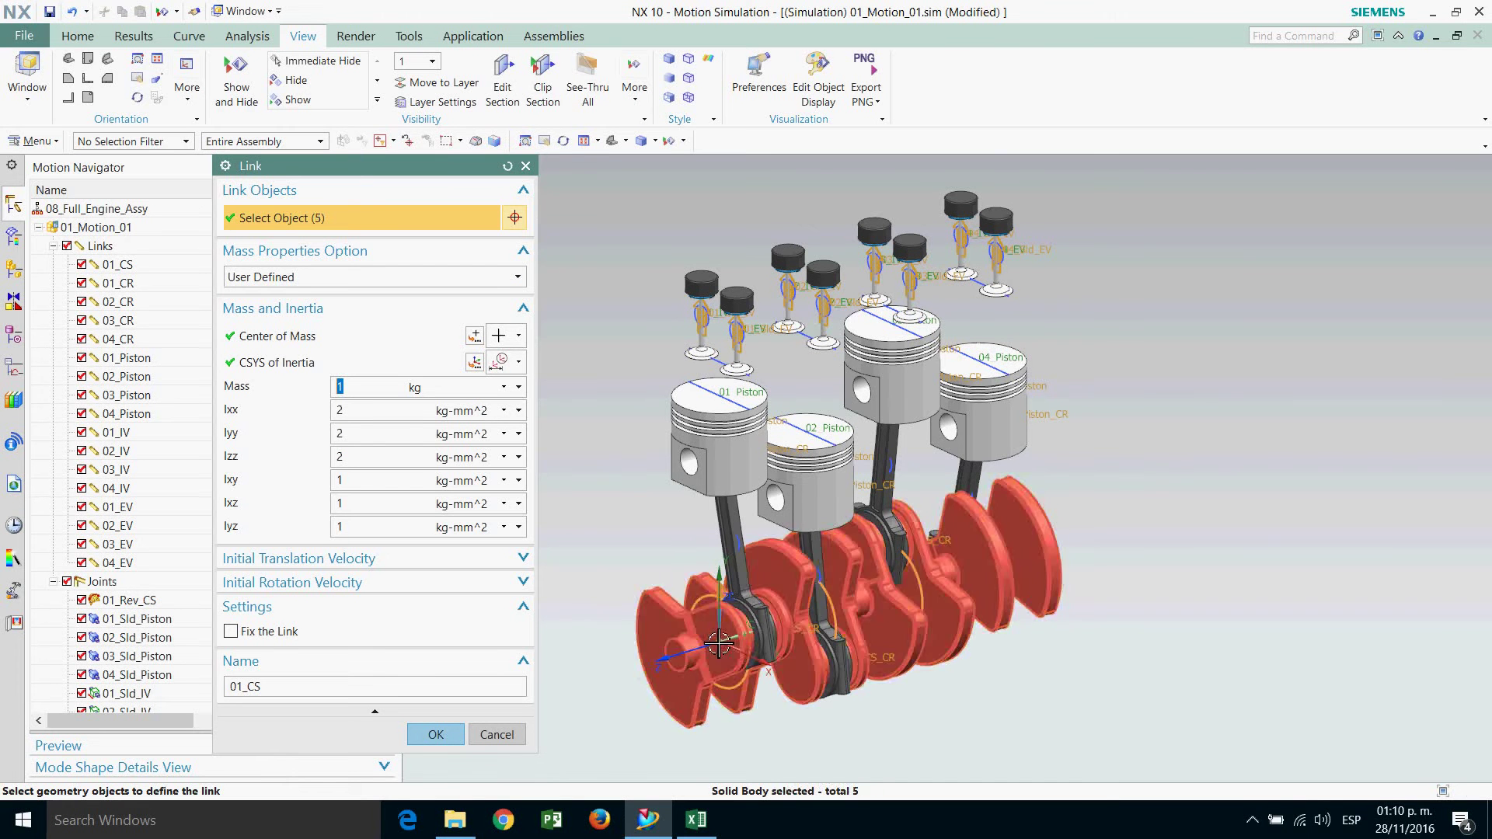
{"action": "left_click", "coordinate": [436, 735]}
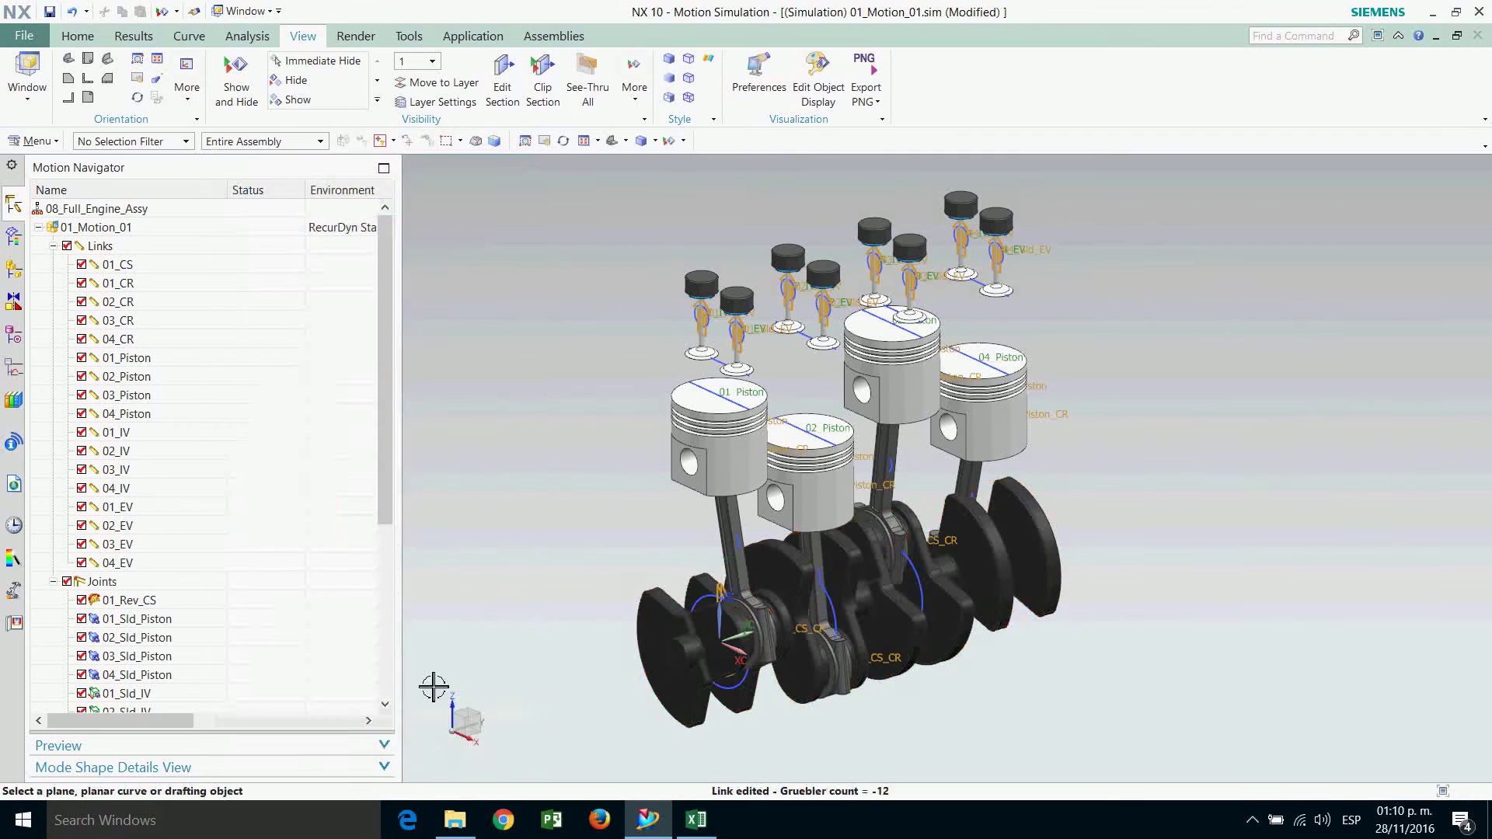
Add the first and second connecting rods' solid bodies to the 01_CR and 02_CR links.
{"action": "double_click", "coordinate": [124, 284]}
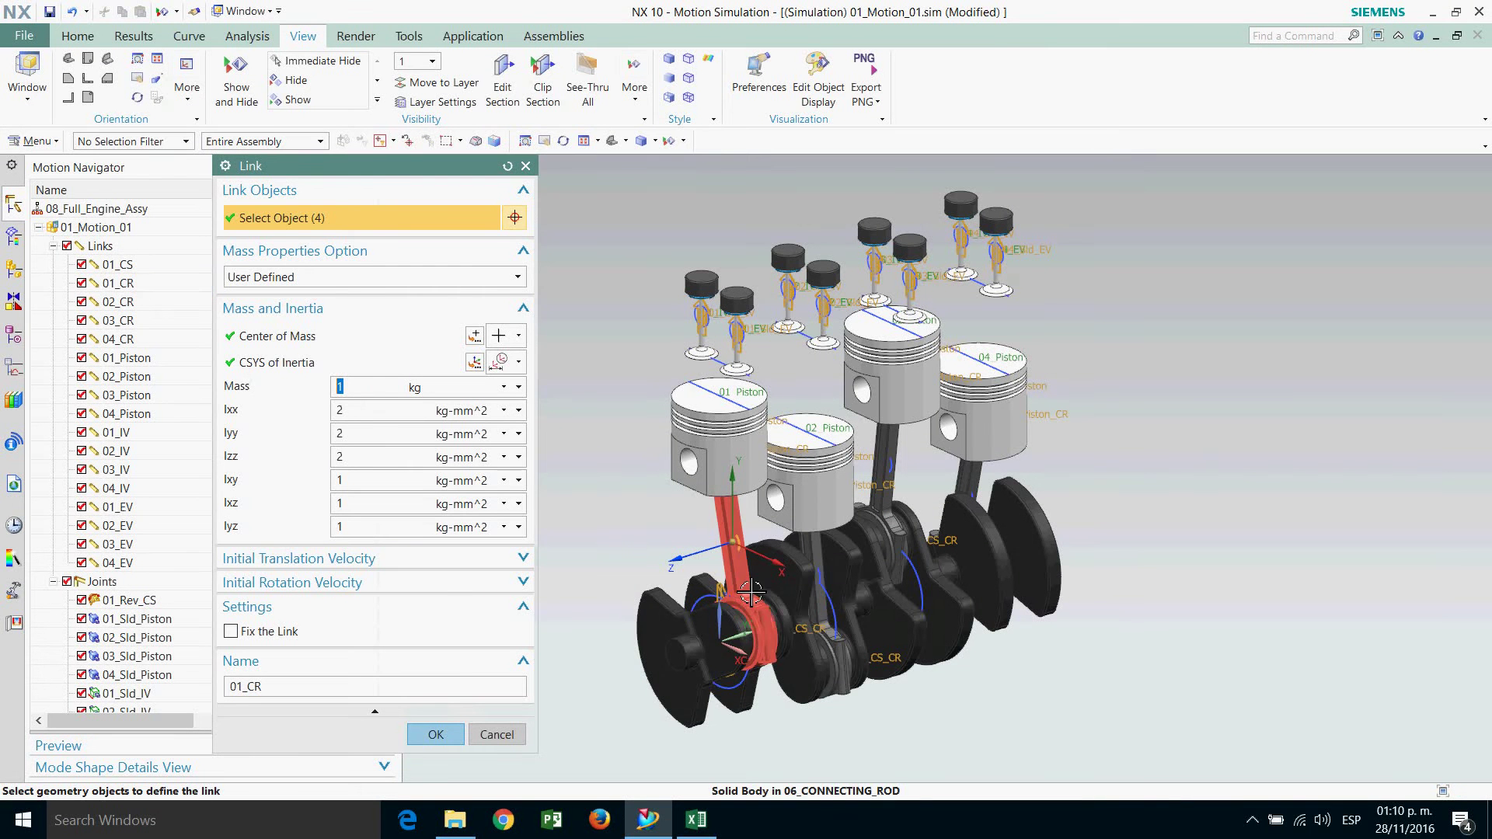
{"action": "left_click", "coordinate": [436, 736]}
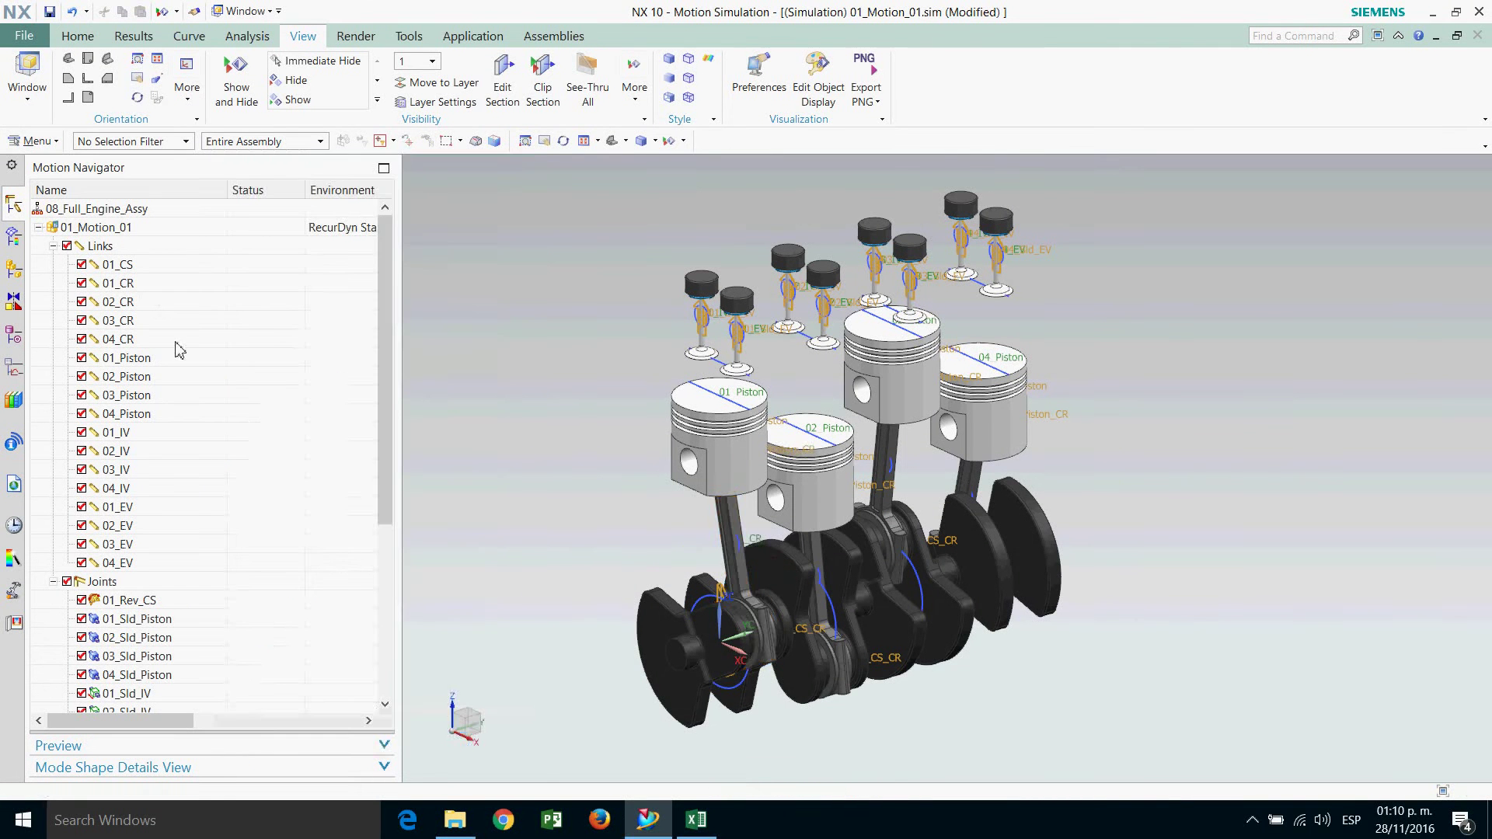
{"action": "double_click", "coordinate": [132, 320]}
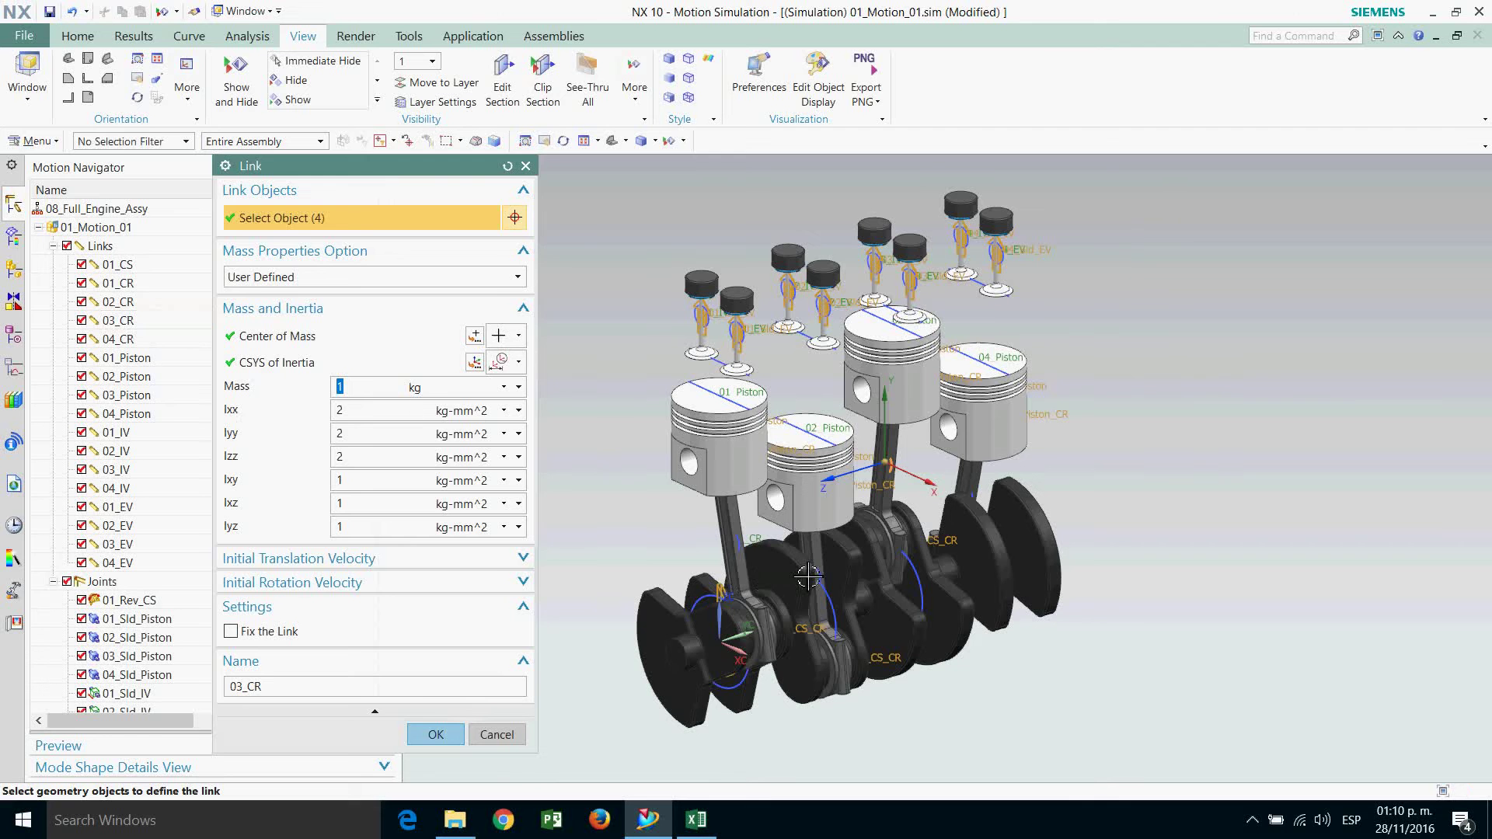
{"action": "left_click", "coordinate": [491, 734]}
{"action": "left_click", "coordinate": [127, 305]}
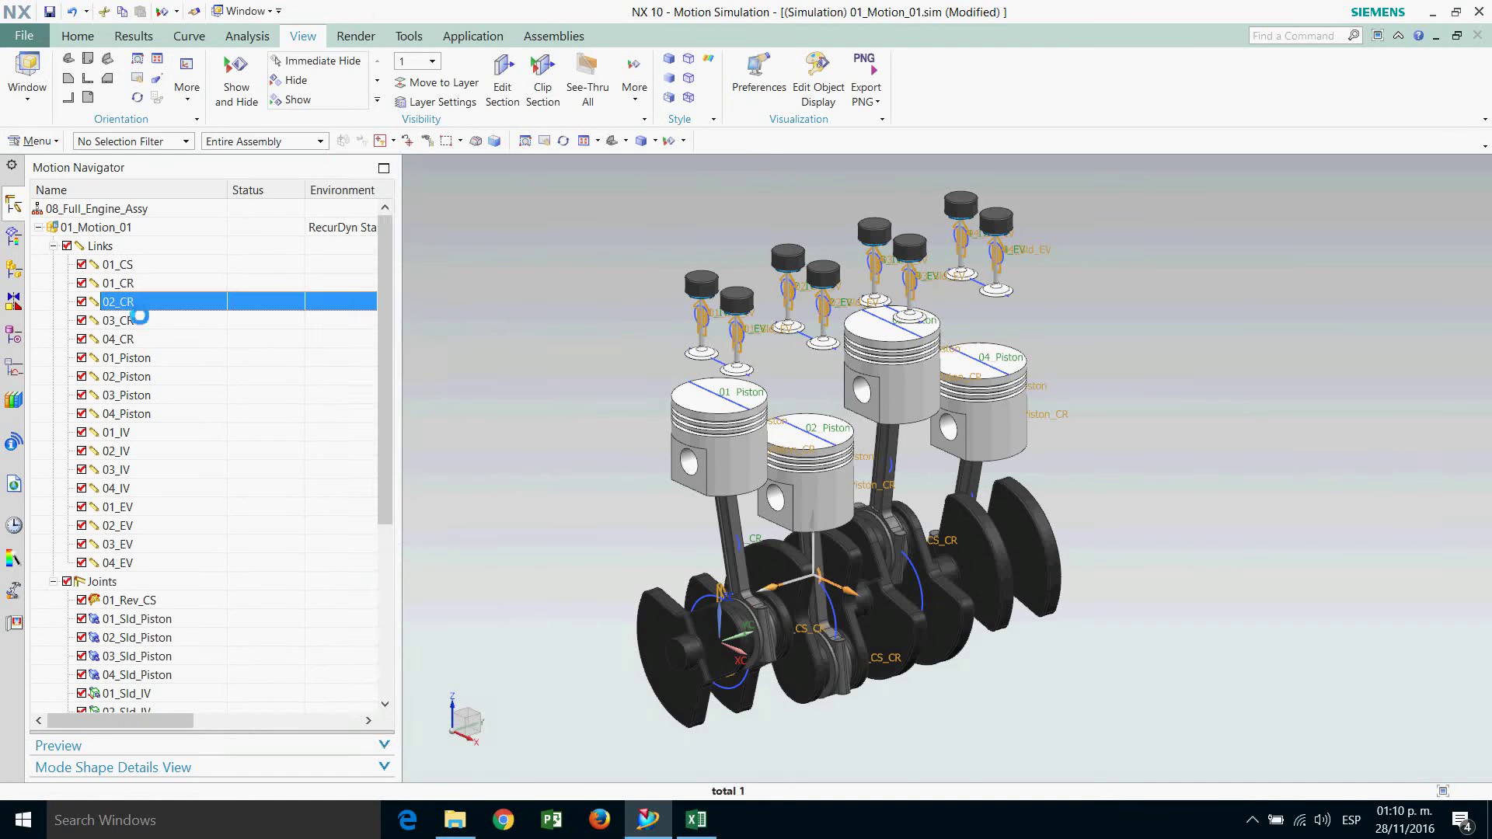
{"action": "double_click", "coordinate": [126, 305]}
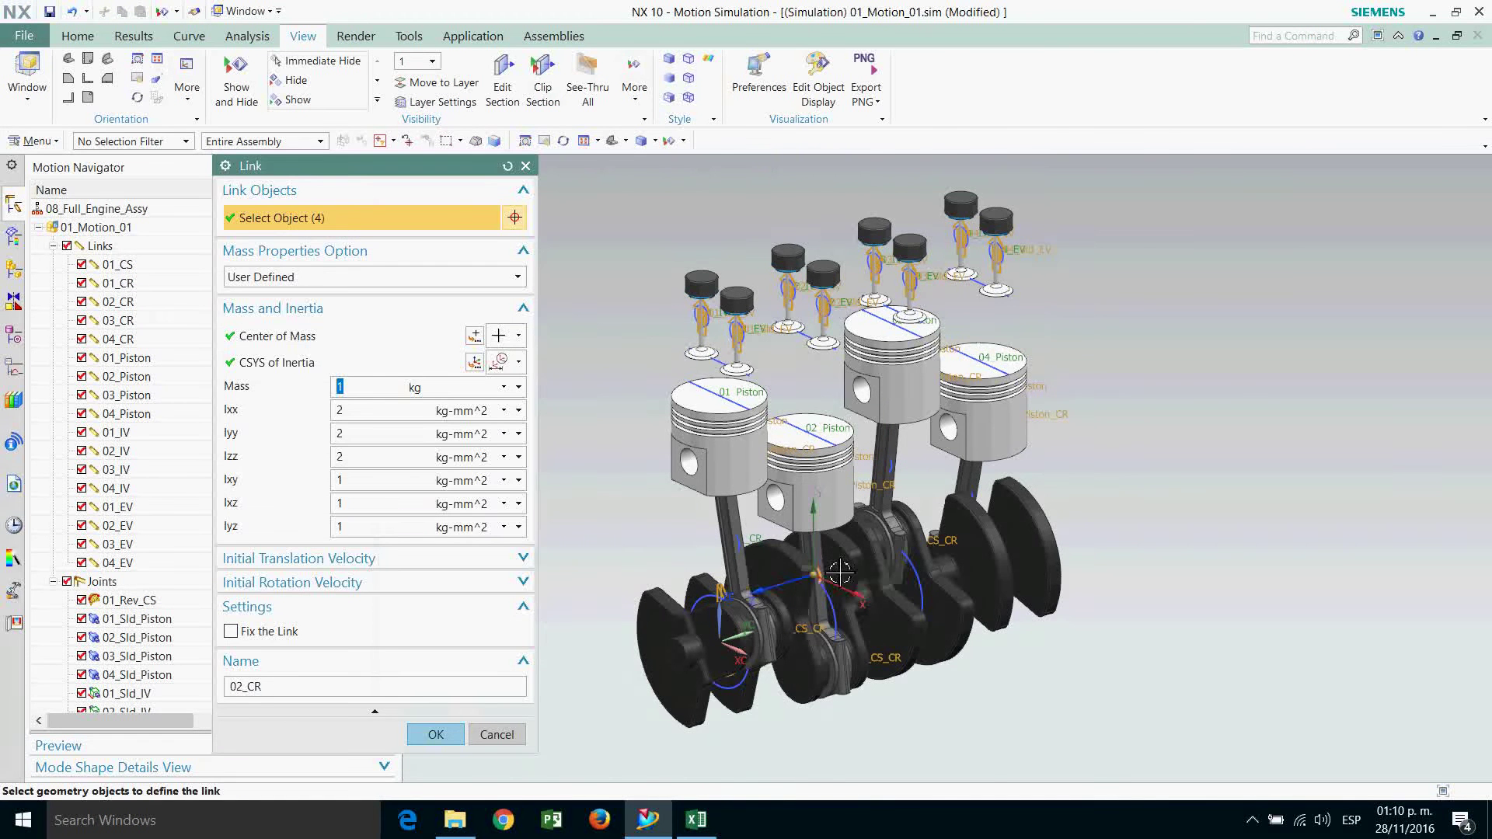
{"action": "scroll", "coordinate": [840, 573], "scroll_direction": "down", "scroll_amount": 3}
{"action": "left_click", "coordinate": [814, 559]}
{"action": "left_click", "coordinate": [451, 737]}
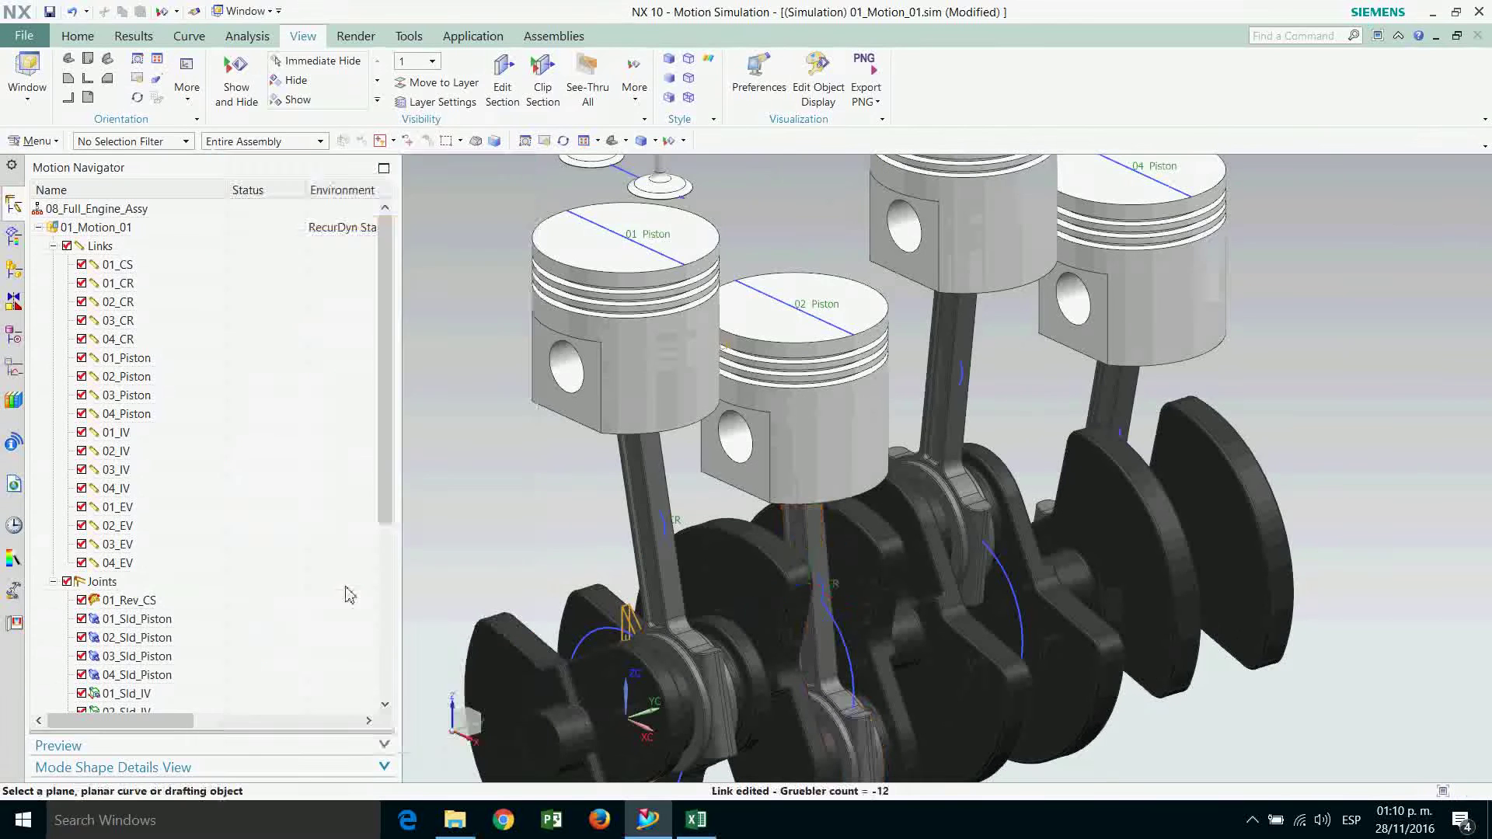
Add the third and fourth connecting rods' solid bodies to the 03_CR and 04_CR links.
{"action": "double_click", "coordinate": [120, 320]}
{"action": "left_click", "coordinate": [964, 453]}
{"action": "left_click", "coordinate": [435, 734]}
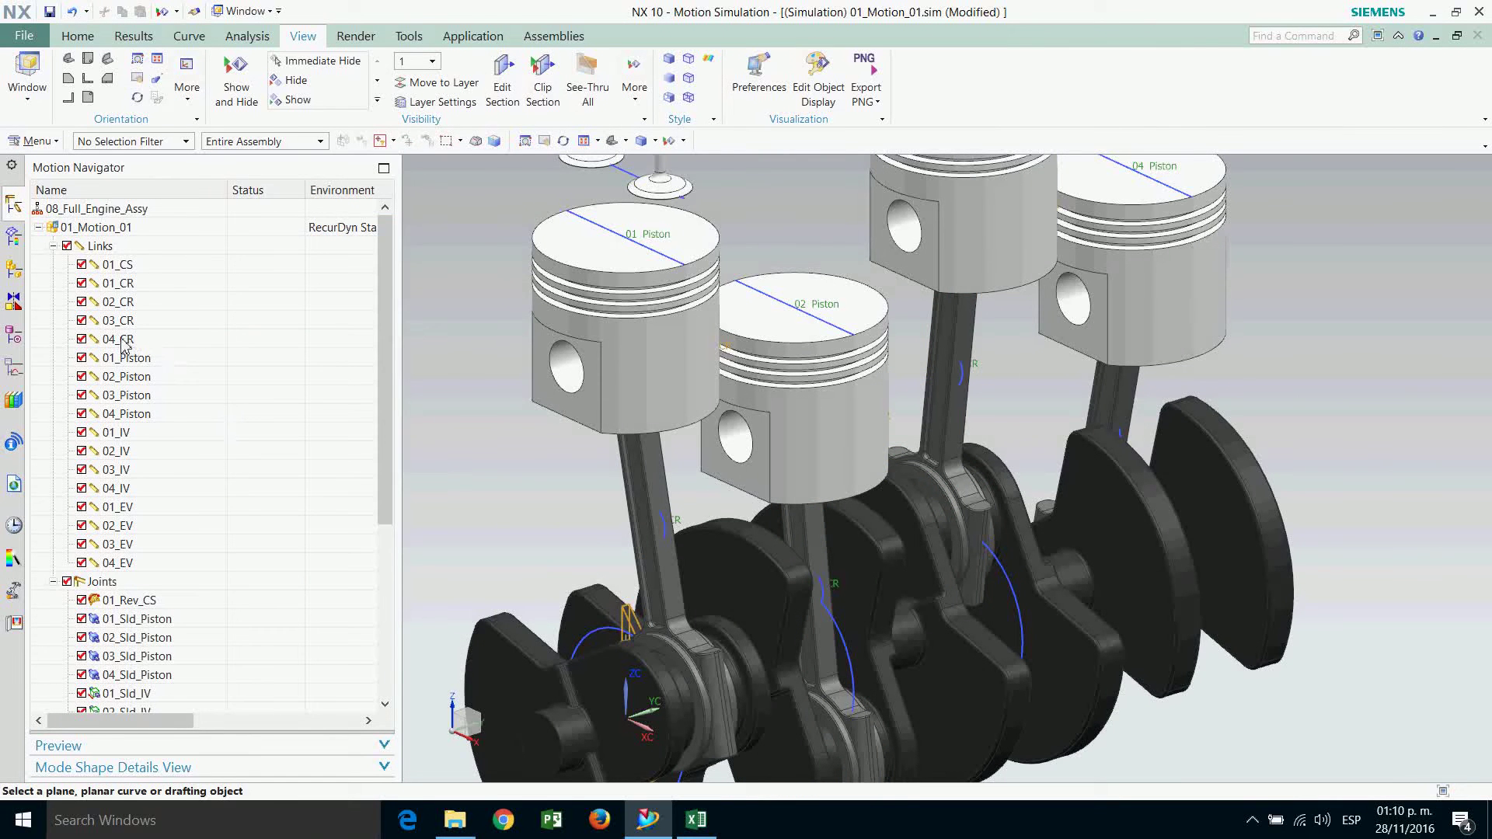
{"action": "double_click", "coordinate": [125, 340]}
{"action": "left_click", "coordinate": [1135, 427]}
{"action": "left_click", "coordinate": [436, 735]}
Add the matching piston solid bodies to the 01_Piston, 02_Piston and 03_Piston links.
{"action": "double_click", "coordinate": [132, 359]}
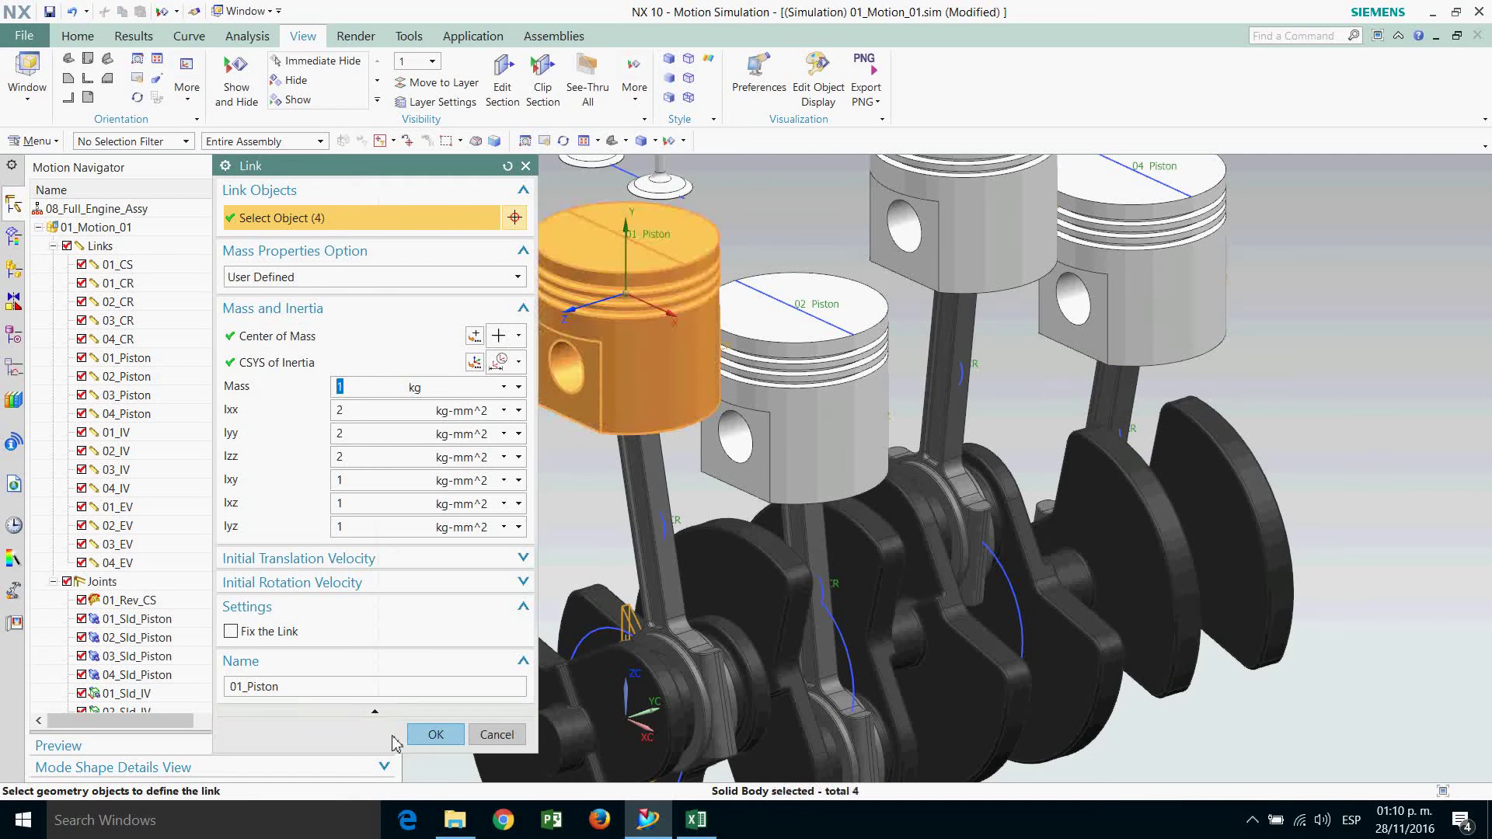
{"action": "left_click", "coordinate": [436, 734]}
{"action": "double_click", "coordinate": [128, 377]}
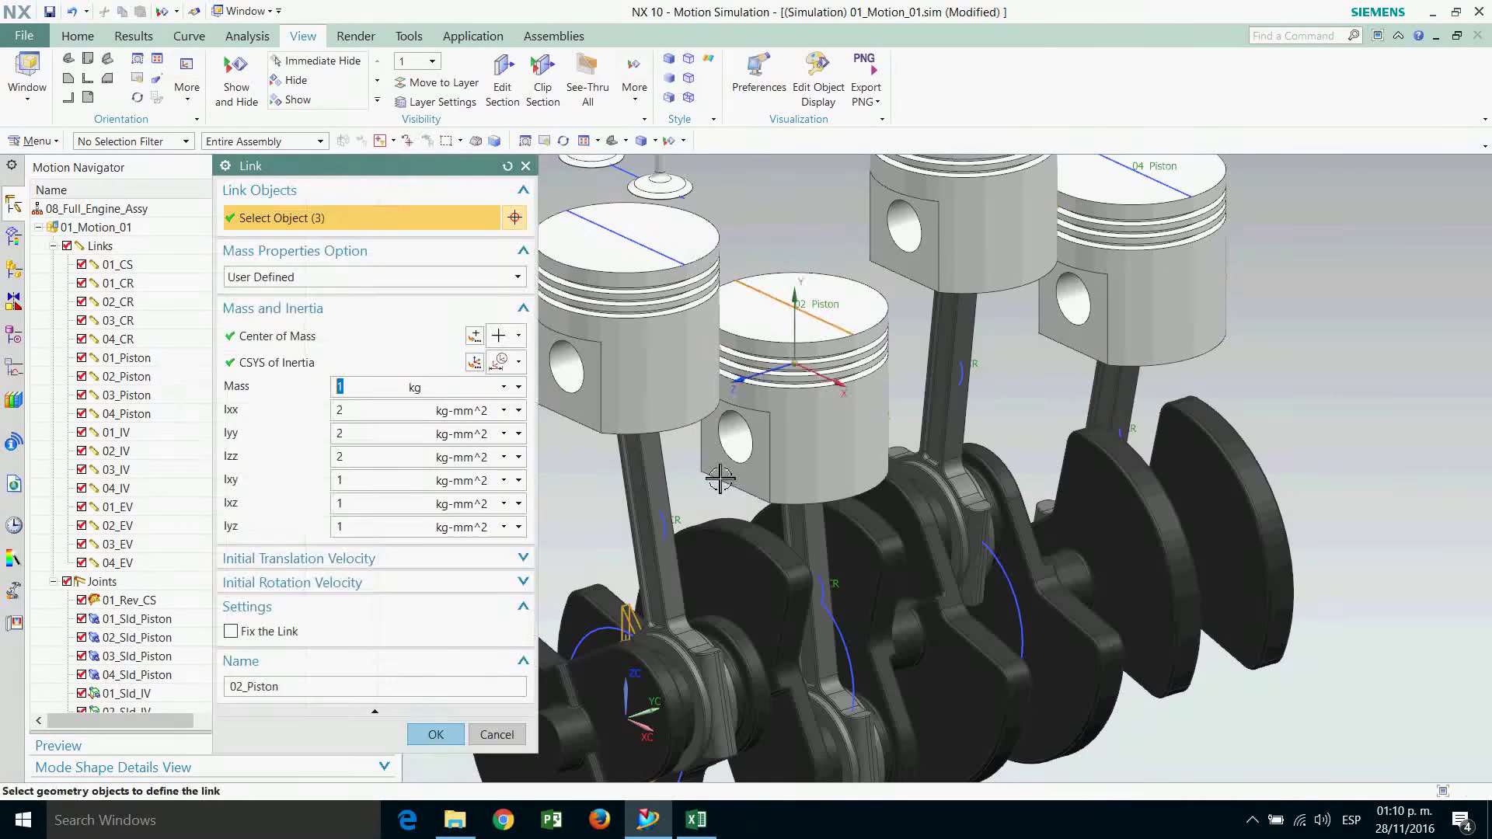
{"action": "left_click", "coordinate": [440, 736]}
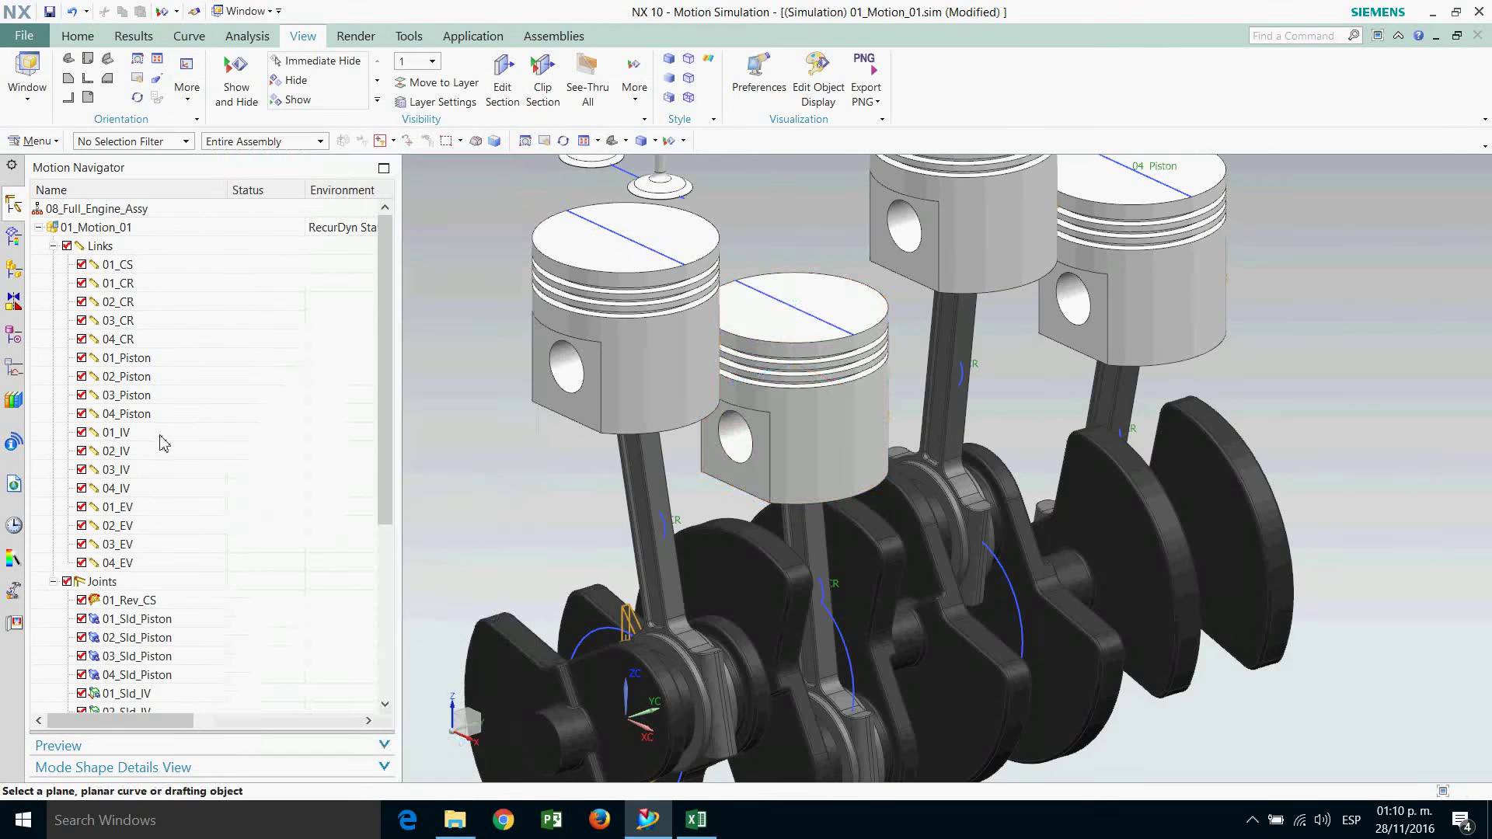
{"action": "double_click", "coordinate": [128, 396]}
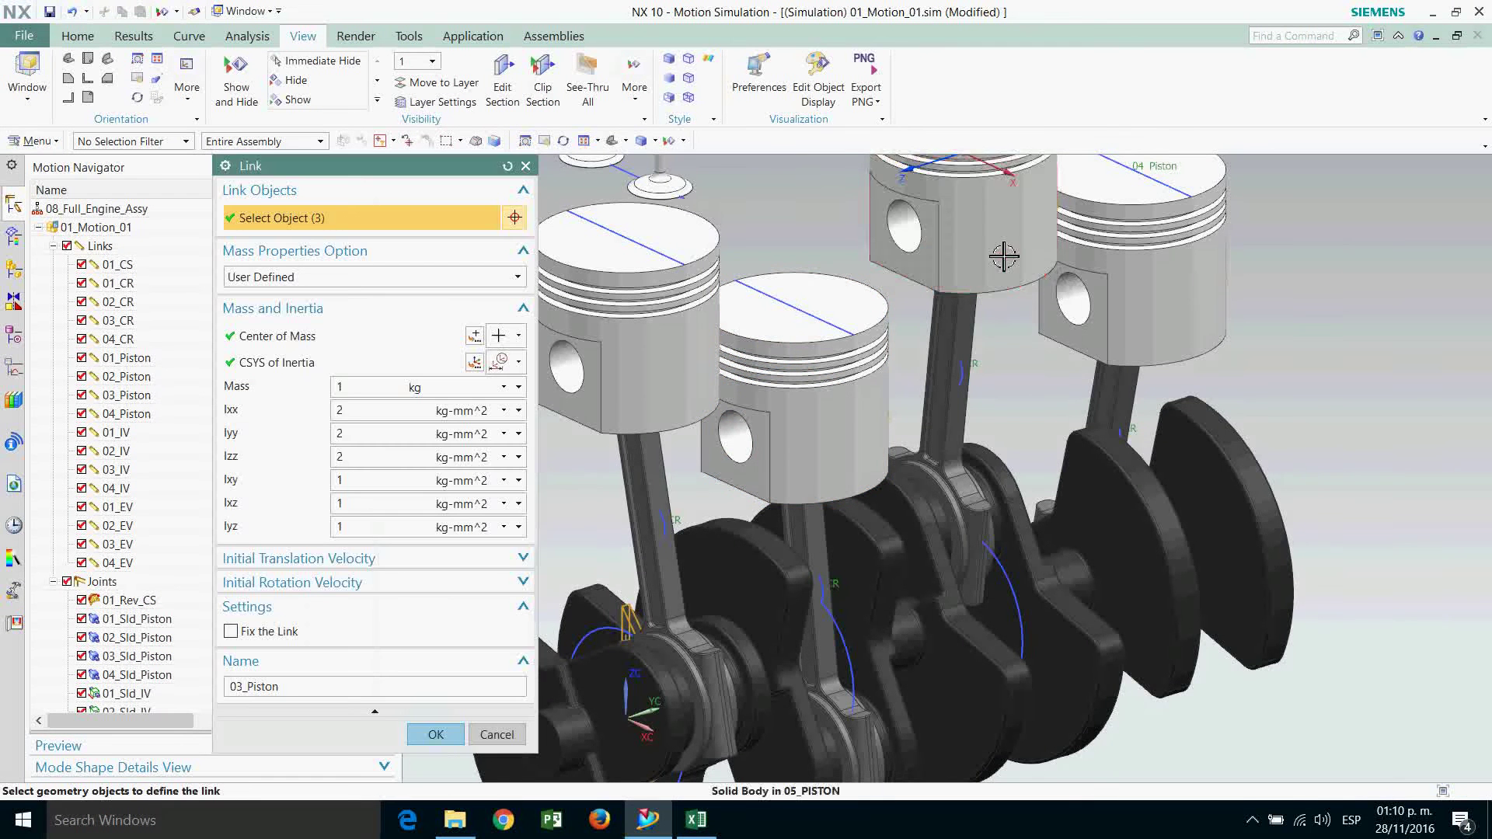
{"action": "left_click", "coordinate": [435, 734]}
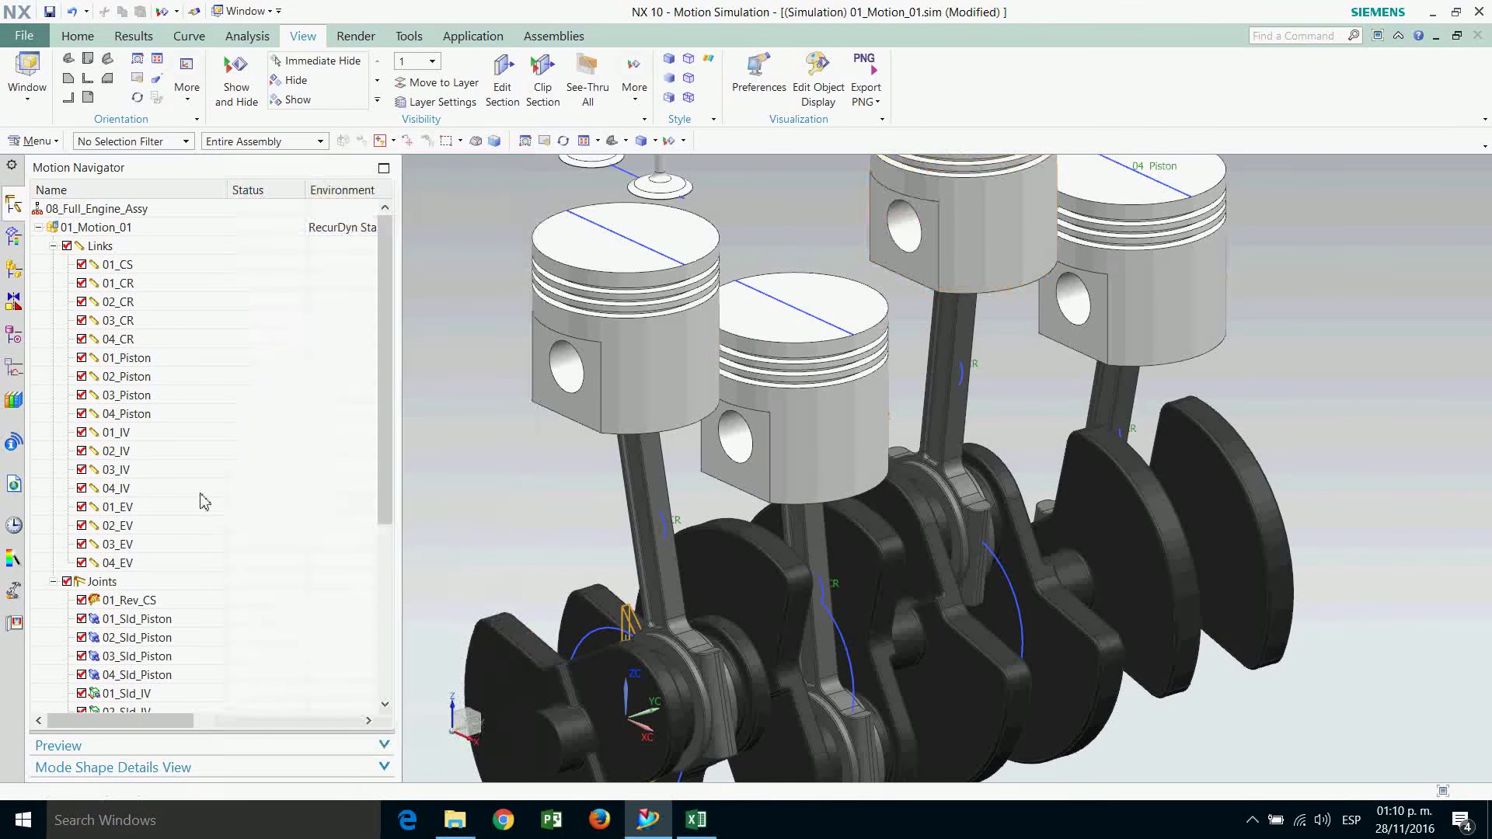
Add the fourth piston's solid body to the 04_Piston link and the first intake valve assembly's solid bodies to the 01_IV link.
{"action": "double_click", "coordinate": [128, 414]}
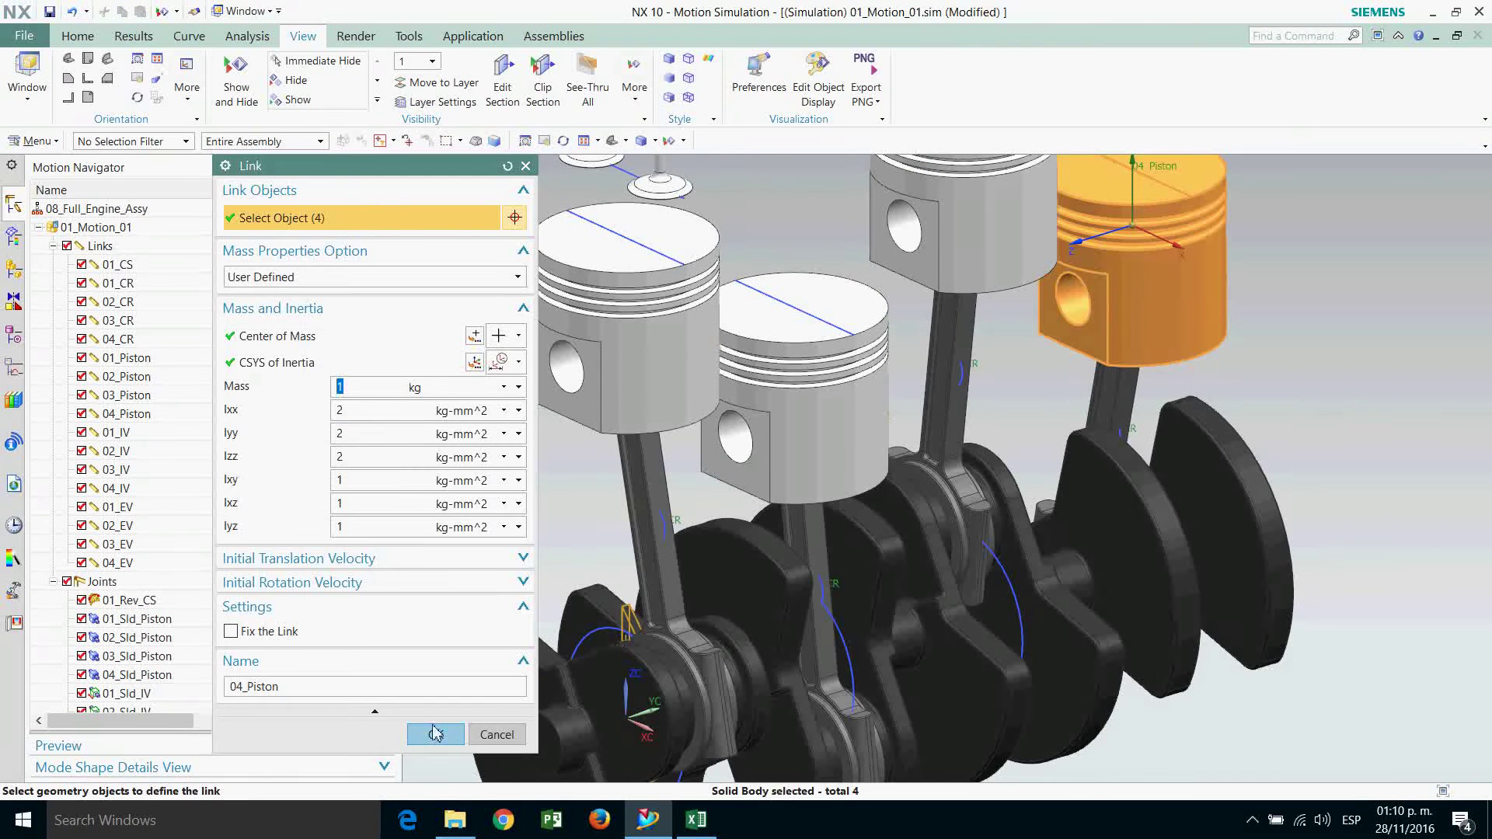
{"action": "left_click", "coordinate": [436, 734]}
{"action": "scroll", "coordinate": [1243, 412], "scroll_direction": "down", "scroll_amount": 3}
{"action": "scroll", "coordinate": [1244, 412], "scroll_direction": "up", "scroll_amount": 2}
{"action": "scroll", "coordinate": [1283, 303], "scroll_direction": "down", "scroll_amount": 2}
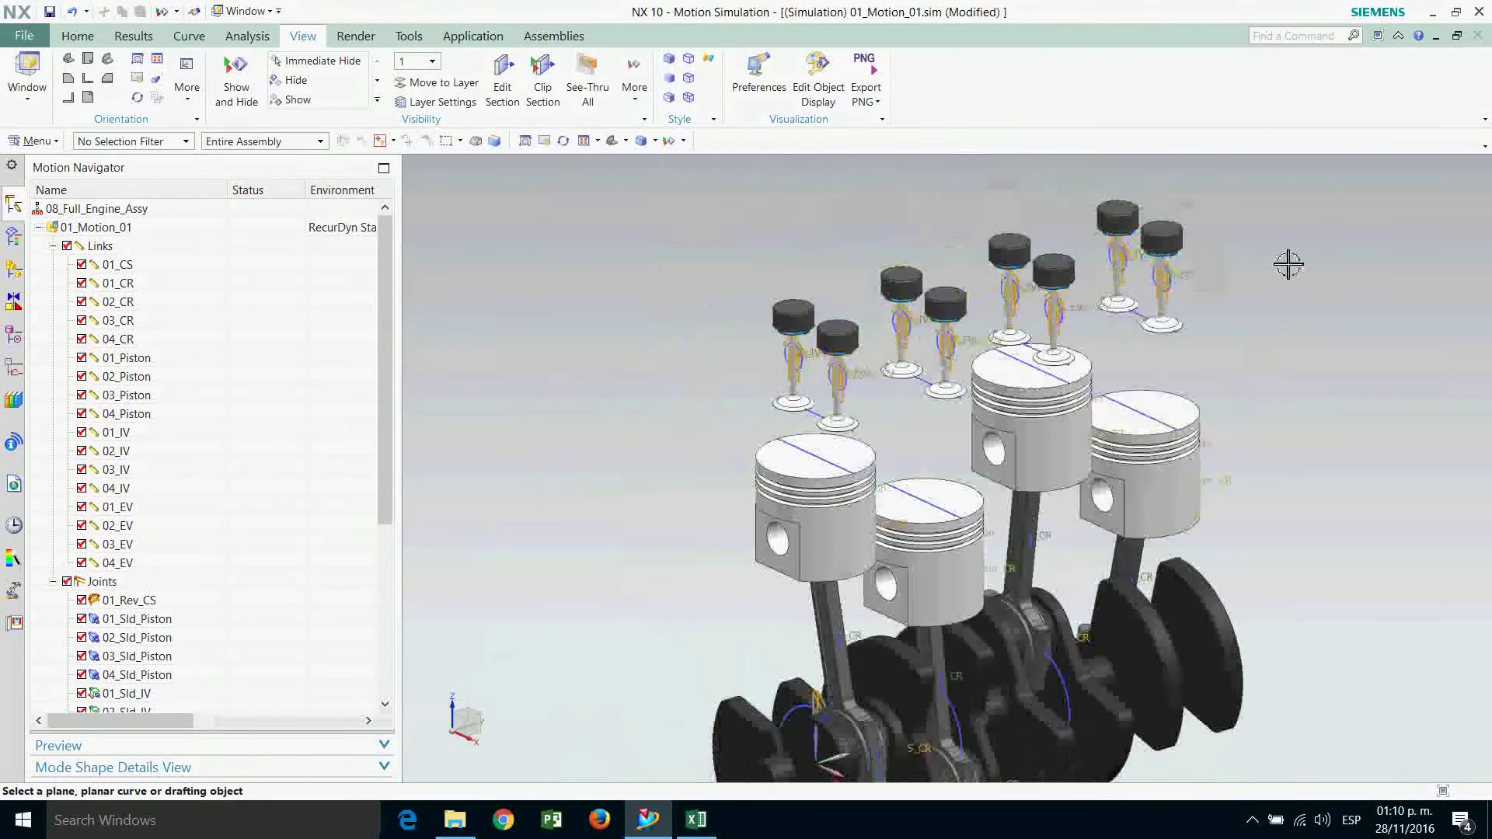
{"action": "scroll", "coordinate": [1283, 303], "scroll_direction": "up", "scroll_amount": 3}
{"action": "double_click", "coordinate": [128, 433]}
{"action": "scroll", "coordinate": [1052, 452], "scroll_direction": "down", "scroll_amount": 1}
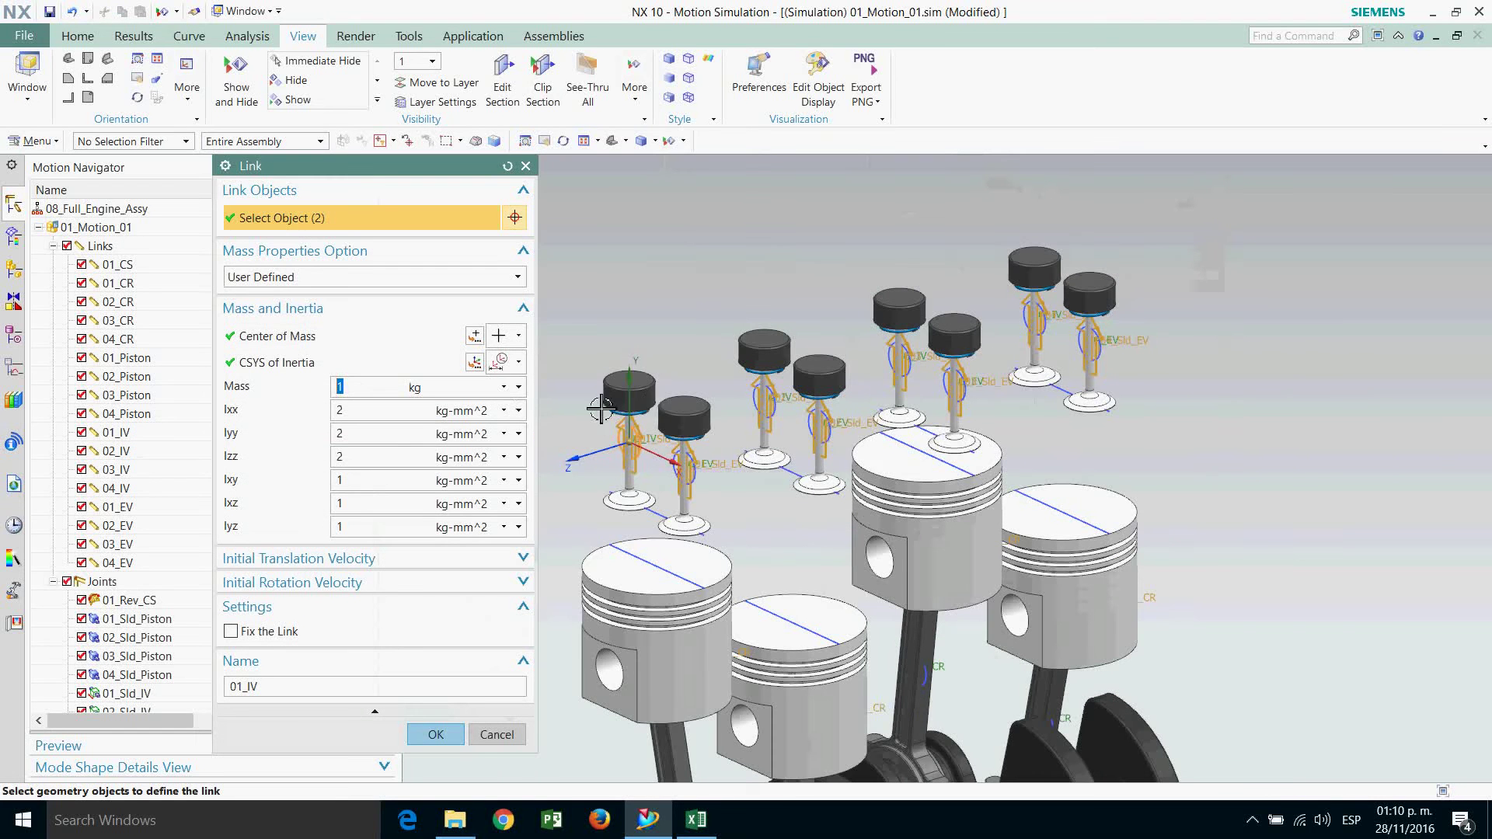
{"action": "left_click", "coordinate": [626, 395]}
{"action": "scroll", "coordinate": [614, 398], "scroll_direction": "up", "scroll_amount": 2}
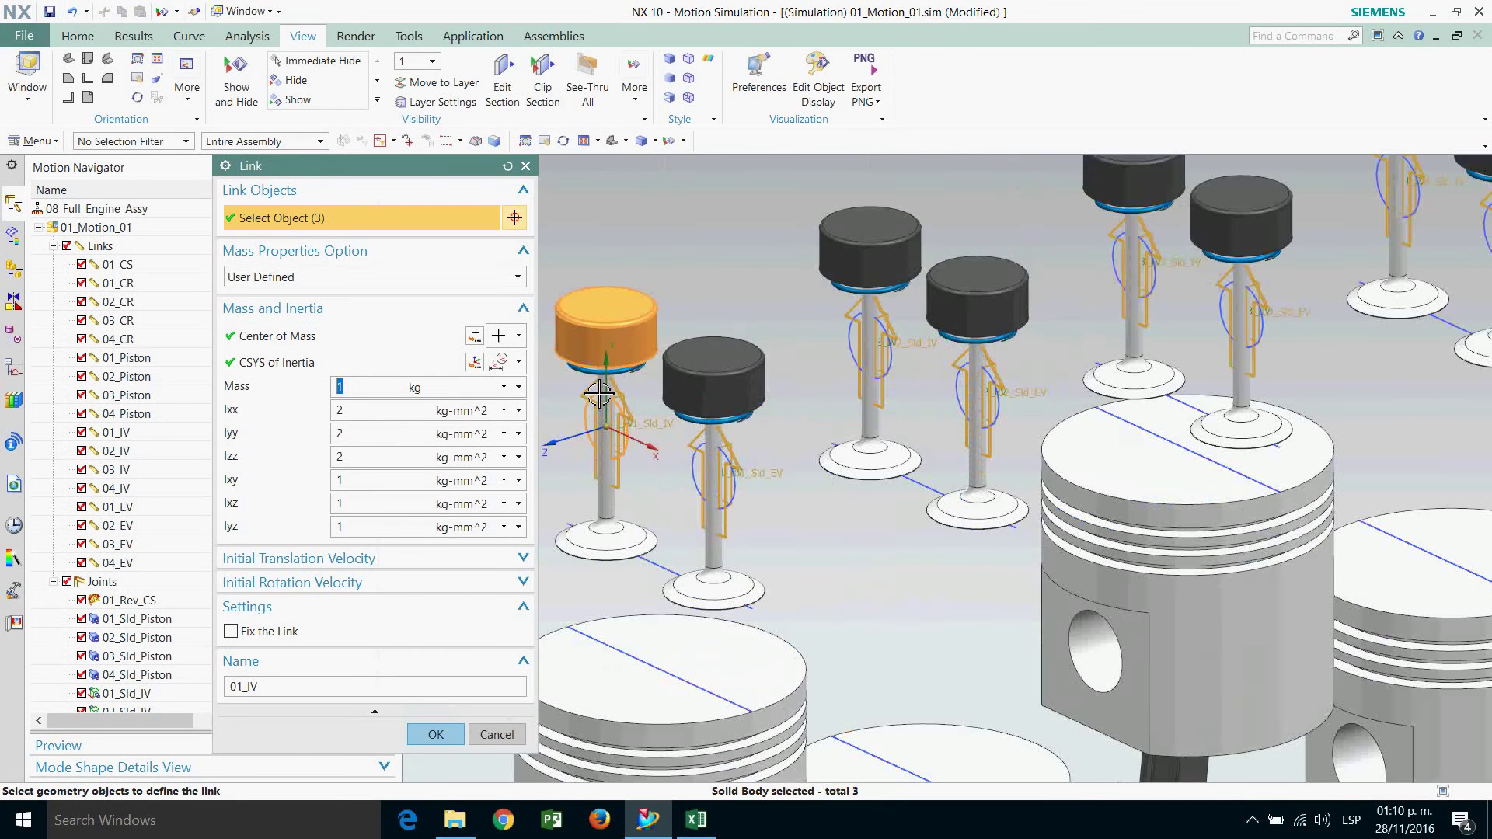
{"action": "left_click", "coordinate": [604, 369]}
{"action": "left_click", "coordinate": [631, 520]}
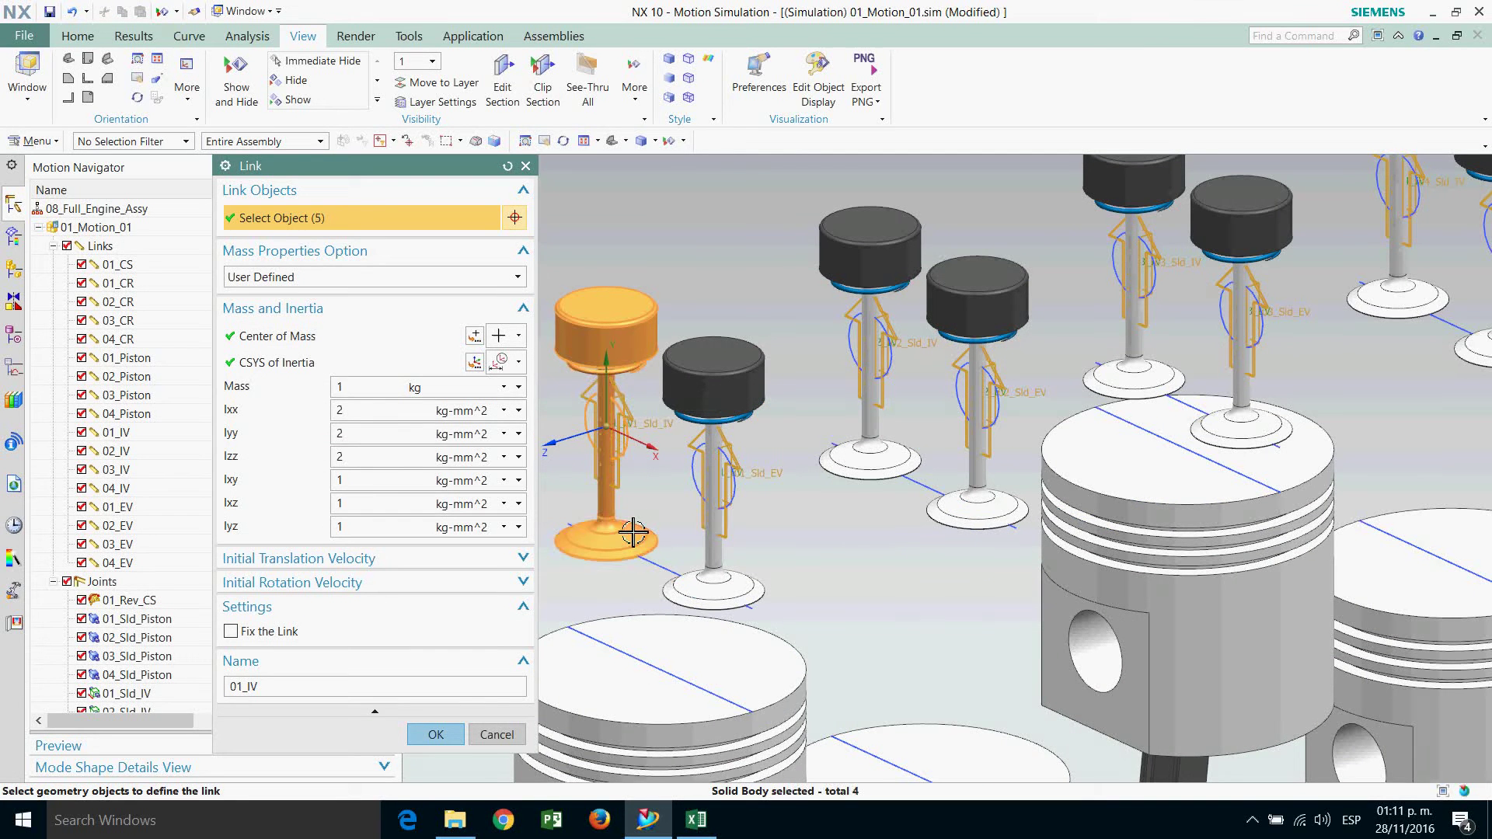
{"action": "left_click", "coordinate": [435, 735]}
Add the second intake valve assembly's solid bodies, including its cover and valve, to the 02_IV link.
{"action": "double_click", "coordinate": [117, 450]}
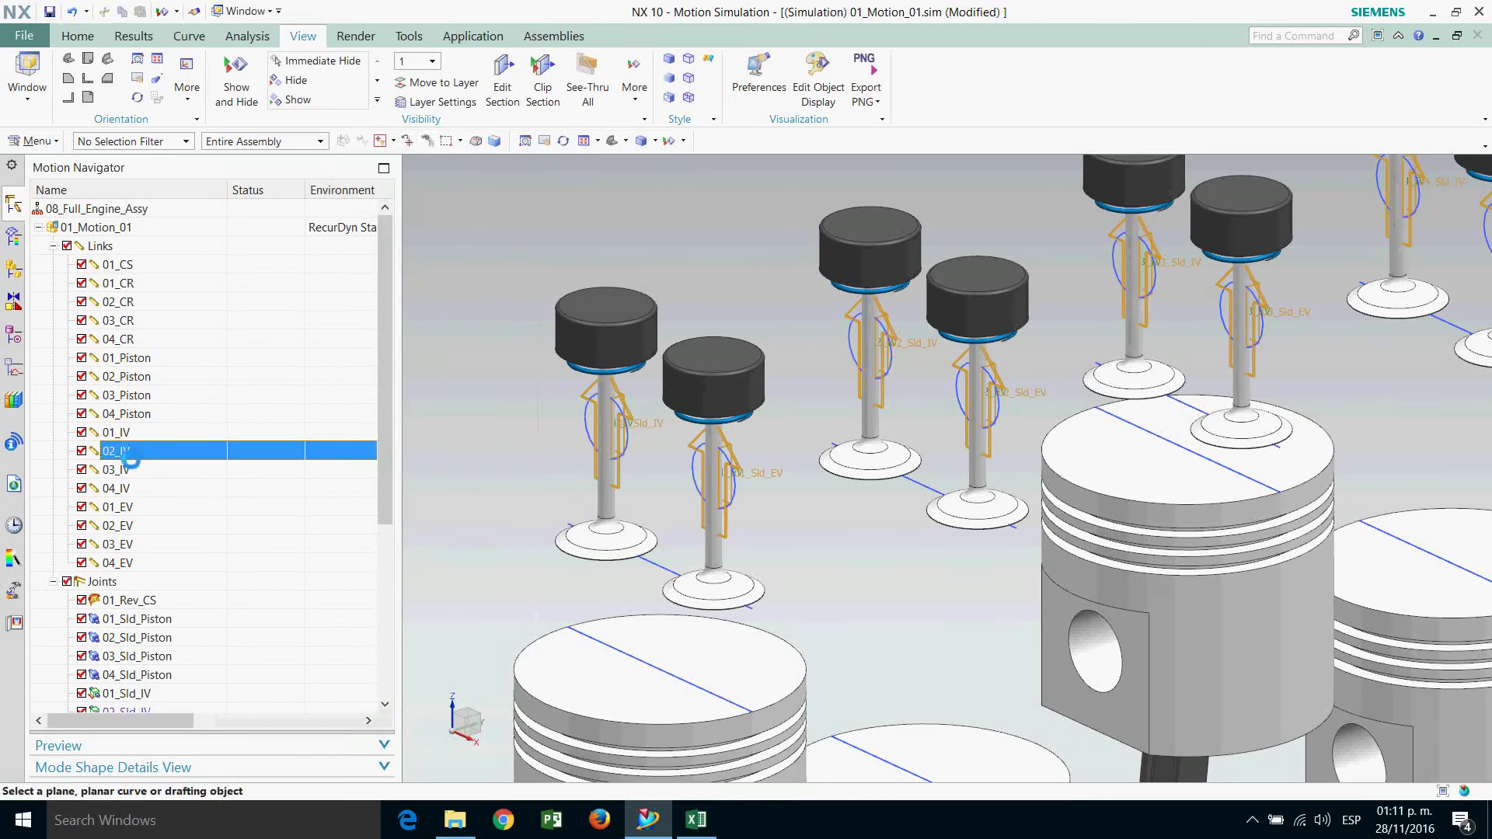
{"action": "left_click", "coordinate": [864, 294]}
{"action": "left_click", "coordinate": [861, 299]}
{"action": "left_click", "coordinate": [878, 467]}
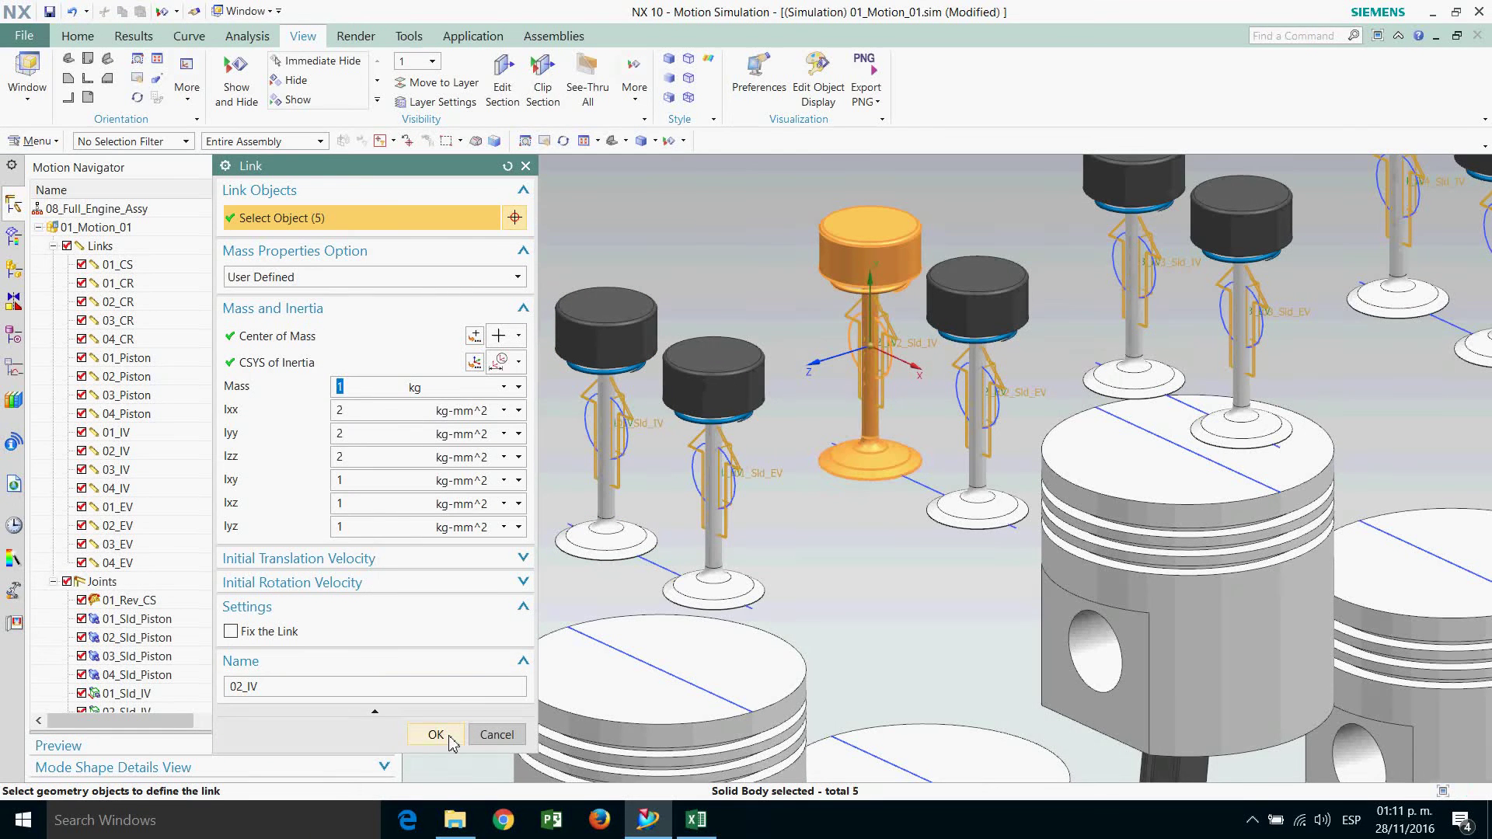
{"action": "left_click", "coordinate": [435, 734]}
Add the third intake valve assembly's solid bodies to the 03_IV link.
{"action": "double_click", "coordinate": [133, 471]}
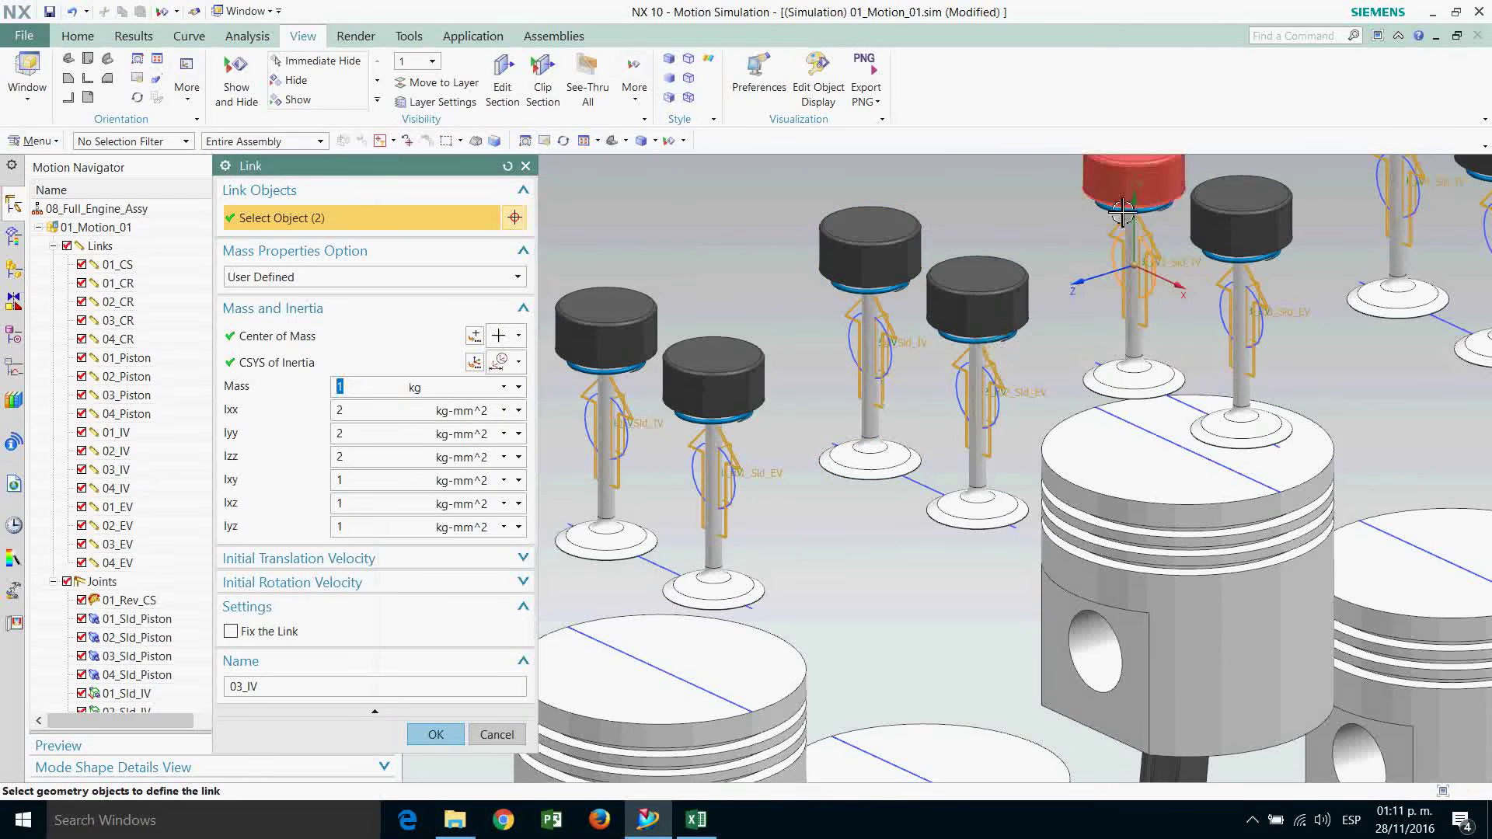
{"action": "scroll", "coordinate": [1064, 553], "scroll_direction": "up", "scroll_amount": 2}
{"action": "left_click", "coordinate": [1069, 303]}
{"action": "left_click", "coordinate": [1099, 458]}
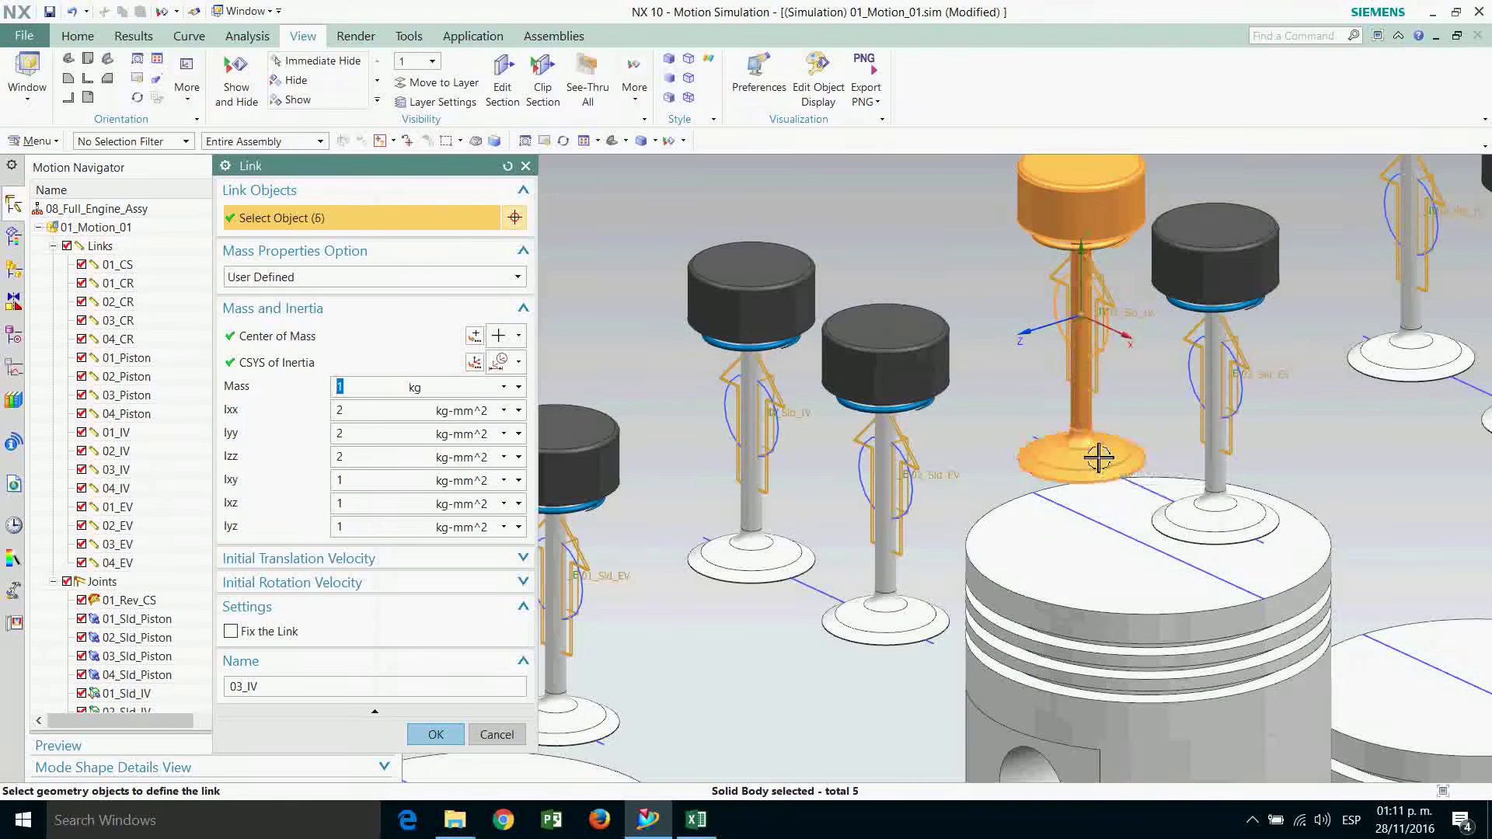
{"action": "left_click", "coordinate": [1077, 242]}
{"action": "left_click", "coordinate": [1100, 245]}
{"action": "left_click", "coordinate": [435, 734]}
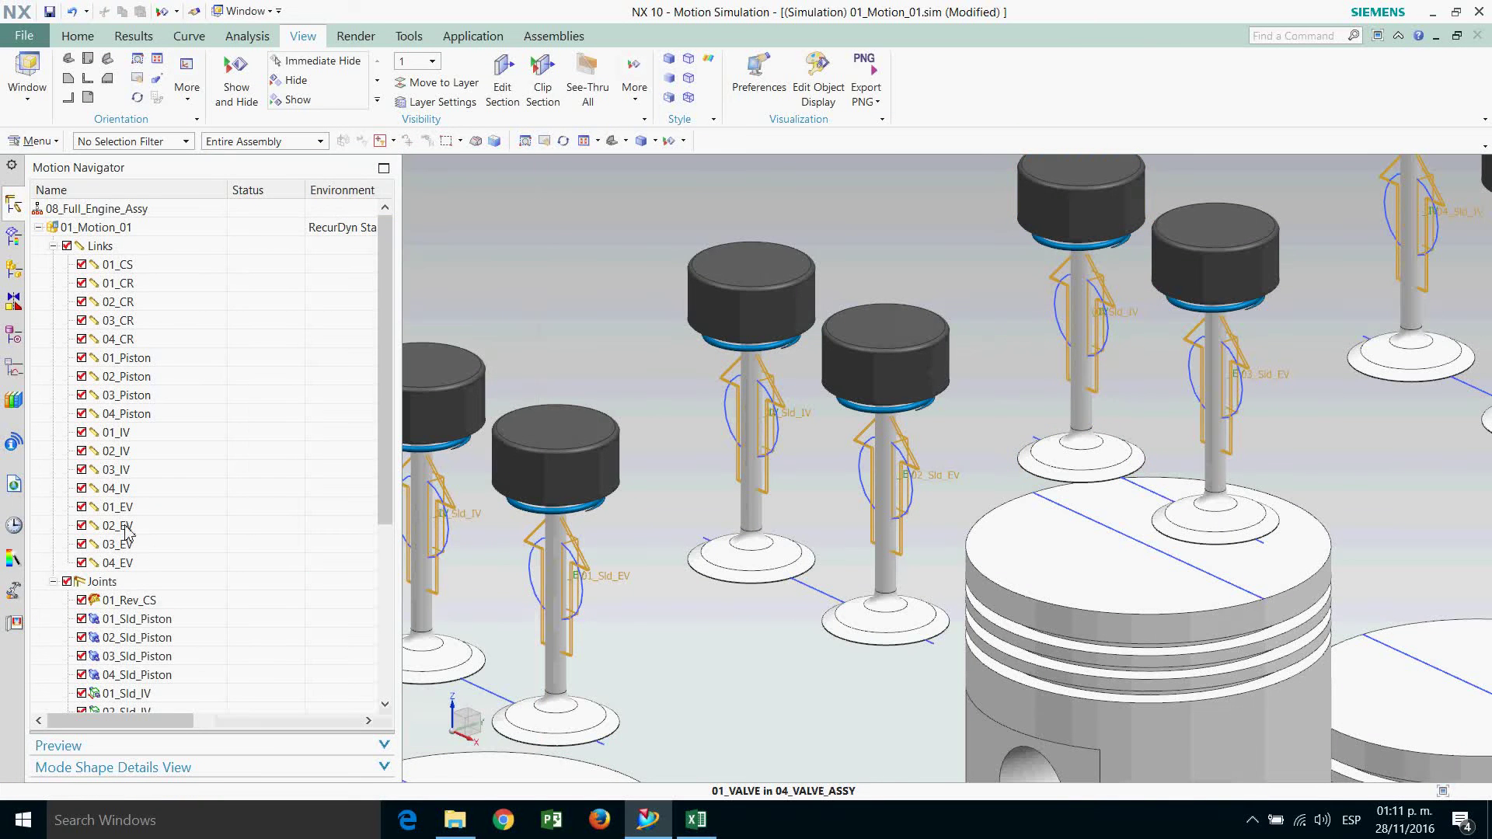
Add the fourth intake valve assembly's solid bodies to the 04_IV link.
{"action": "double_click", "coordinate": [120, 490]}
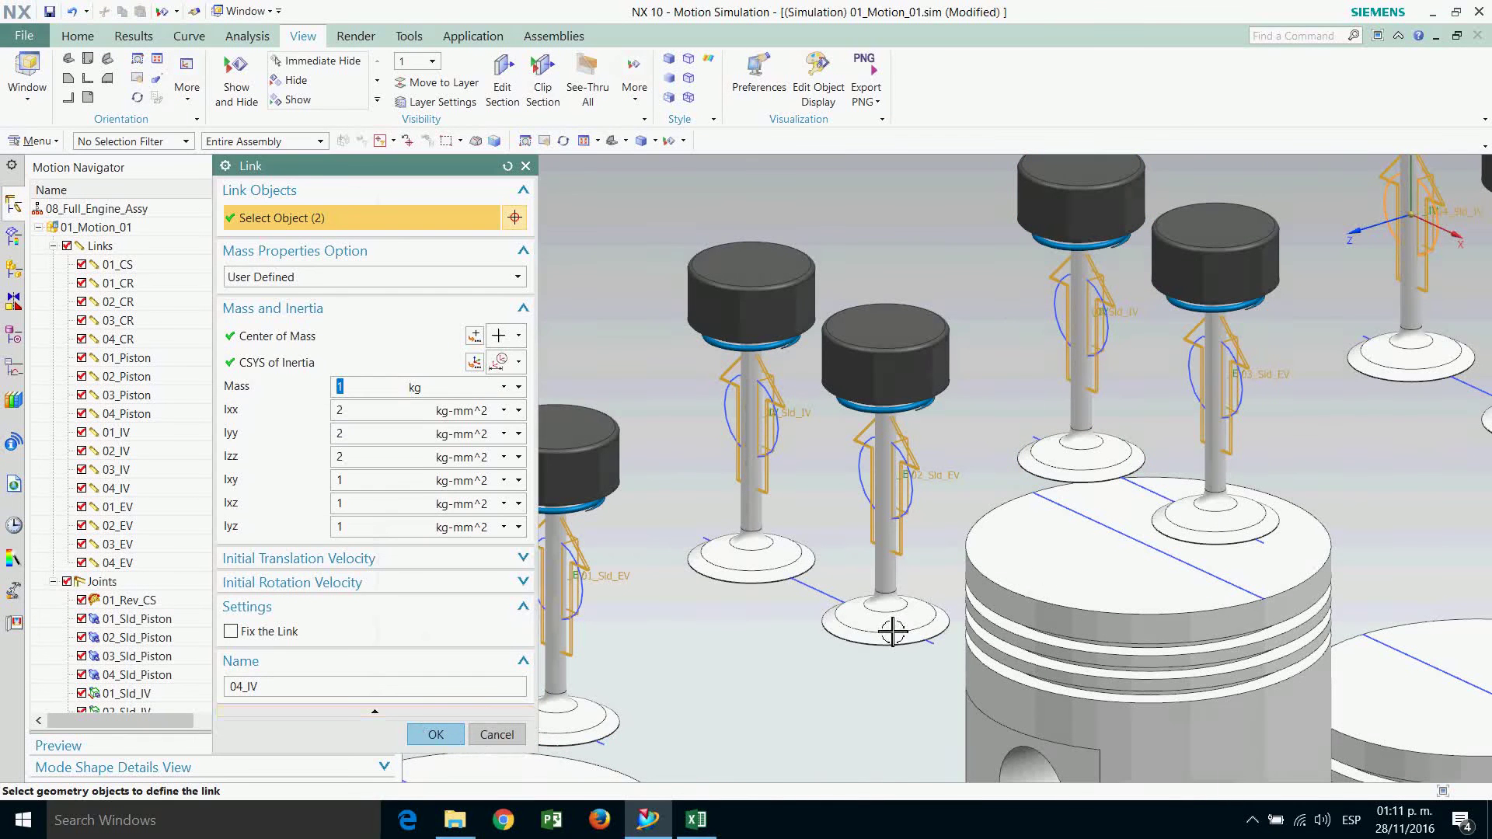
{"action": "scroll", "coordinate": [1073, 560], "scroll_direction": "down", "scroll_amount": 3}
{"action": "scroll", "coordinate": [1244, 350], "scroll_direction": "up", "scroll_amount": 4}
{"action": "left_click", "coordinate": [1244, 241]}
{"action": "left_click", "coordinate": [1243, 304]}
{"action": "left_click", "coordinate": [1268, 472]}
{"action": "left_click", "coordinate": [1253, 471]}
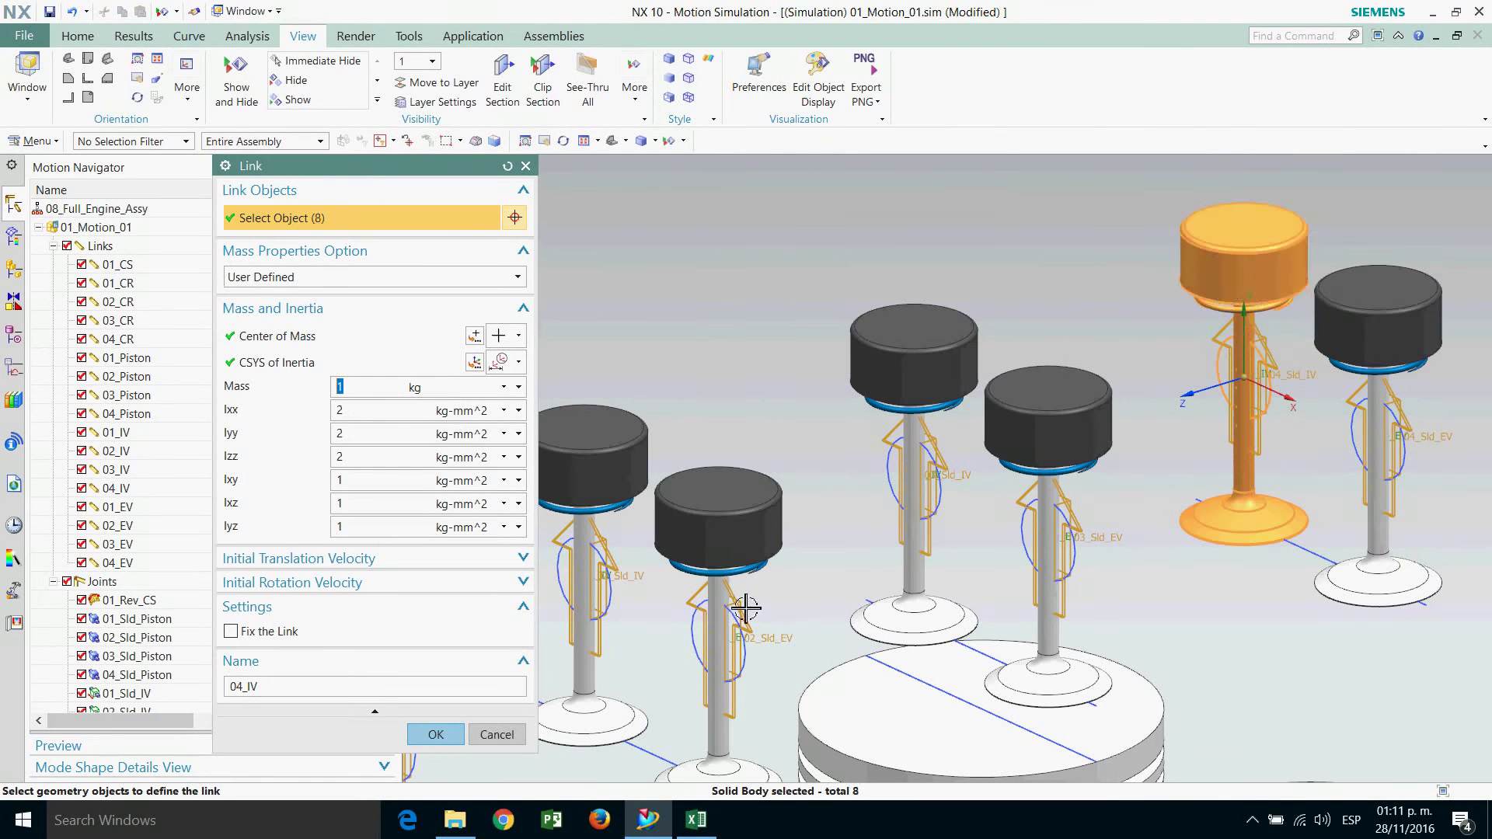
{"action": "left_click", "coordinate": [448, 734]}
Add the first exhaust valve assembly's solid bodies to the 01_EV link.
{"action": "double_click", "coordinate": [118, 507]}
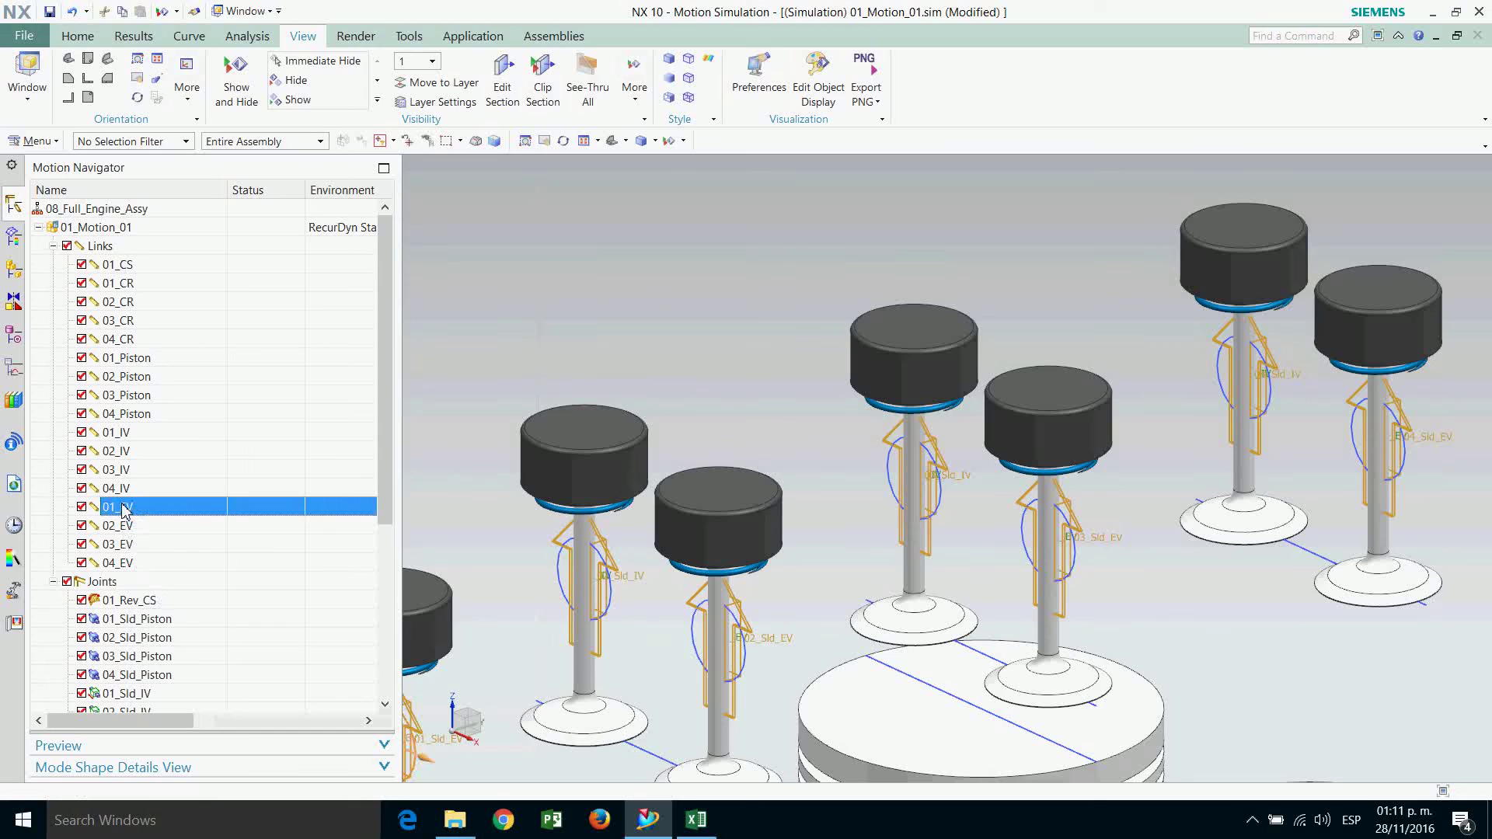
{"action": "scroll", "coordinate": [747, 464], "scroll_direction": "up", "scroll_amount": 3}
{"action": "scroll", "coordinate": [1192, 456], "scroll_direction": "up", "scroll_amount": 2}
{"action": "scroll", "coordinate": [940, 433], "scroll_direction": "down", "scroll_amount": 2}
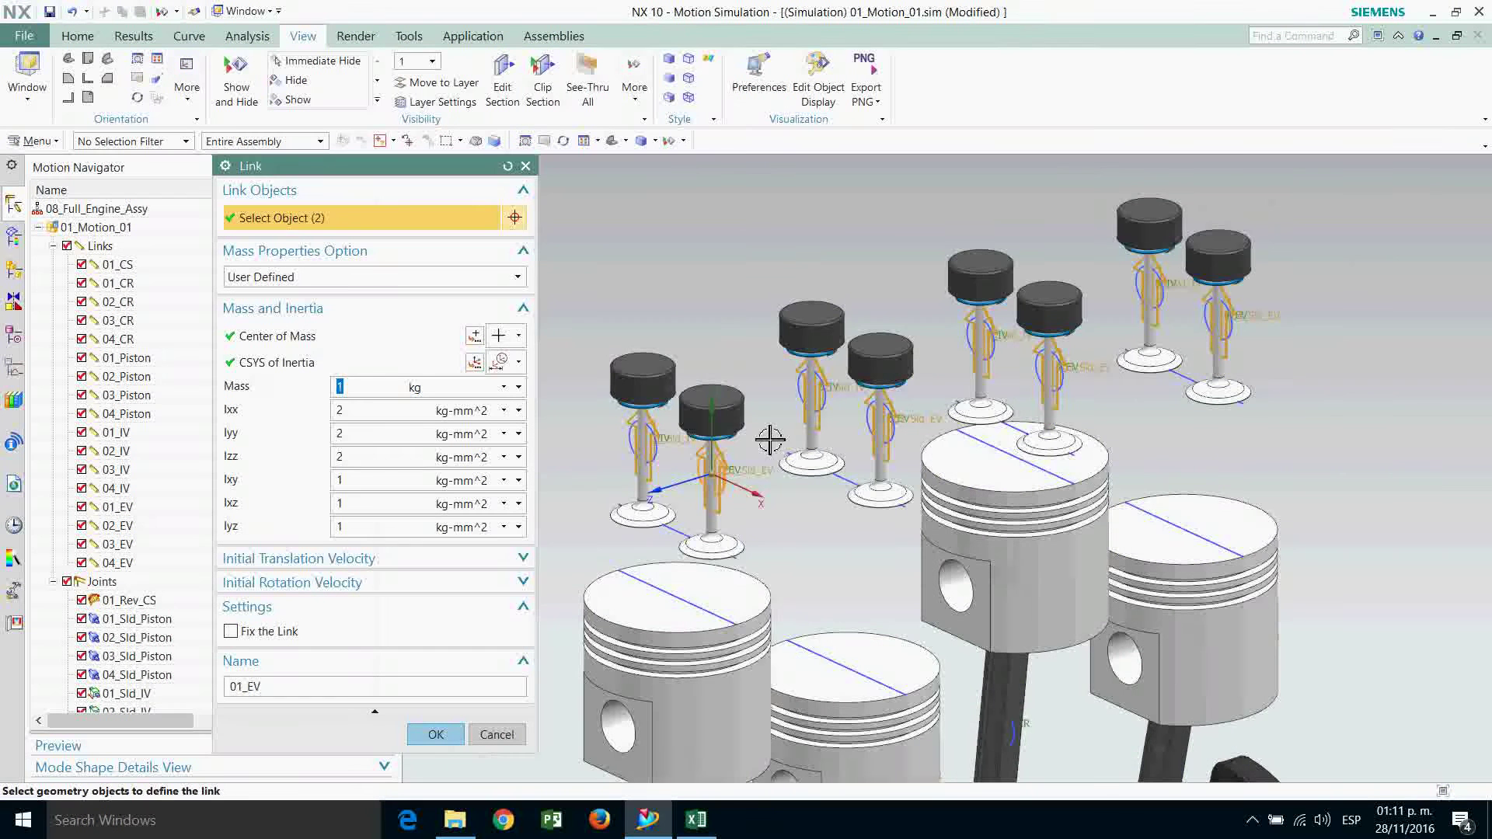
{"action": "left_click", "coordinate": [702, 428]}
{"action": "scroll", "coordinate": [702, 428], "scroll_direction": "down", "scroll_amount": 2}
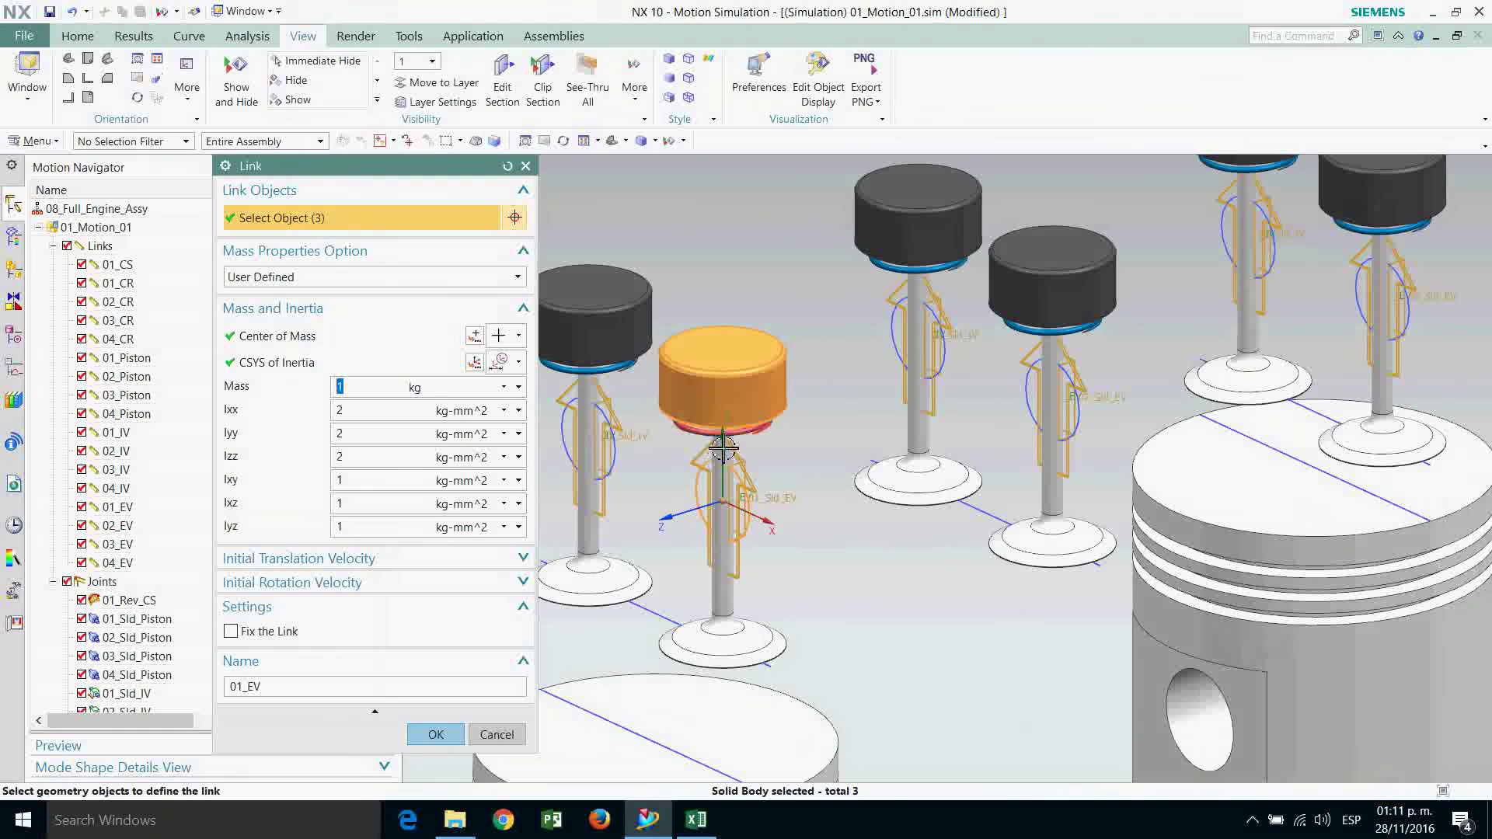
{"action": "left_click", "coordinate": [711, 628]}
{"action": "left_click", "coordinate": [436, 734]}
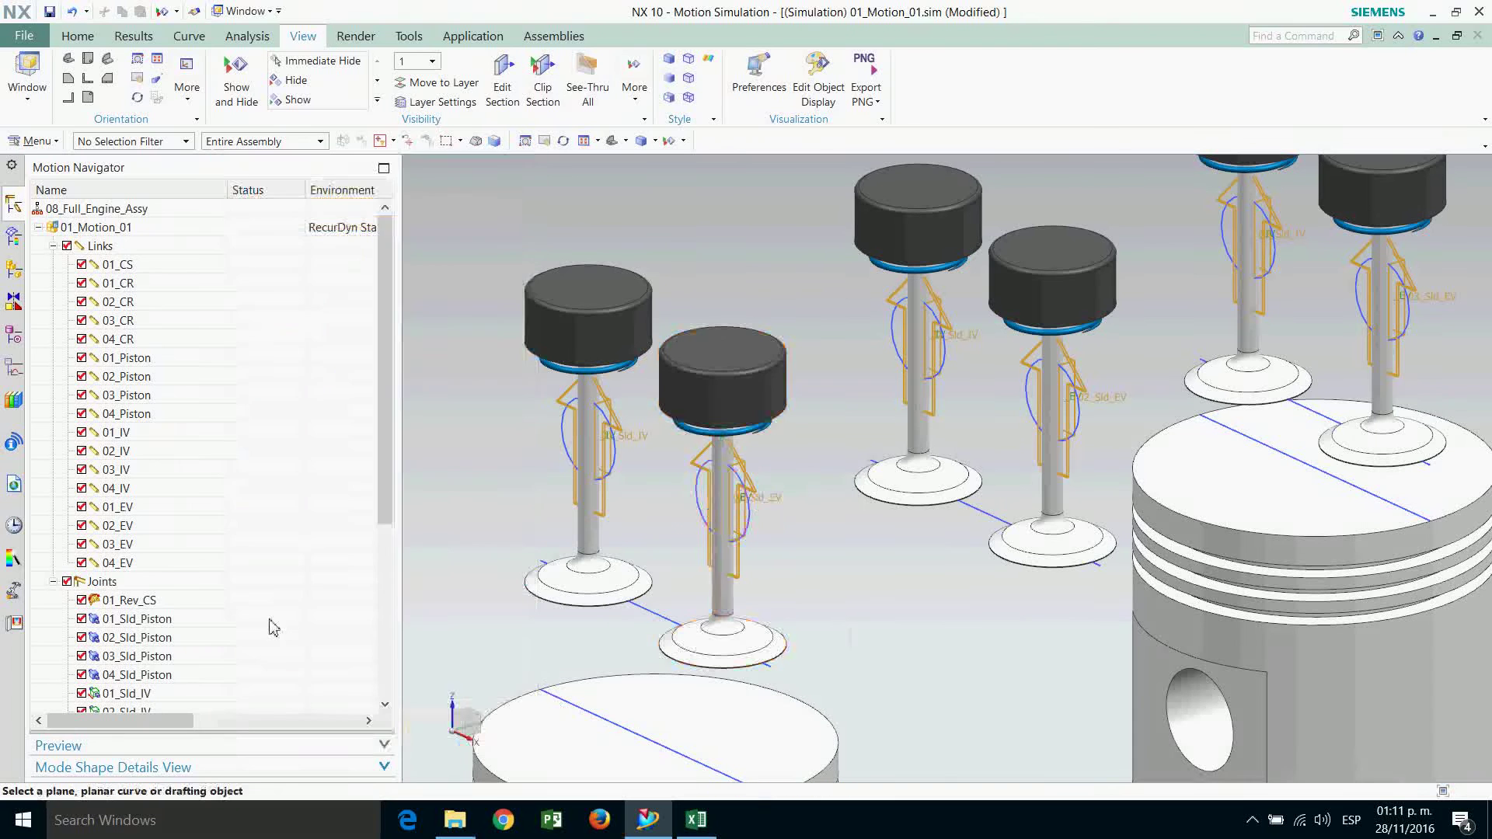
Add the second exhaust valve assembly's solid bodies to the 02_EV link.
{"action": "double_click", "coordinate": [116, 525]}
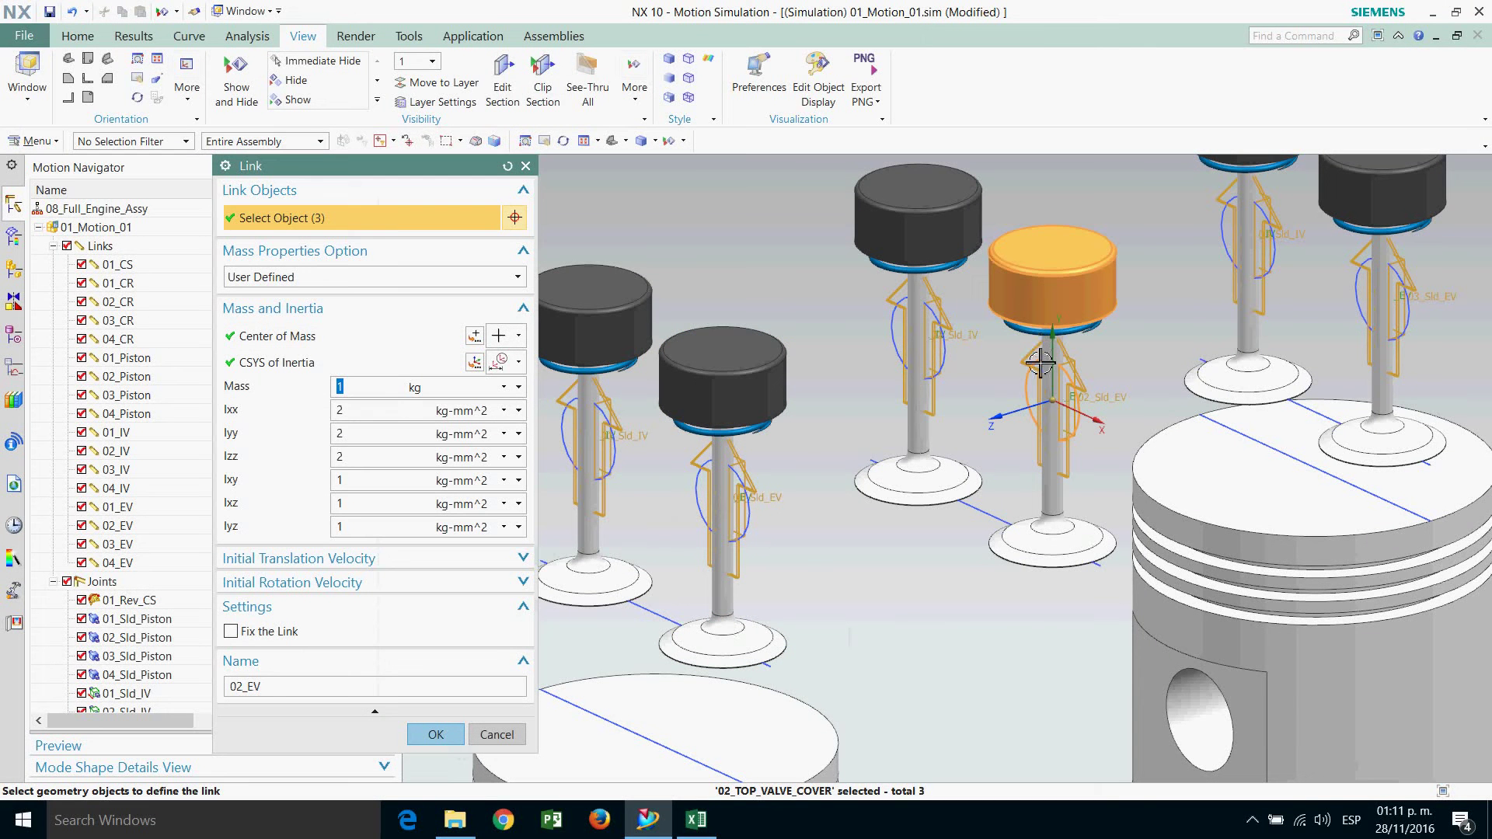
{"action": "left_click", "coordinate": [1051, 330]}
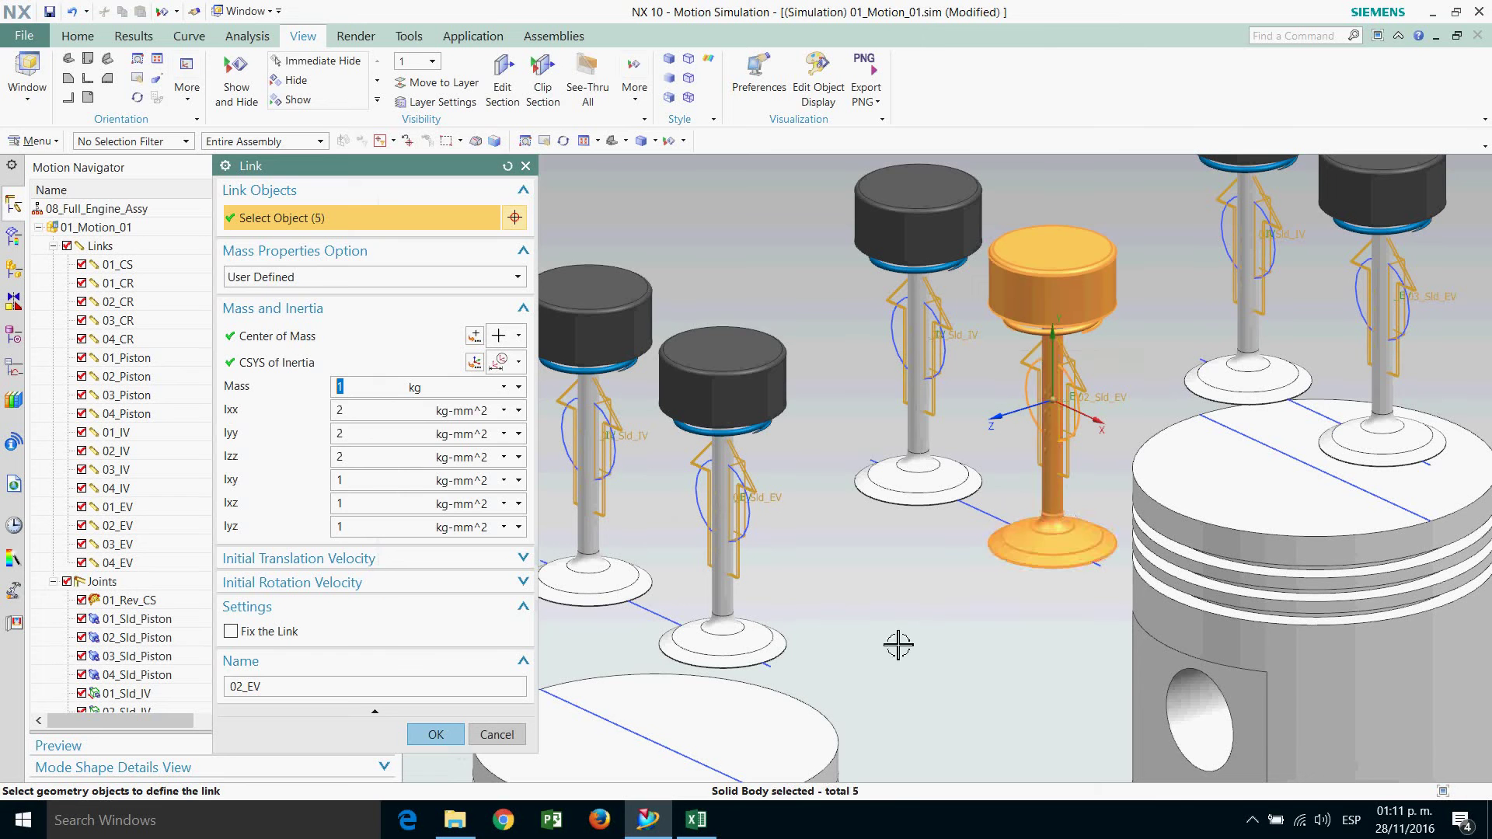
{"action": "left_click", "coordinate": [435, 734]}
Add the third exhaust valve assembly's solid bodies to the 03_EV link.
{"action": "double_click", "coordinate": [139, 545]}
{"action": "scroll", "coordinate": [583, 711], "scroll_direction": "down", "scroll_amount": 2}
{"action": "scroll", "coordinate": [1002, 559], "scroll_direction": "up", "scroll_amount": 1}
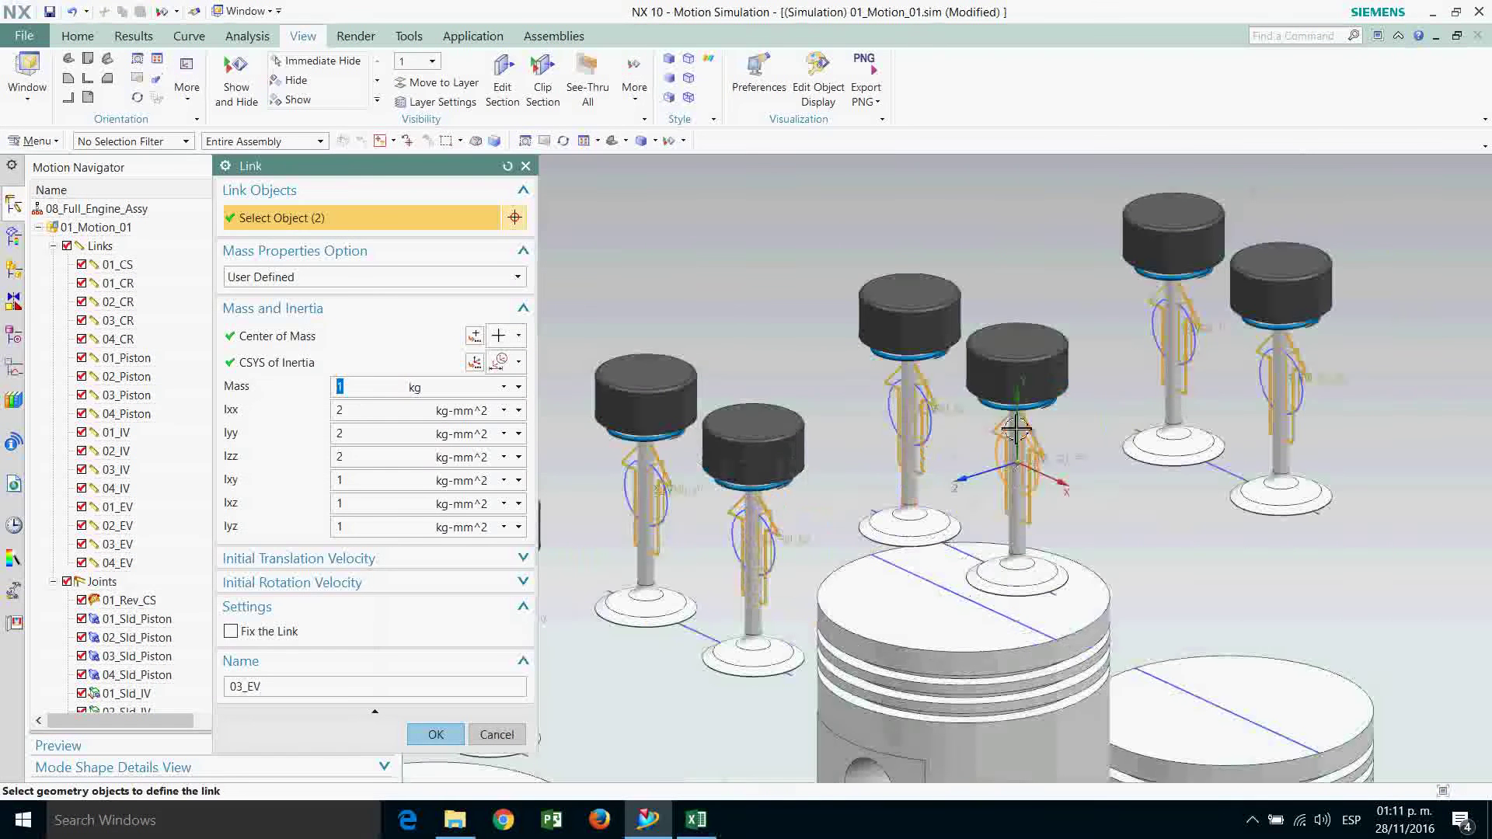
{"action": "left_click", "coordinate": [1006, 385]}
{"action": "left_click", "coordinate": [1015, 403]}
{"action": "left_click", "coordinate": [1025, 577]}
{"action": "left_click", "coordinate": [436, 735]}
Add the fourth exhaust valve assembly's solid bodies to the 04_EV link.
{"action": "double_click", "coordinate": [116, 563]}
{"action": "left_click", "coordinate": [1275, 321]}
{"action": "left_click", "coordinate": [1277, 499]}
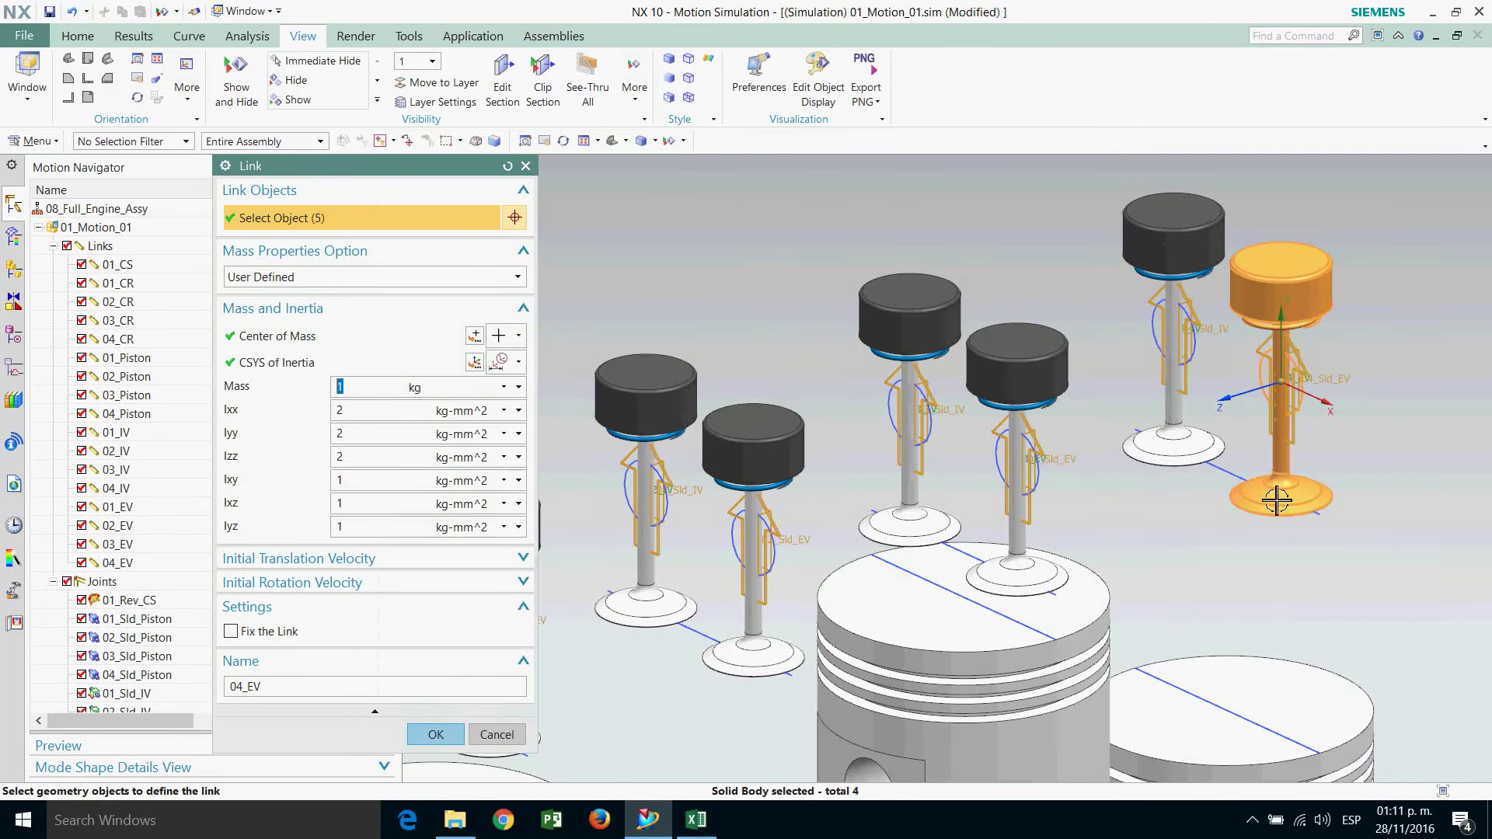
{"action": "left_click", "coordinate": [435, 734]}
Save the motion simulation file with the whole engine assembly in view.
{"action": "scroll", "coordinate": [1083, 220], "scroll_direction": "down", "scroll_amount": 1}
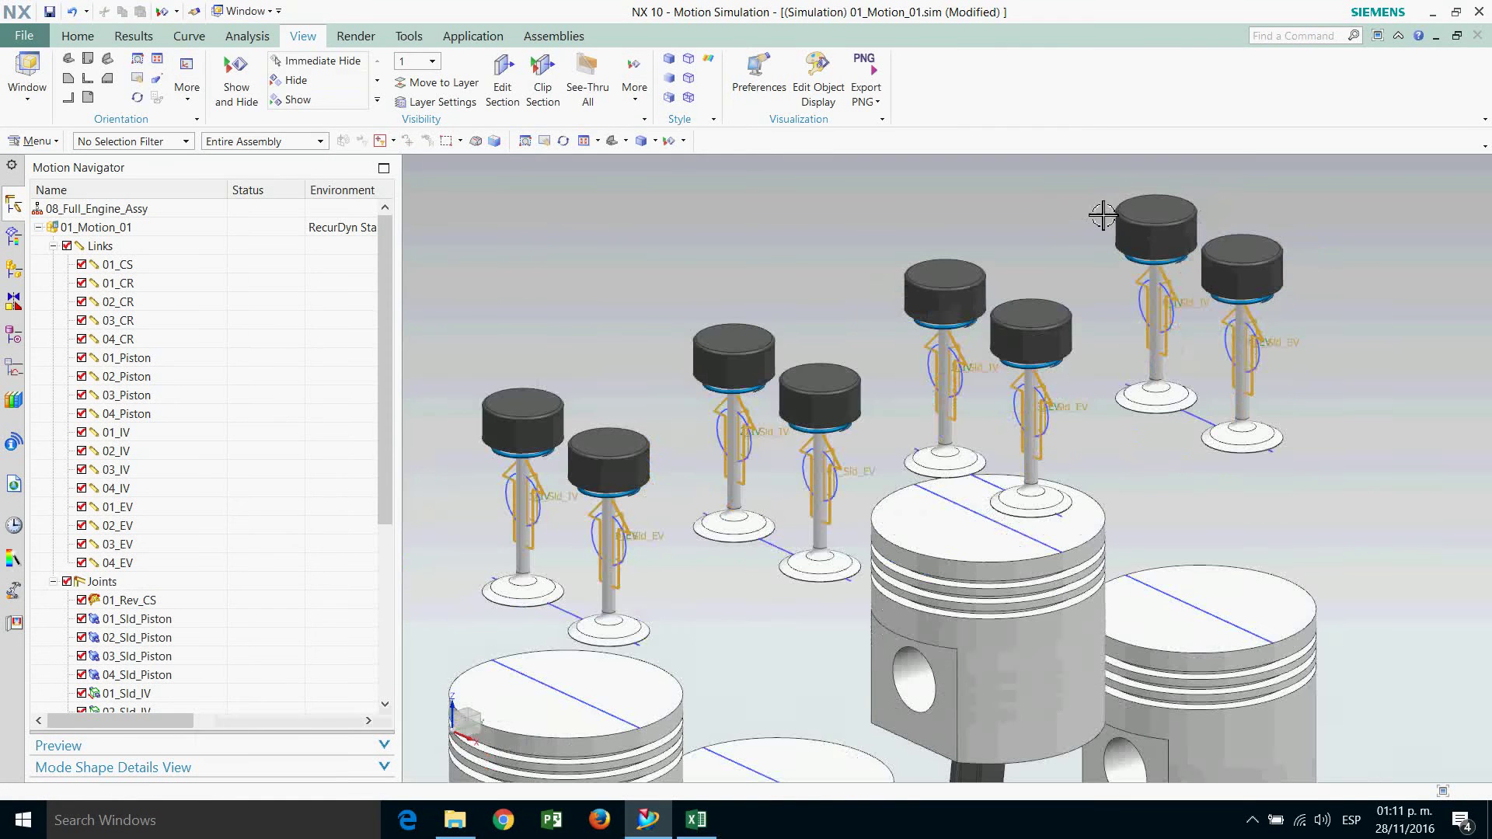
{"action": "left_click", "coordinate": [68, 58]}
{"action": "left_click", "coordinate": [49, 12]}
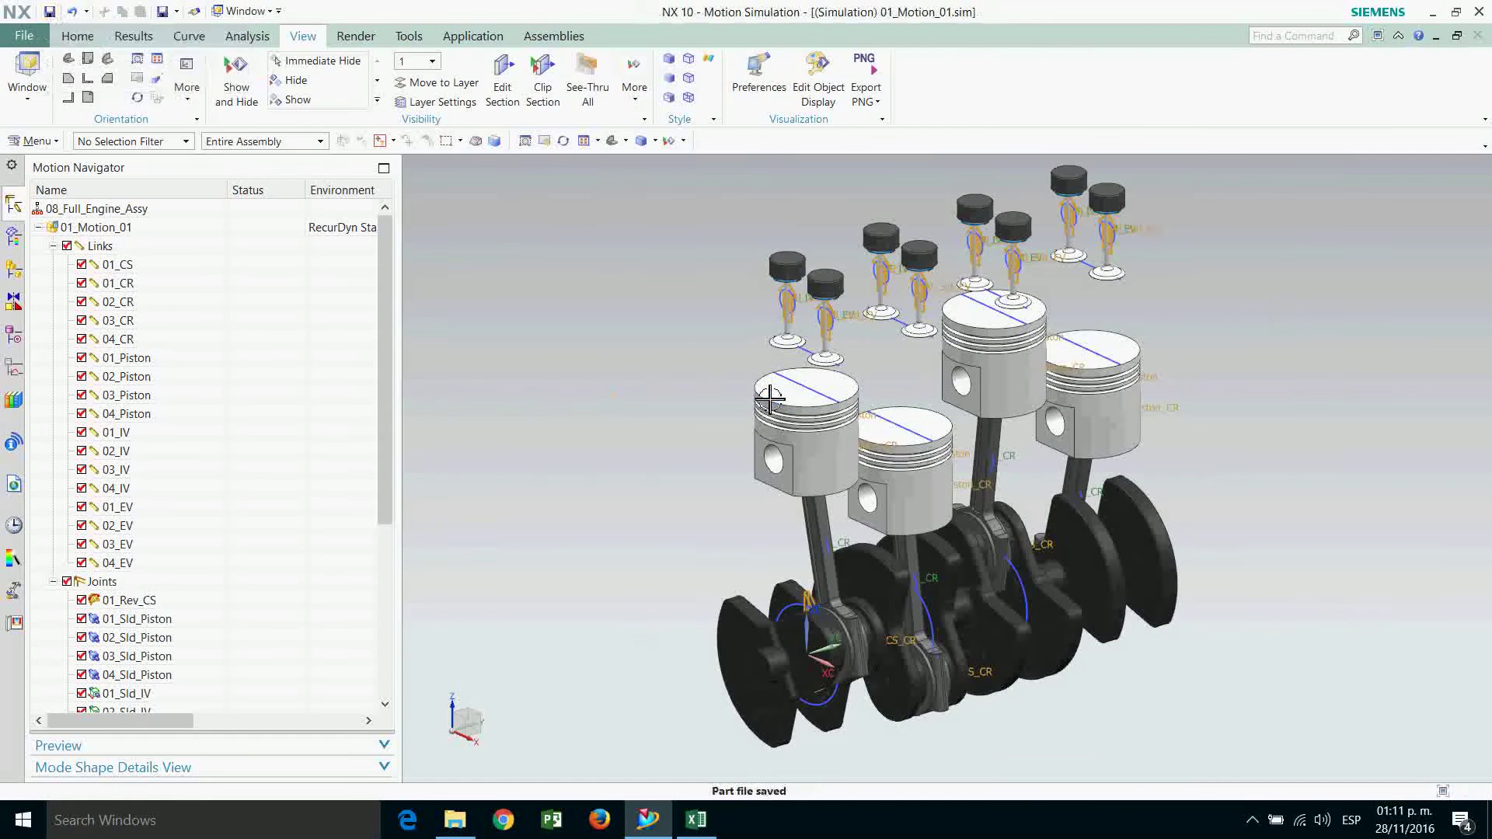
Hide all sketches in the engine assembly with Show and Hide.
{"action": "left_click", "coordinate": [683, 141]}
{"action": "left_click", "coordinate": [700, 160]}
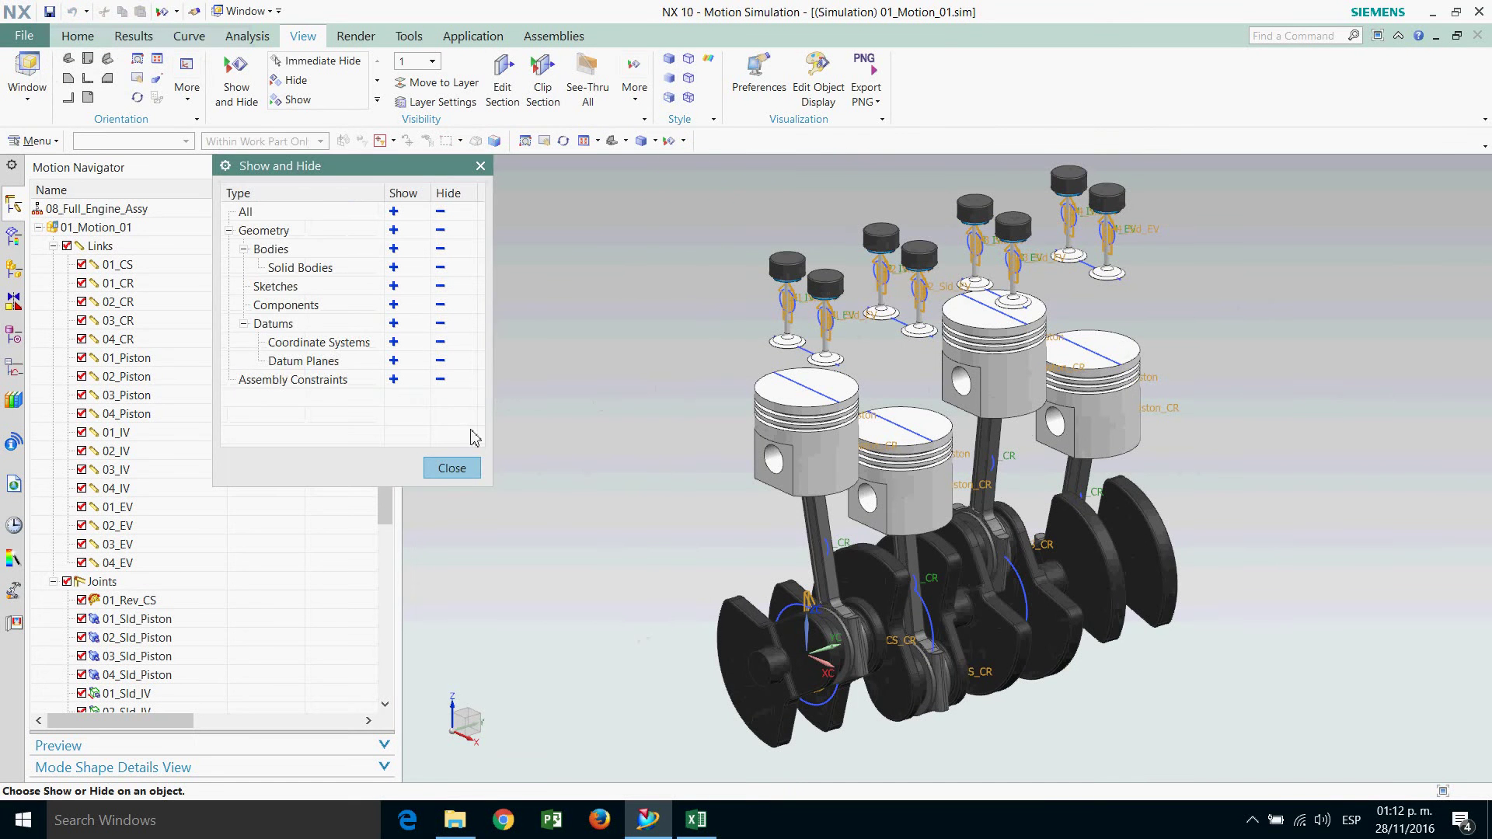
{"action": "left_click", "coordinate": [440, 286]}
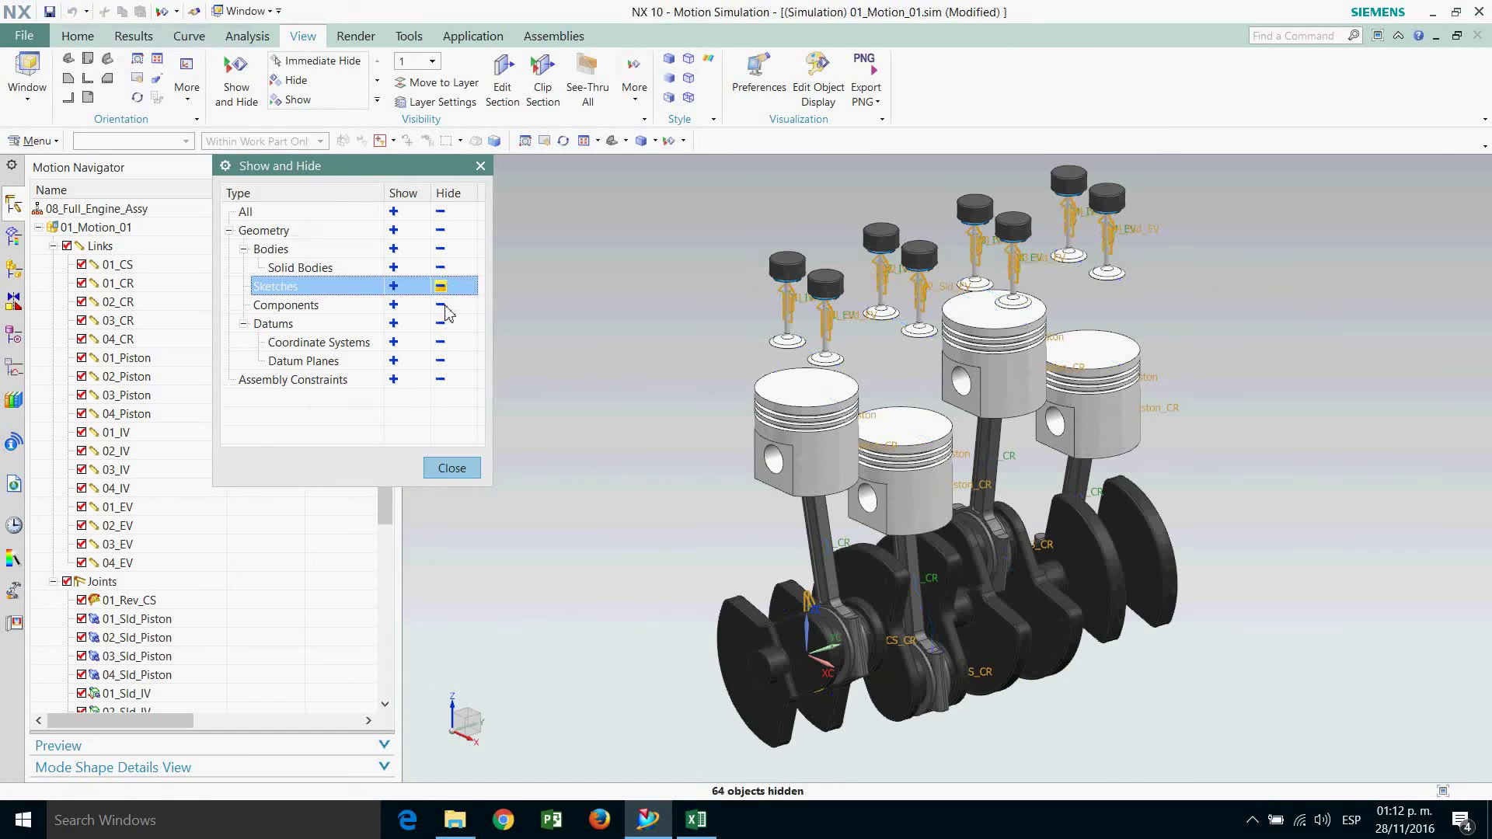
{"action": "left_click", "coordinate": [452, 469]}
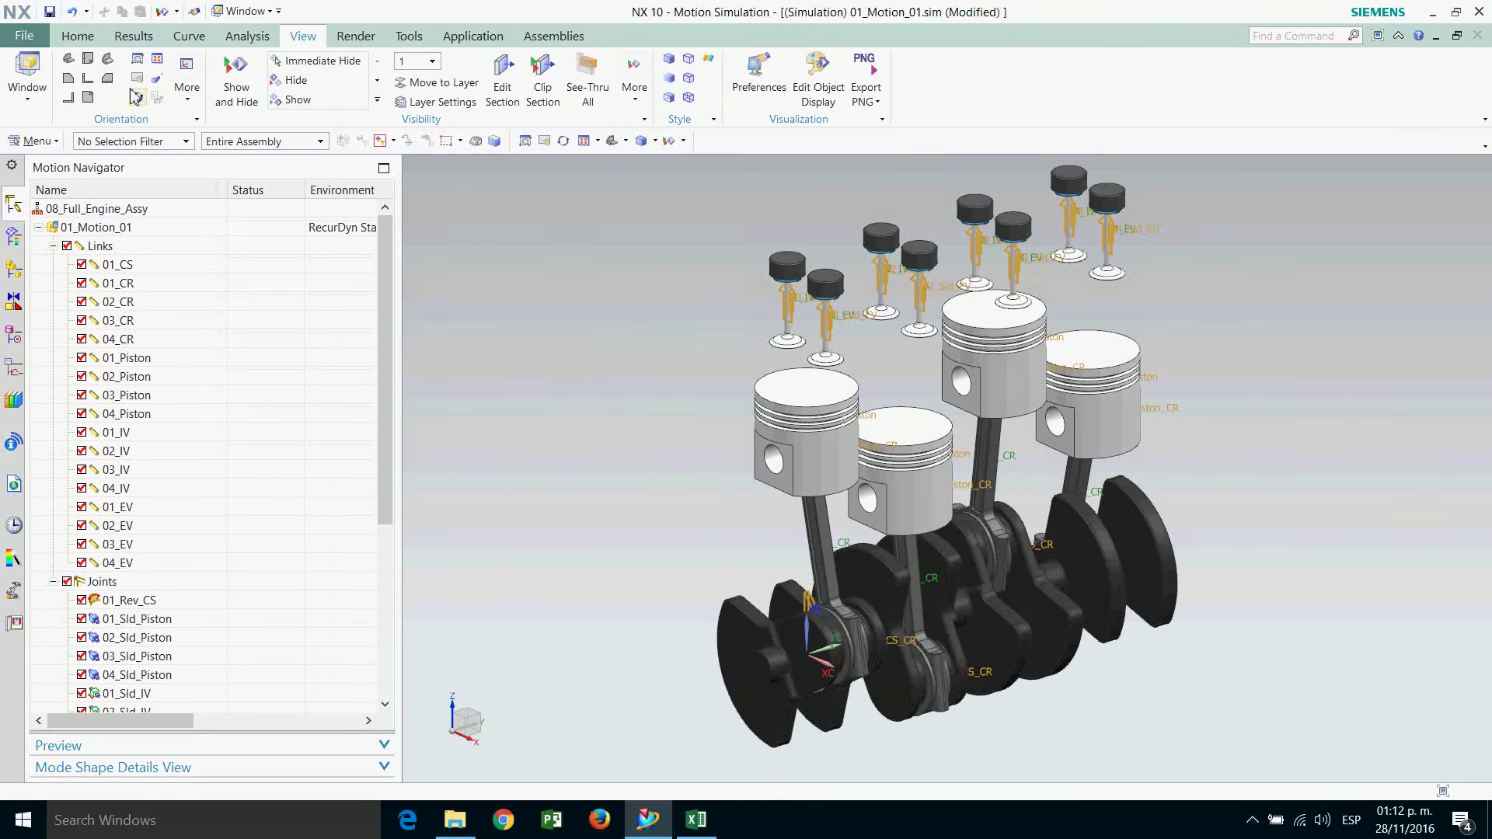
Create and solve a Normal Run Kinematics/Dynamics solution for 01_Motion_01 with a time of 2 sec and 100 steps, and dismiss the solver report.
{"action": "left_click", "coordinate": [97, 36]}
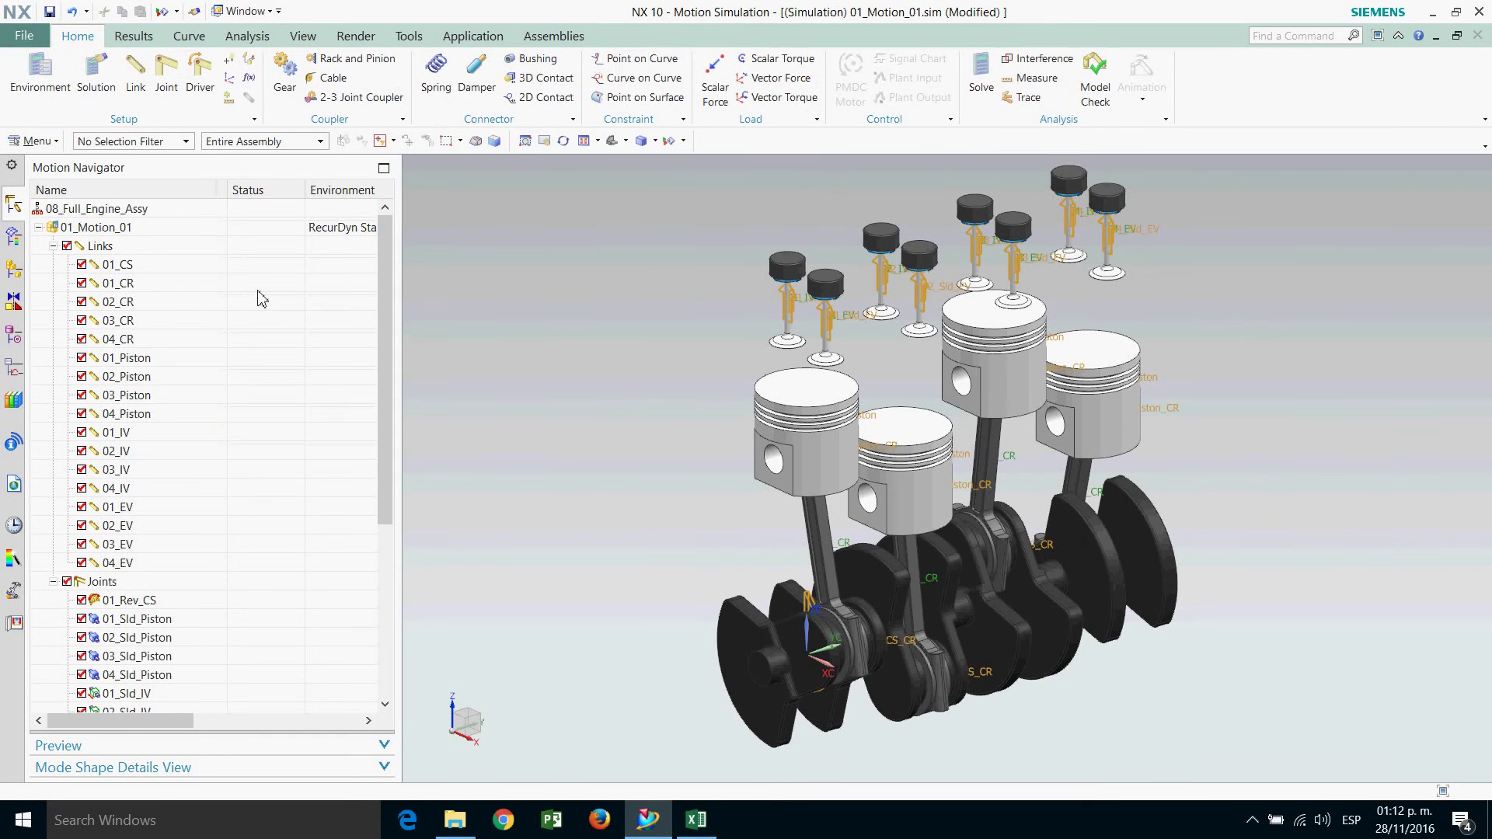
{"action": "right_click", "coordinate": [113, 230]}
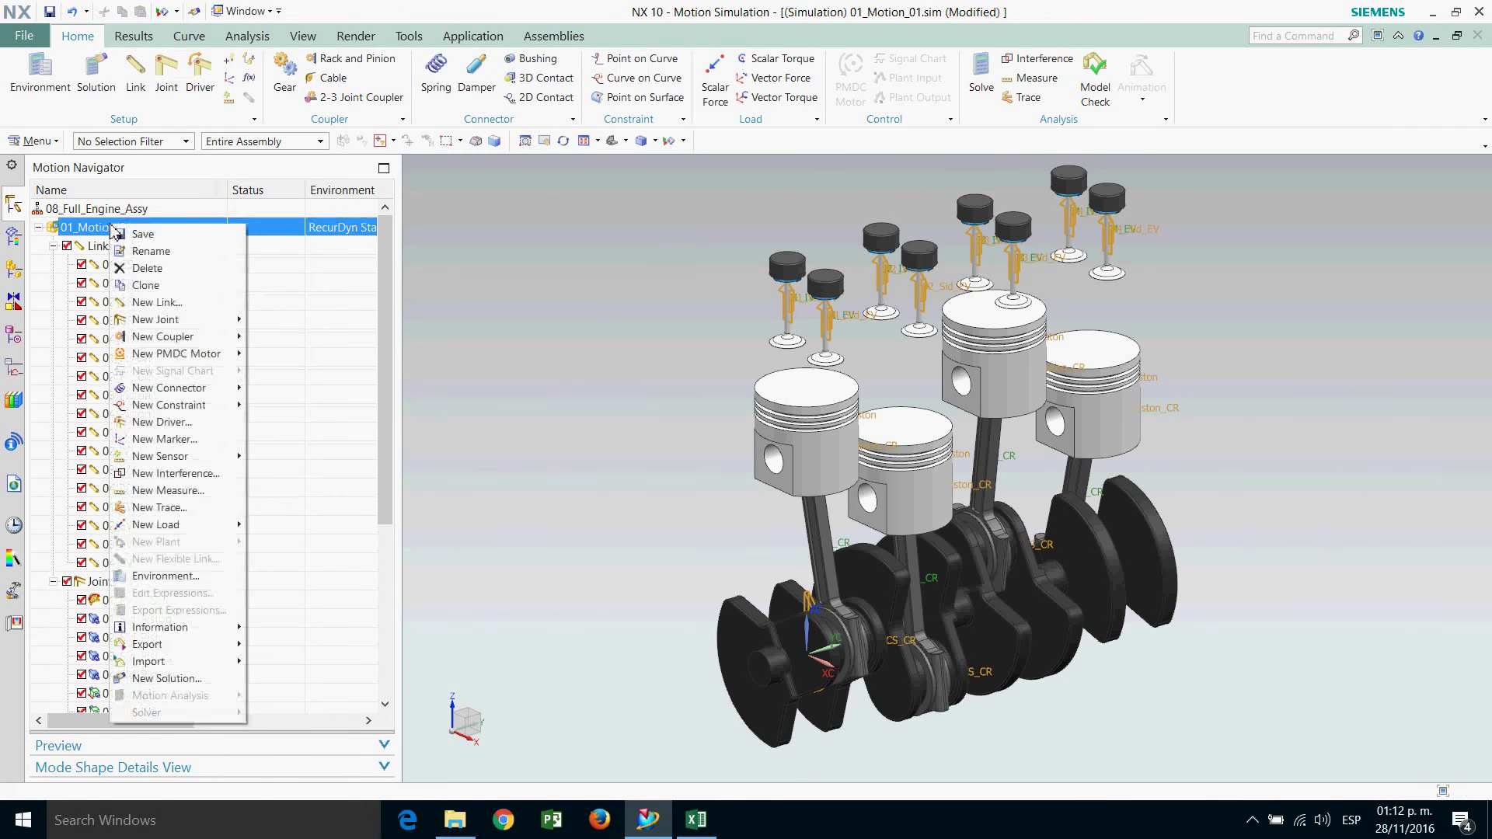
{"action": "left_click", "coordinate": [167, 679]}
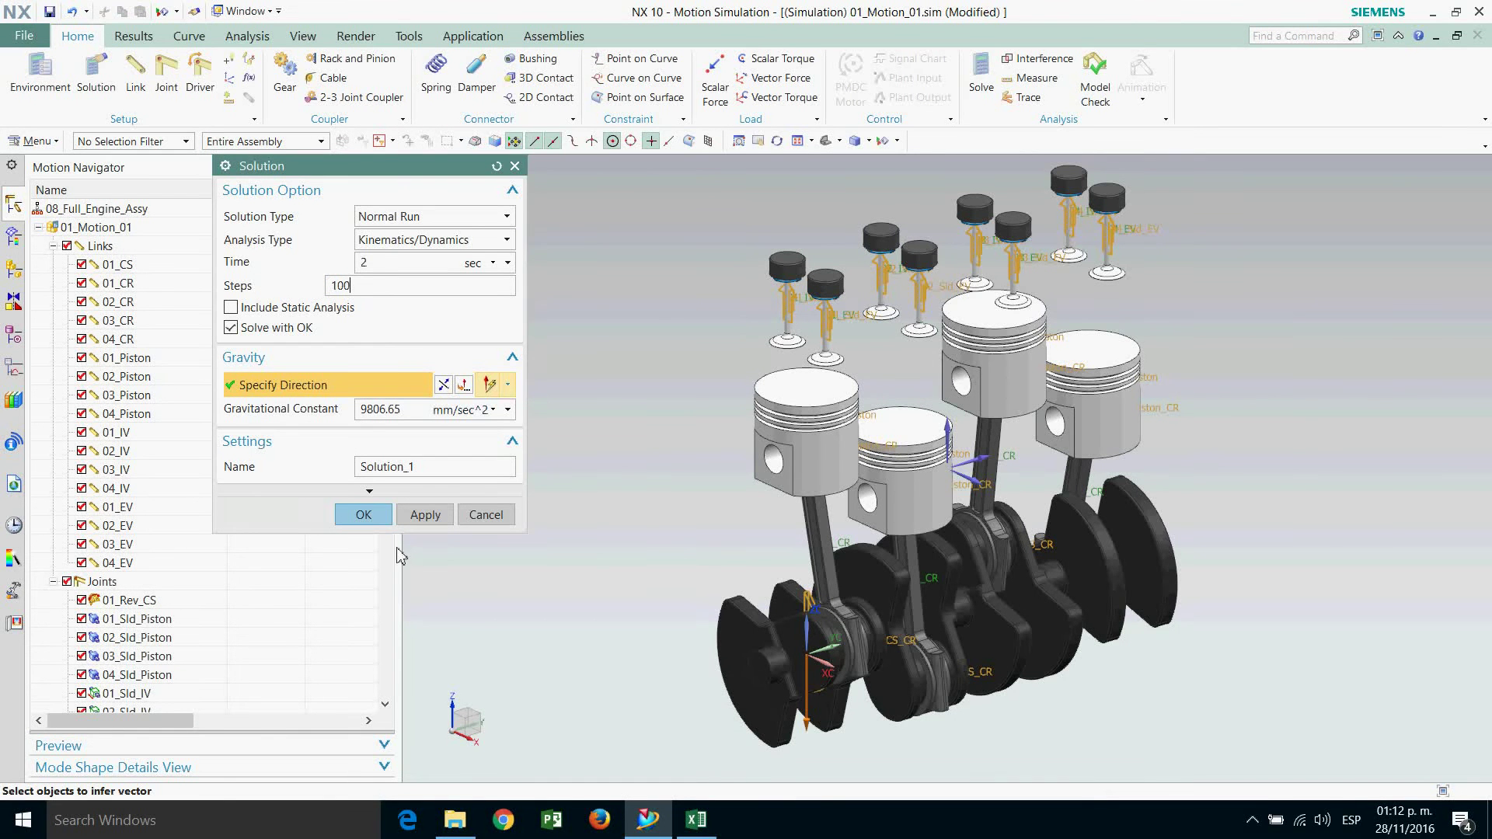
{"action": "left_click", "coordinate": [363, 515]}
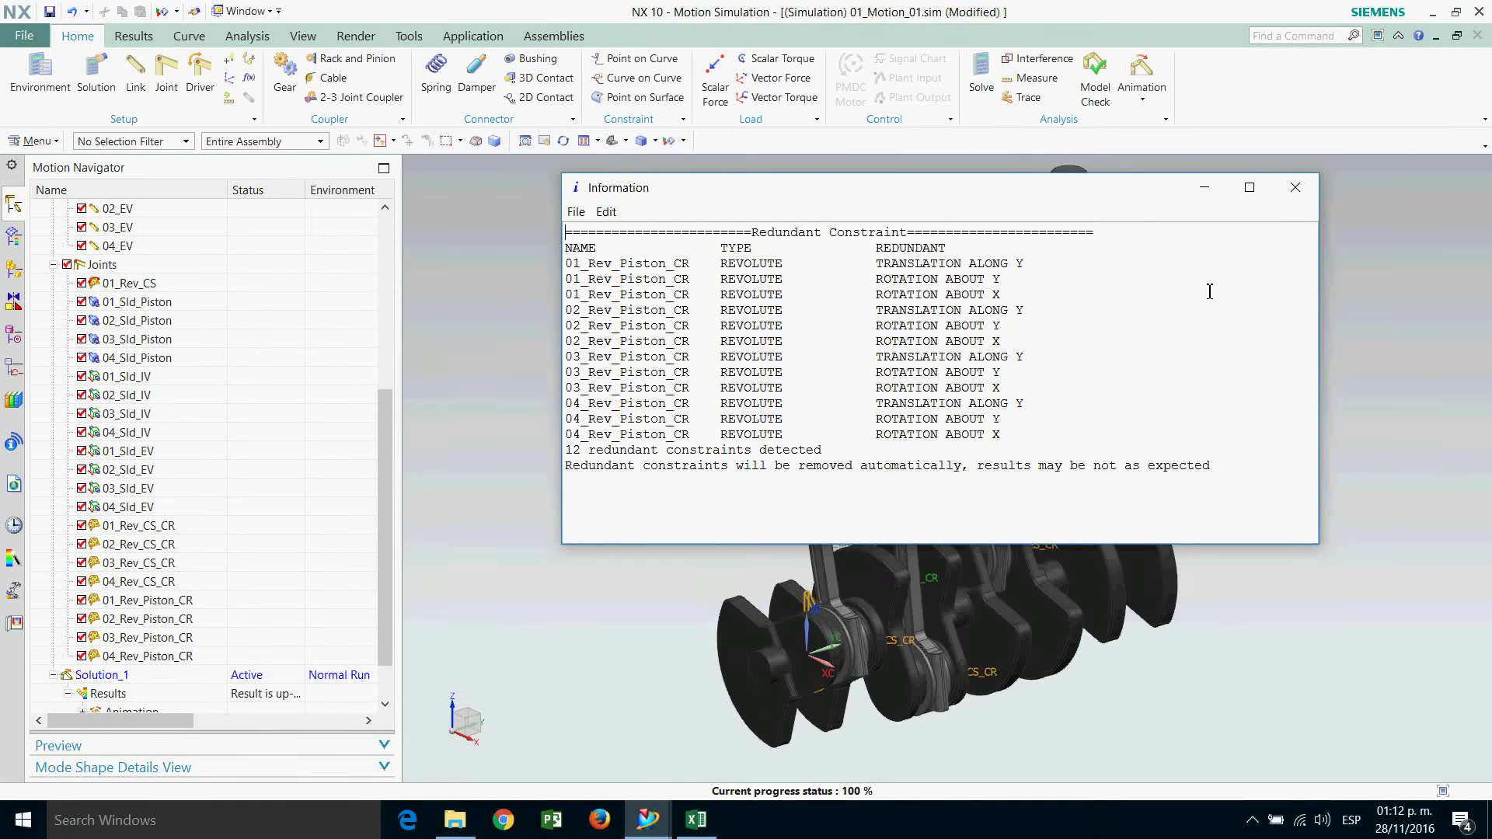
{"action": "left_click", "coordinate": [1295, 190]}
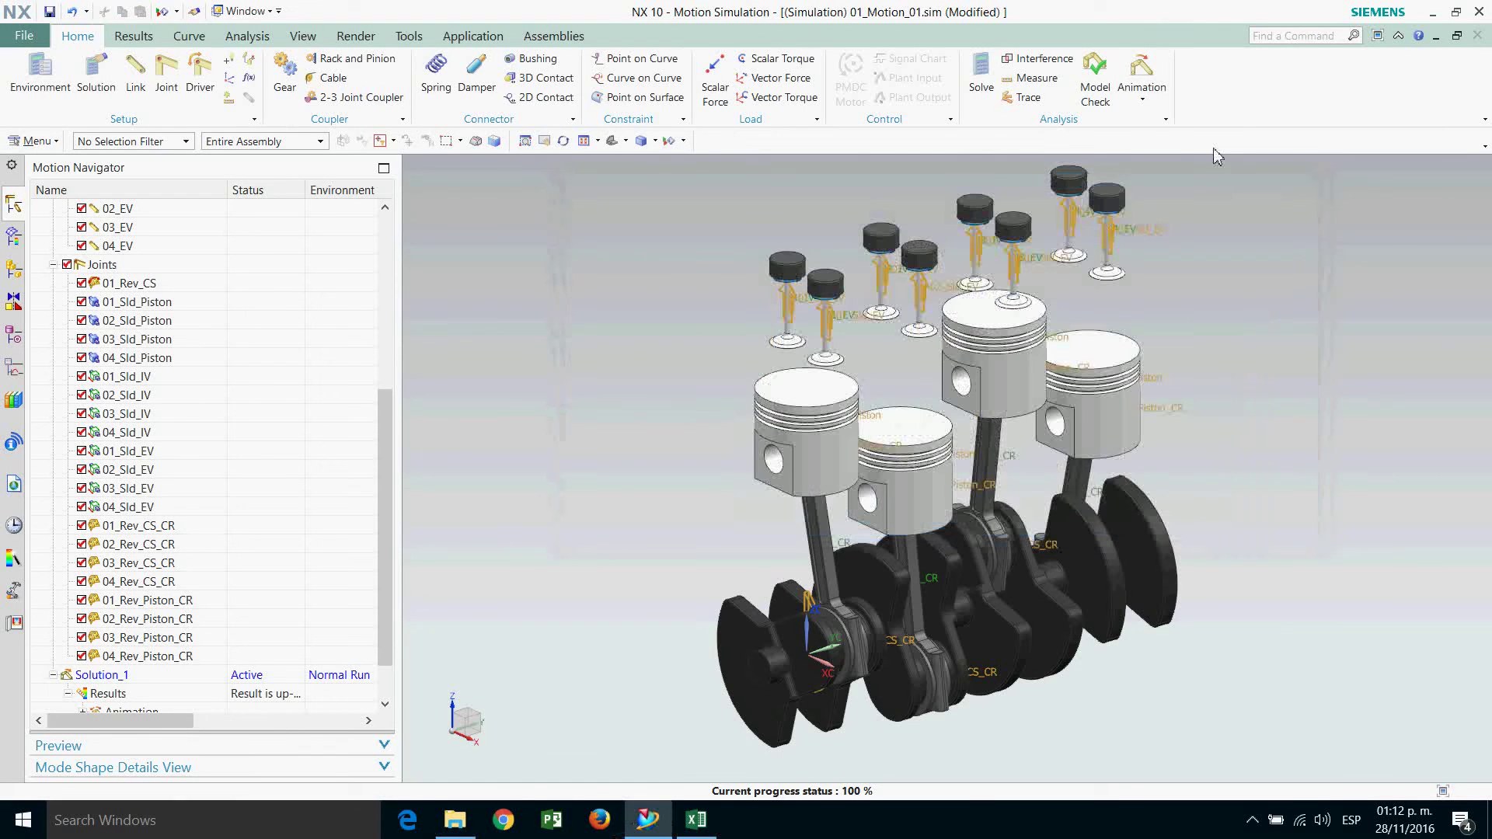
Play the engine motion animation in loop mode with the animation delay set to 0.
{"action": "left_click", "coordinate": [1149, 99]}
{"action": "left_click", "coordinate": [1372, 121]}
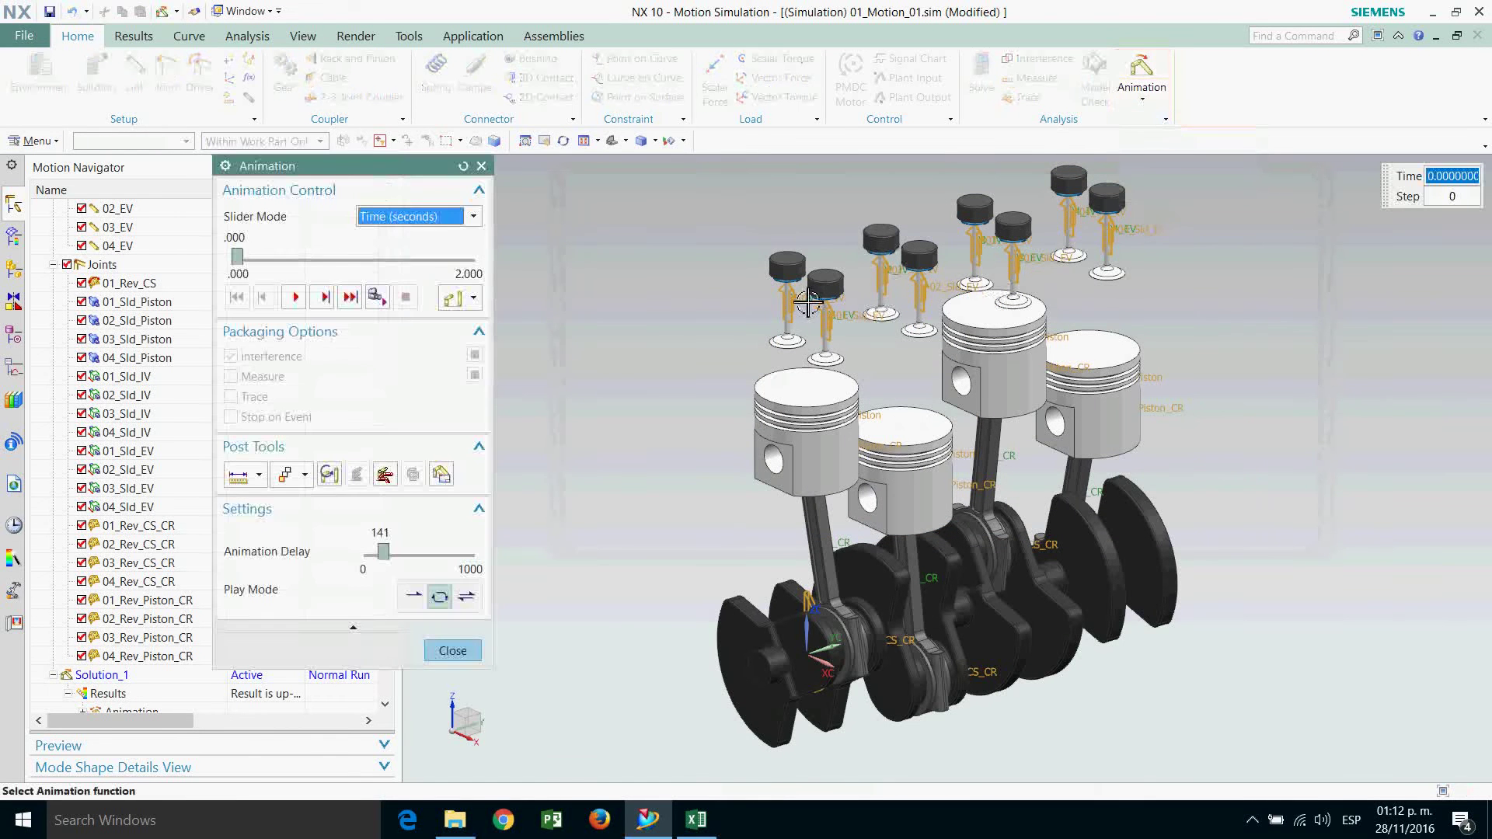
{"action": "left_click", "coordinate": [435, 599]}
{"action": "left_click_drag", "start_coordinate": [384, 553], "coordinate": [336, 558]}
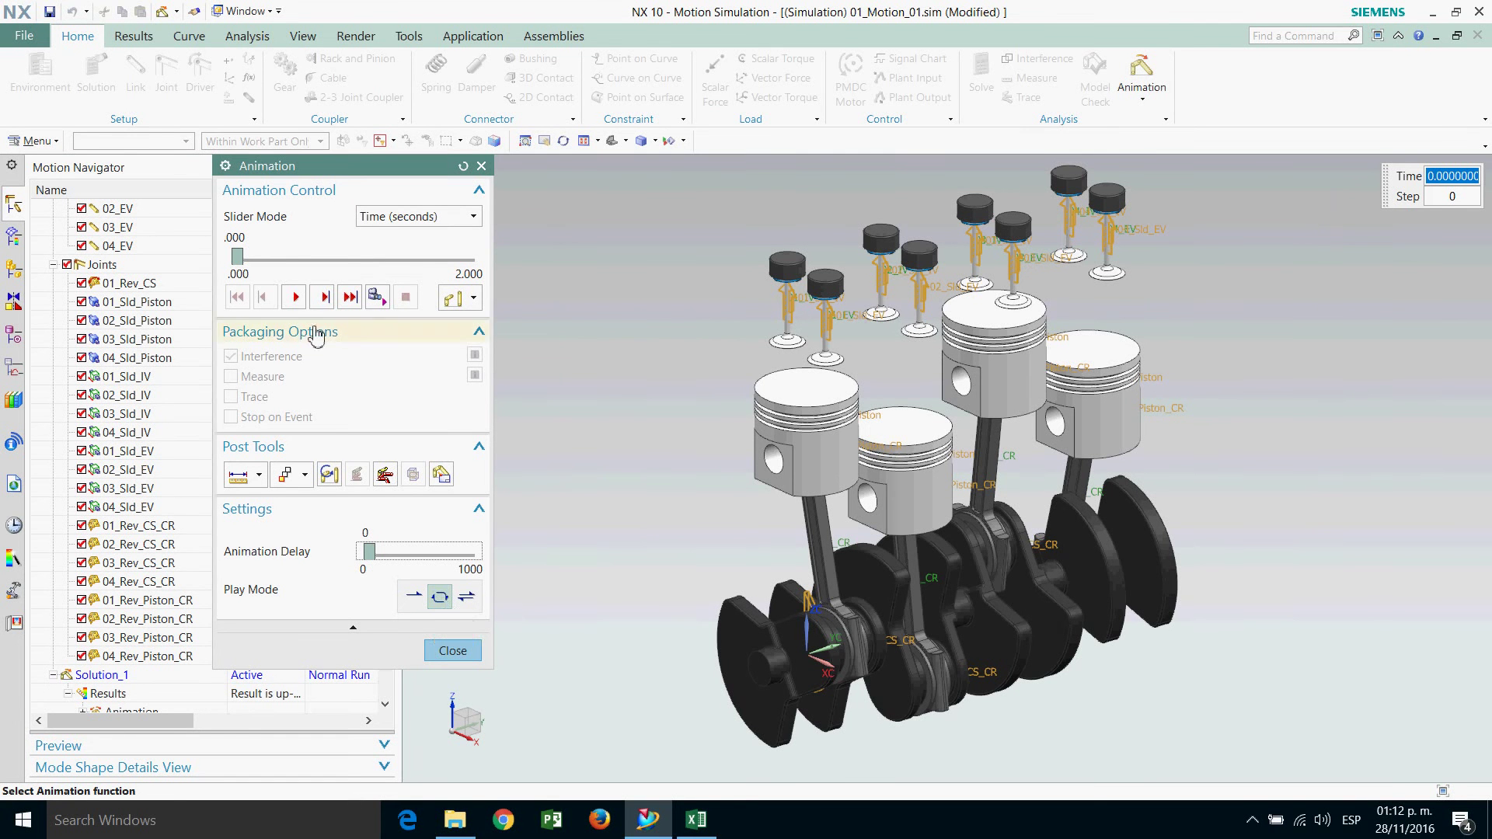
{"action": "left_click", "coordinate": [294, 300]}
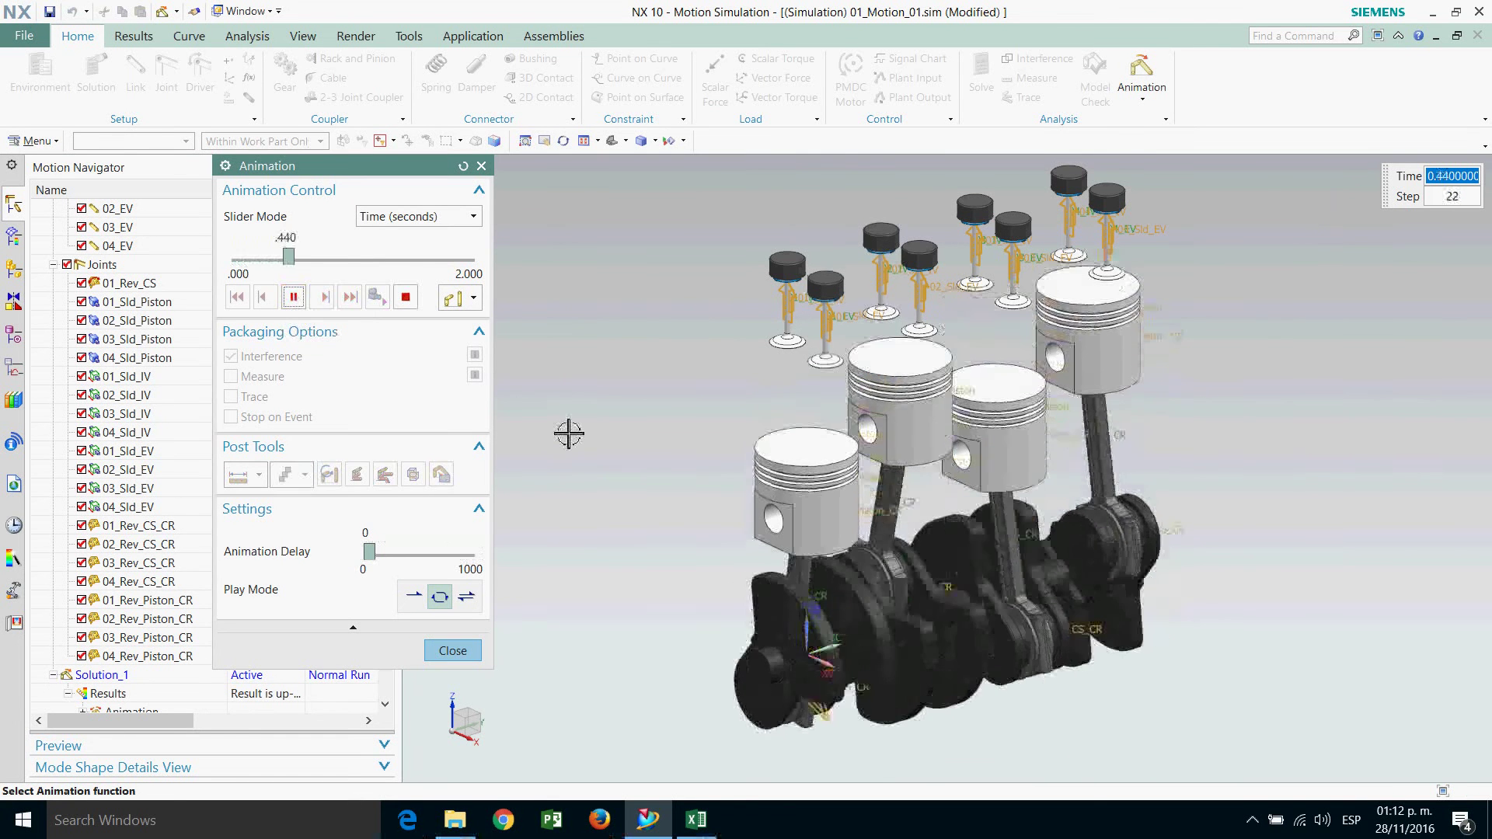